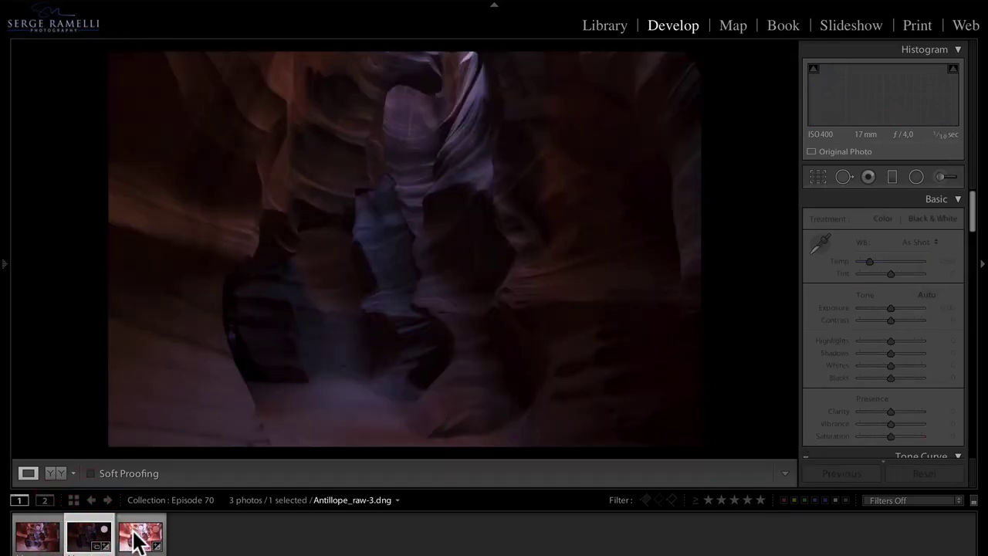
Switch to Google Chrome and open the newsletter sign-up page from the photography website's News section
key(super+Tab)
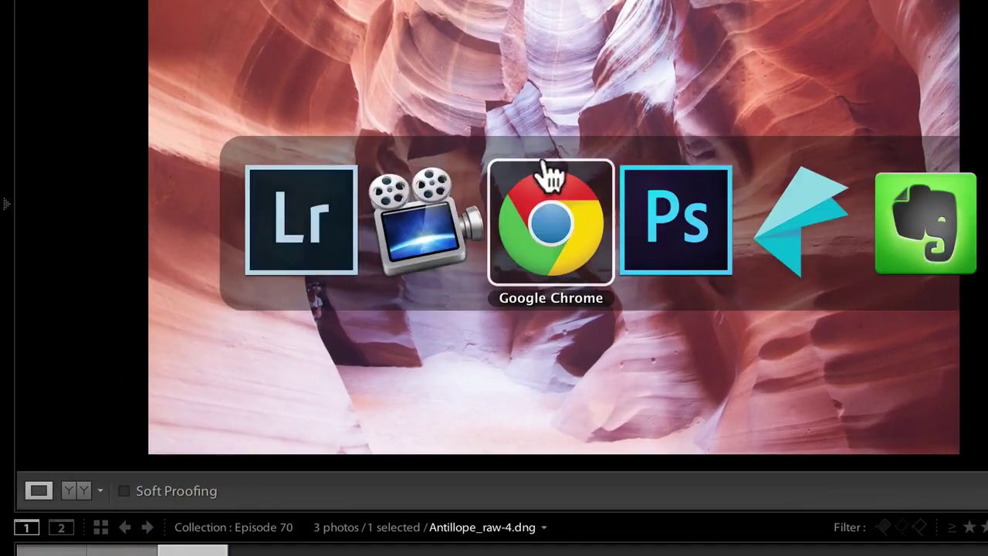
click(569, 194)
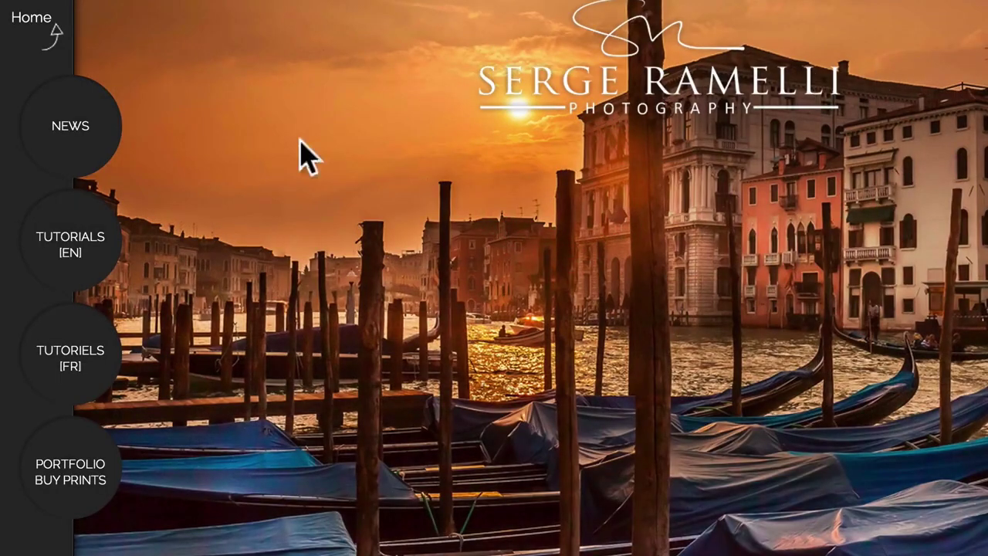
click(69, 143)
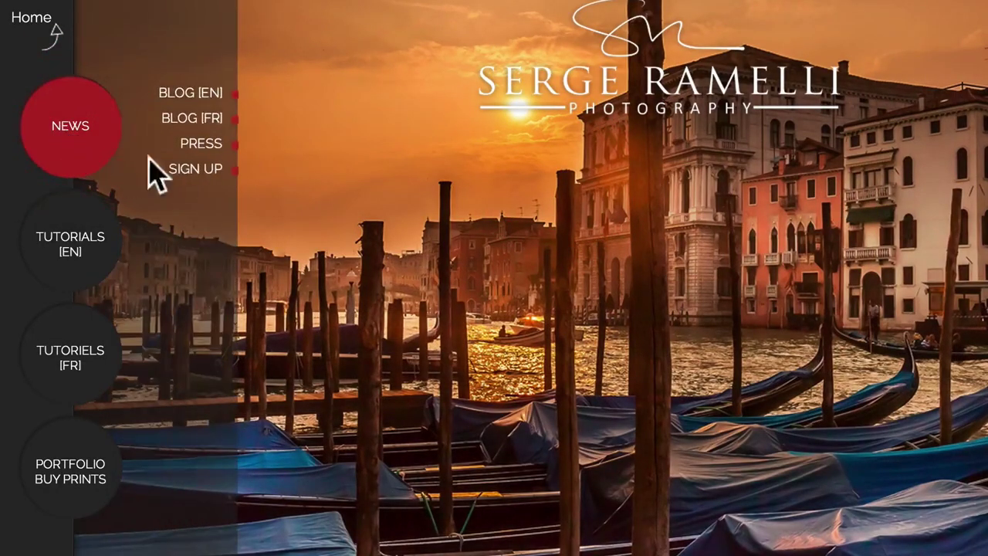
click(205, 173)
scroll(453, 326, down, 3)
Switch back to Lightroom and compare the three canyon exposures one by one, finishing on Antillope_raw.dng
key(super+Tab)
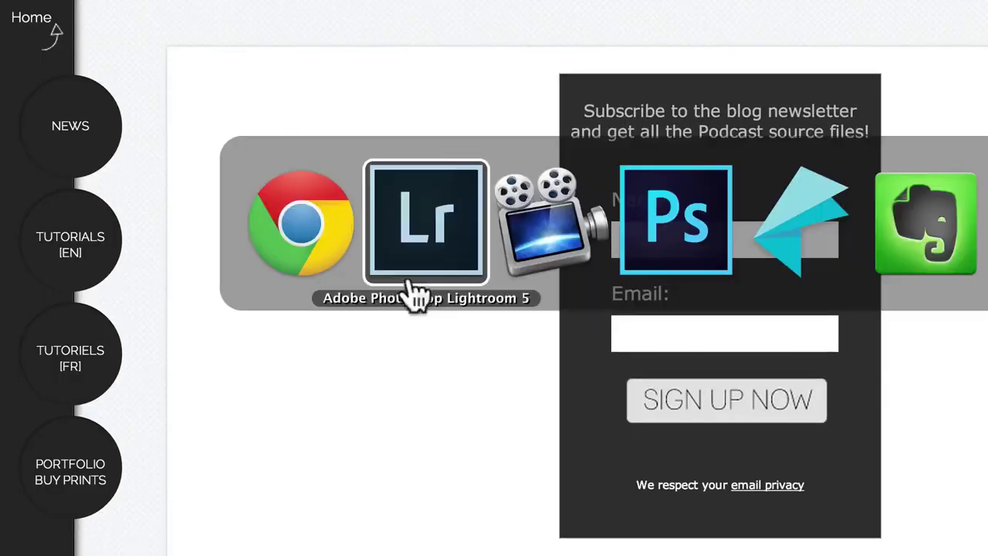
click(421, 255)
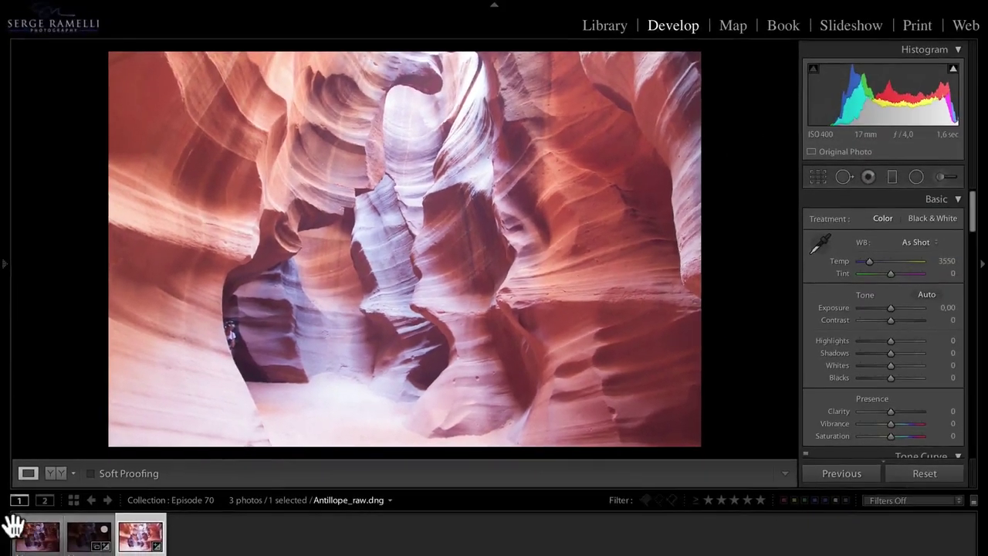
click(36, 553)
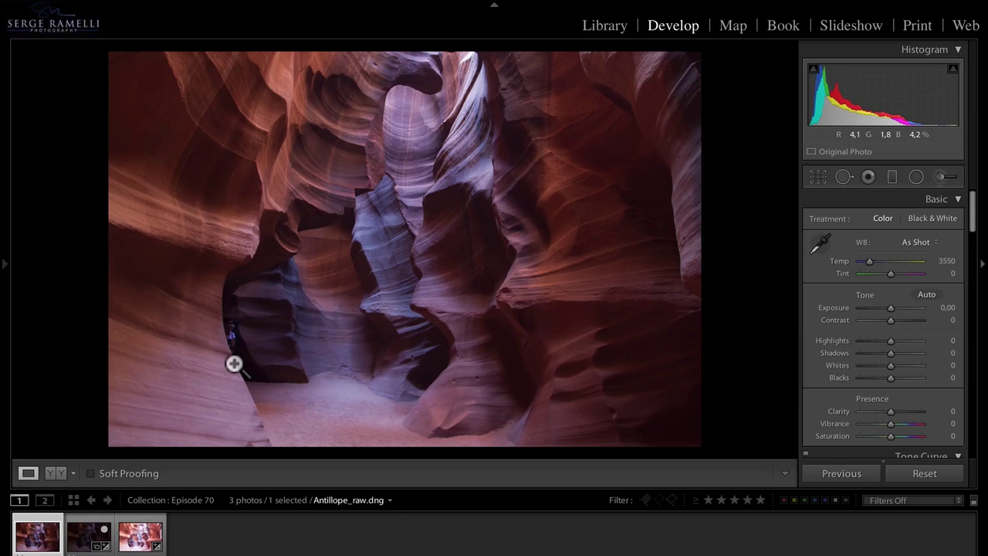
click(83, 539)
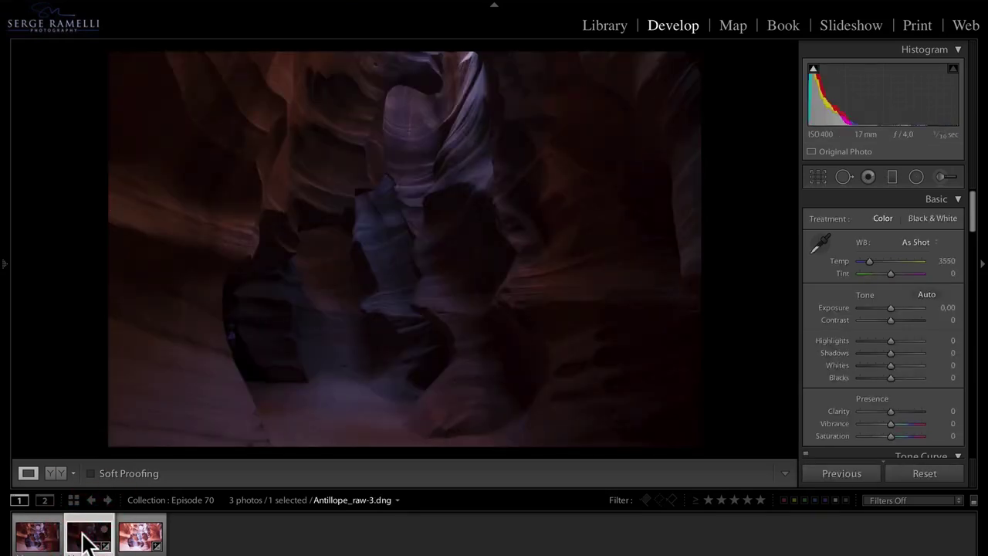
click(141, 539)
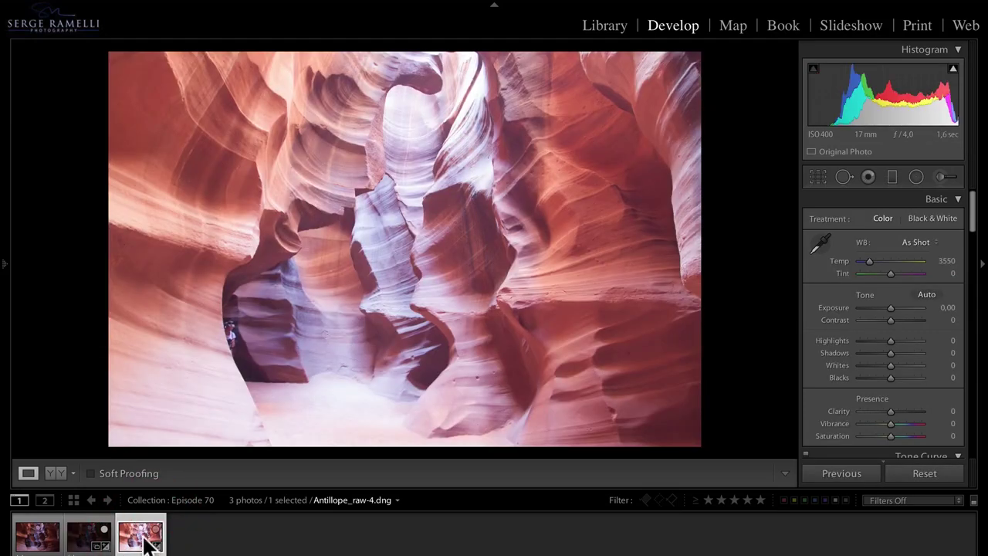
click(42, 541)
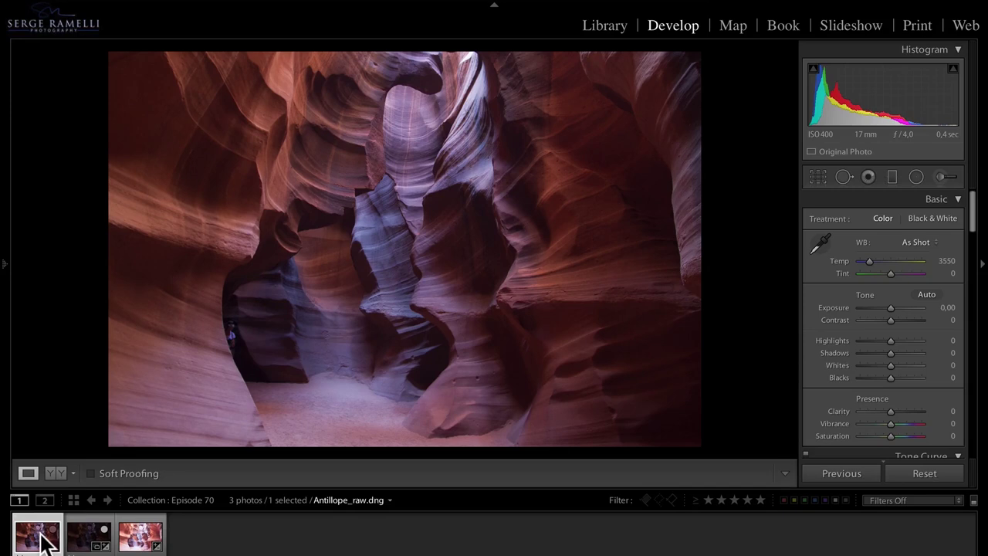
Check the shooting information overlay for Antillope_raw.dng and inspect the canyon walls and the dark passage at close range
key(i)
key(i)
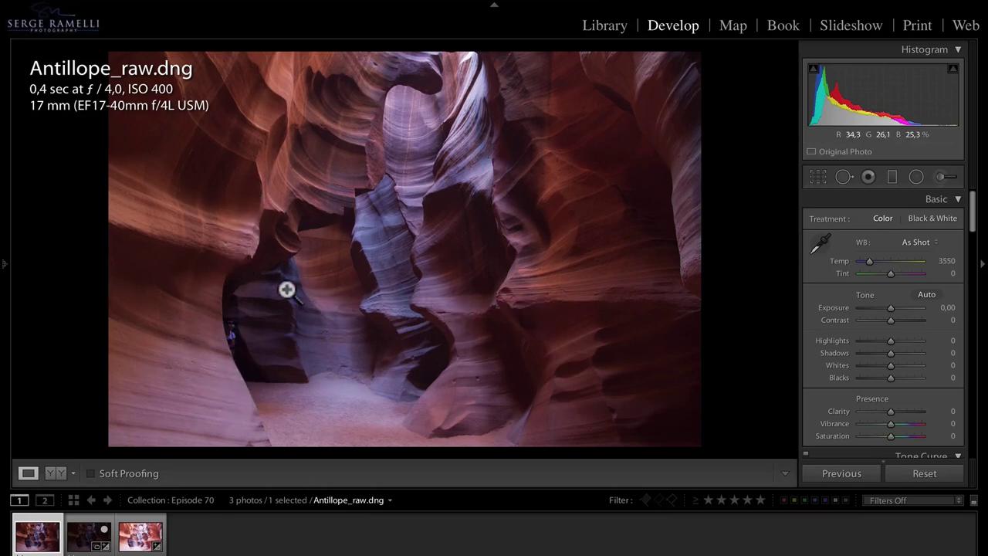
click(386, 286)
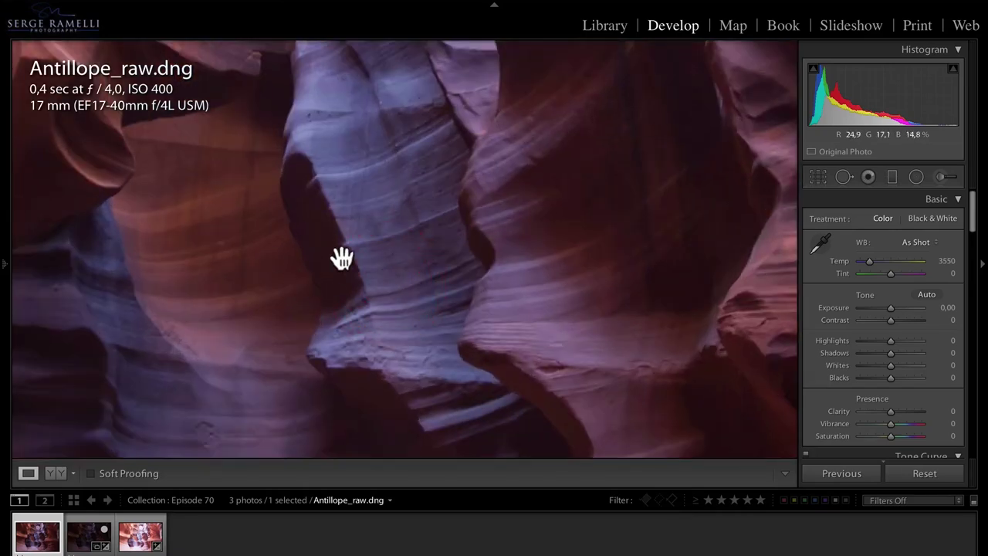
drag(525, 290, 286, 237)
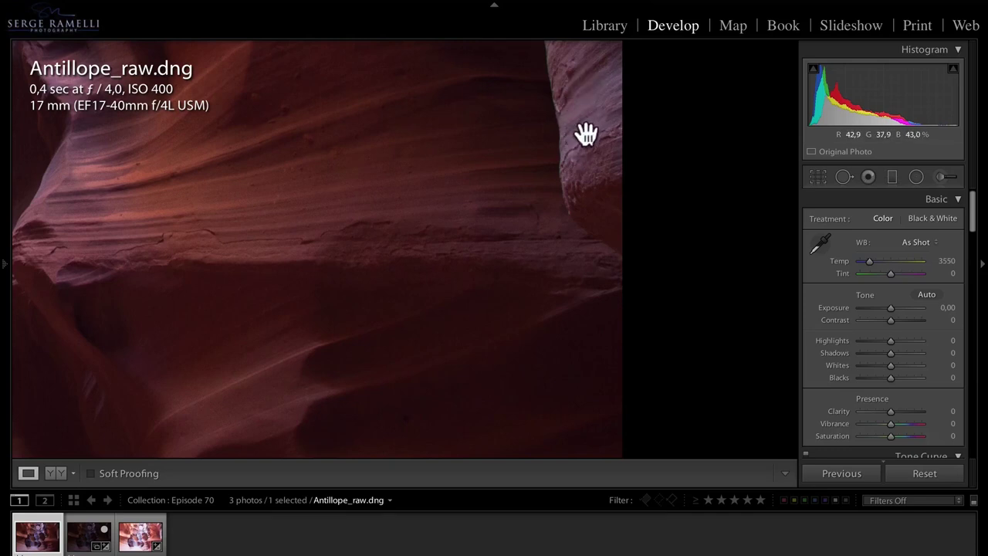
drag(237, 210, 587, 218)
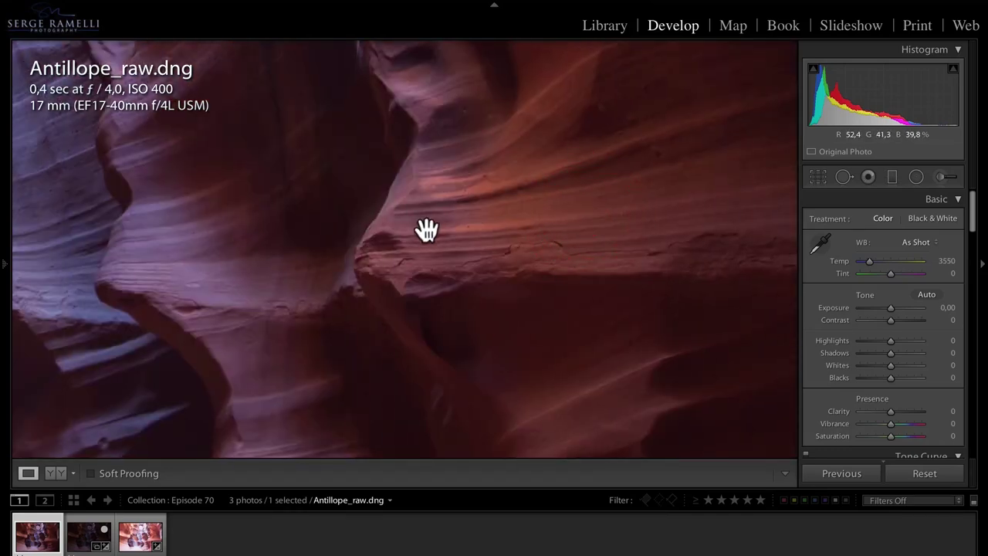
drag(682, 214, 437, 221)
drag(253, 224, 358, 229)
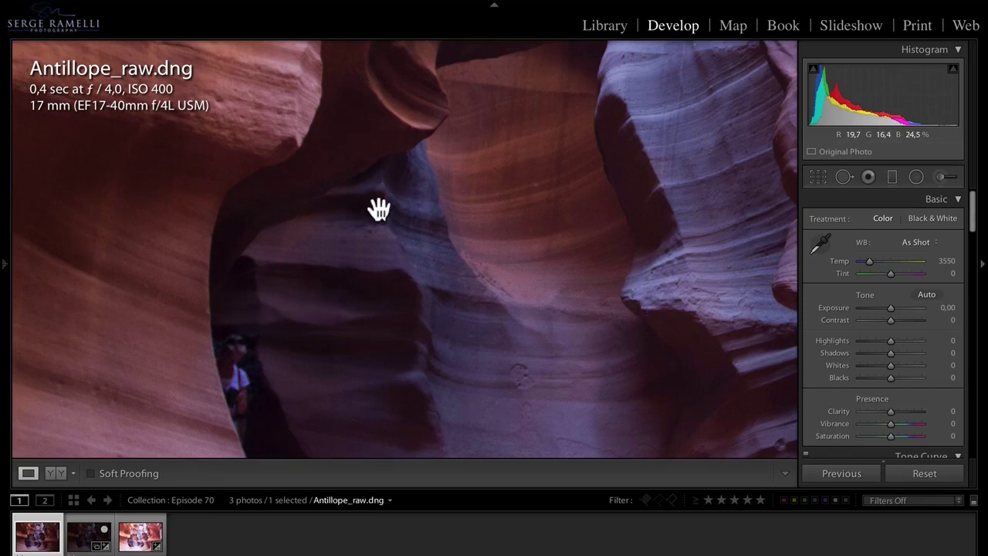
click(273, 136)
click(495, 221)
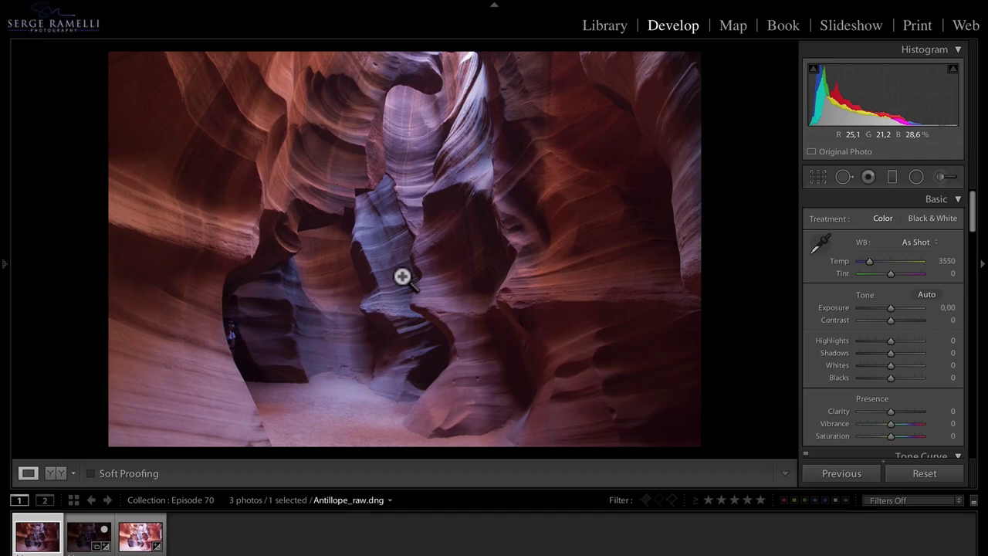
Select all three canyon exposures together and open the export settings for them
click(82, 543)
key(Right)
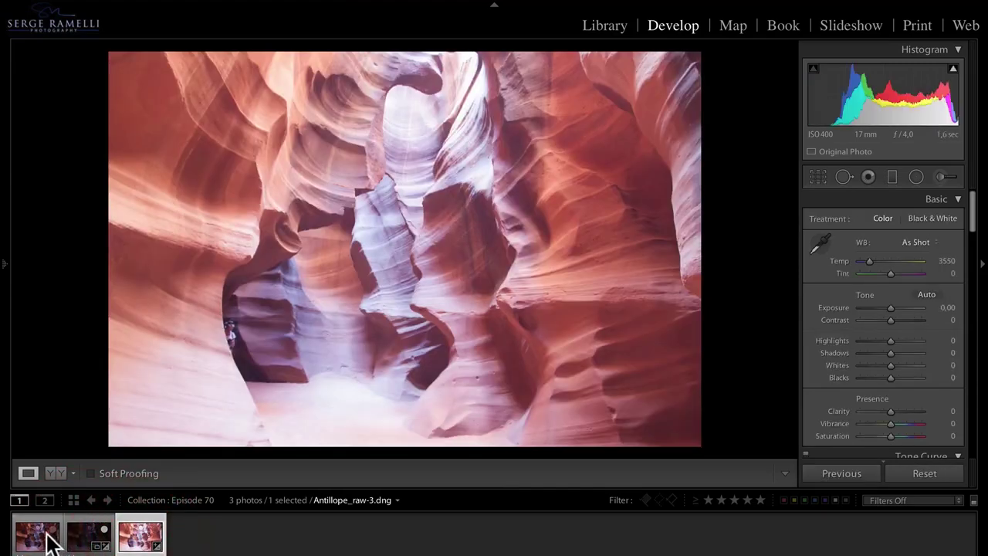
click(47, 531)
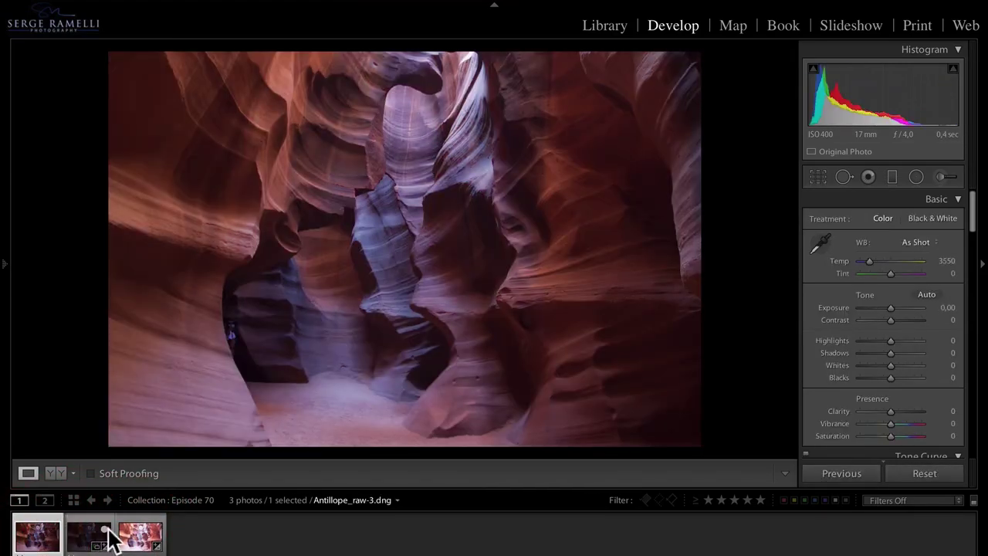
shift+click(137, 539)
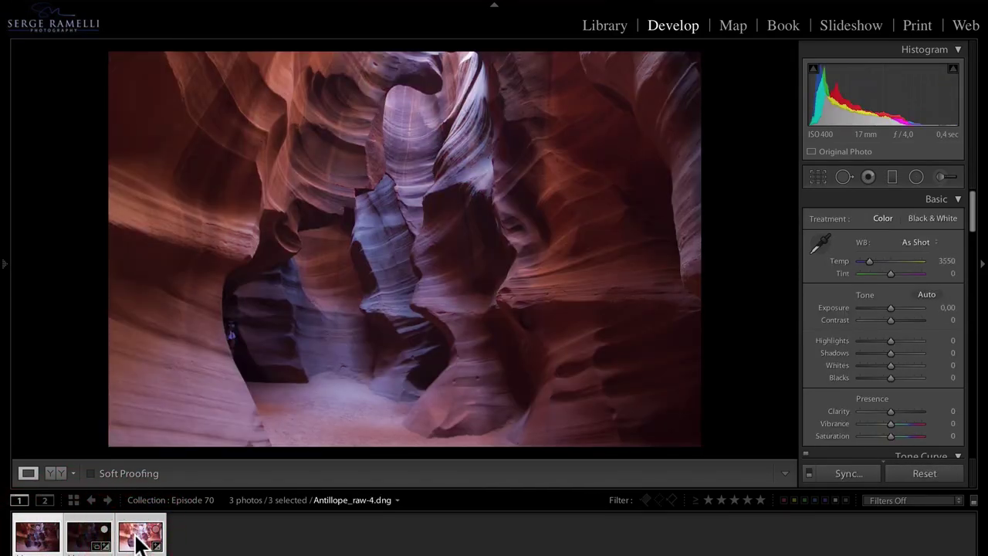
right_click(137, 539)
mouse_move(177, 511)
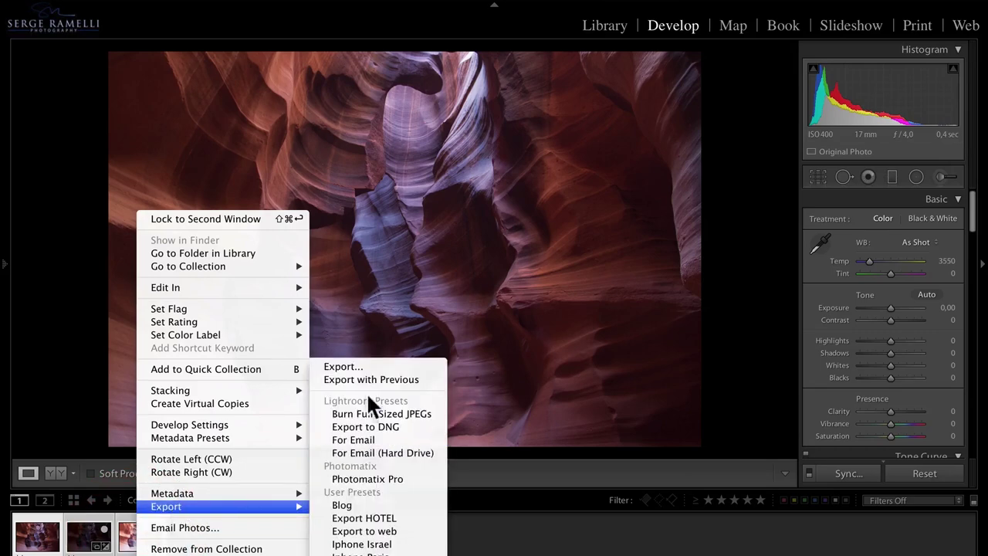
click(391, 367)
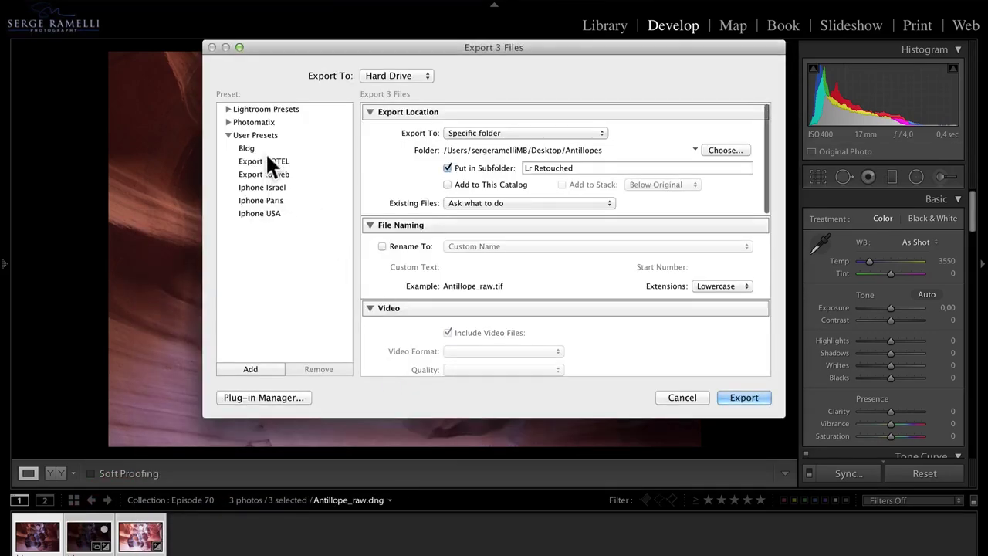
Export the three photos to the Desktop in a subfolder named Antillopes, reviewing the file settings first
click(724, 149)
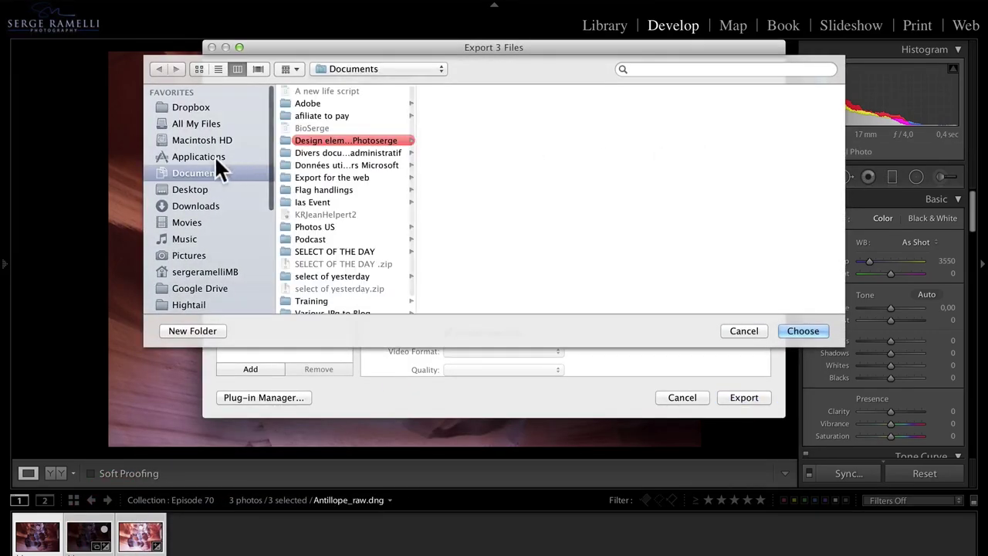
click(205, 189)
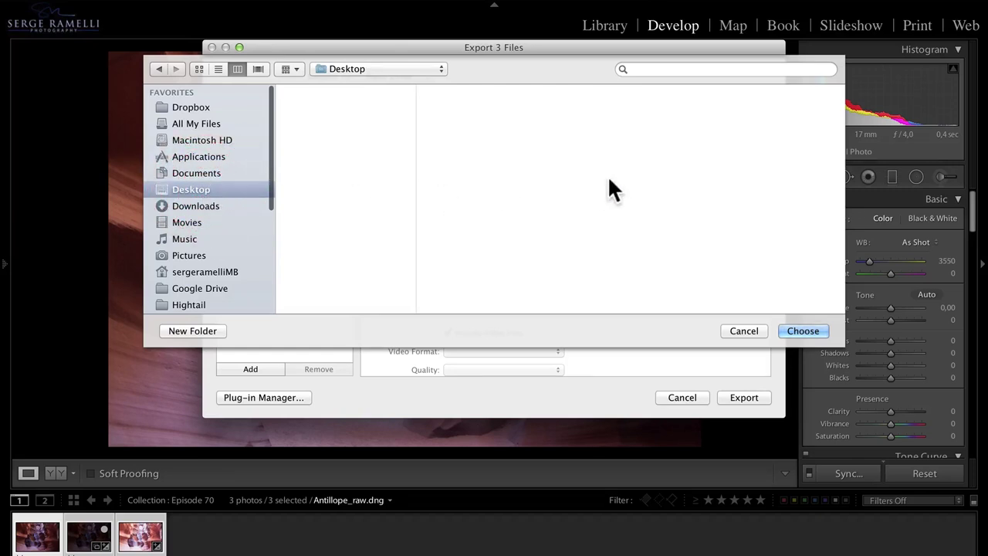
click(795, 332)
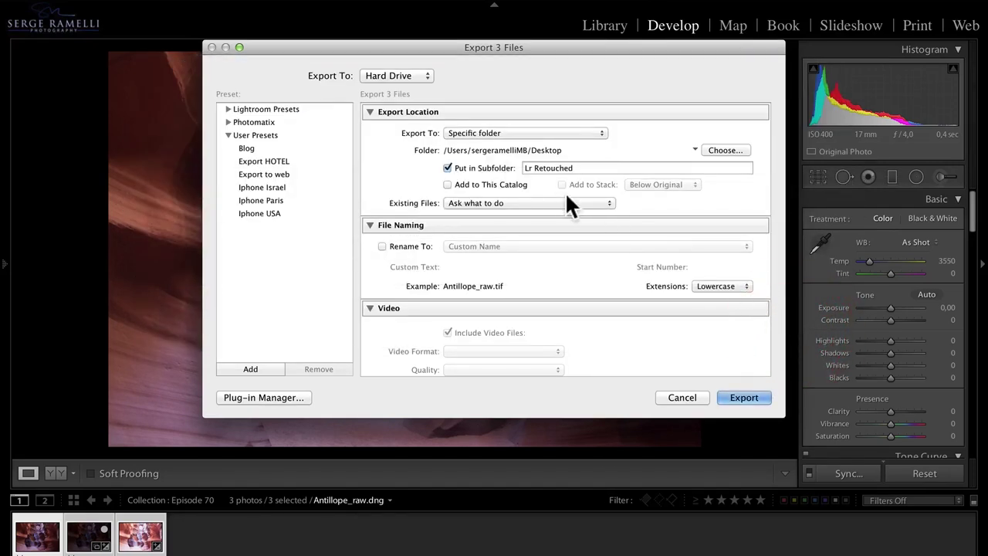
triple_click(592, 168)
text(Antillopes)
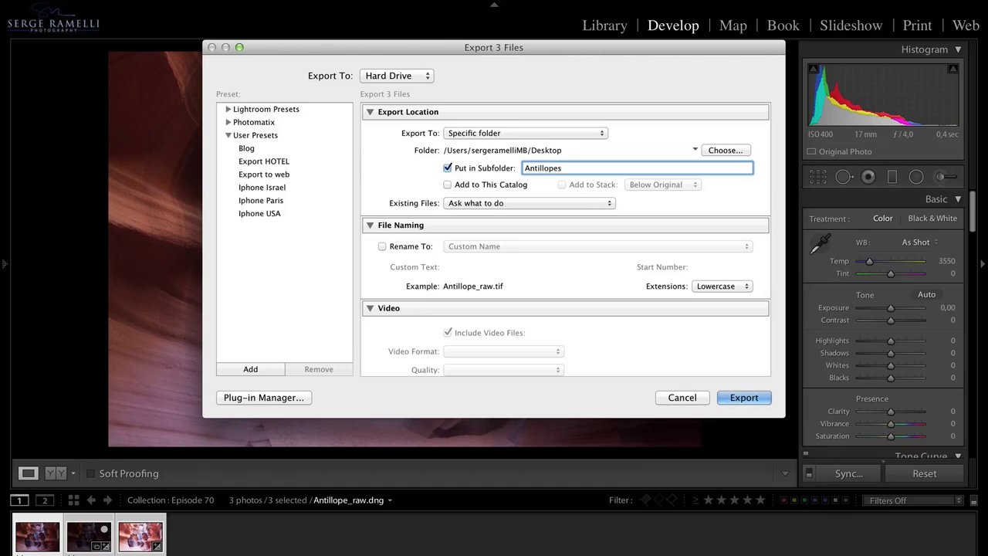
scroll(641, 218, down, 5)
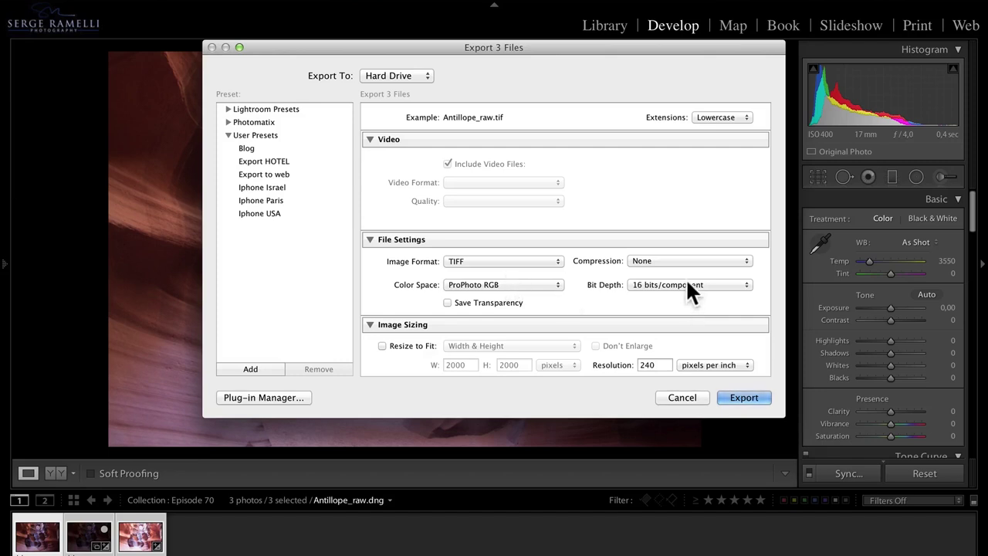
click(752, 395)
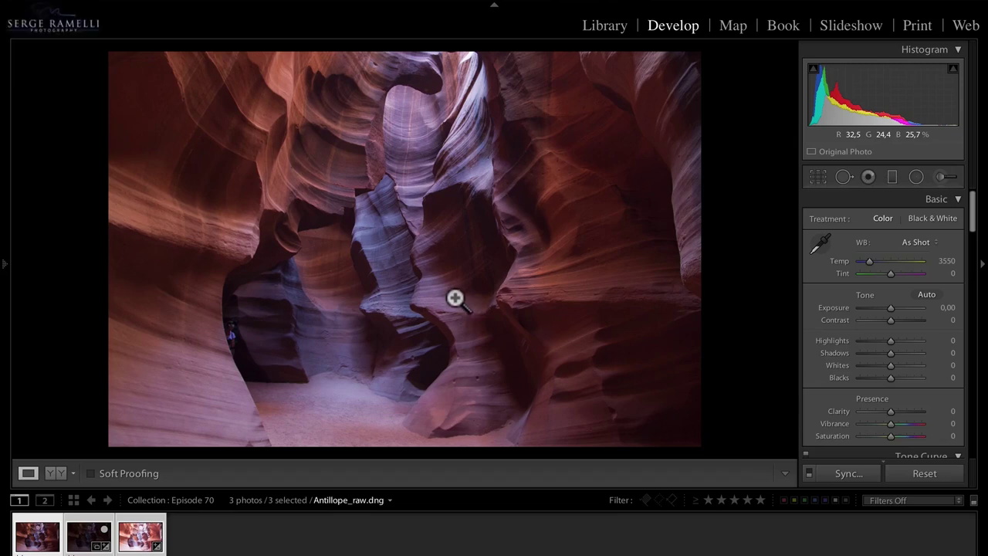
Switch to HDR Efex Pro 2 and merge the three exported TIFF files from the Desktop's Antillopes folder into one HDR image
key(super+Tab)
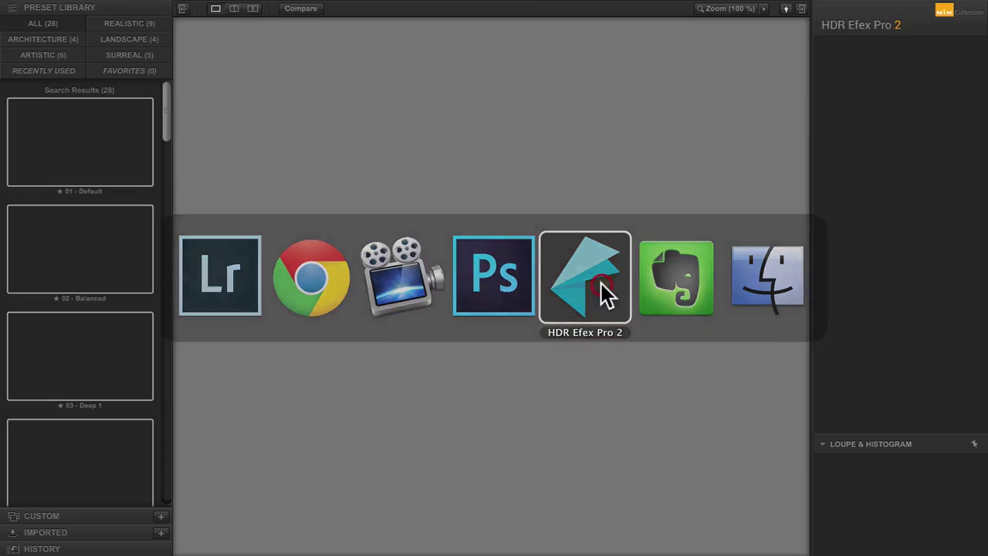
click(603, 284)
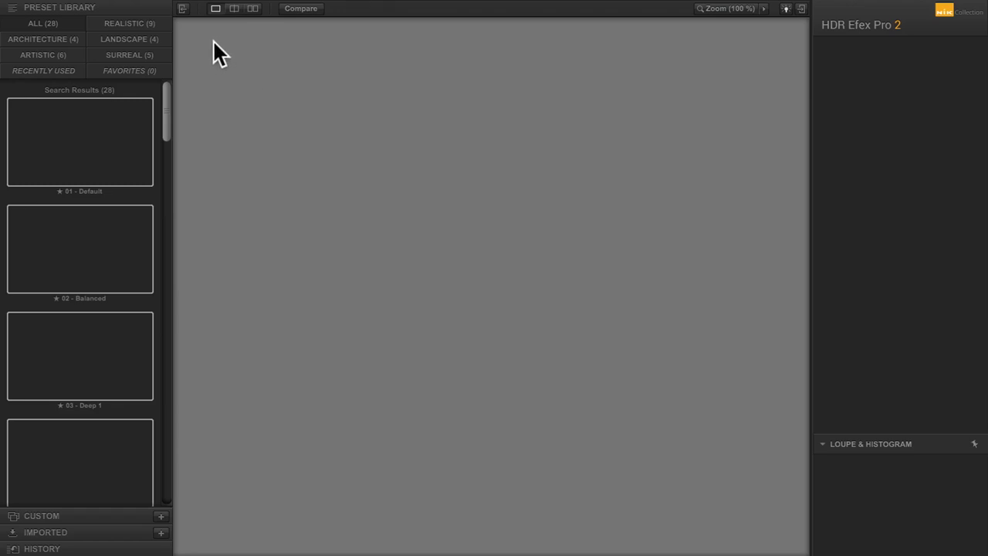
click(154, 1)
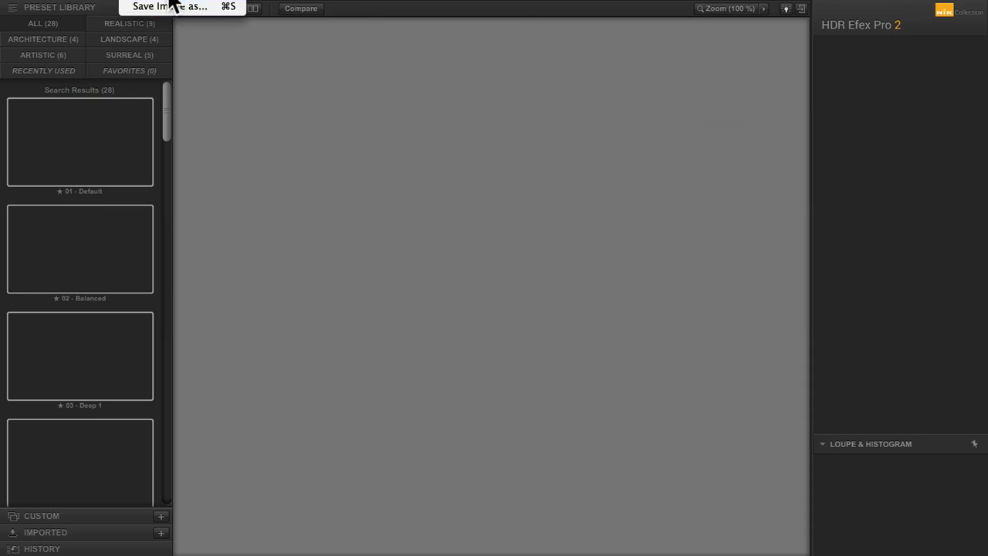
click(171, 4)
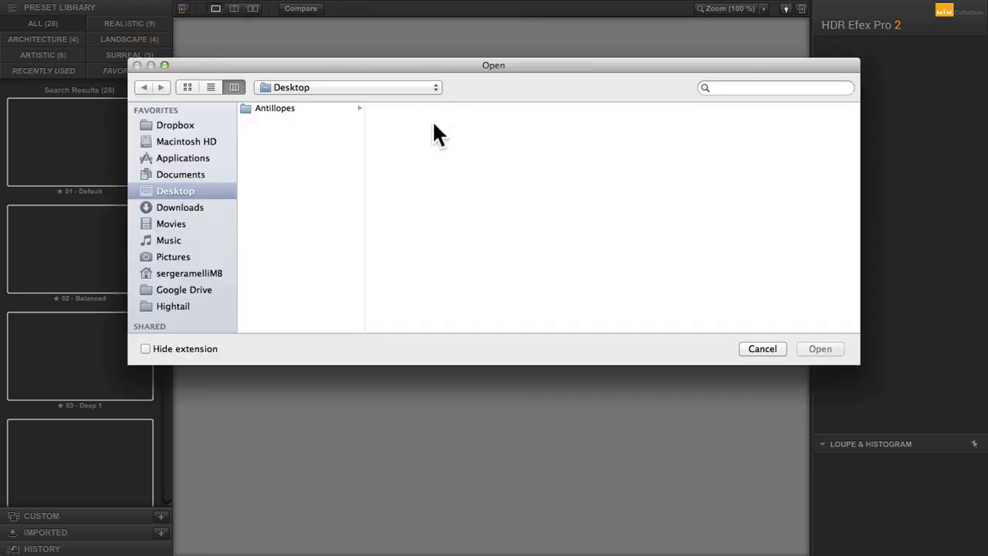
click(281, 109)
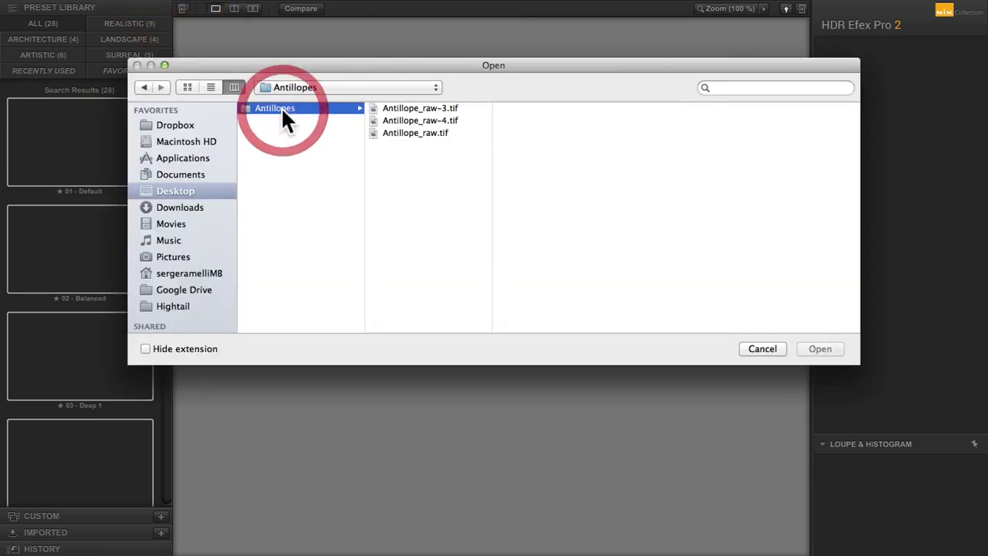
click(427, 108)
shift+click(426, 133)
click(814, 349)
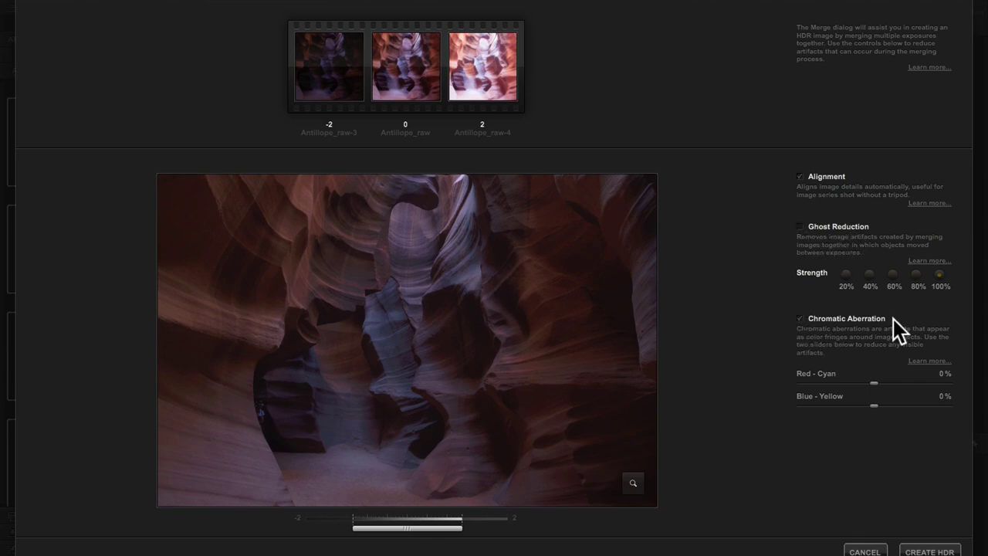
click(930, 551)
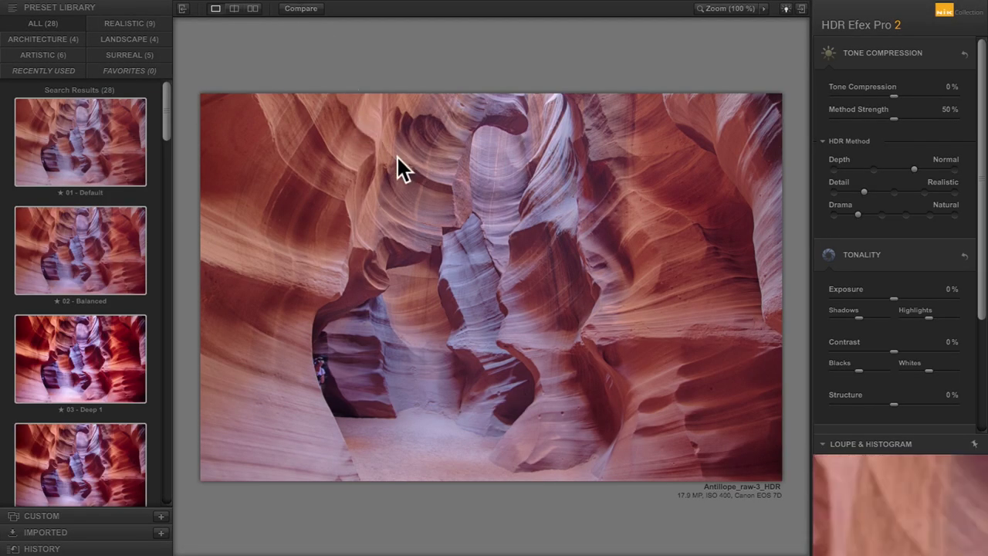
Apply the 03 - Deep 1 preset to the merged HDR image
mouse_move(167, 118)
mouse_down()
mouse_move(159, 237)
mouse_move(164, 112)
mouse_up()
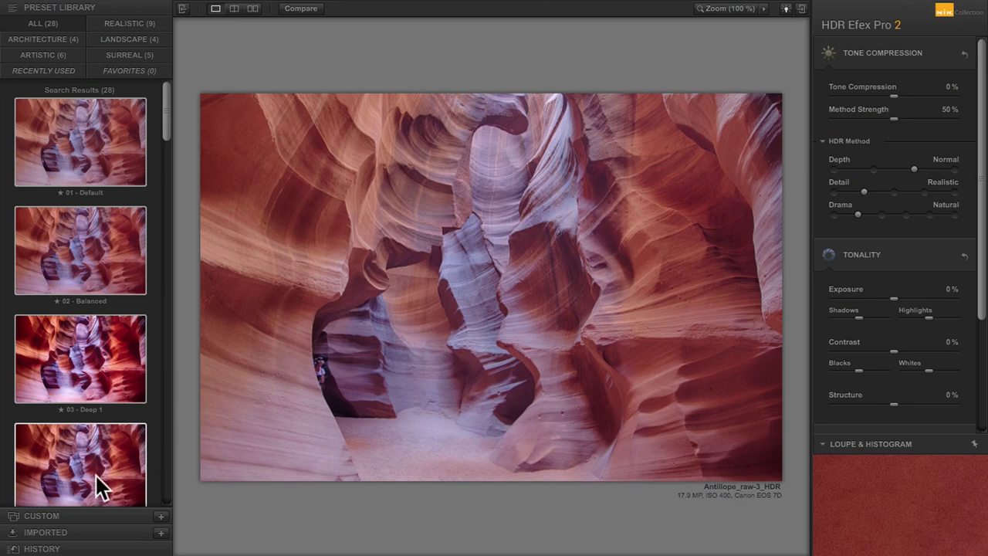
click(100, 354)
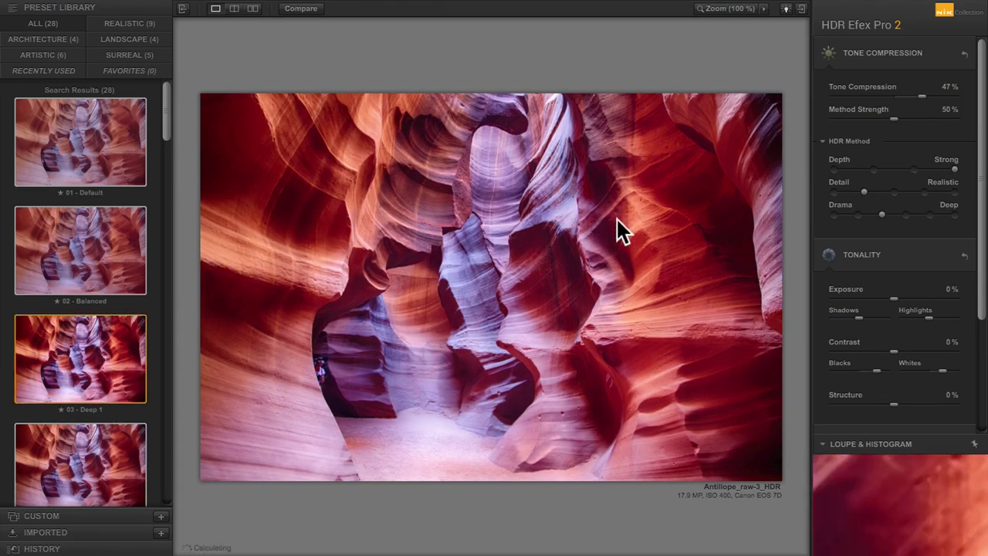
Apply the 01 - Default preset and set Tone Compression to 30% and Method Strength to 64%
click(94, 125)
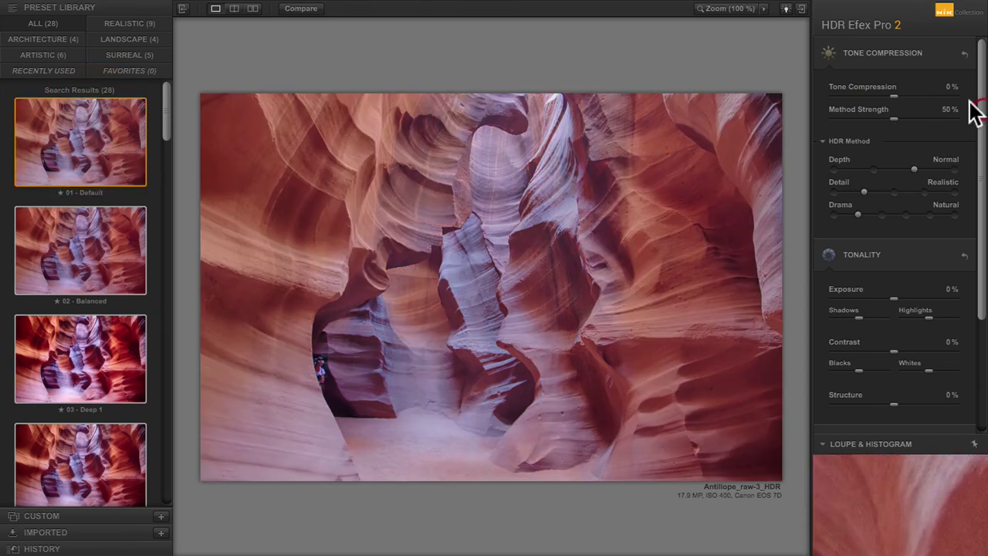
drag(892, 97, 915, 95)
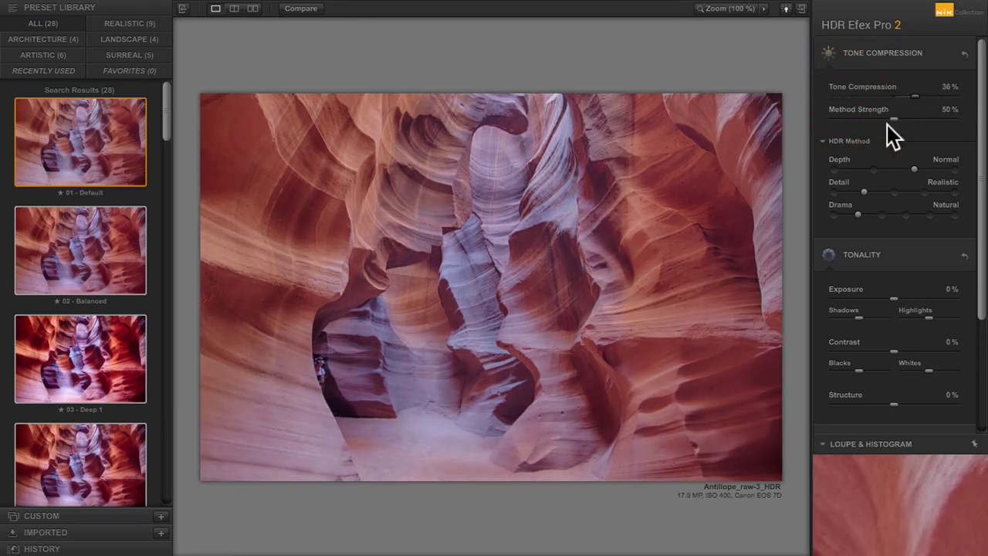
mouse_move(916, 96)
mouse_down()
mouse_move(900, 95)
mouse_move(911, 96)
mouse_up()
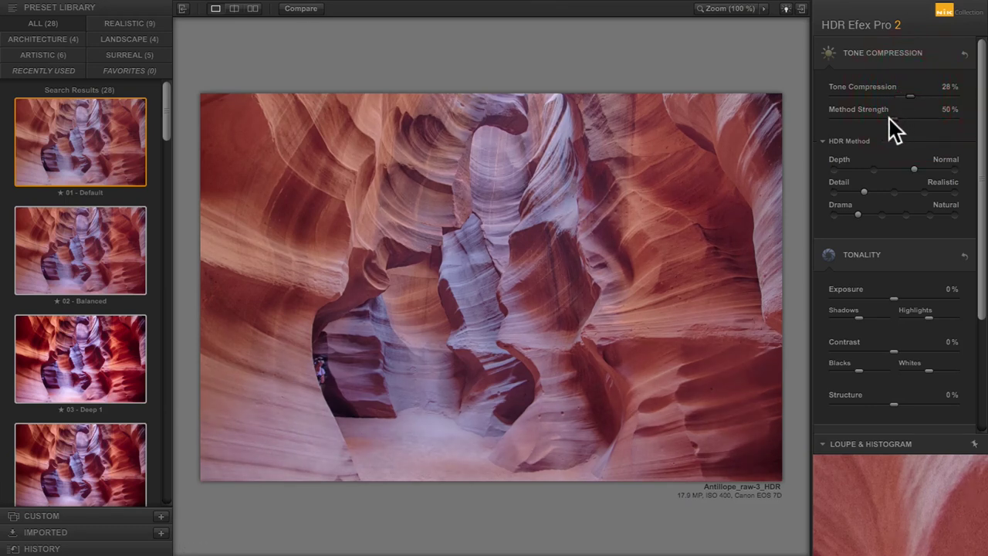
mouse_move(922, 119)
mouse_down()
mouse_move(963, 124)
mouse_move(900, 119)
mouse_move(910, 120)
mouse_up()
click(908, 120)
click(911, 95)
click(908, 118)
click(907, 118)
Try the HDR Method Depth options Strong, Subtle and Off, ending on Normal
click(949, 167)
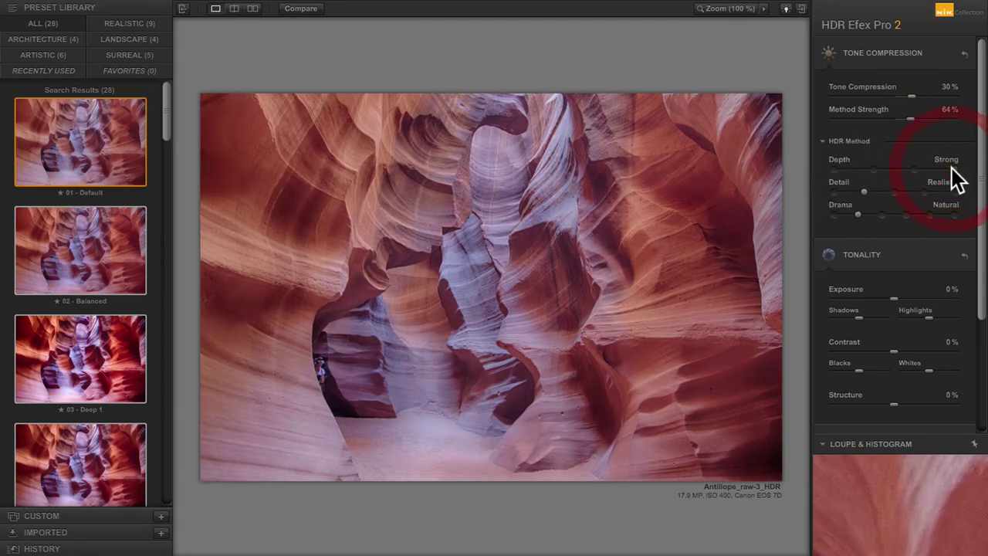
click(915, 169)
click(870, 169)
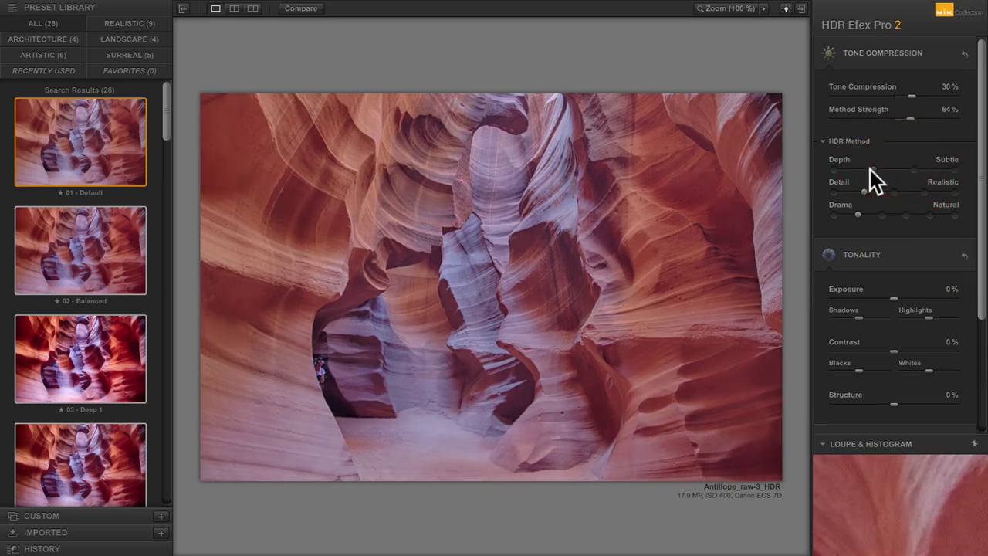
click(834, 170)
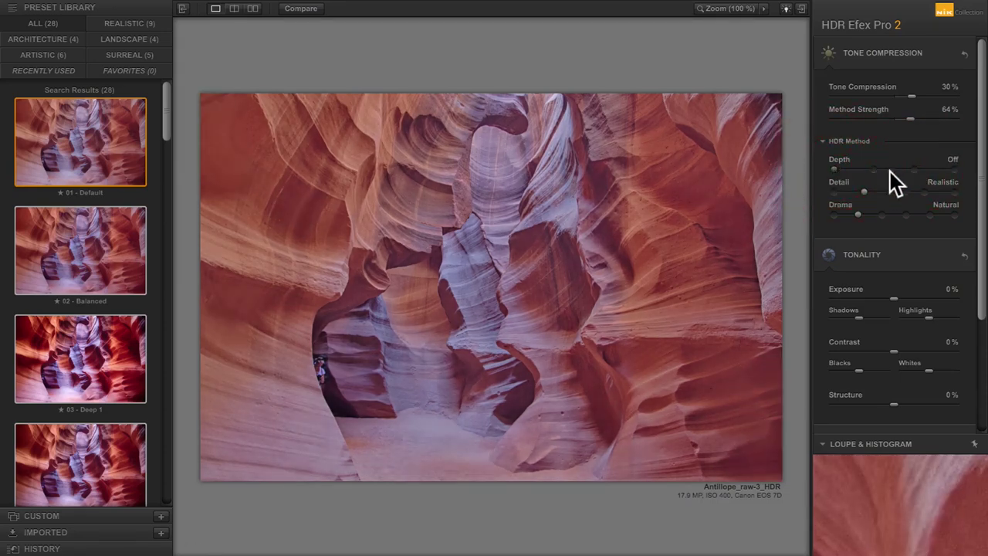
click(916, 170)
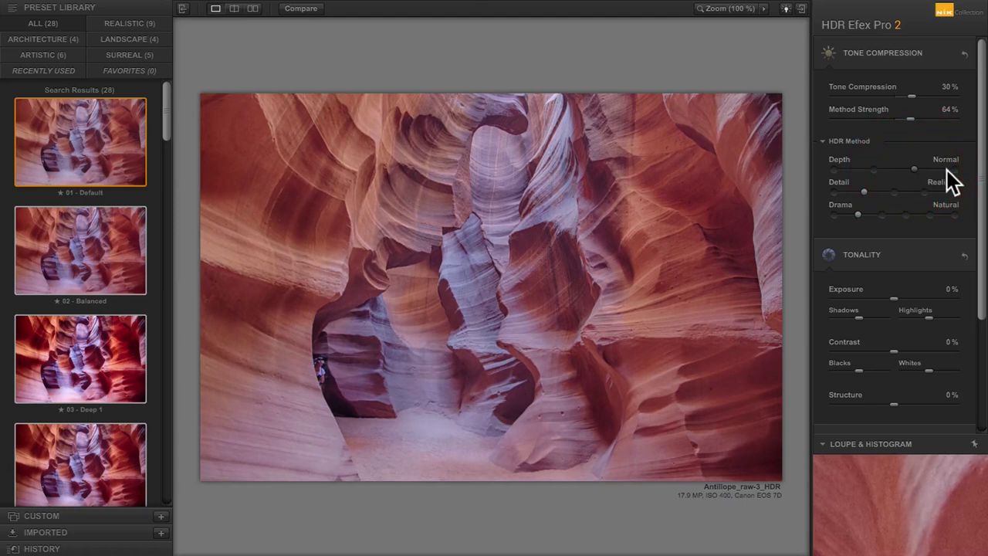
Try each HDR Method Detail option, including Soft, Accentuated and Detailed, ending on Realistic
click(836, 191)
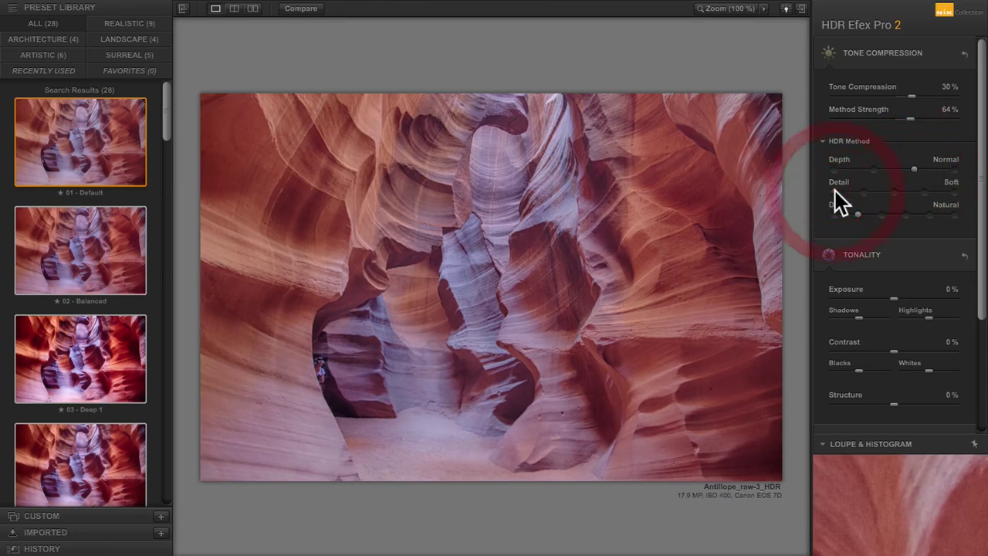
click(869, 192)
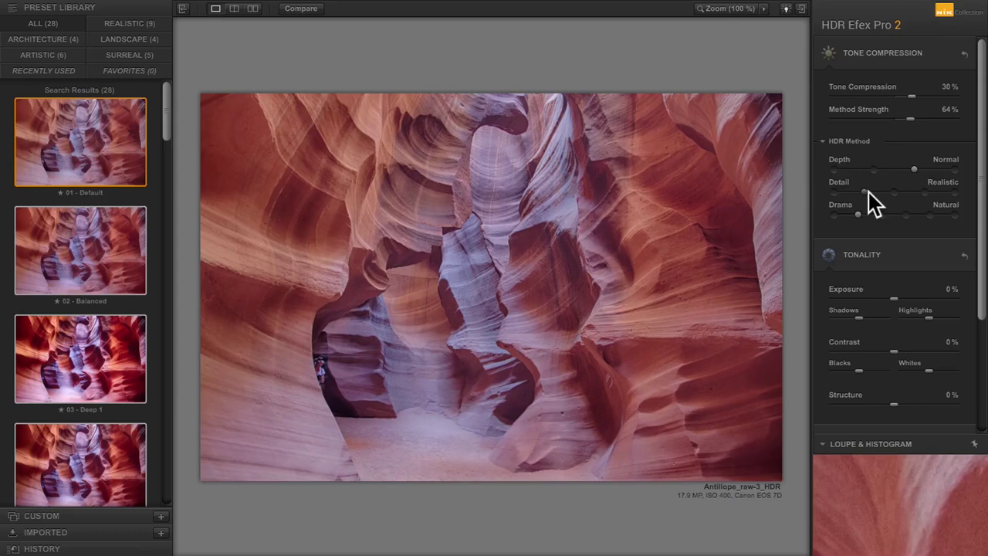
click(896, 193)
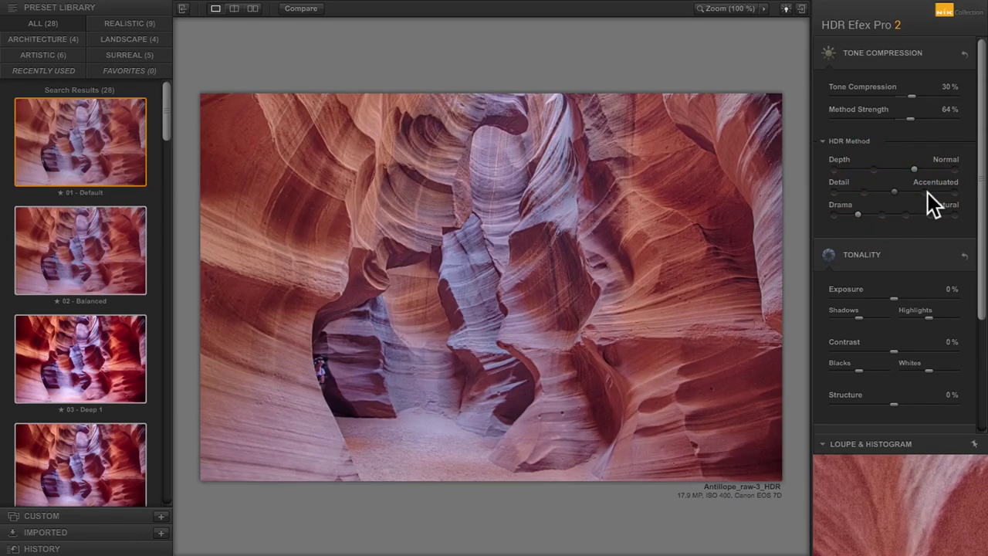
click(926, 192)
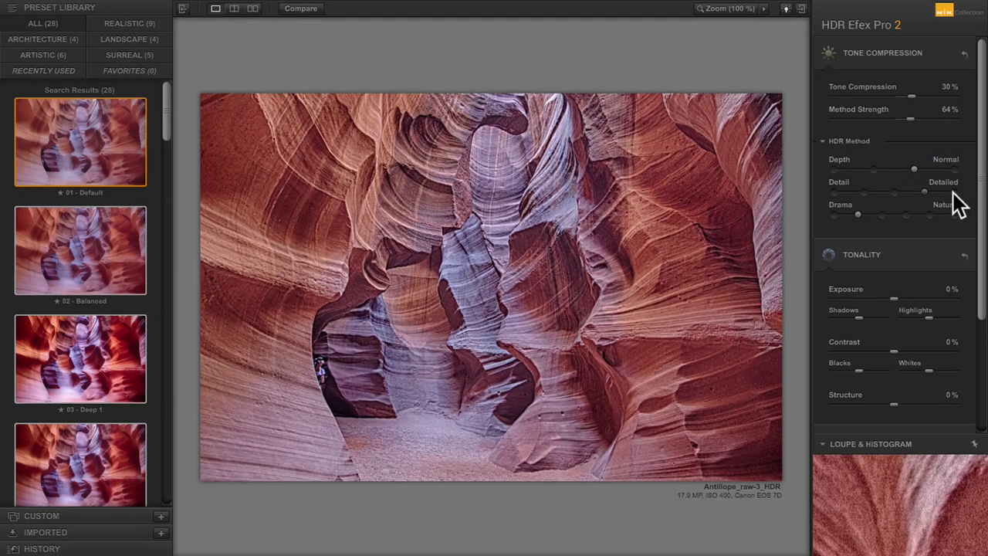
click(954, 192)
click(864, 192)
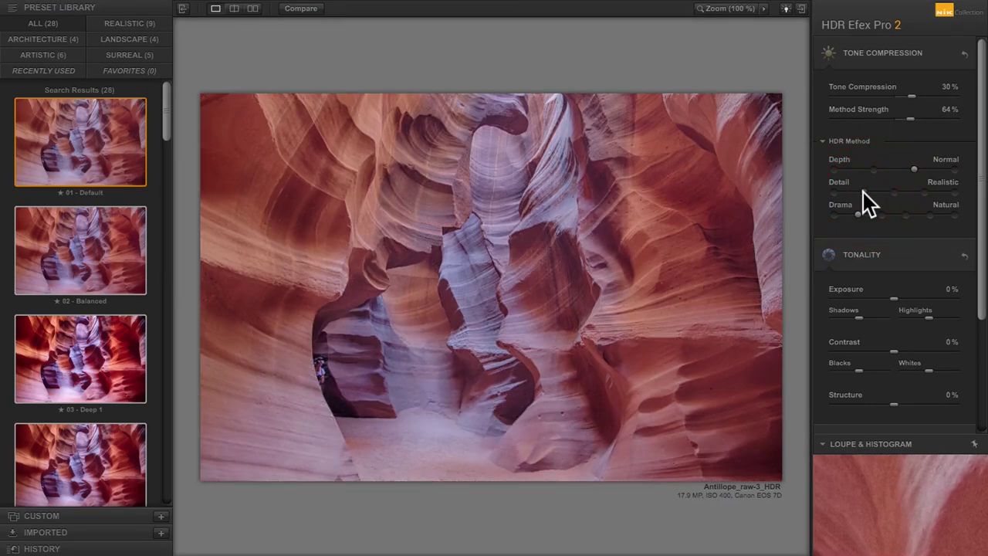
Compare the HDR Method Drama styles from mildest through Dingy to Grainy, and settle on Deep
click(837, 213)
click(862, 216)
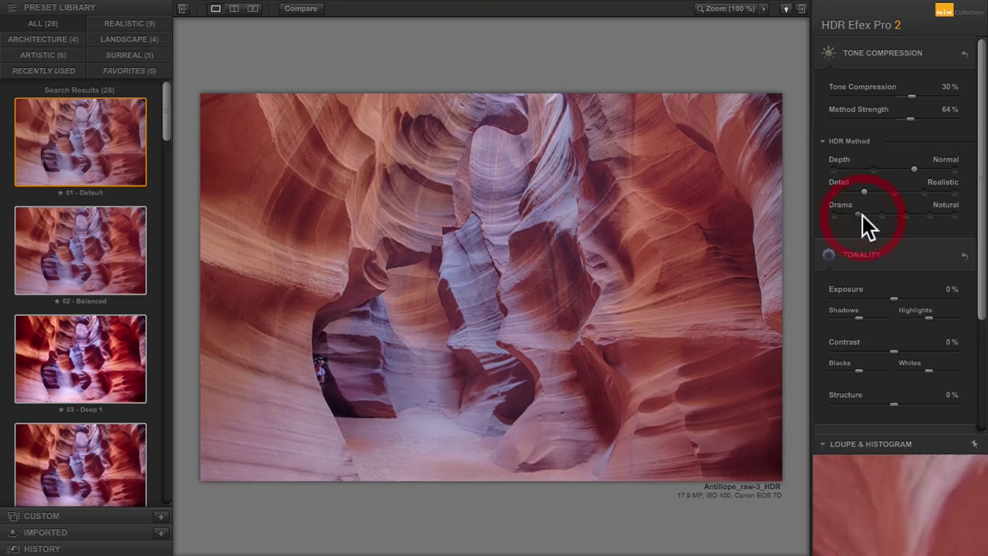
click(883, 215)
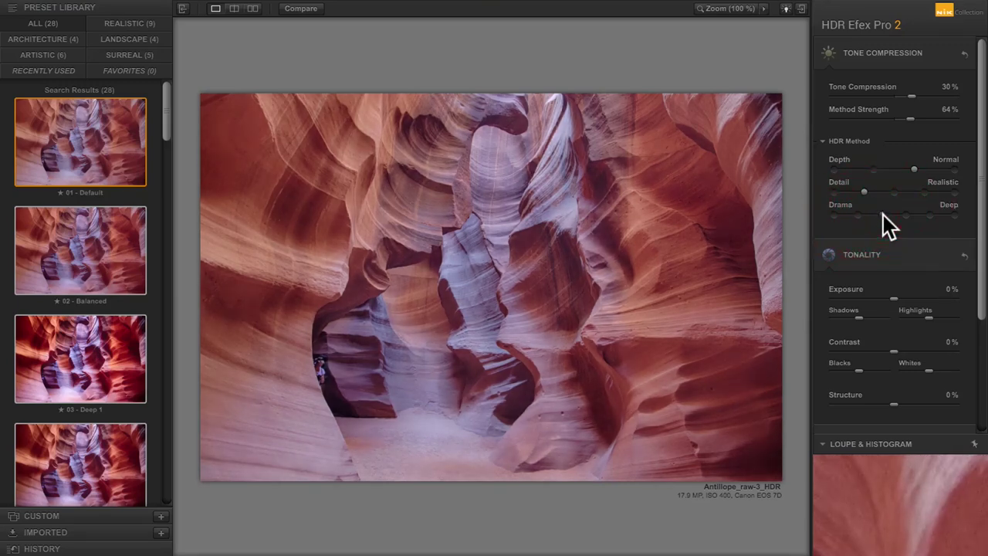
click(904, 216)
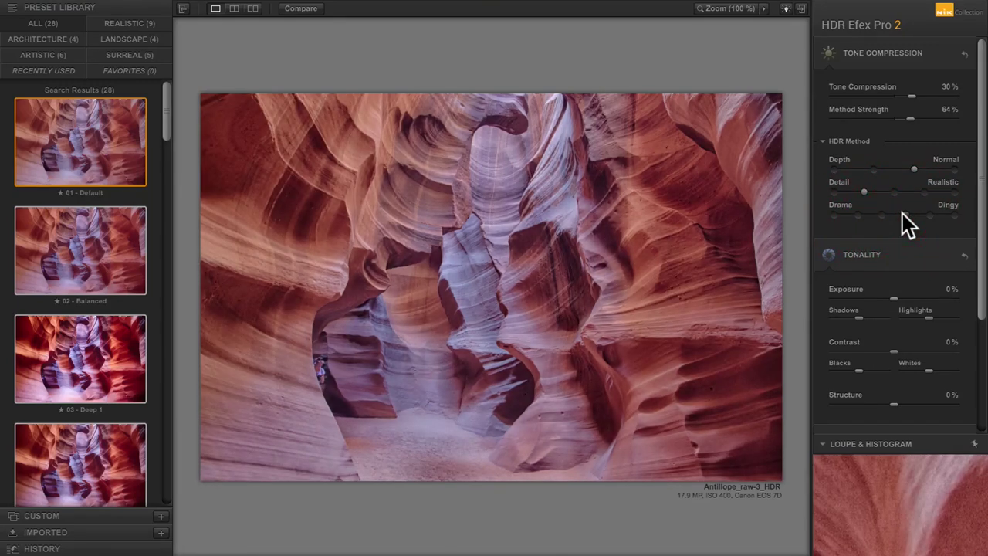
click(926, 215)
click(950, 215)
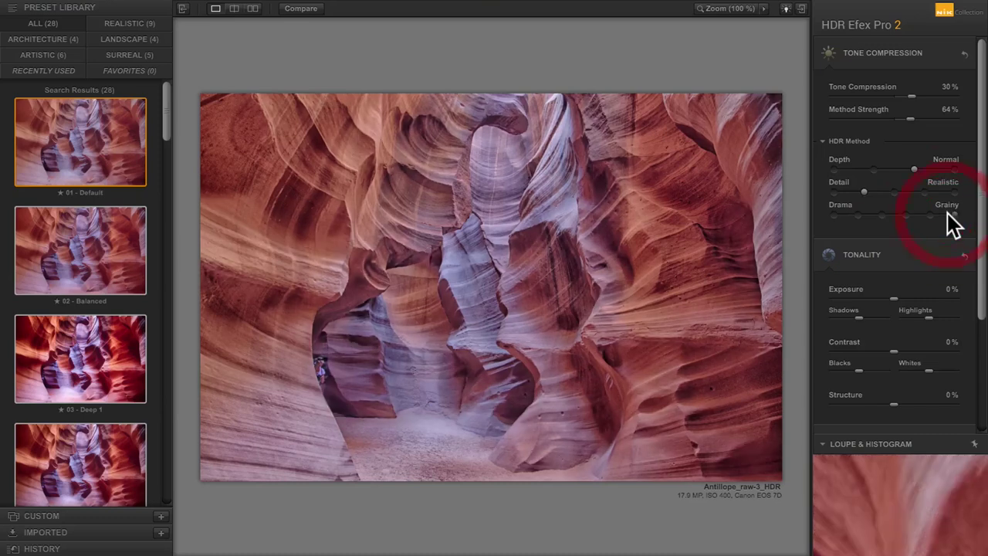
click(866, 216)
click(888, 216)
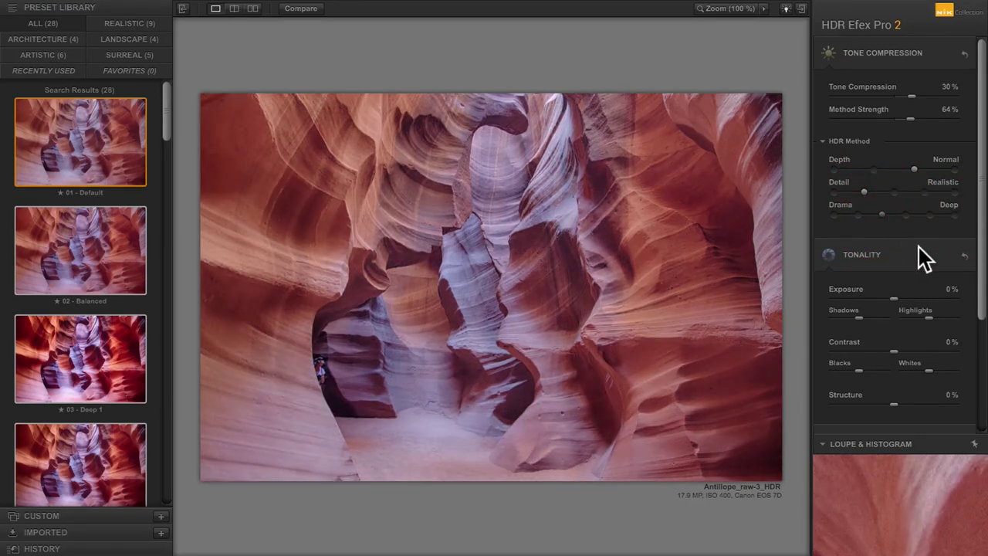
Darken the HDR image by setting Exposure to -25% and set Contrast to 22%
scroll(919, 248, down, 3)
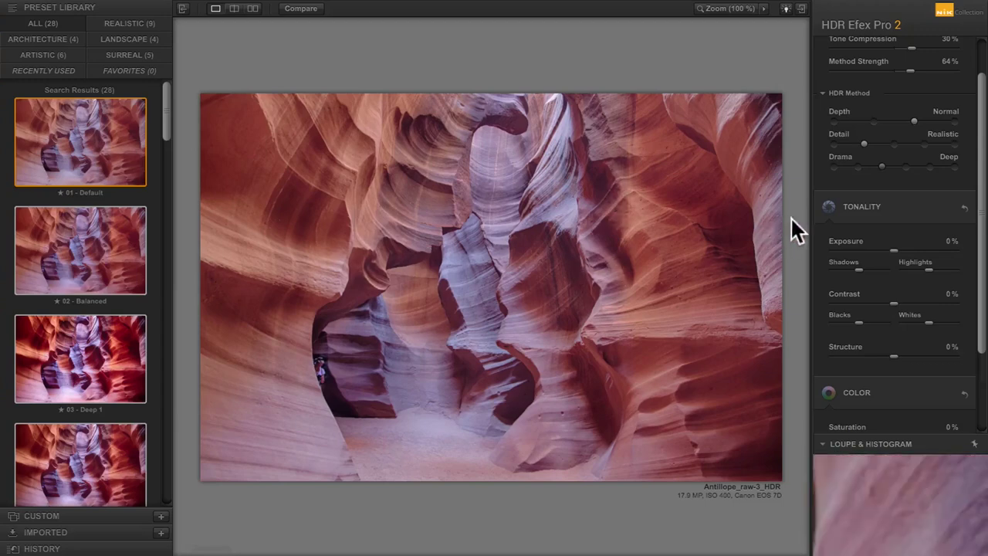
click(886, 252)
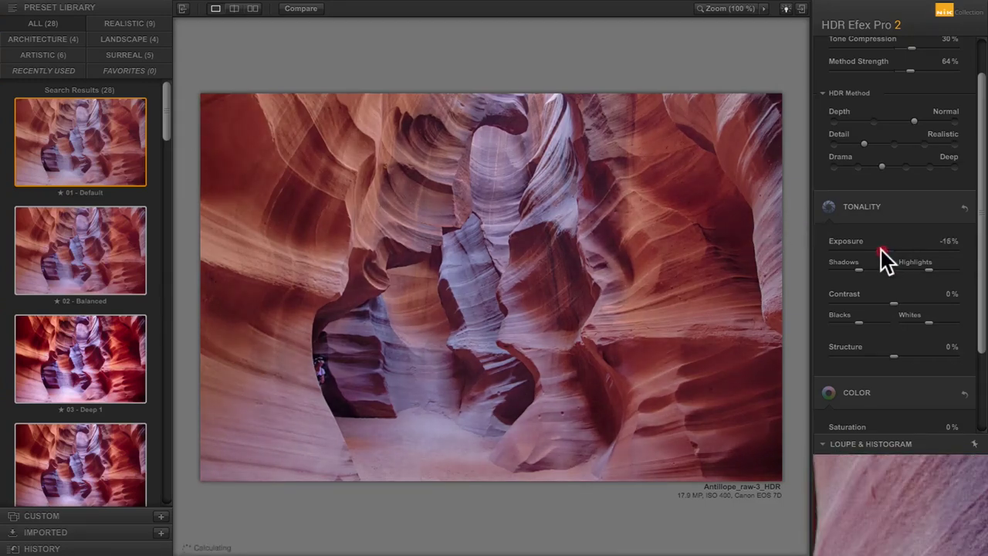
click(878, 251)
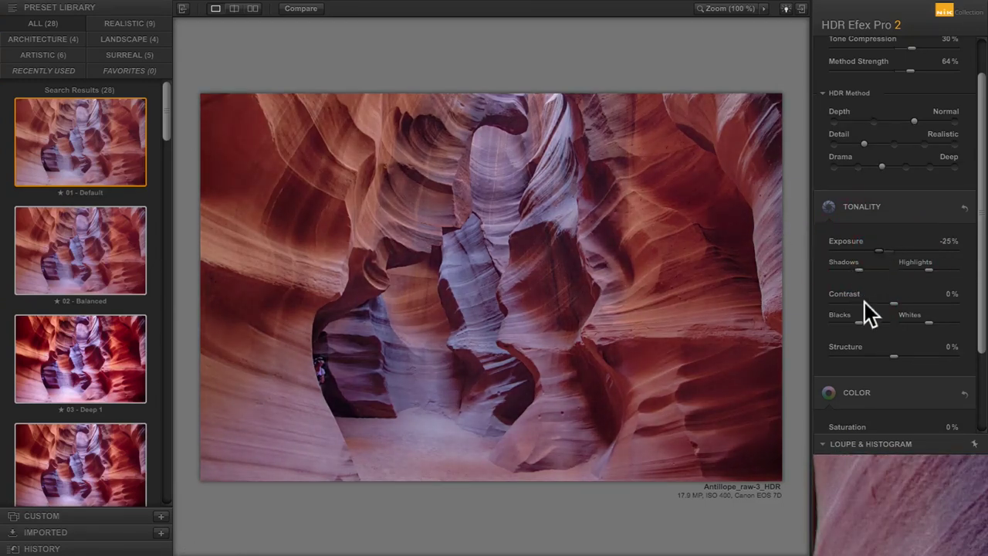
drag(896, 303, 906, 301)
Set the HDR image's Structure to 31% and its color Saturation to 28%
drag(981, 324, 978, 379)
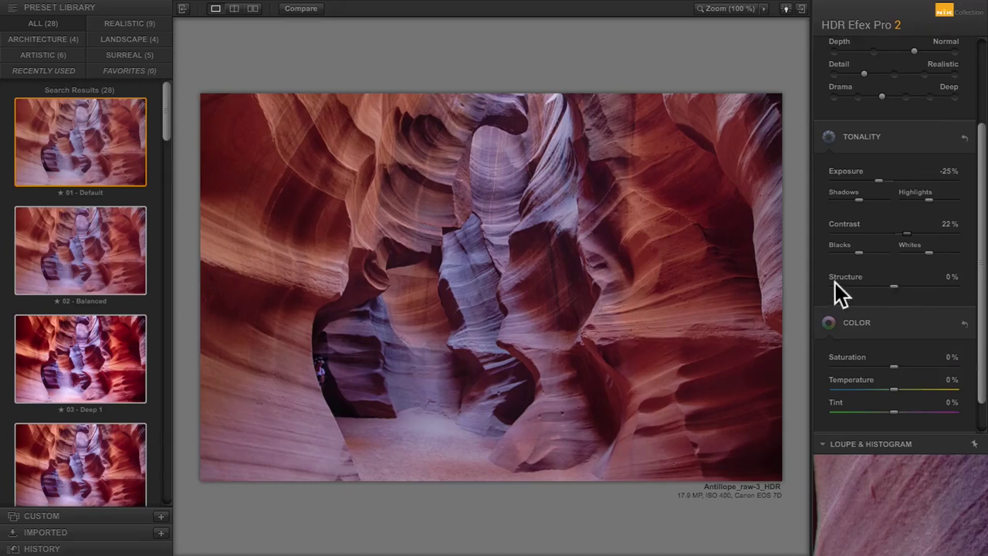
drag(893, 287, 913, 286)
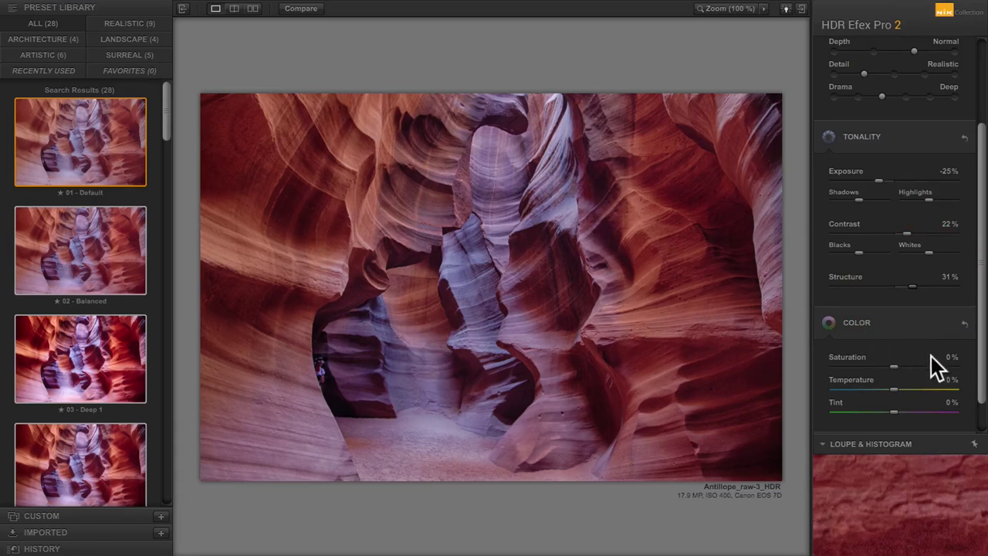
drag(895, 368, 910, 367)
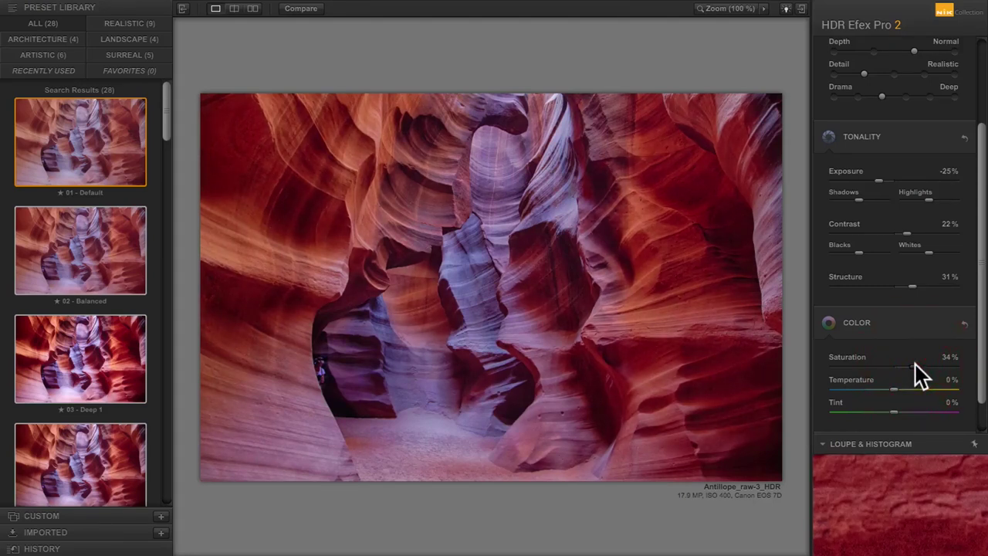
click(912, 366)
Try the Accentuated Detail option once more and return Detail to Realistic
drag(979, 302, 986, 193)
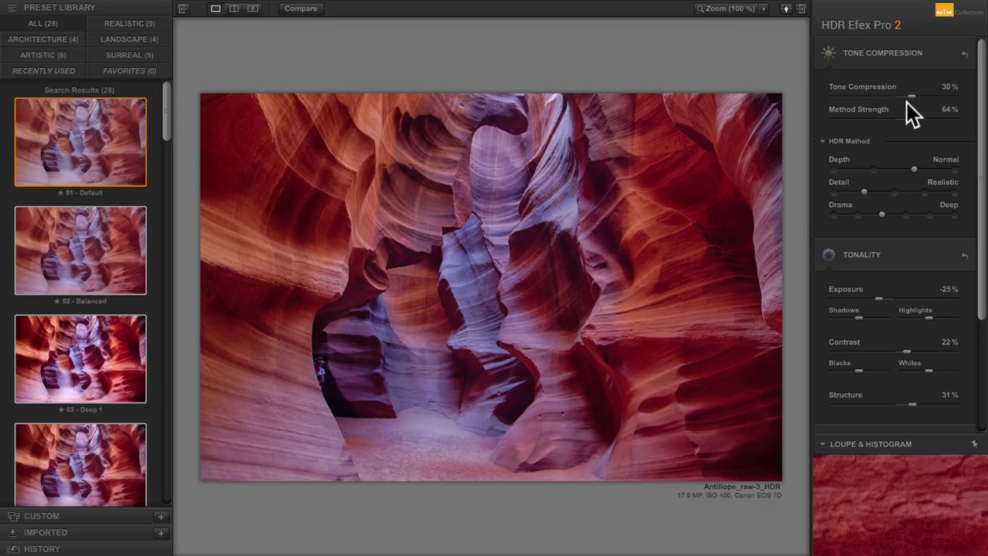
click(898, 192)
click(871, 192)
Raise the Shadows and Highlights in the tonality settings and set Contrast to 27%
drag(978, 260, 976, 280)
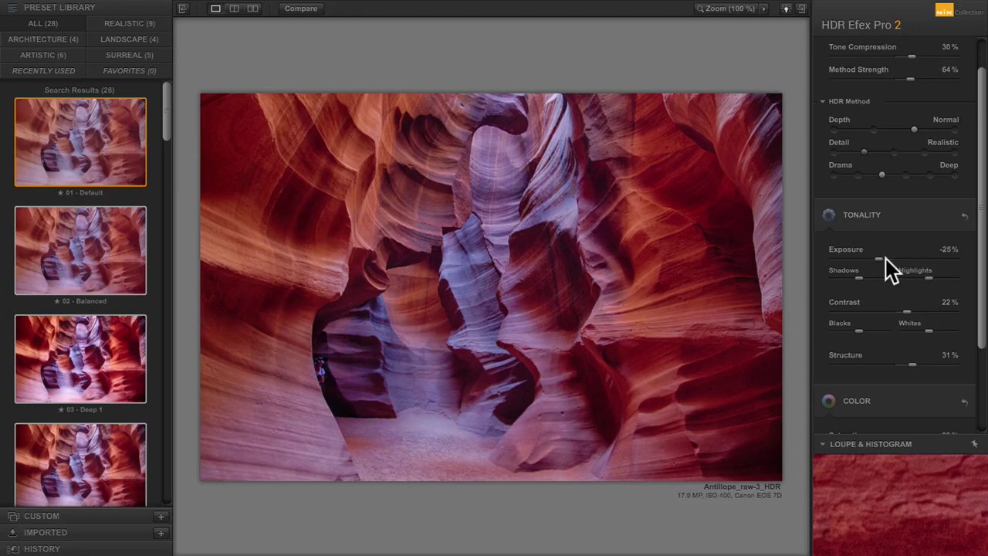
drag(860, 279, 948, 280)
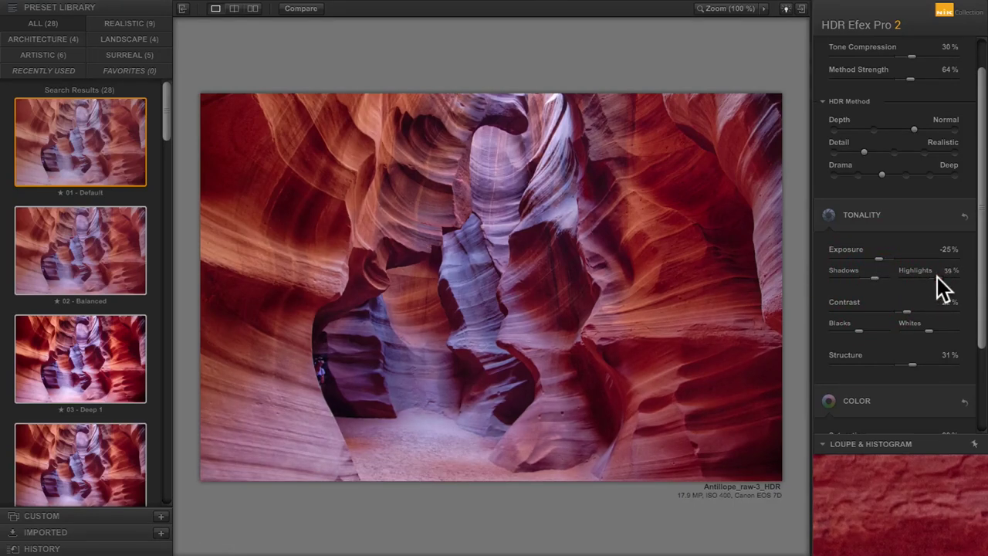
click(938, 278)
click(908, 312)
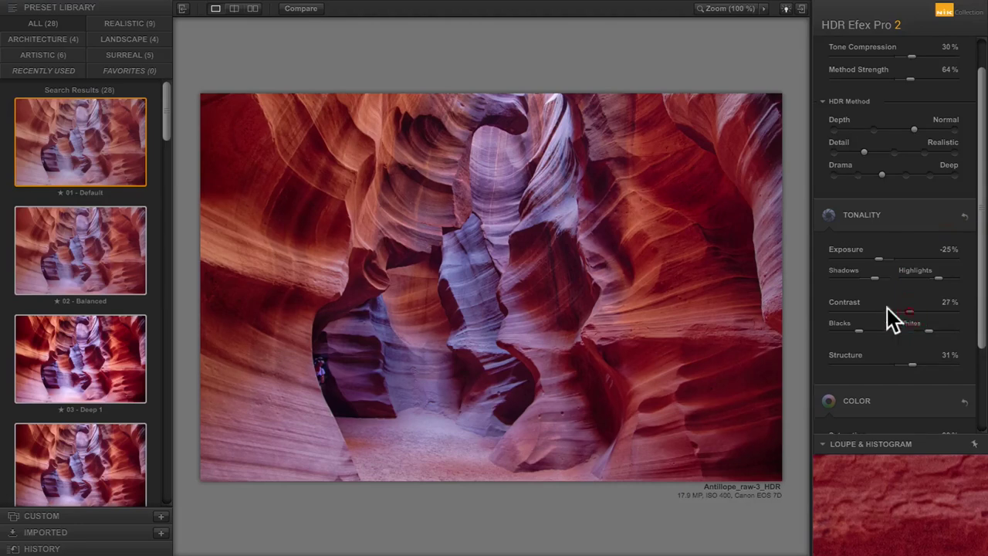
Save the HDR image as a TIF named HDR_NOLIGHTROOM in the Antillopes folder
drag(977, 331, 963, 410)
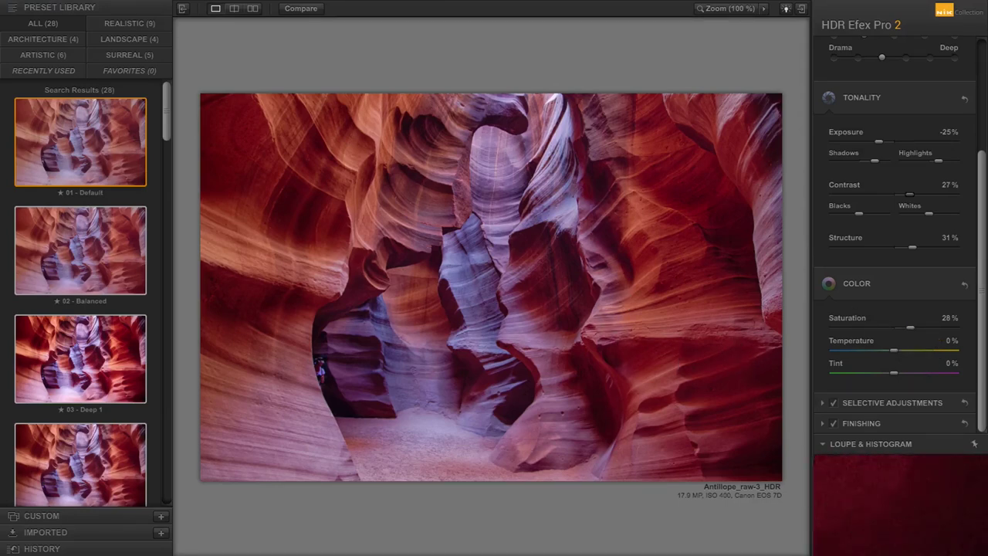
click(946, 547)
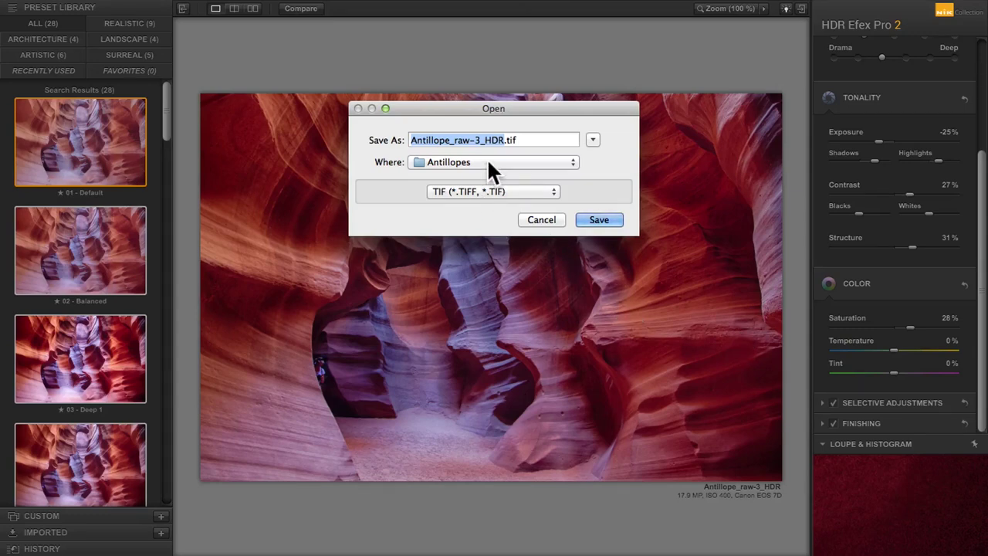
text(HDR_N)
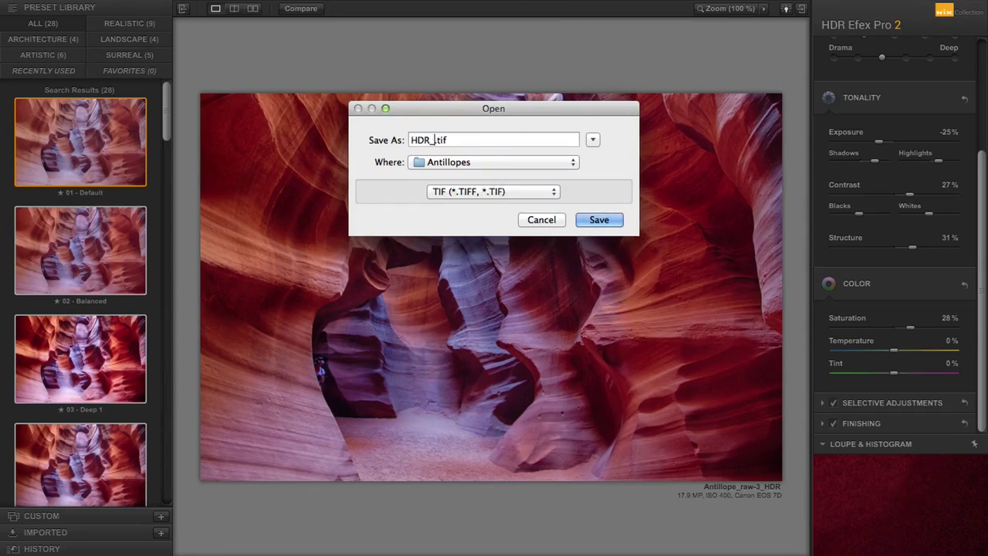
text(OLIGHTROOM)
key(Return)
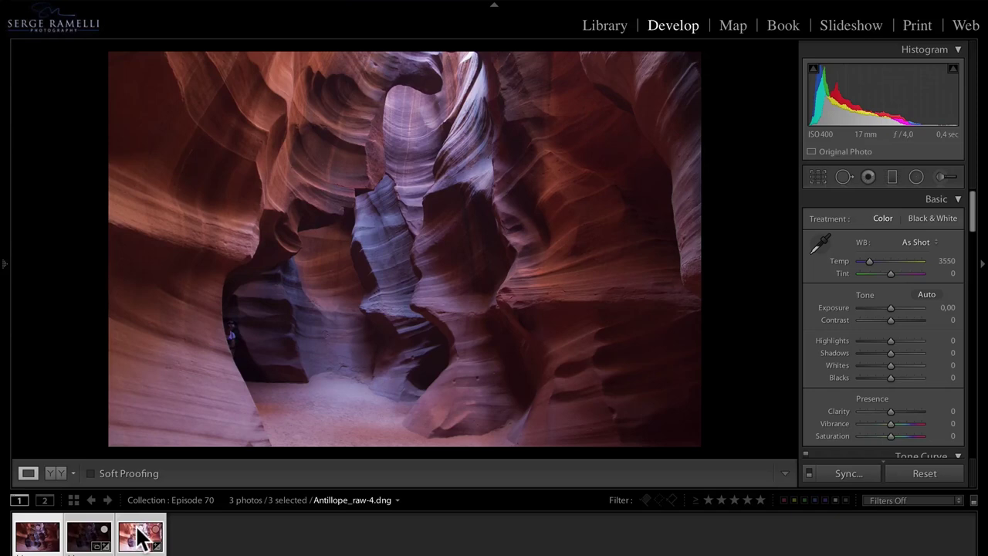
Switch to Lightroom, select only Antillope_raw.dng, and set its Shadows to +100 and Highlights to -100
click(223, 540)
click(46, 540)
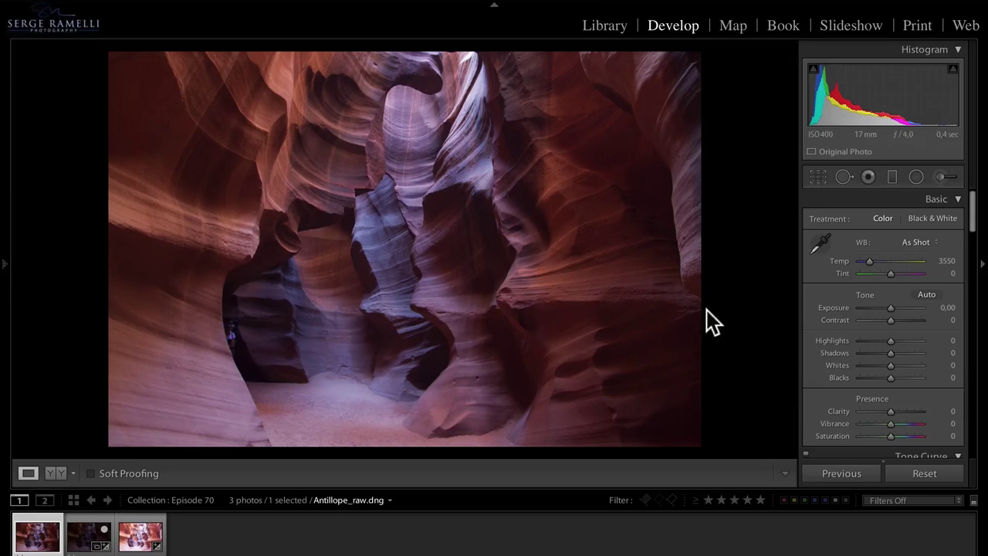
drag(891, 355, 934, 354)
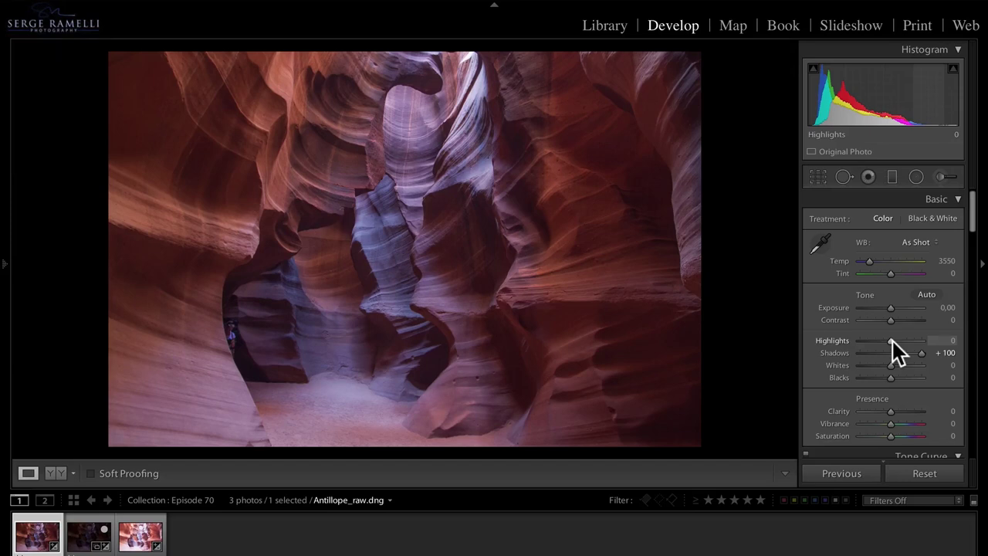
drag(891, 340, 849, 337)
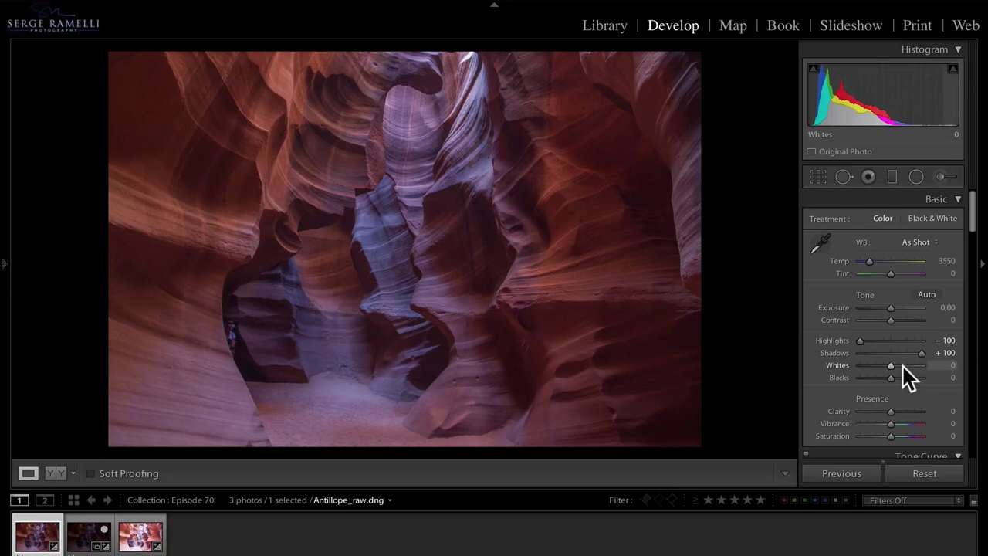
key(alt)
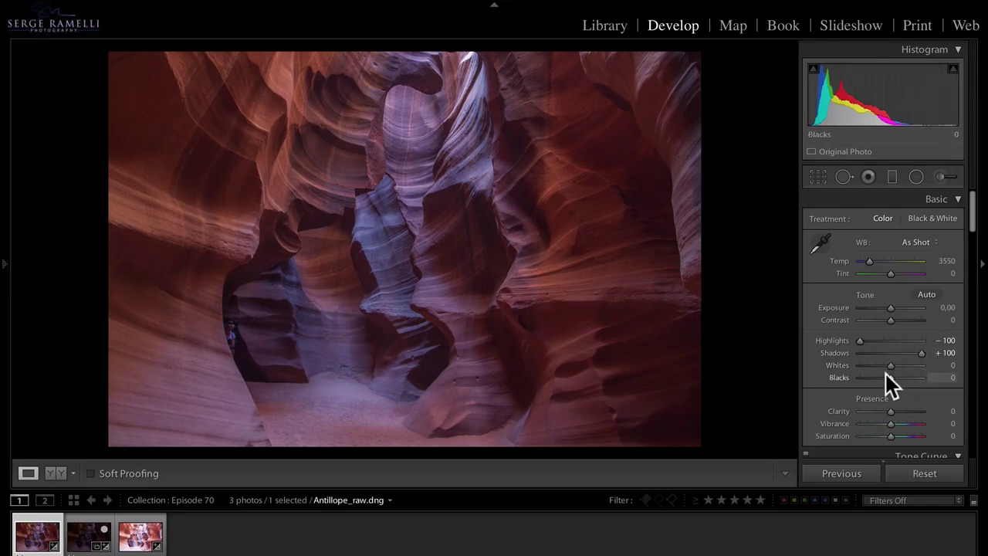
Set the Whites to +49 while checking the highlight clipping preview
key(alt)
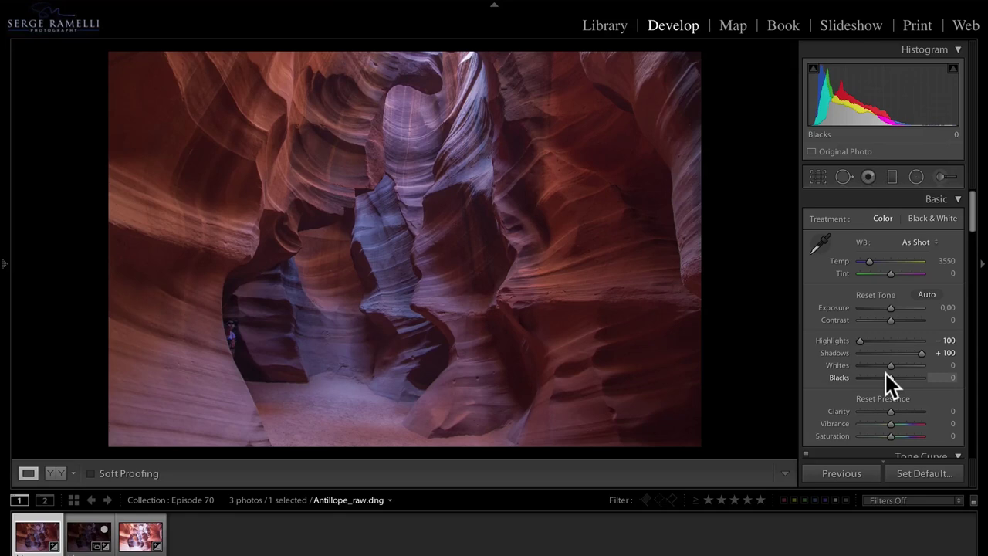
drag(891, 366, 917, 366)
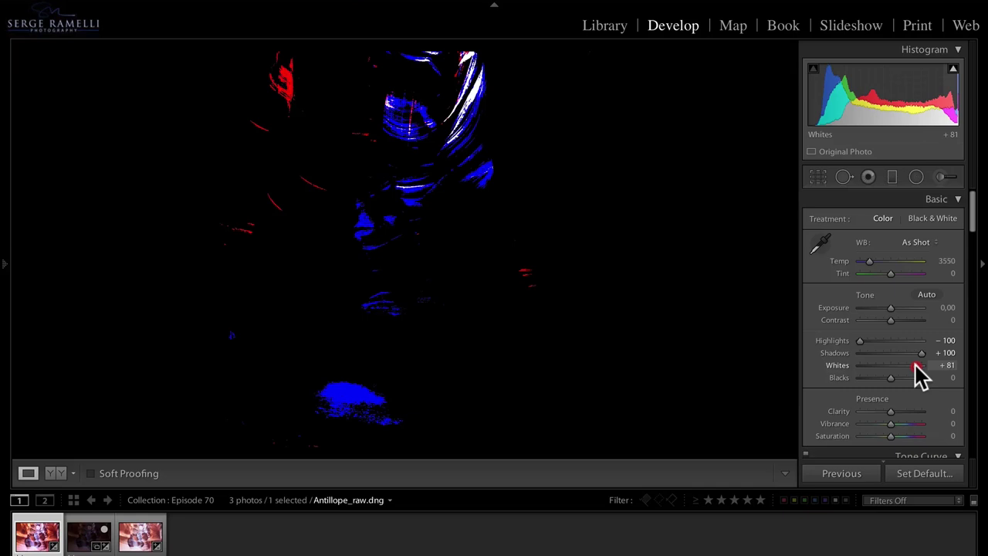
drag(916, 365, 903, 364)
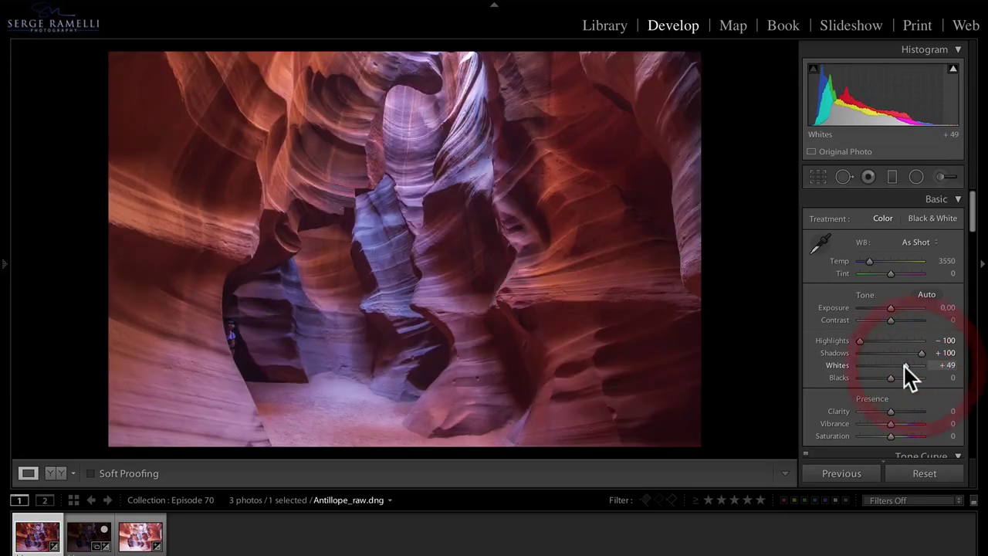
Set the Blacks to -37 while checking the shadow clipping preview
key(alt)
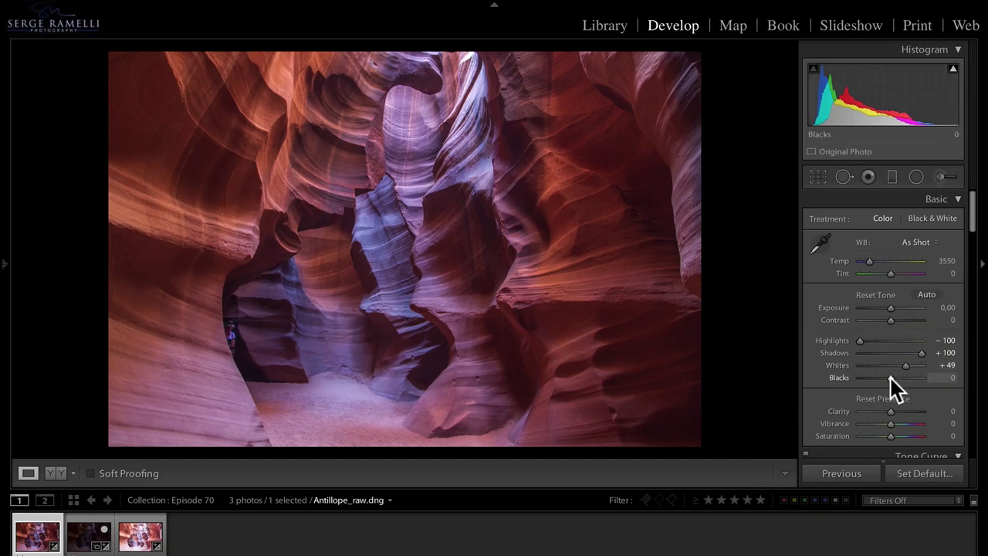
key(alt)
drag(891, 378, 878, 378)
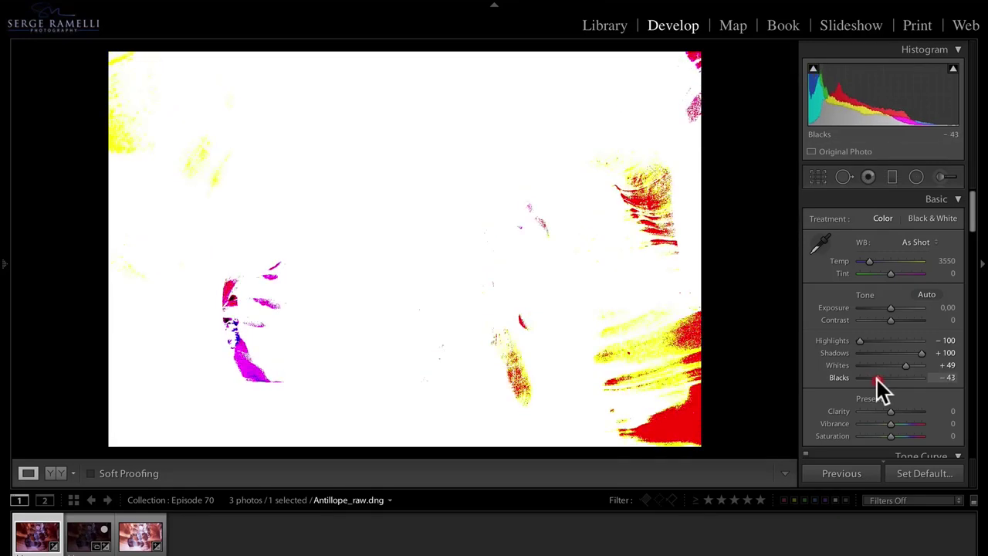
drag(878, 378, 882, 379)
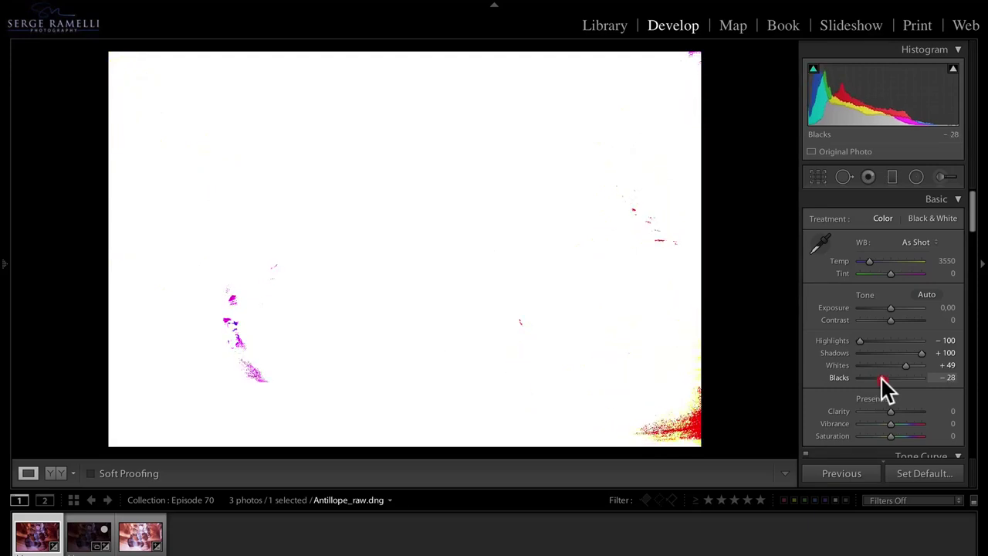
drag(881, 377, 878, 377)
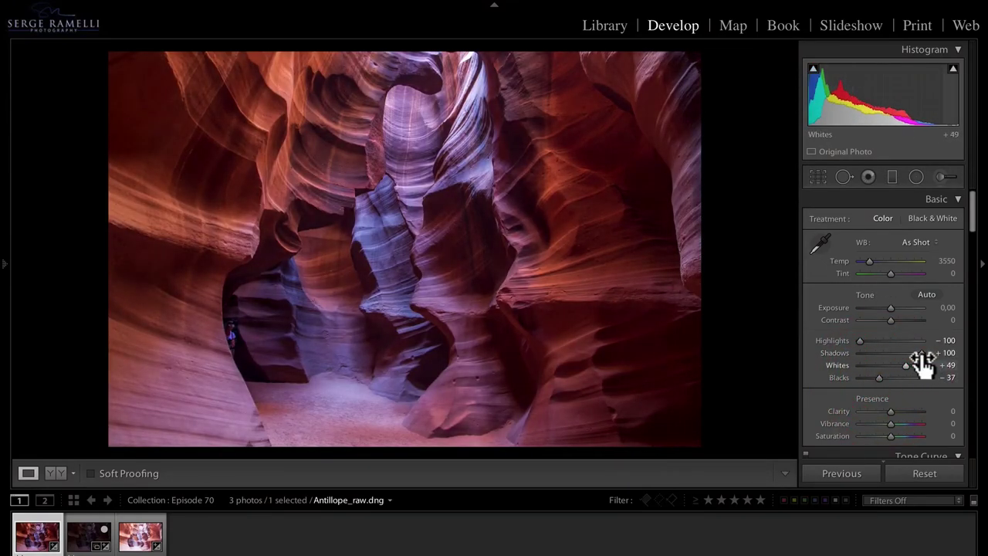
Set Clarity to +46, Vibrance to +38 and Exposure to +0.20 in the basic adjustments
click(904, 410)
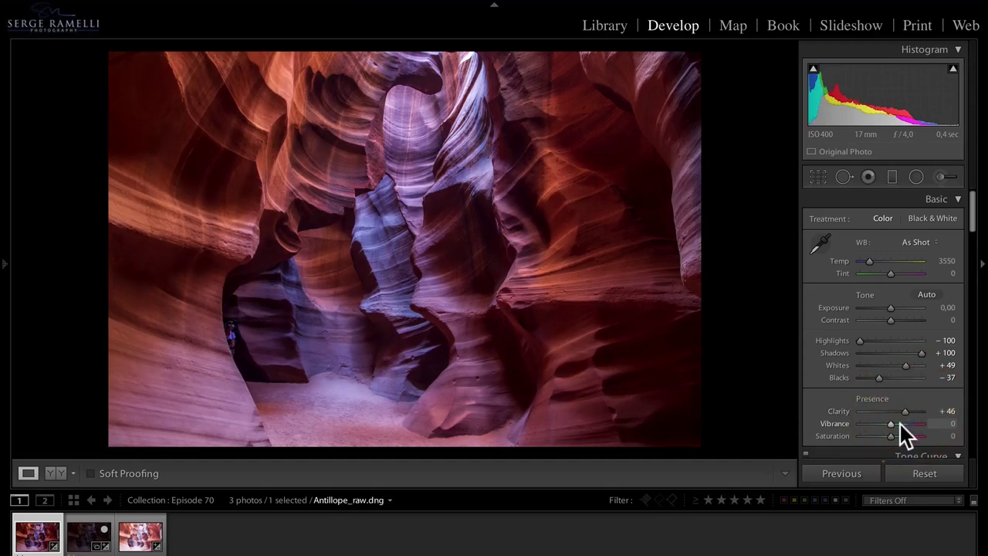
click(902, 424)
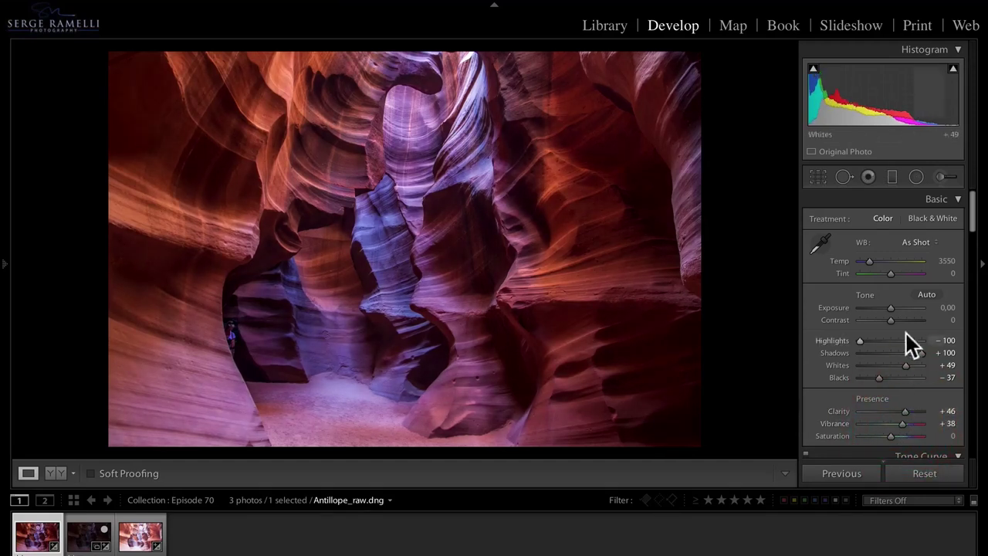
drag(893, 308, 894, 308)
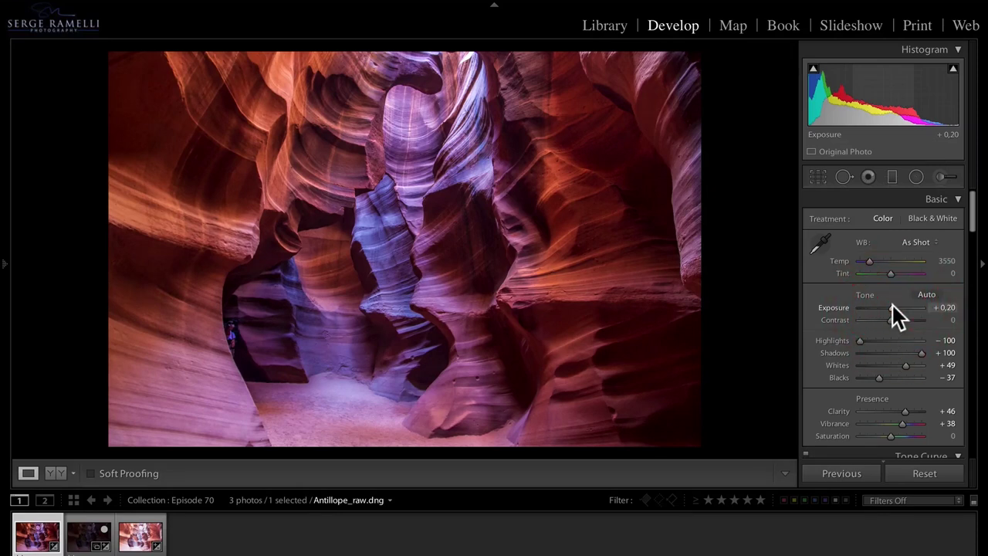
Change the camera calibration profile of the raw photo to Camera Landscape
scroll(937, 288, down, 20)
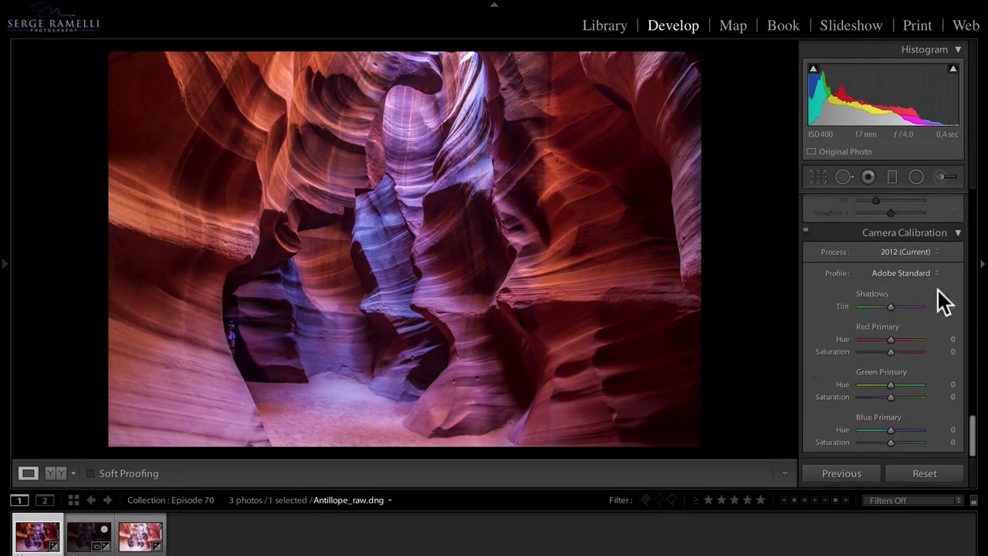
scroll(934, 298, up, 3)
scroll(944, 345, down, 2)
scroll(909, 329, up, 1)
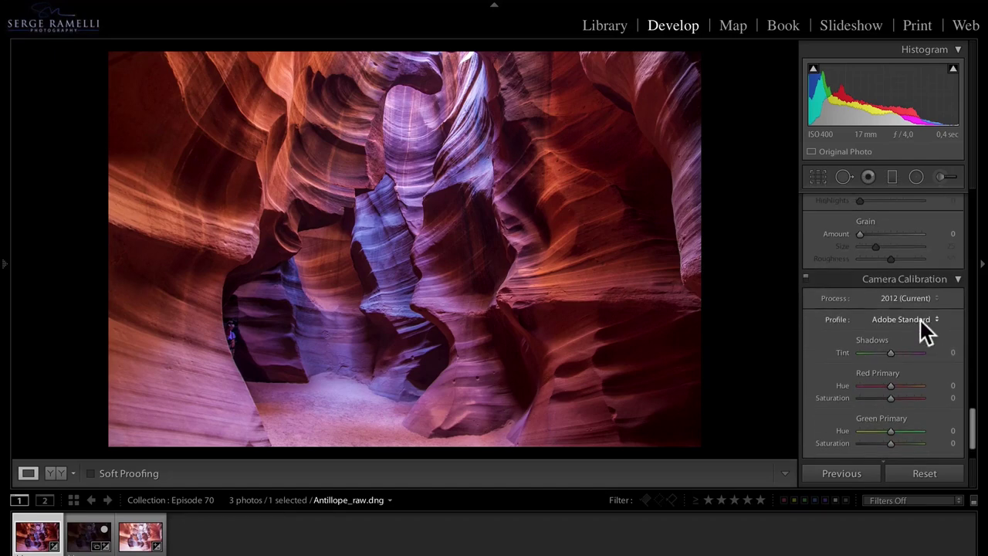
click(923, 318)
click(921, 337)
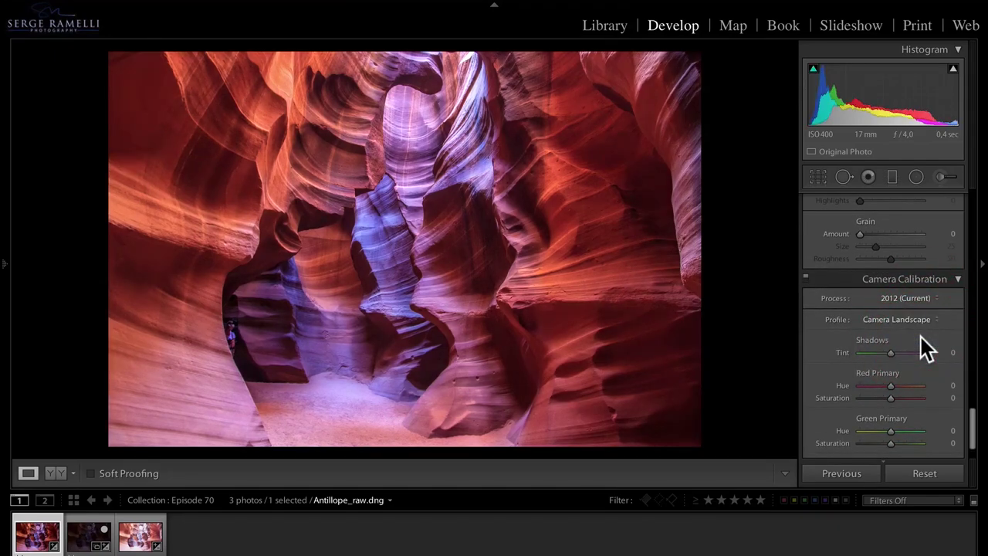
Reset the Exposure of the raw photo to 0.00
scroll(919, 347, up, 6)
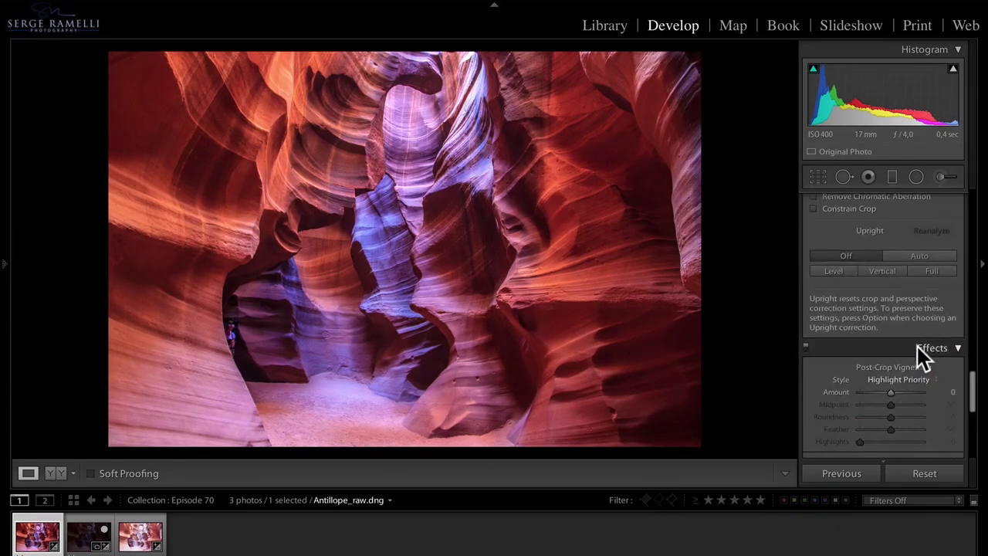
scroll(918, 347, up, 8)
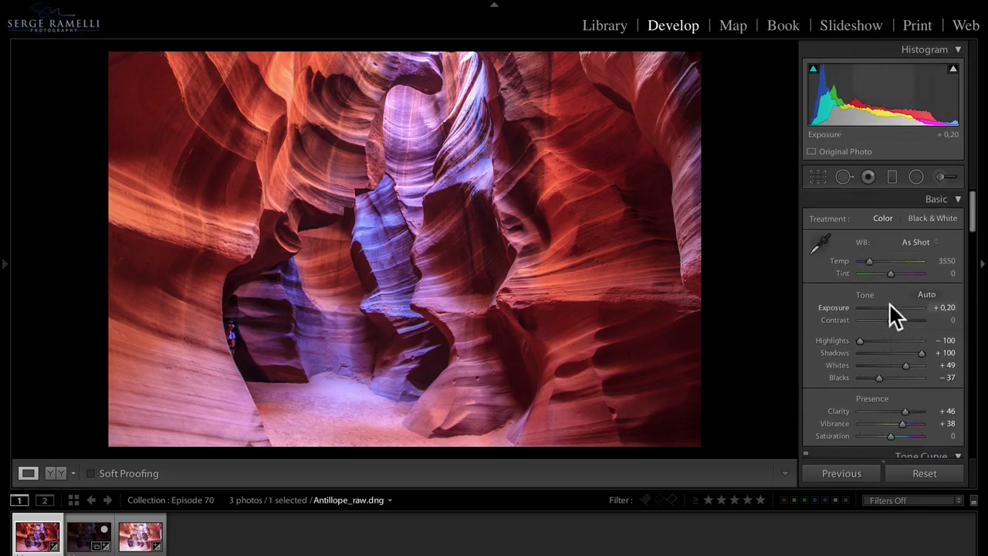
double_click(891, 307)
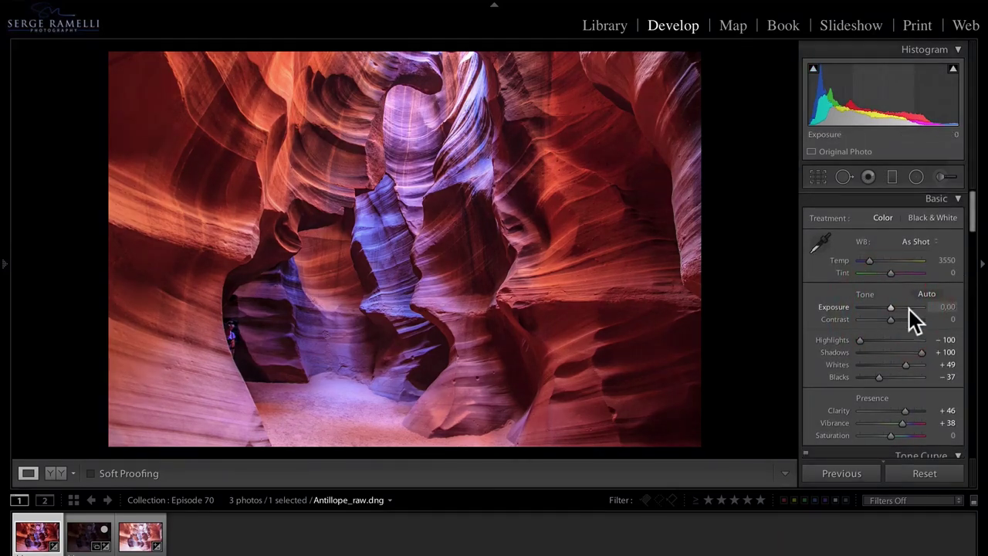
Check the rock texture up close, then set luminance noise reduction to 30 and the sharpening amount to 71
scroll(909, 309, down, 3)
drag(911, 261, 911, 257)
scroll(851, 310, down, 5)
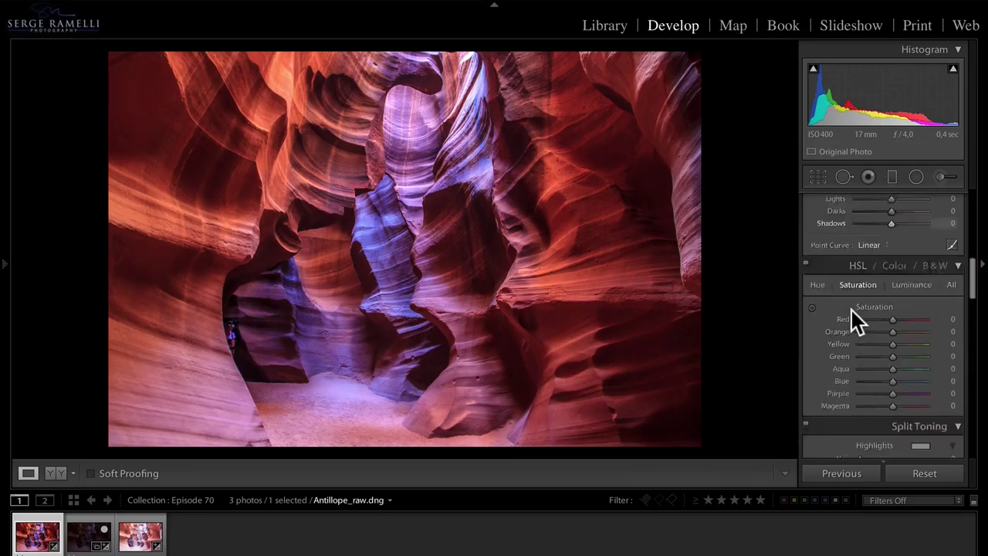
scroll(852, 311, down, 2)
click(189, 262)
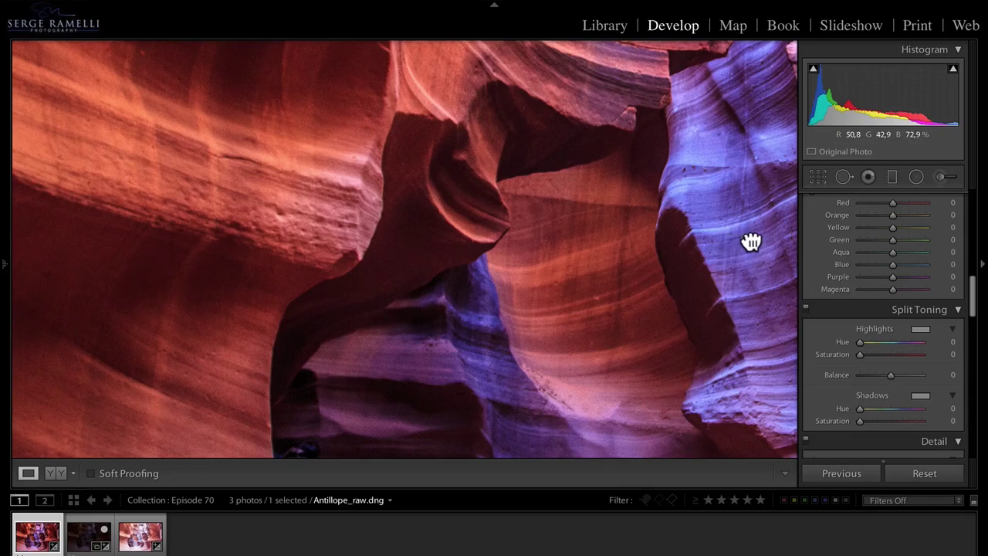
drag(749, 240, 483, 208)
drag(656, 293, 575, 266)
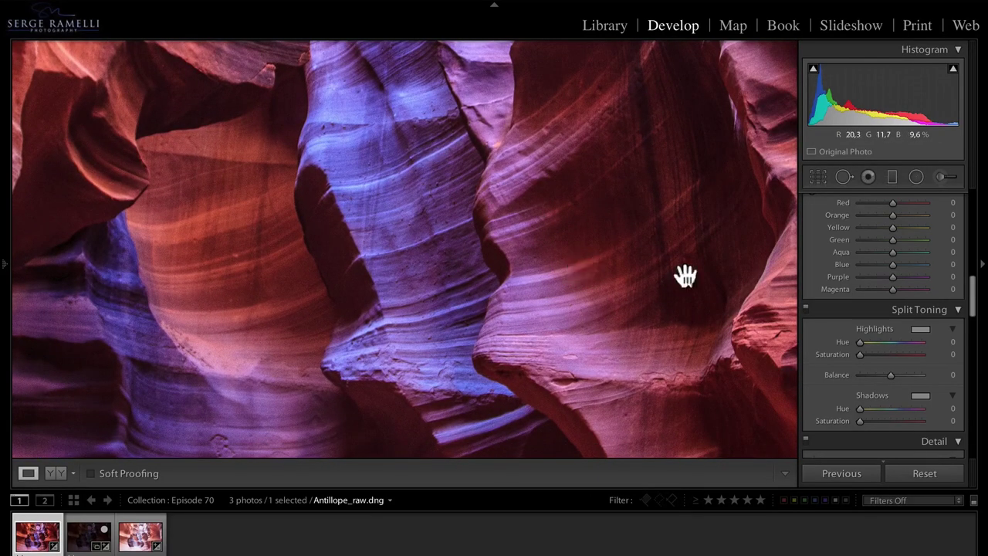
drag(973, 302, 969, 363)
drag(862, 312, 877, 310)
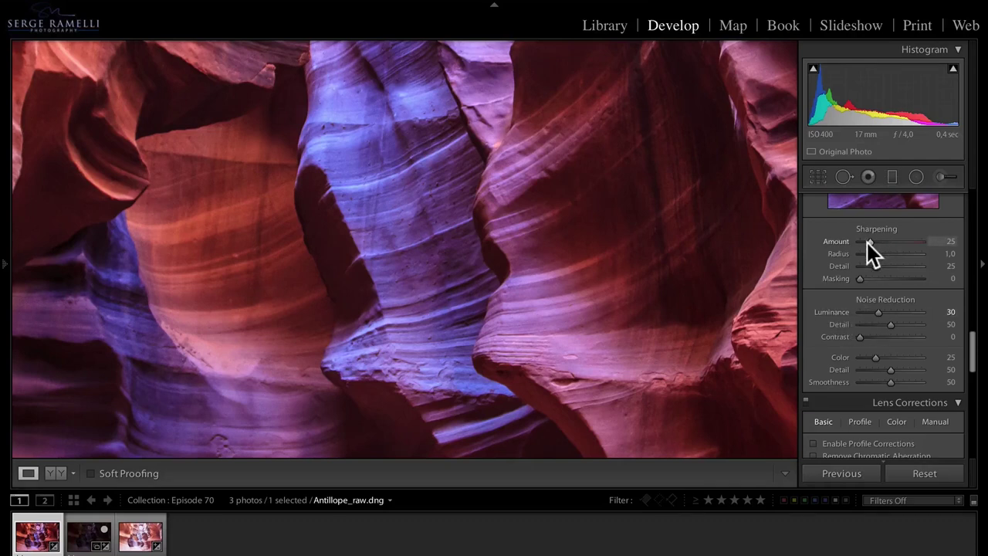
drag(869, 242, 888, 241)
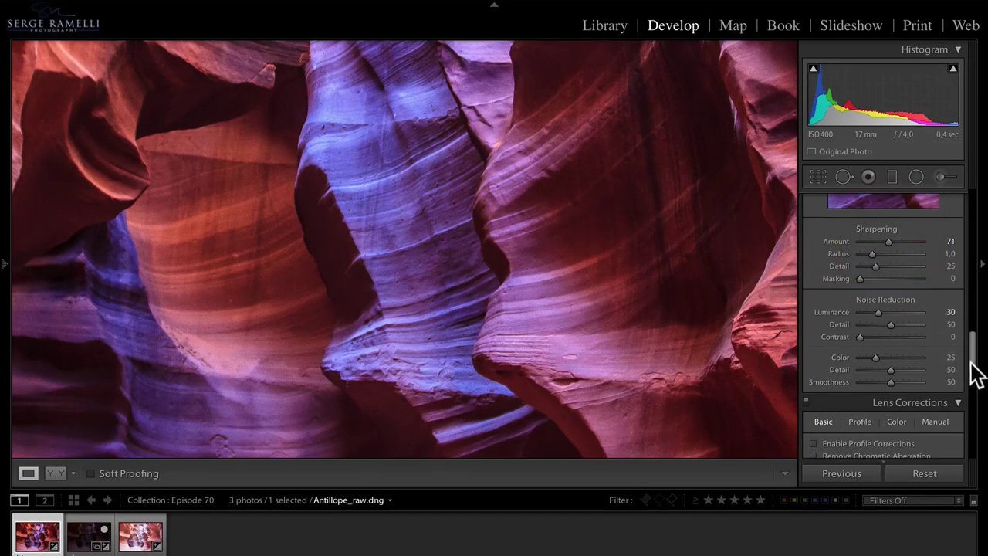
Enable lens profile corrections and chromatic aberration removal for the raw photo
drag(975, 375, 973, 392)
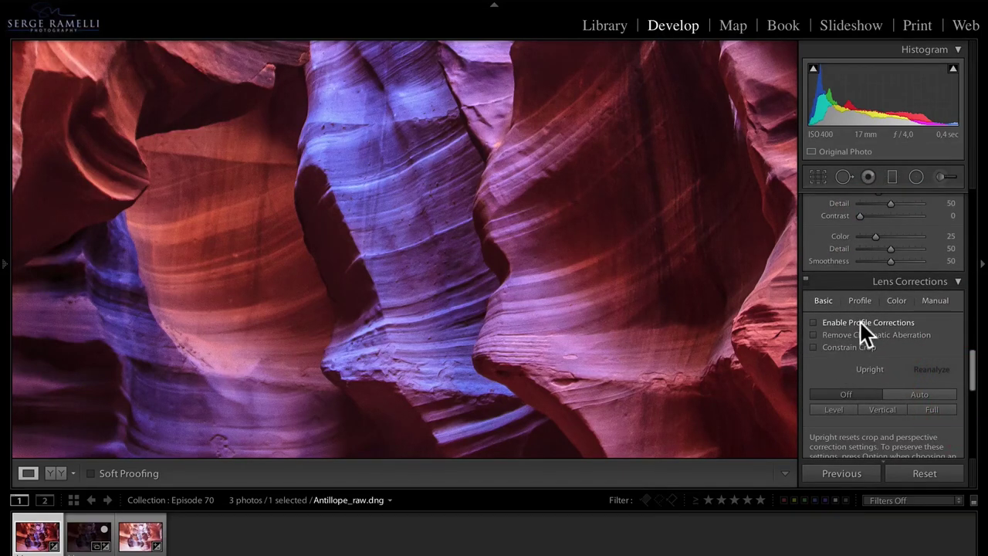
click(675, 300)
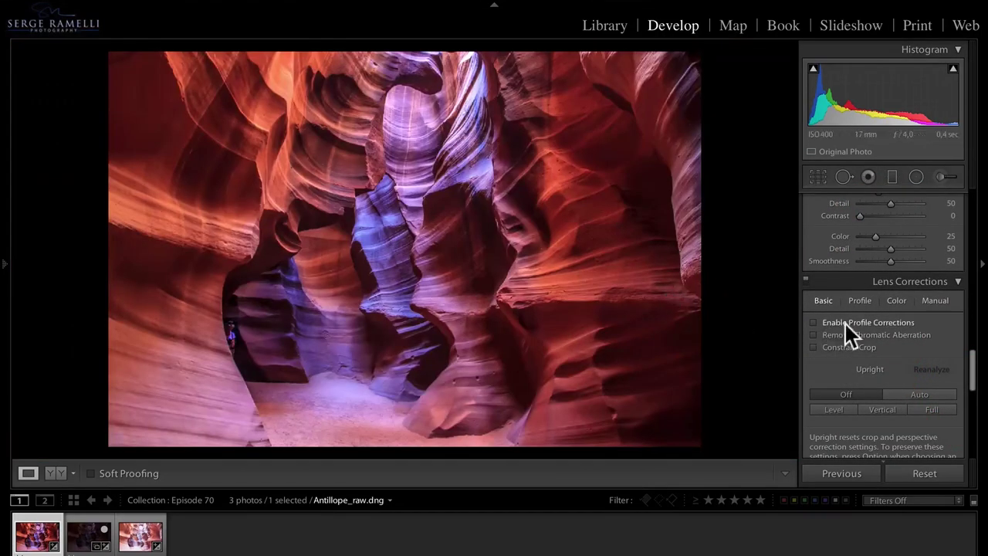
click(847, 321)
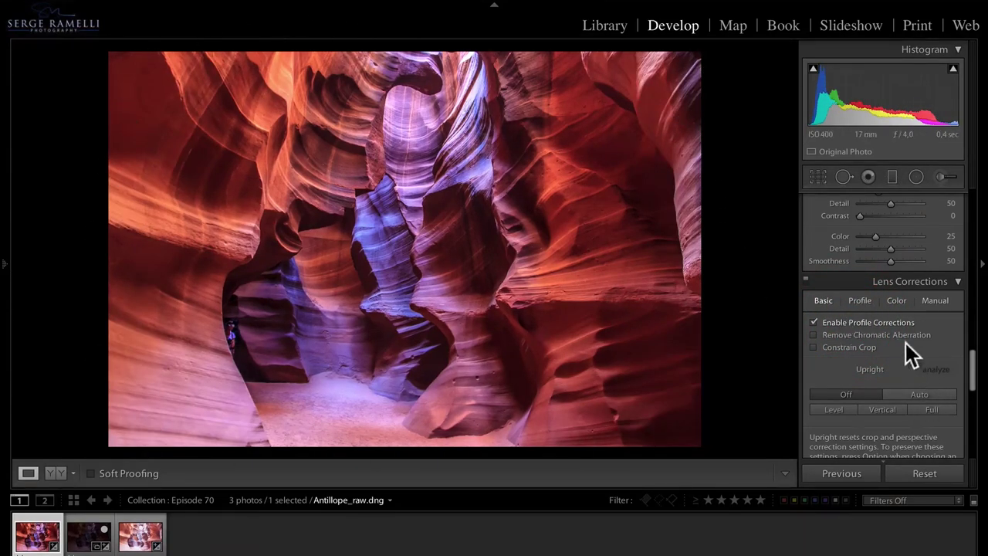
click(885, 332)
click(405, 304)
click(404, 303)
Raise Clarity to +72, cool the white balance temperature to 3136 and raise Vibrance to +63
scroll(888, 352, up, 10)
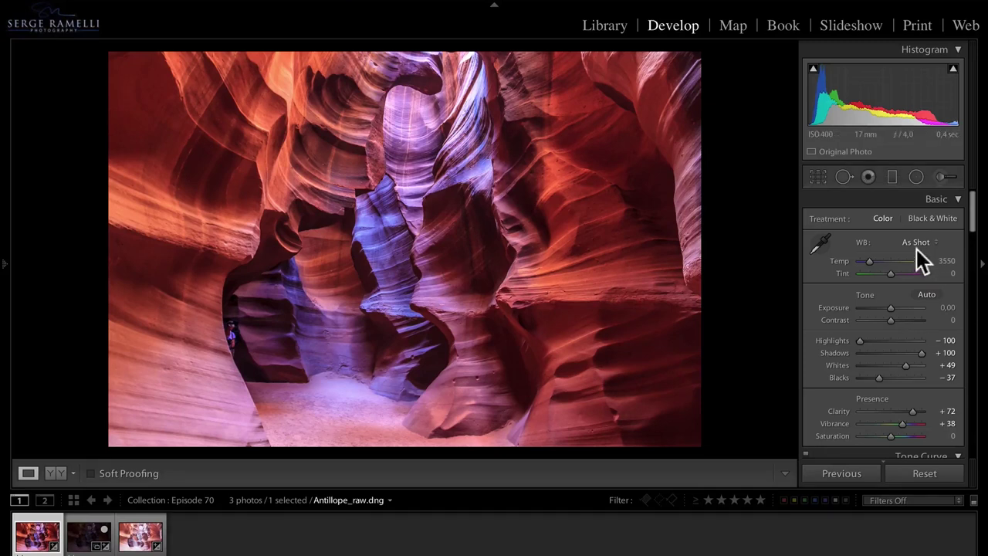
drag(870, 261, 864, 261)
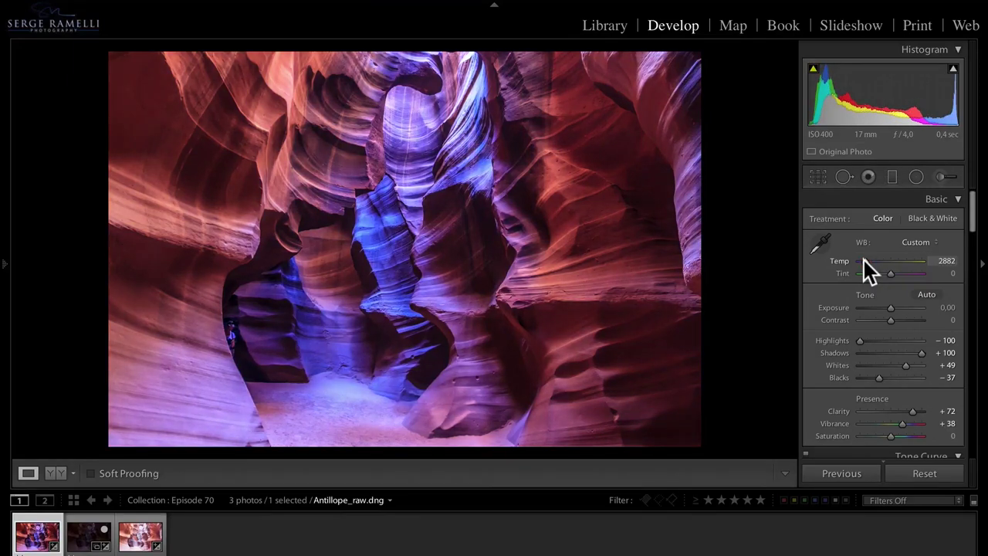
drag(864, 261, 868, 262)
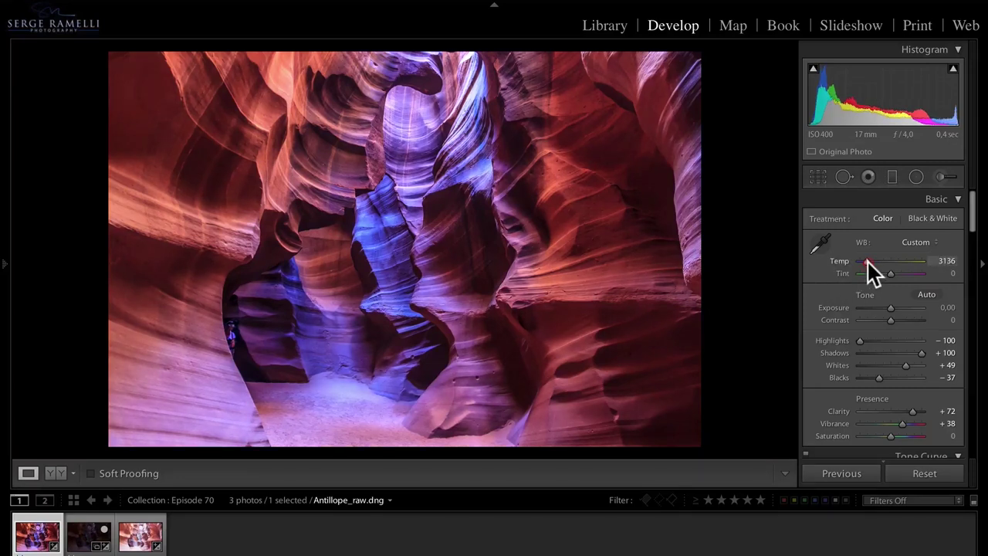
click(909, 423)
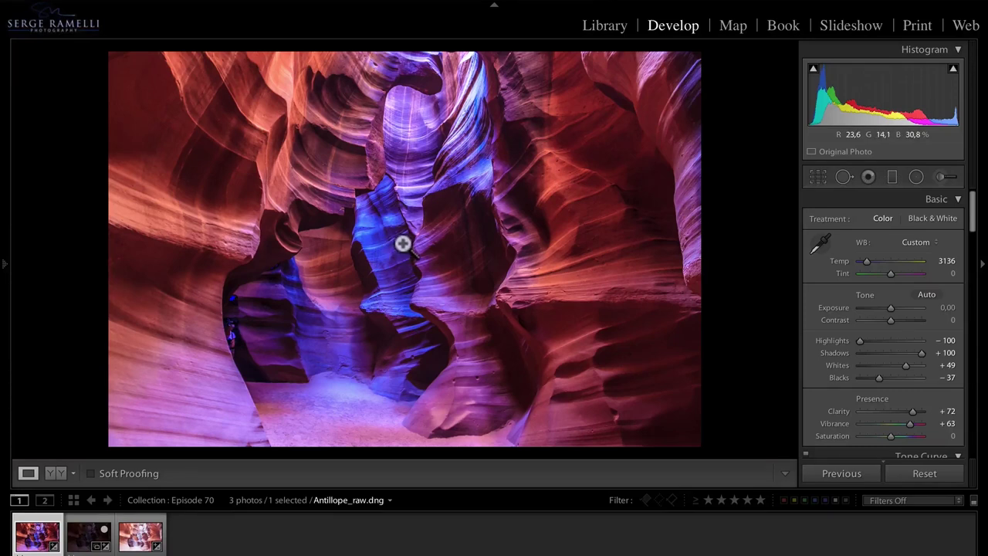
Warm the white balance temperature to 3354 and shift the Tint to +15
click(869, 261)
drag(891, 278, 894, 274)
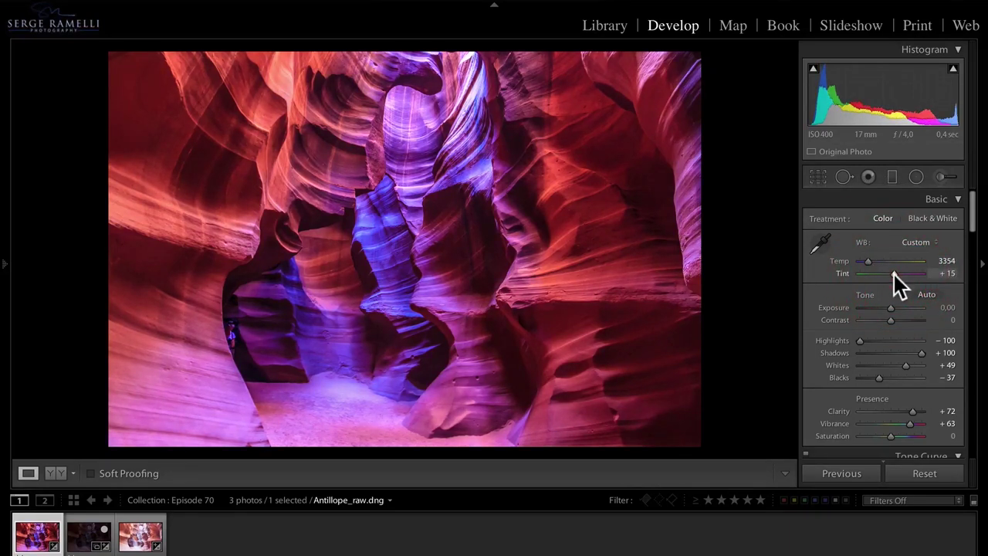
click(895, 274)
Select all three canyon exposures and synchronize the develop settings of Antillope_raw.dng across them
click(144, 539)
key(ctrl+a)
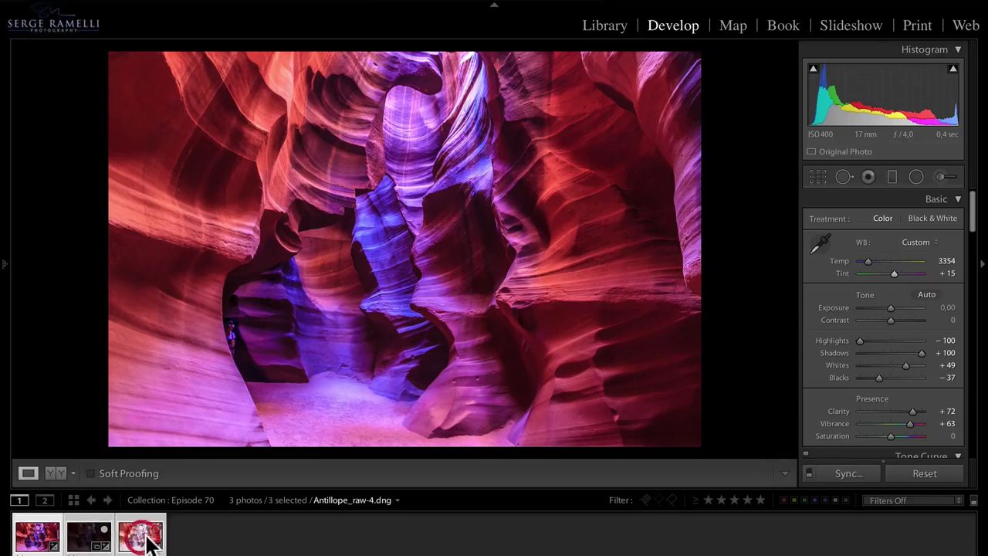
click(848, 474)
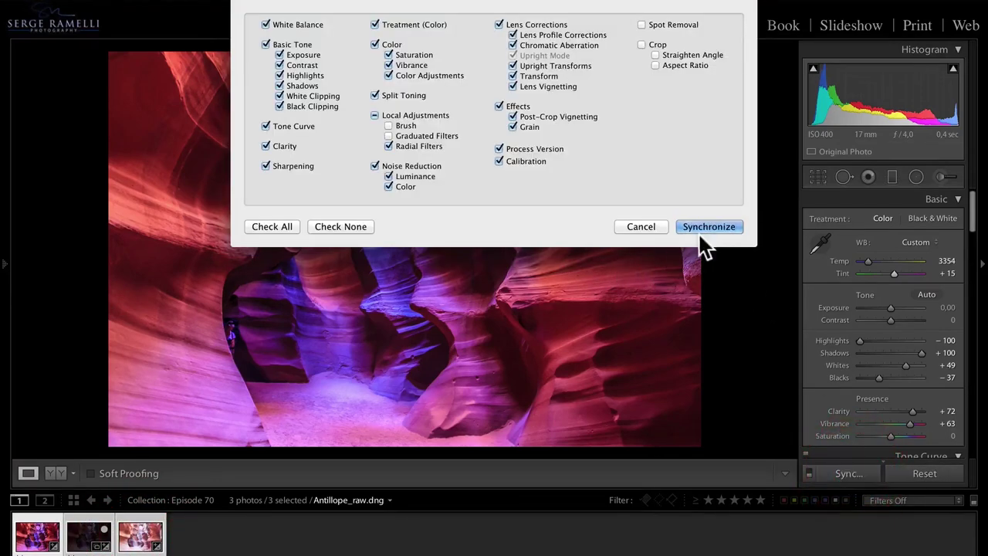
click(706, 229)
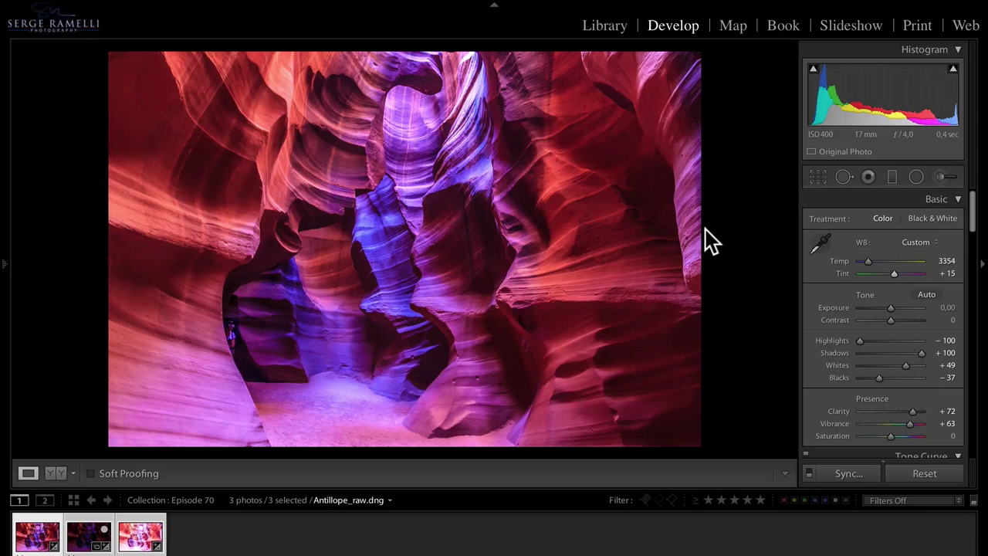
Start an export of the three selected canyon photos with the Antillopes folder on the Desktop as its destination
right_click(130, 539)
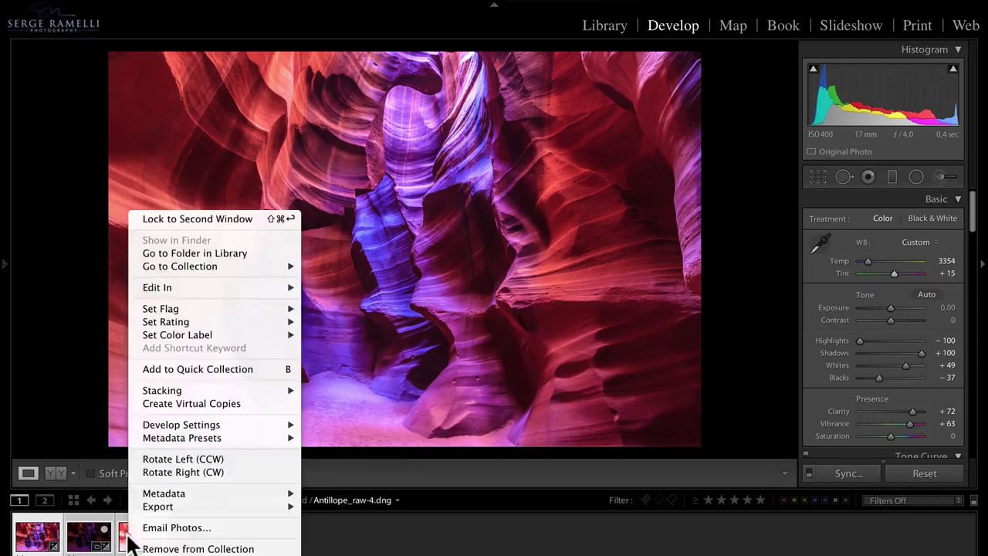
mouse_move(185, 514)
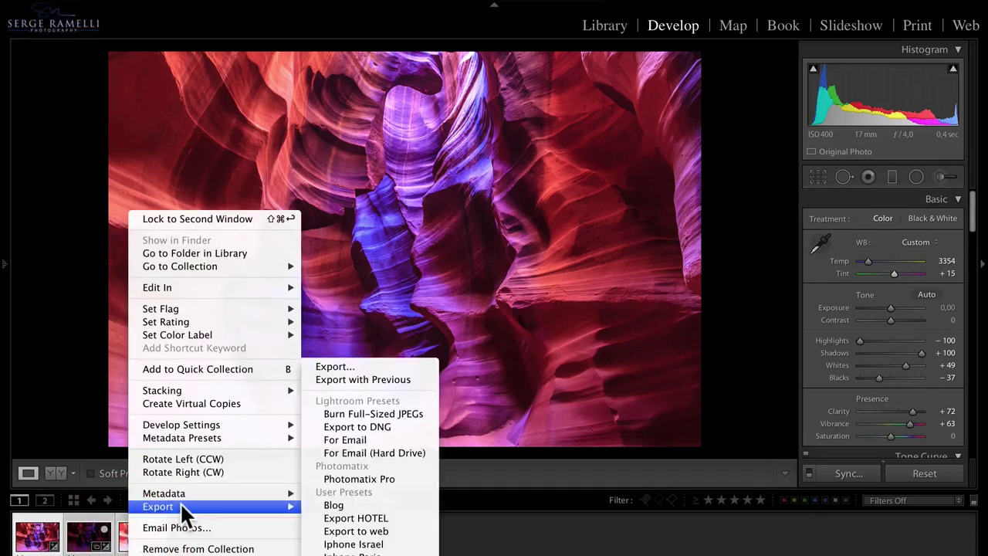
click(347, 366)
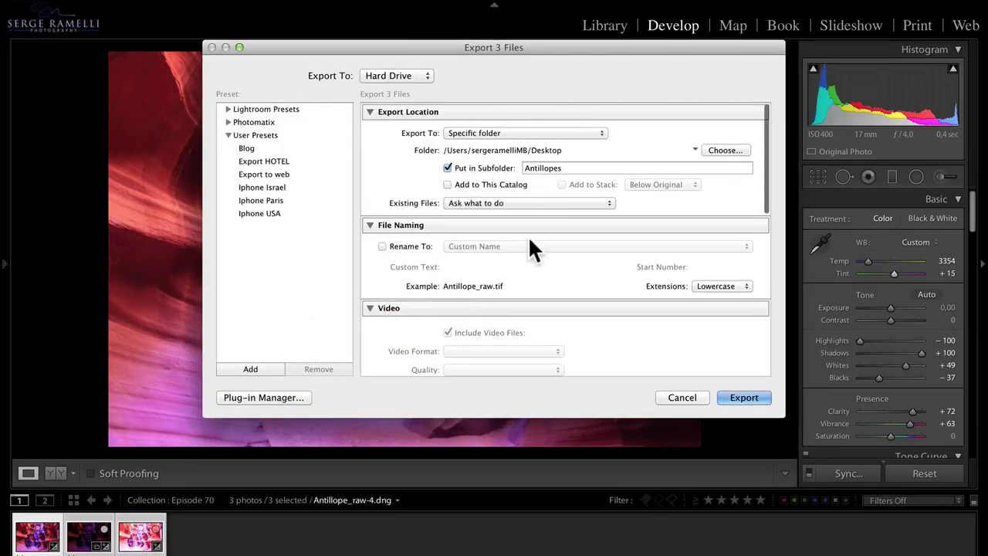
scroll(573, 262, down, 3)
scroll(573, 252, down, 1)
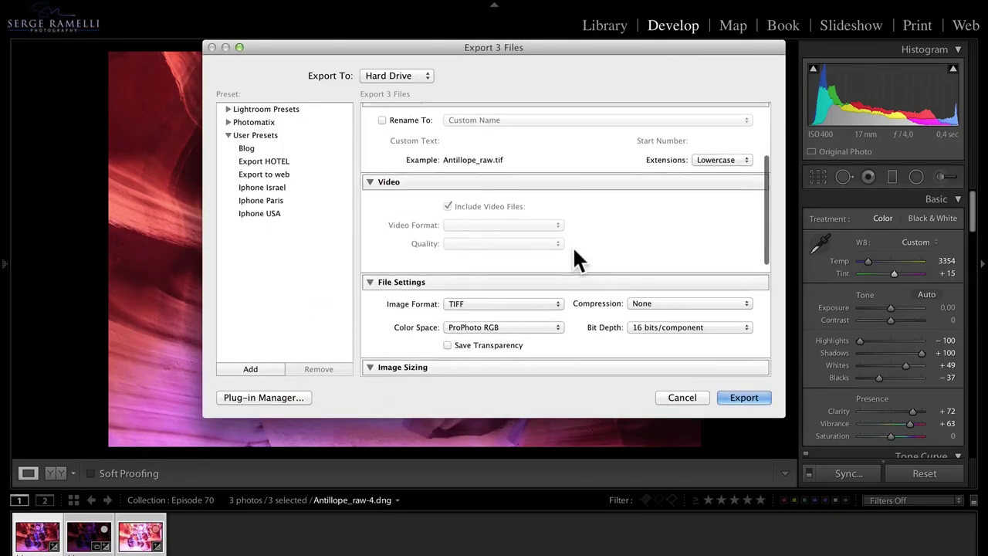
scroll(573, 246, up, 4)
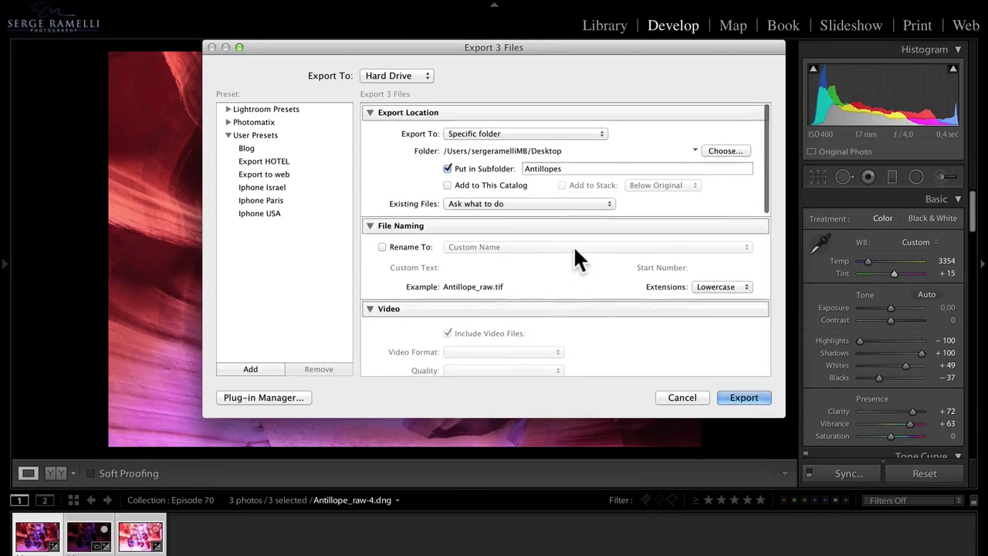
click(726, 149)
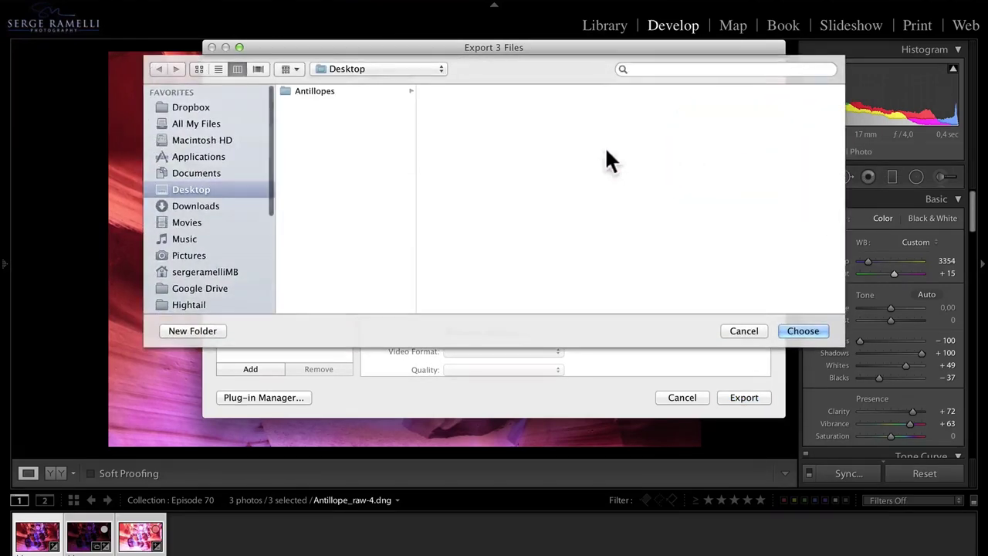
click(373, 95)
click(801, 332)
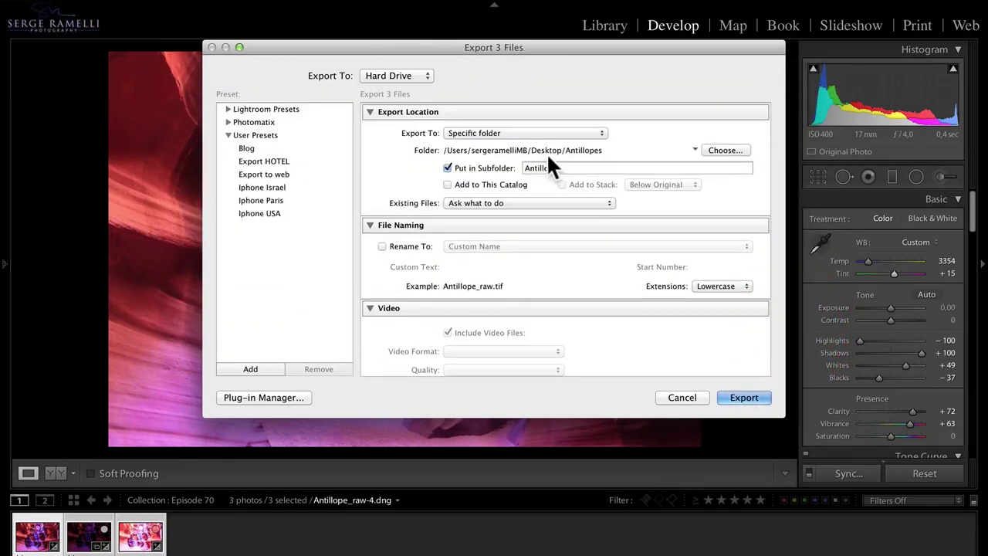
Name the export subfolder "Retouched in LIghtroom"
double_click(553, 168)
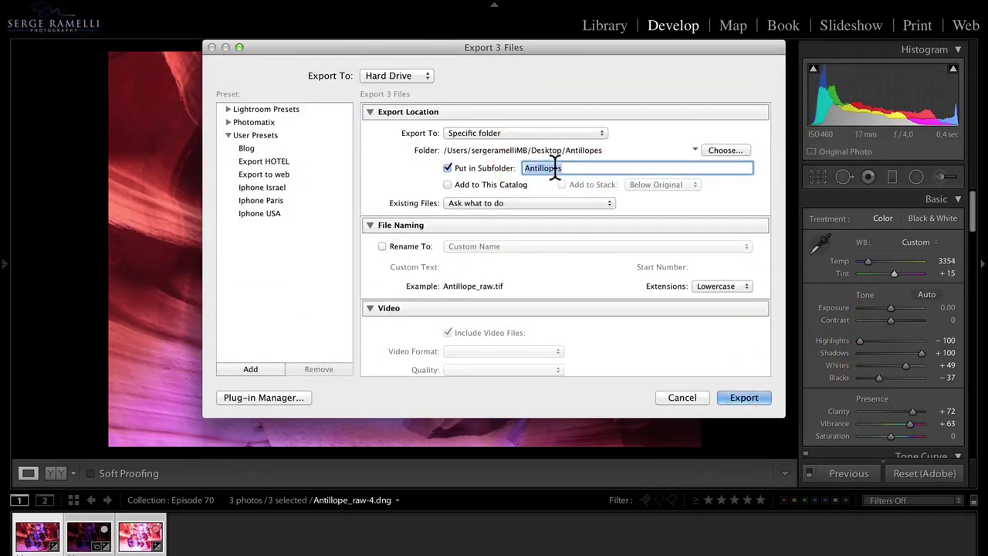
text(Retoucvhe)
key(BackSpace)
key(BackSpace)
key(BackSpace)
key(BackSpace)
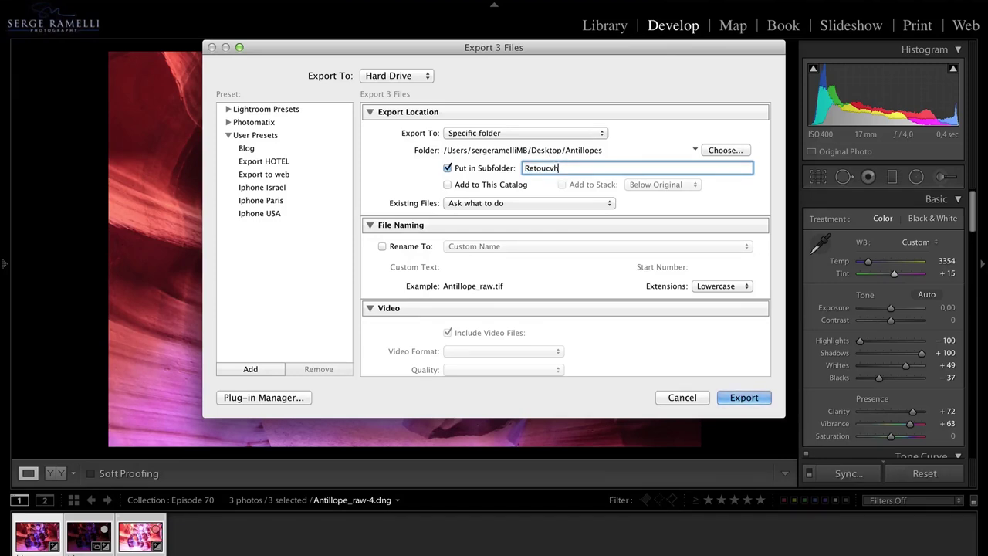
text(ched in Lightroom)
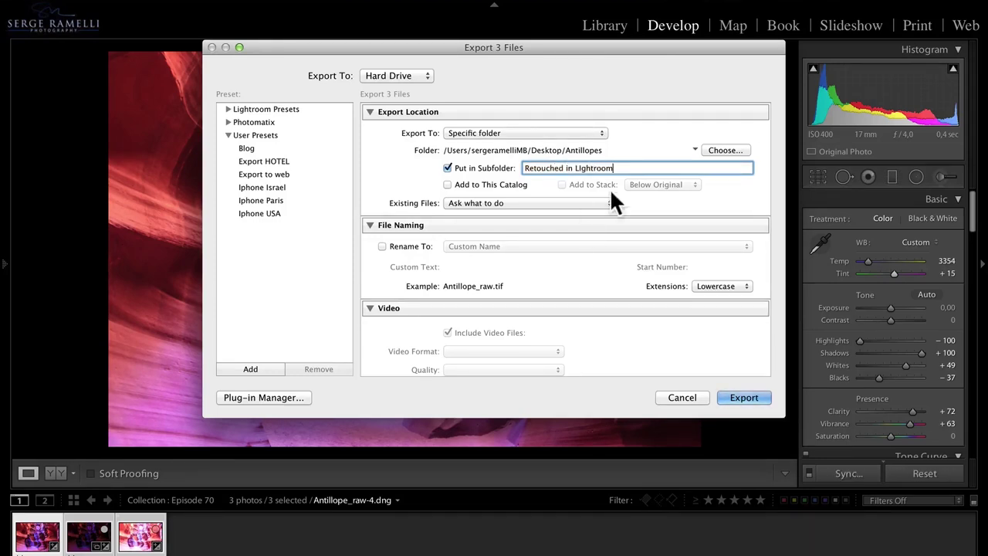
Review the file settings and export the three photos as uncompressed 16-bit ProPhoto RGB TIFFs
scroll(611, 191, down, 5)
scroll(611, 192, down, 6)
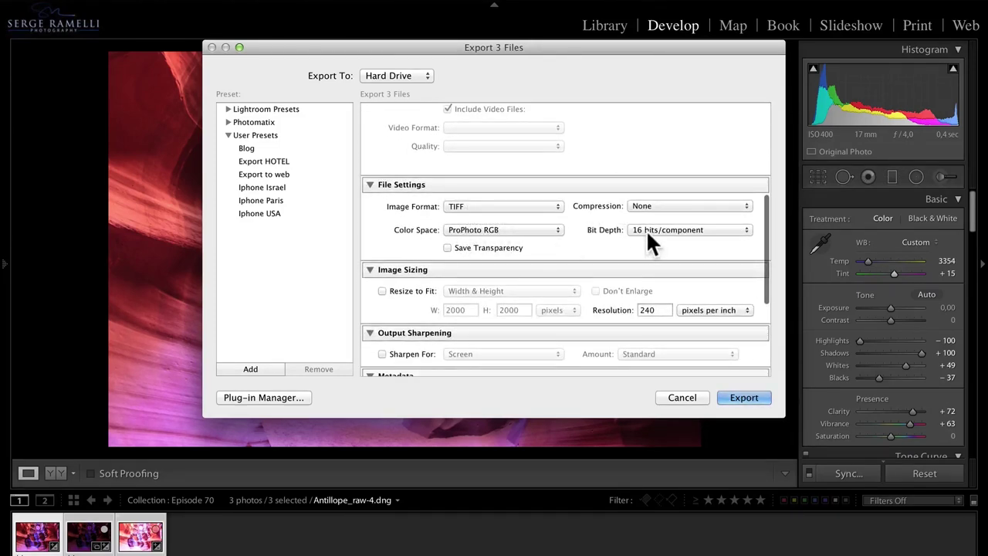
scroll(535, 246, down, 3)
scroll(535, 240, up, 2)
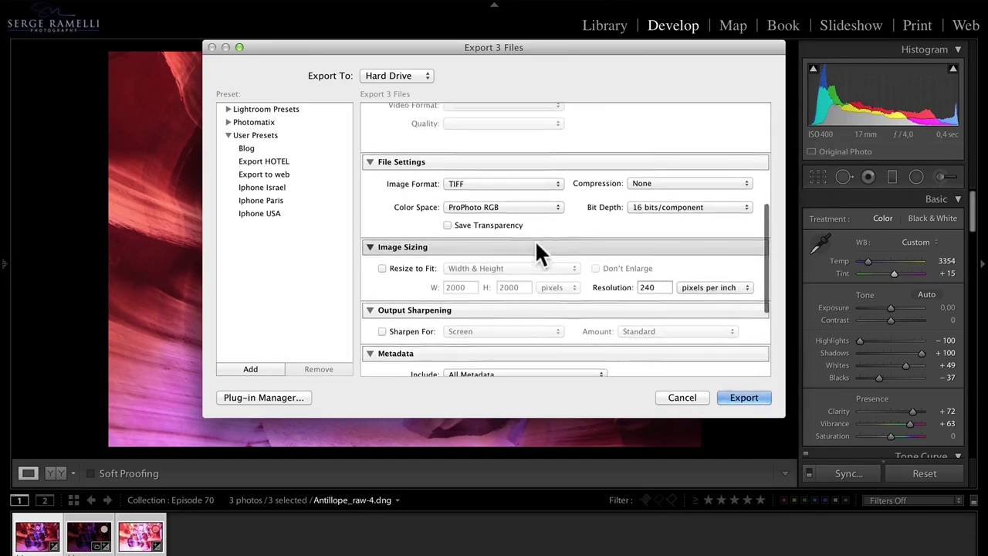
click(757, 397)
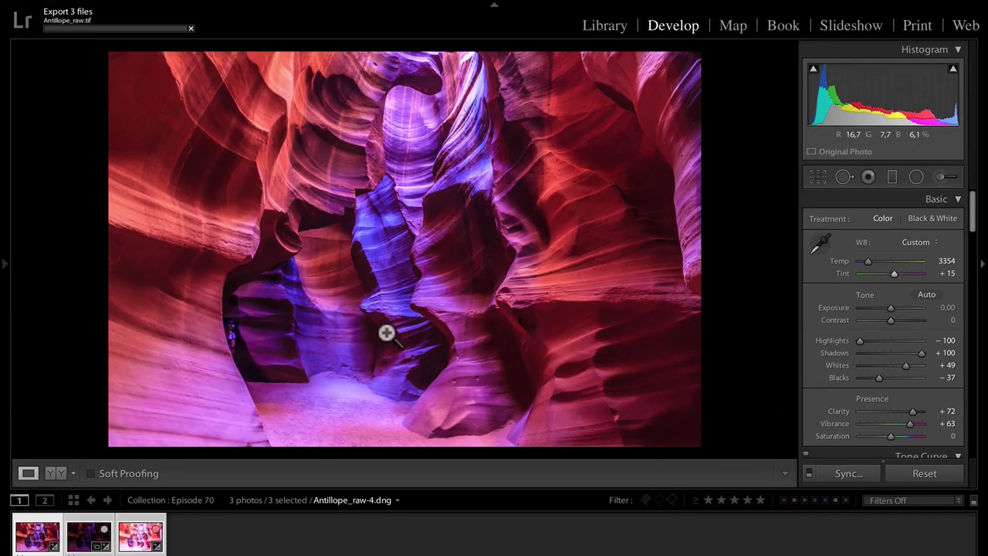
Search the computer for "hdr" and launch HDR Efex Pro 2 while the export runs
key(super+Tab)
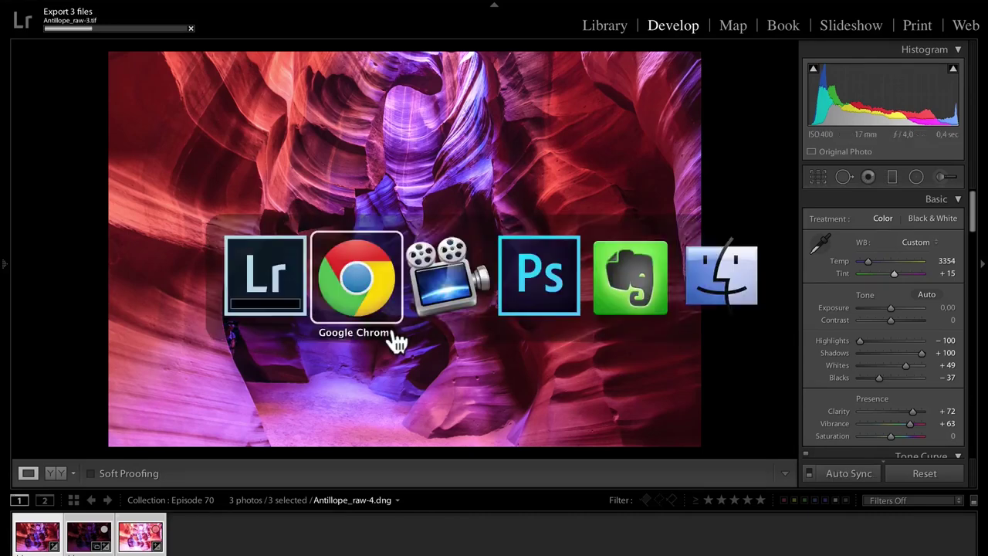
click(255, 282)
key(super+space)
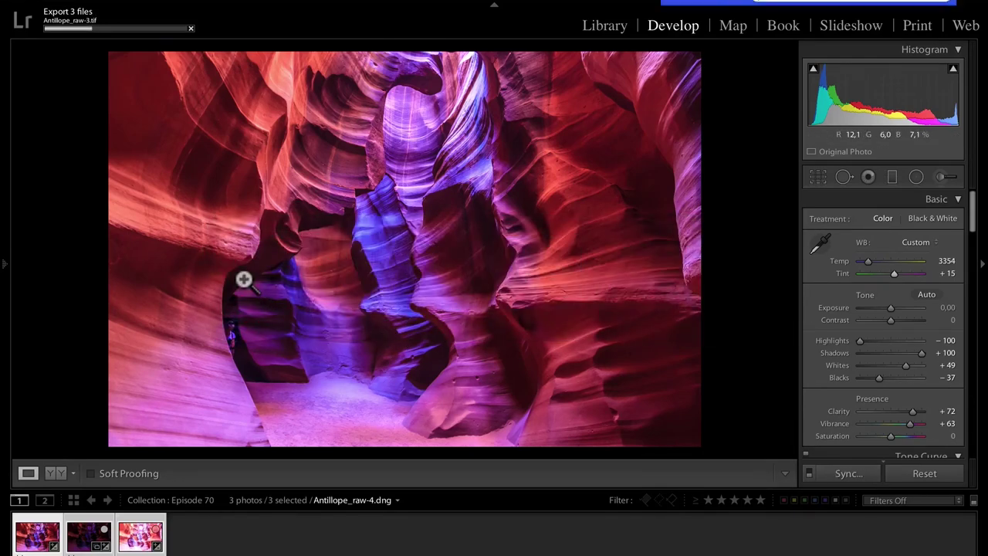
text(hdr)
key(Escape)
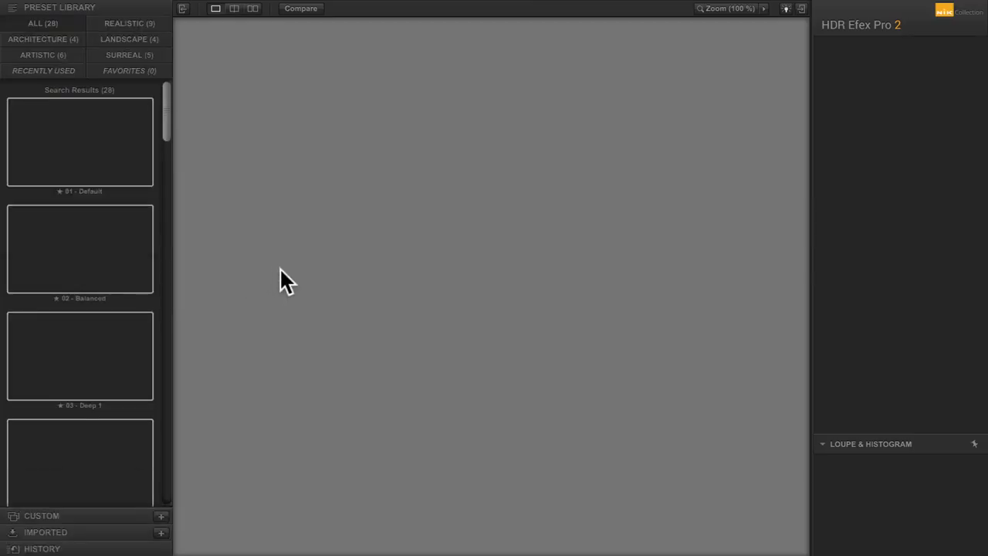
key(super+Tab)
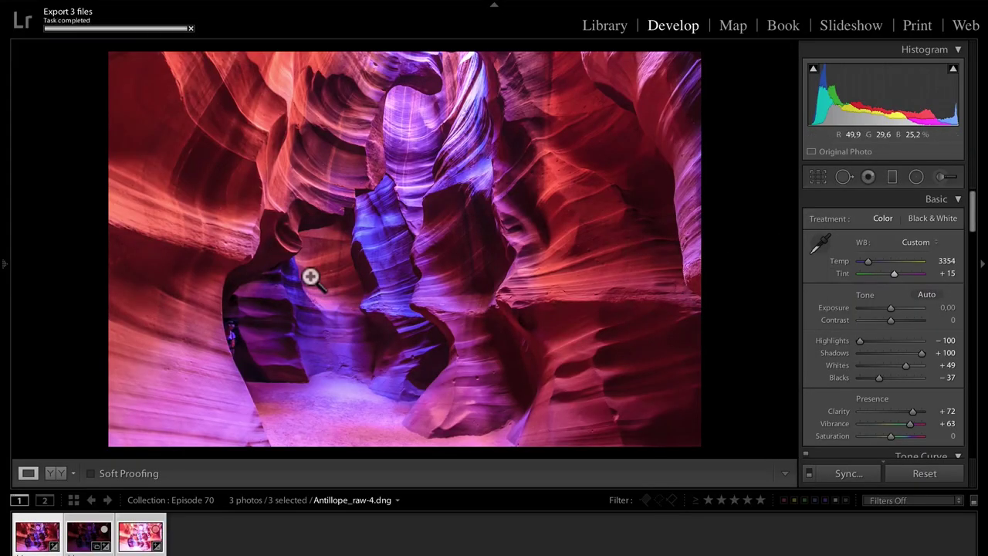
key(super+Tab)
click(406, 278)
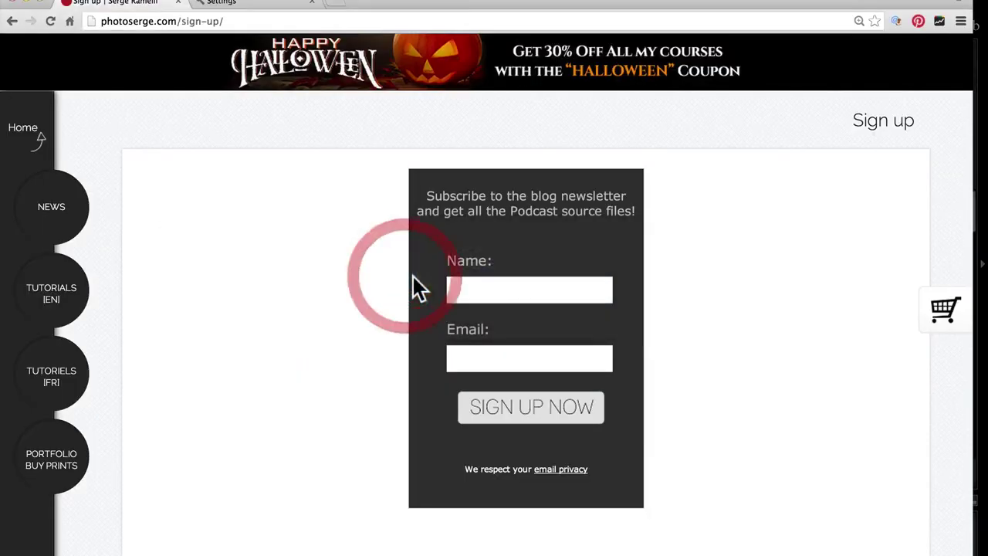
key(super+Tab)
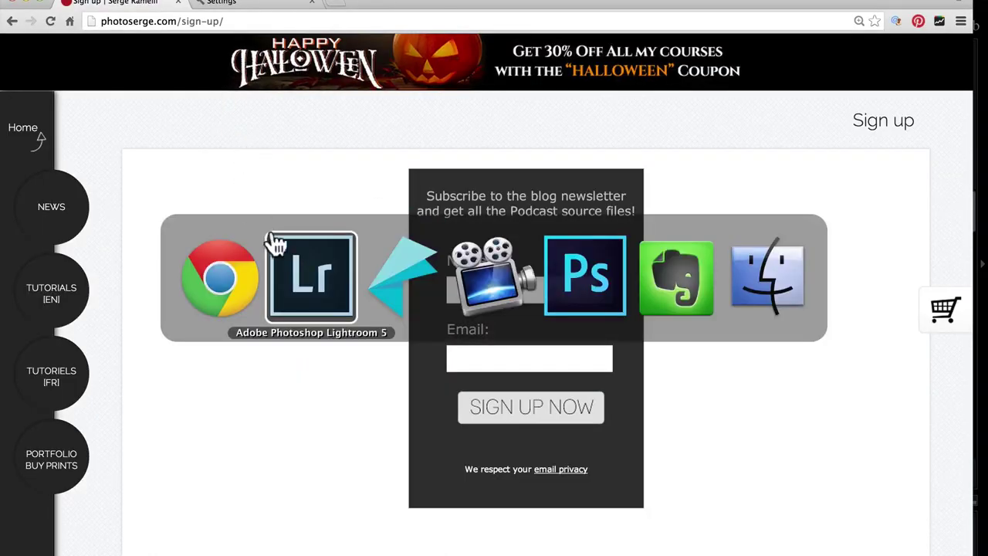
click(390, 262)
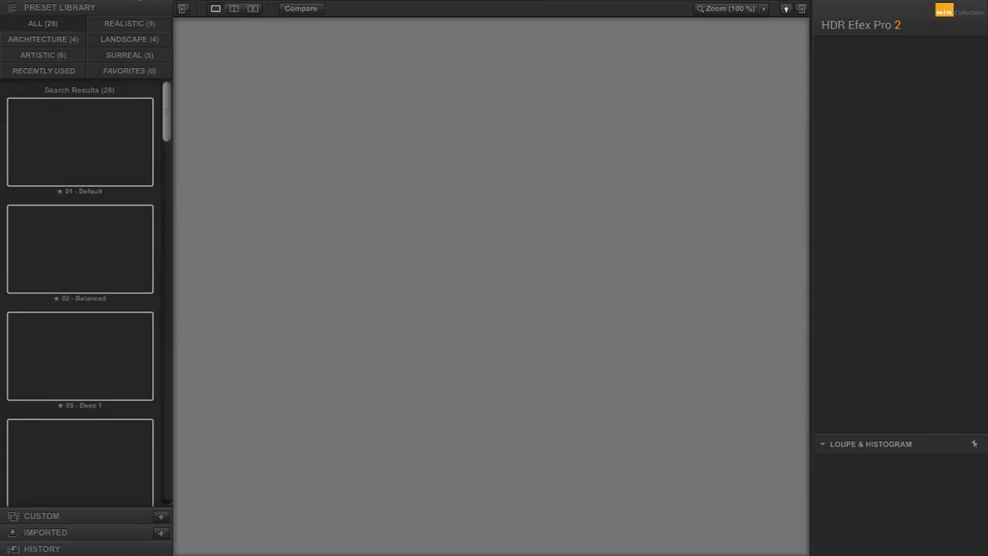
Open the three TIFF exposures from the Retouched in LIghtroom subfolder of Antillopes and merge them into an HDR image
click(135, 7)
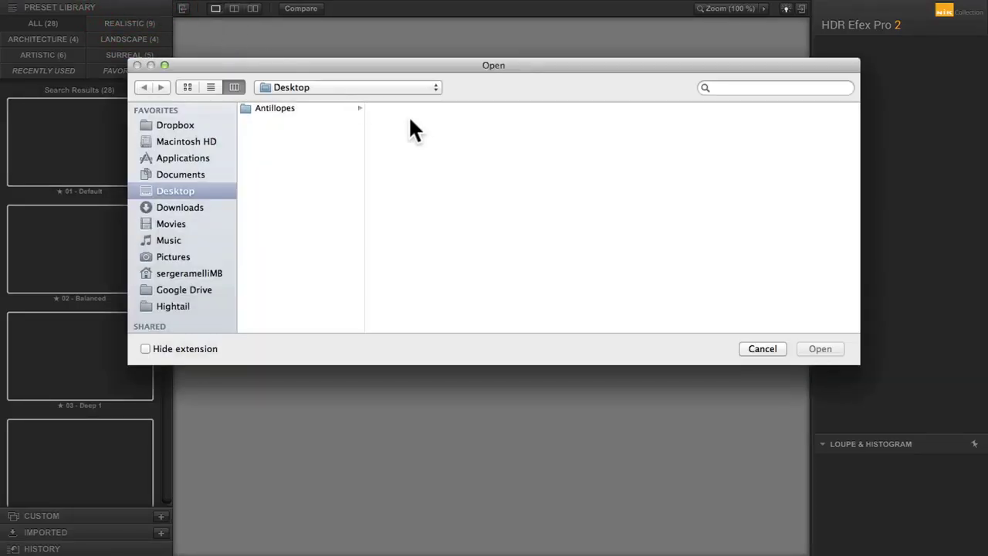
click(331, 109)
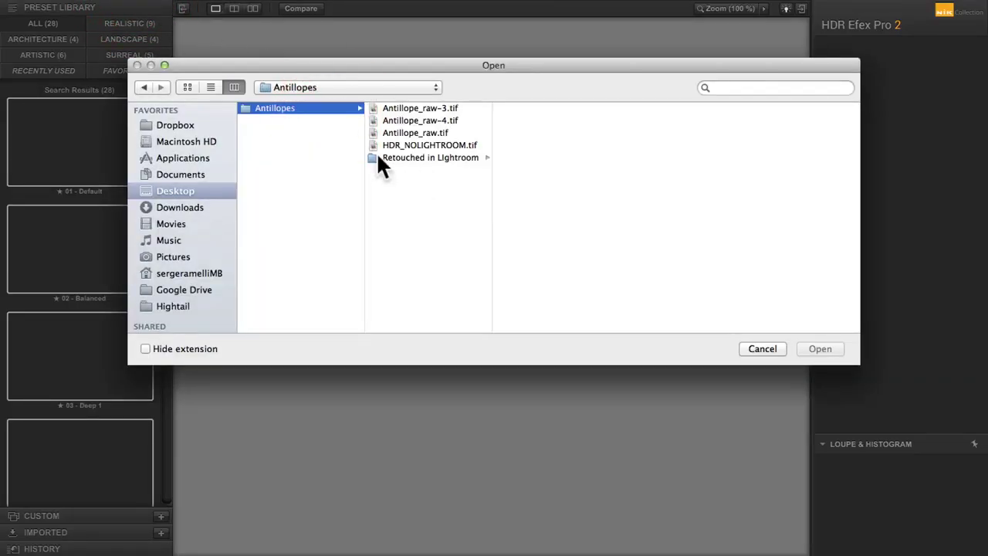
click(460, 159)
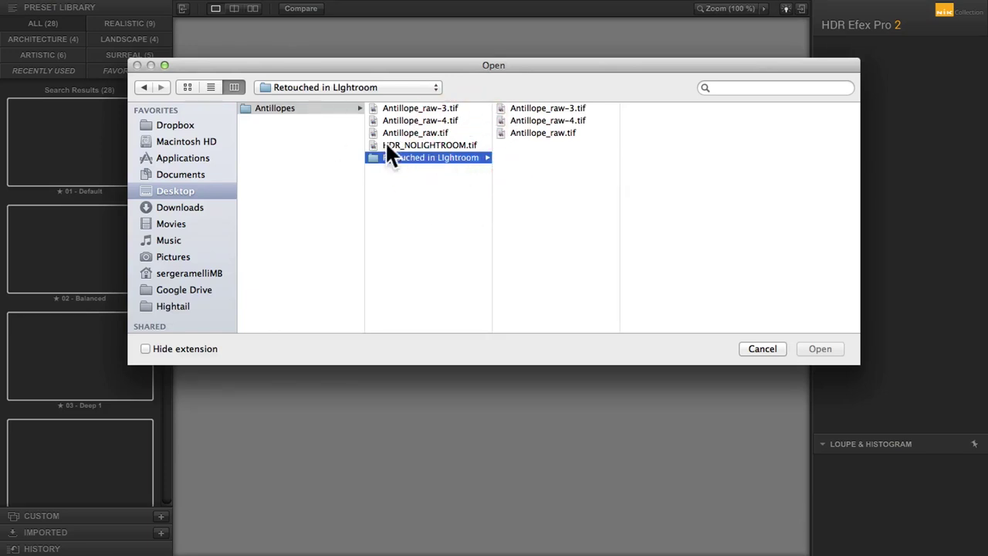
click(527, 108)
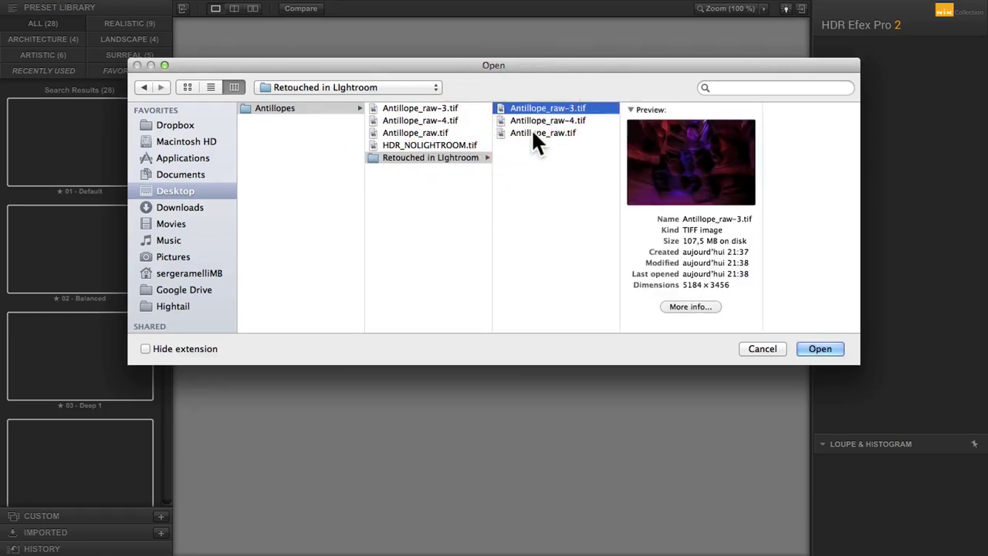
shift+click(533, 133)
click(818, 348)
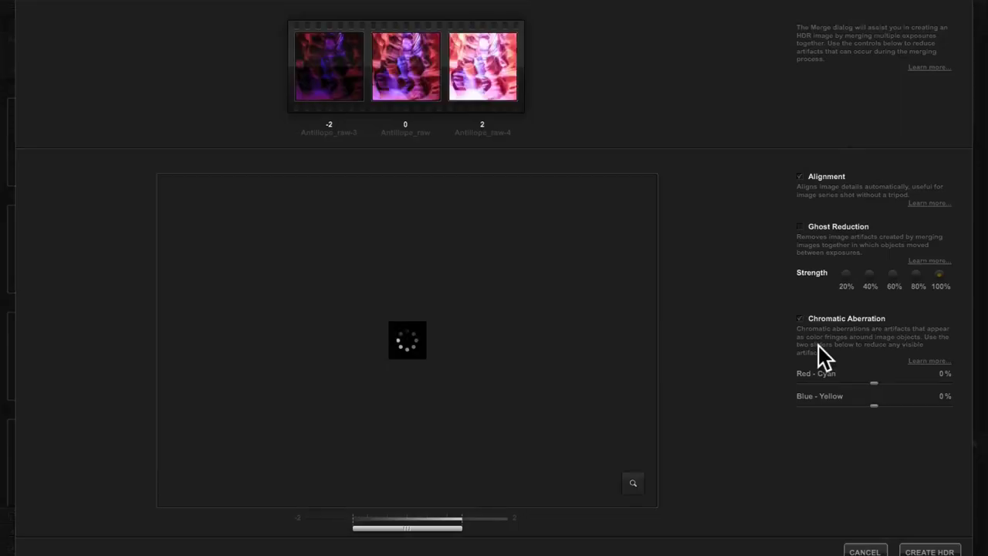
click(930, 551)
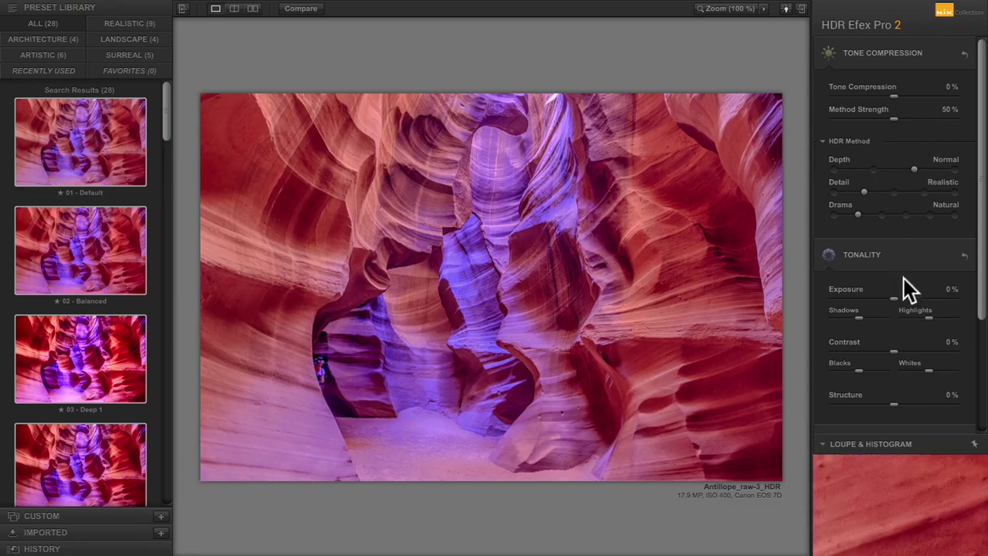
Lower the merged image's Exposure to -19% and raise its Structure to 37%
drag(893, 298, 885, 298)
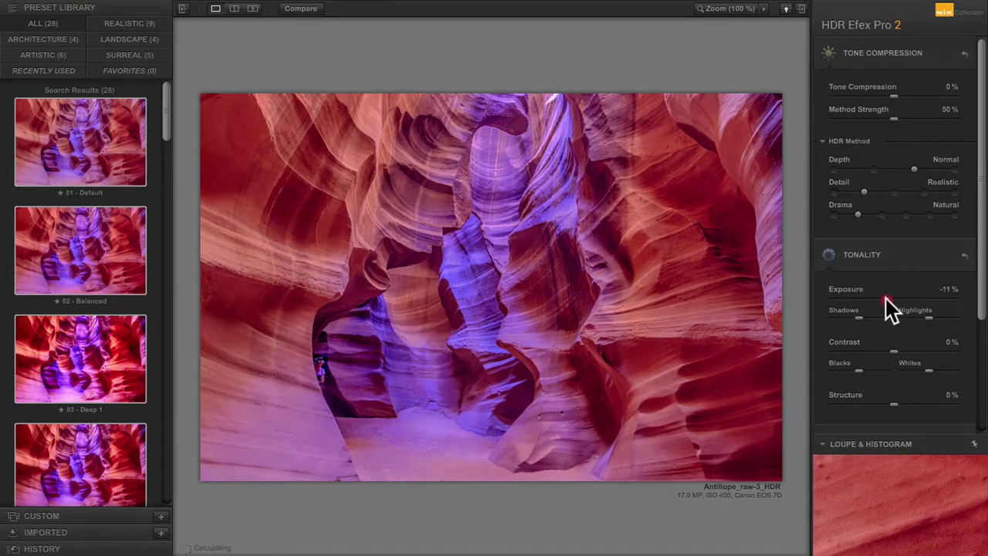
click(883, 214)
click(857, 215)
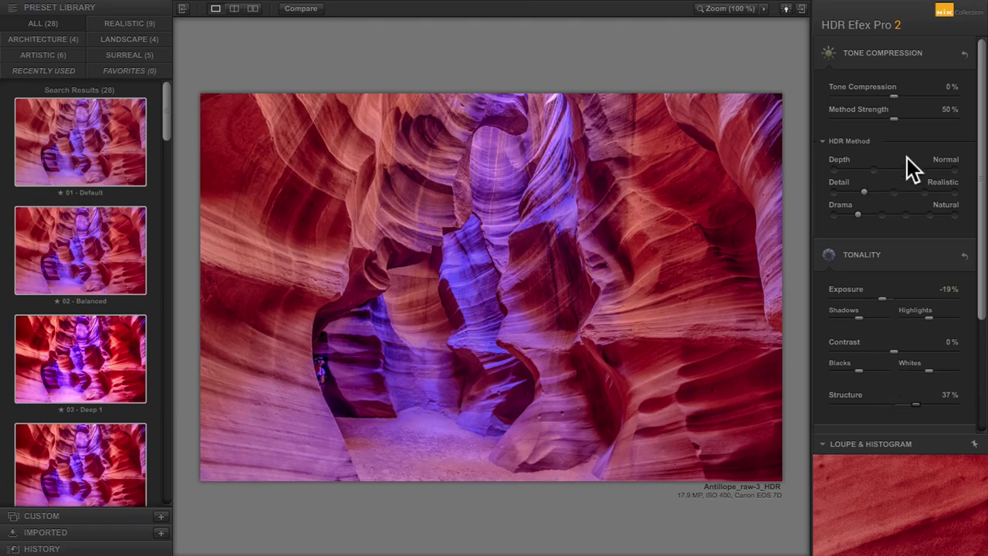
Raise Tone Compression to 26% and Method Strength to 64%, and set the HDR method's Drama to Deep
click(910, 96)
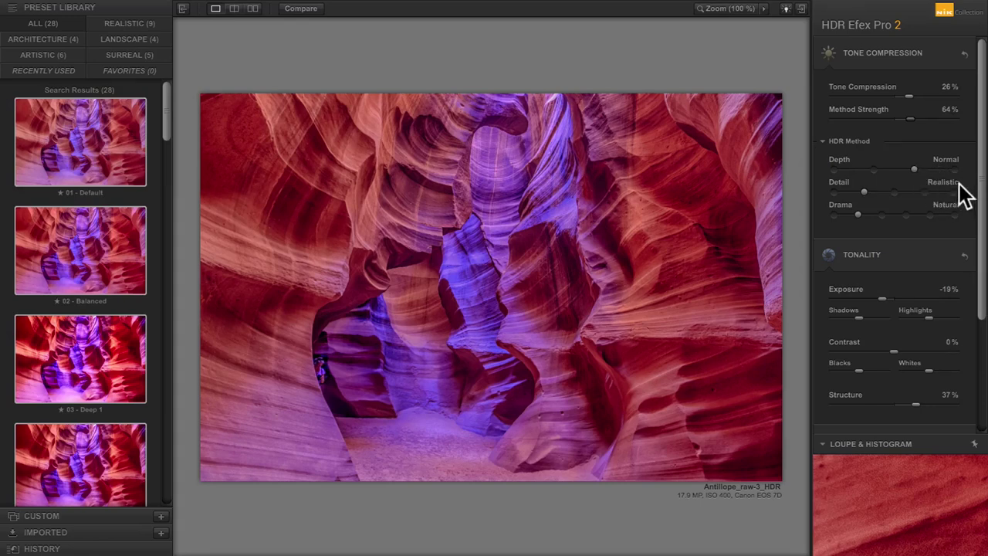
mouse_move(866, 189)
mouse_down()
mouse_move(899, 193)
mouse_move(872, 192)
mouse_move(867, 203)
mouse_up()
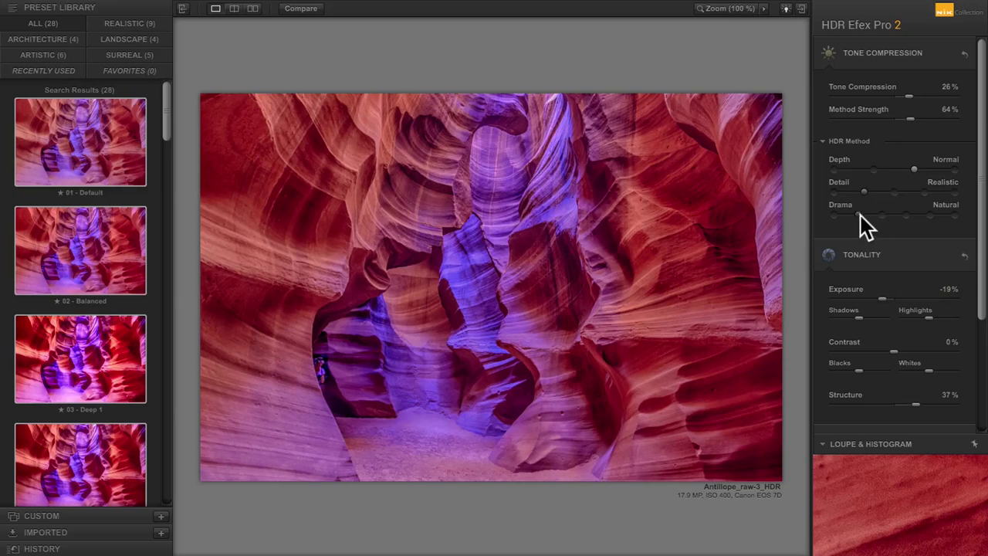
click(882, 215)
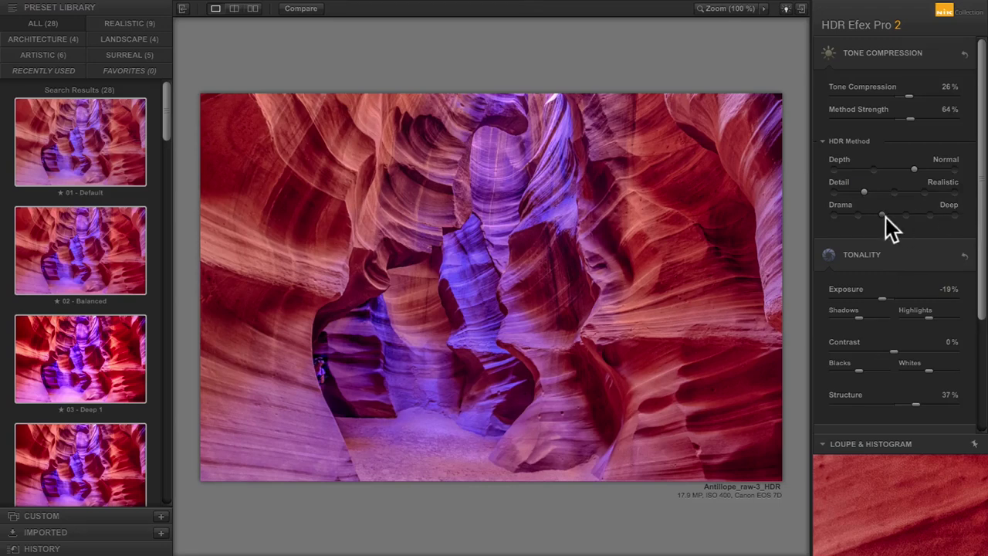
Try Shadows at -100%, raise Shadows above zero instead, and set Exposure to -23% and Structure to 41%
drag(859, 316, 827, 317)
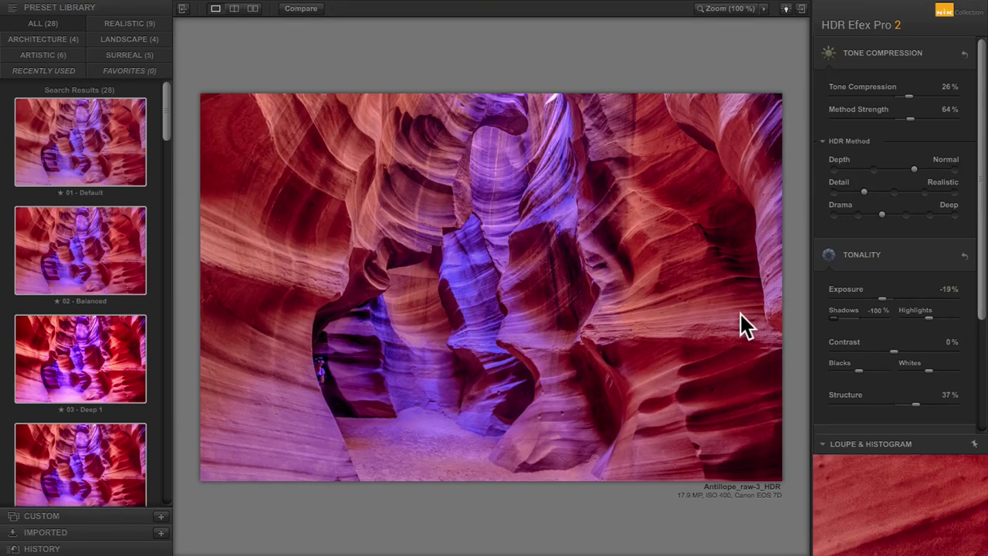
drag(855, 318, 883, 299)
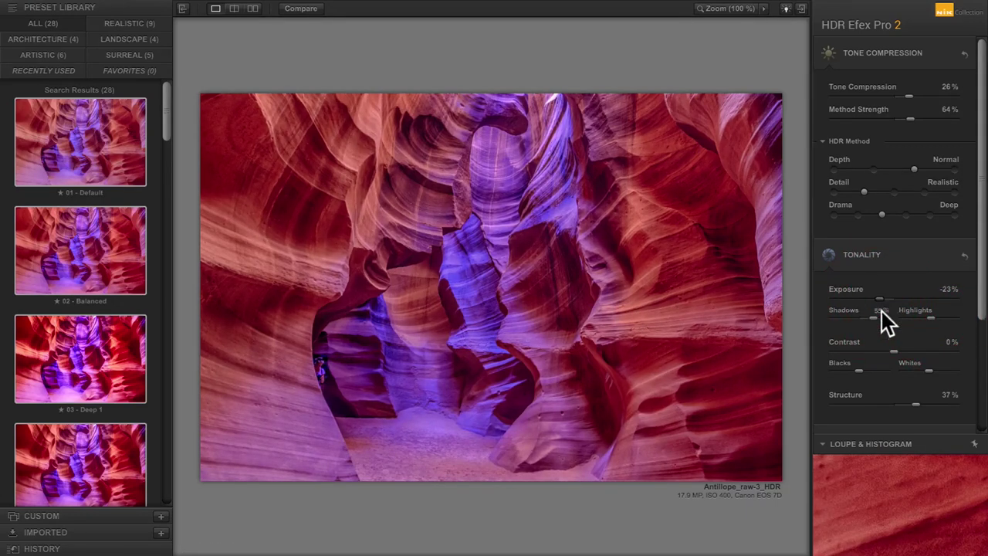
drag(917, 406, 920, 403)
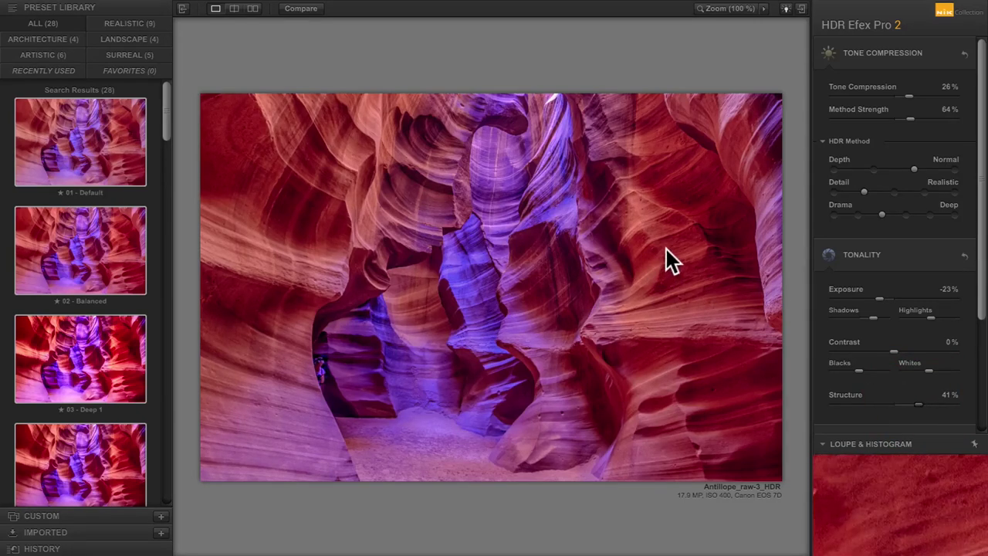
Apply the 03 - Deep 1 preset to the merged canyon image
click(79, 362)
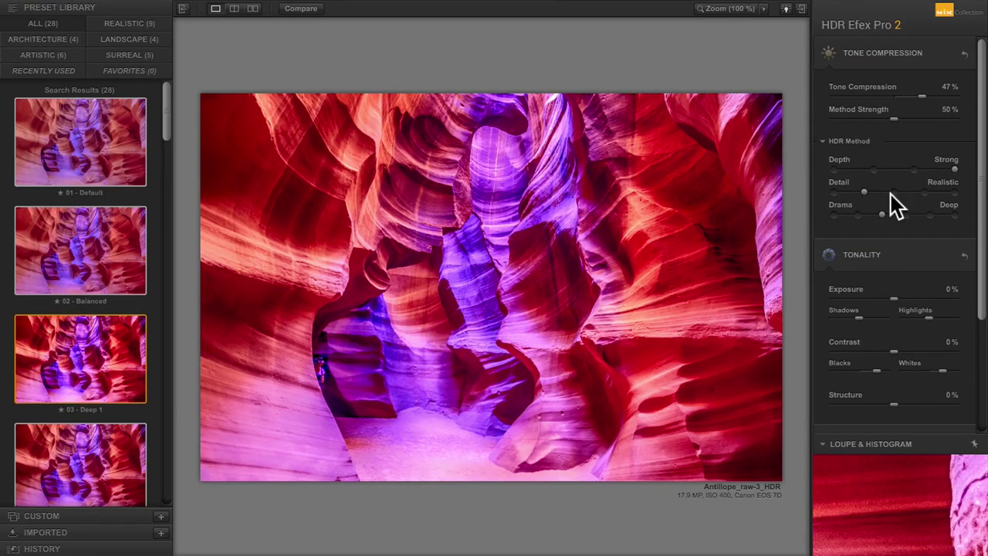
Lower the merged canyon image's Exposure to -16% and its Saturation to -9%
drag(894, 298, 886, 299)
scroll(911, 293, down, 5)
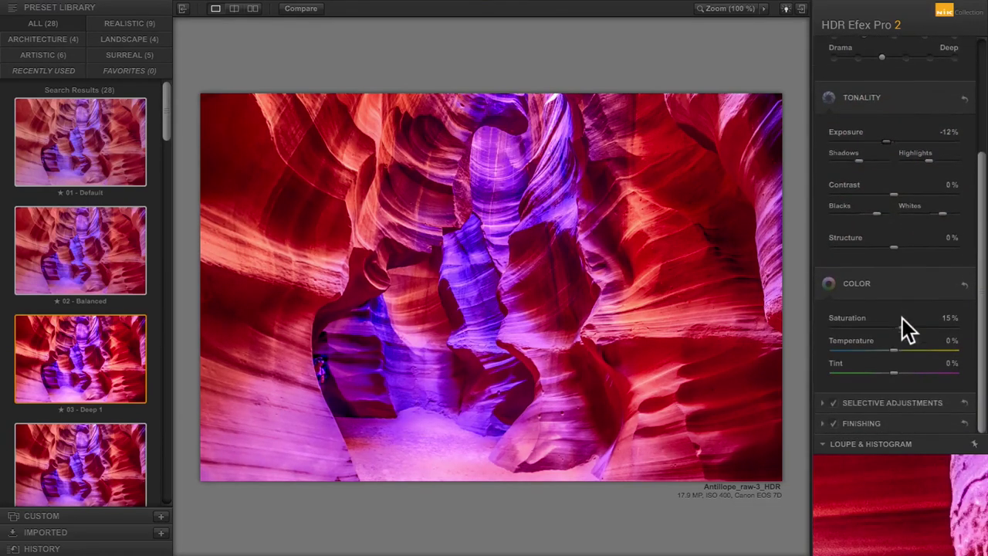
drag(902, 326, 896, 326)
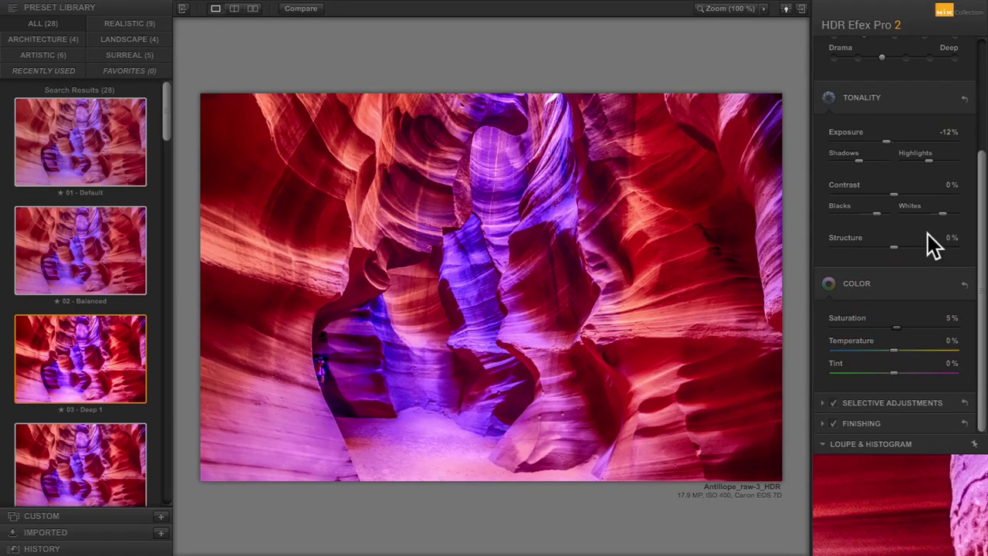
scroll(940, 226, up, 4)
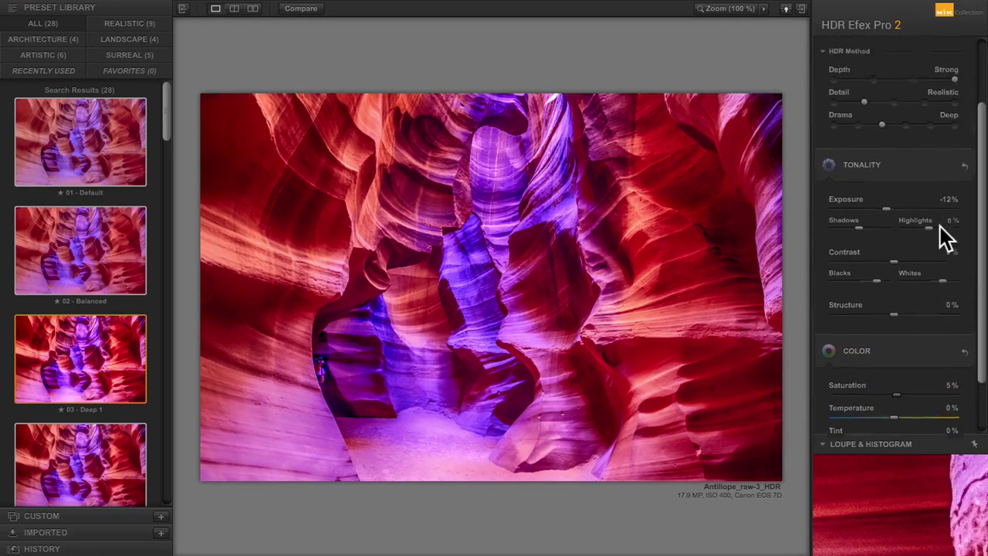
scroll(939, 226, up, 1)
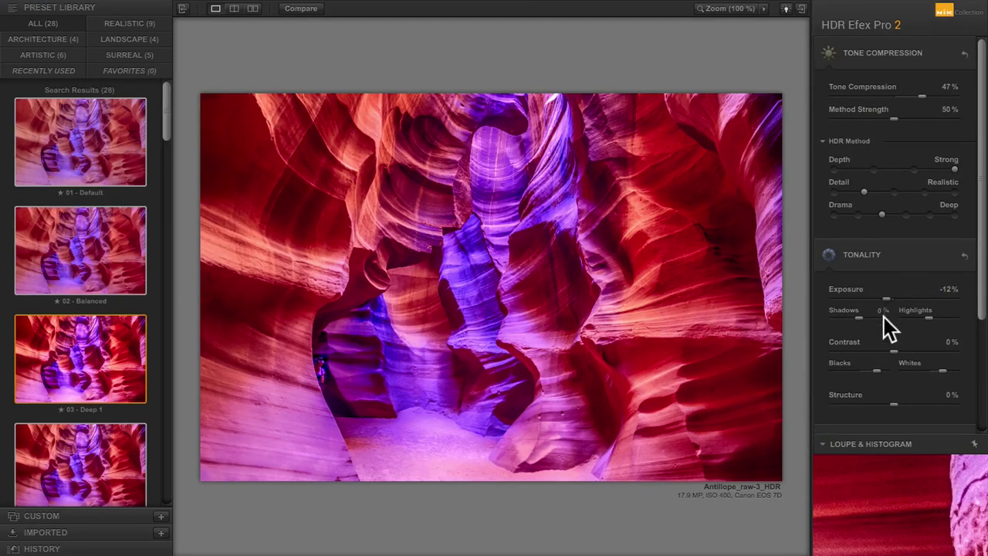
drag(884, 299, 885, 299)
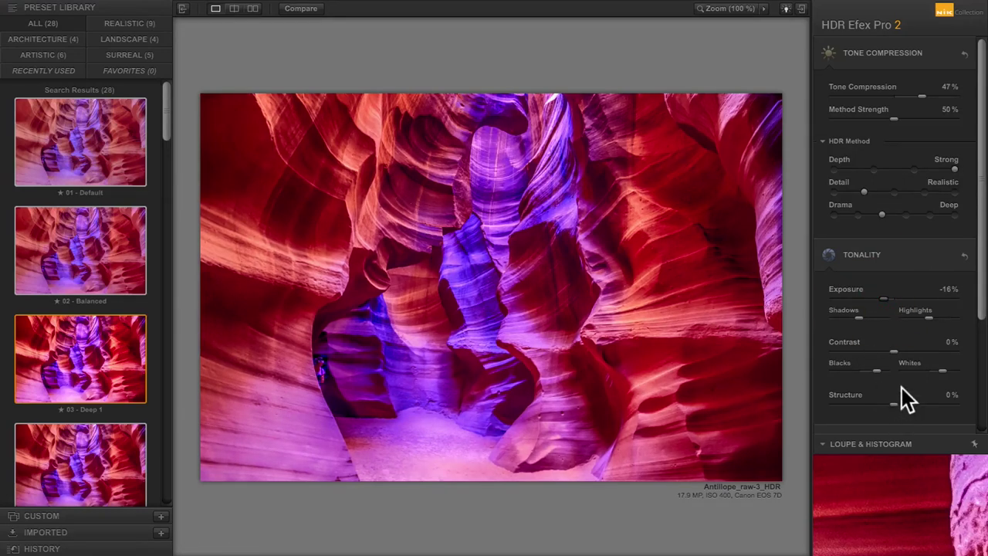
scroll(907, 400, down, 4)
drag(894, 377, 885, 375)
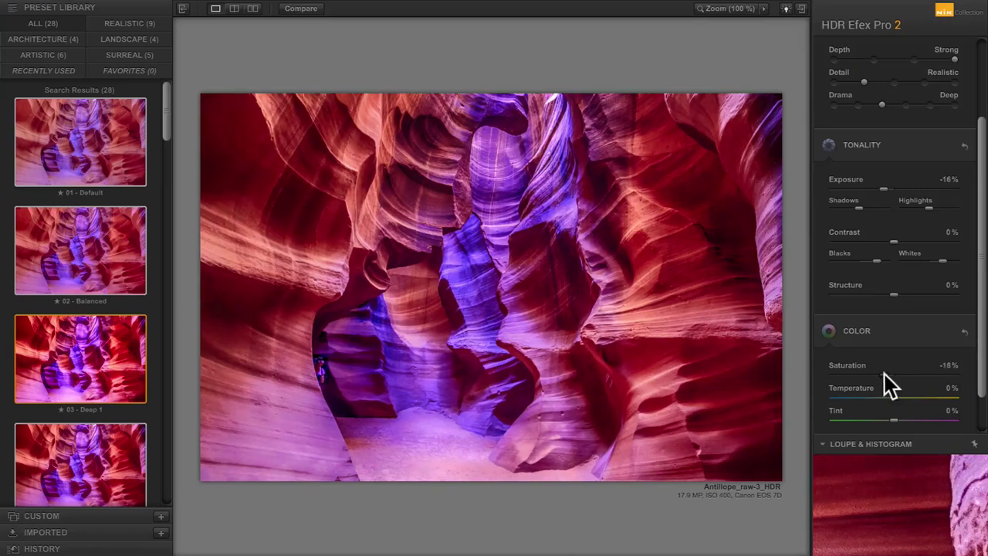
click(889, 376)
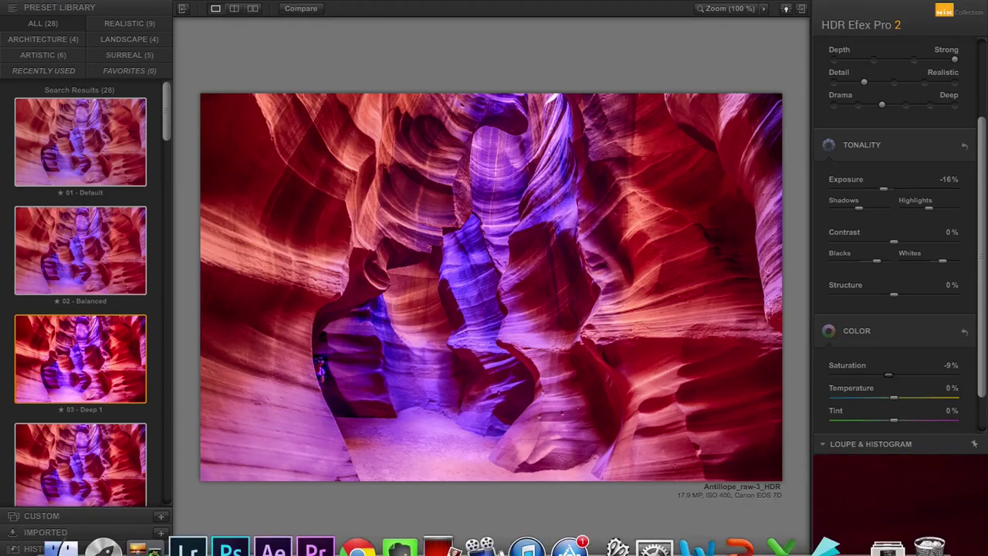
Save the toned merge as HDR_RetouchedLightroom in TIF format in the Retouched in LIghtroom folder
click(958, 550)
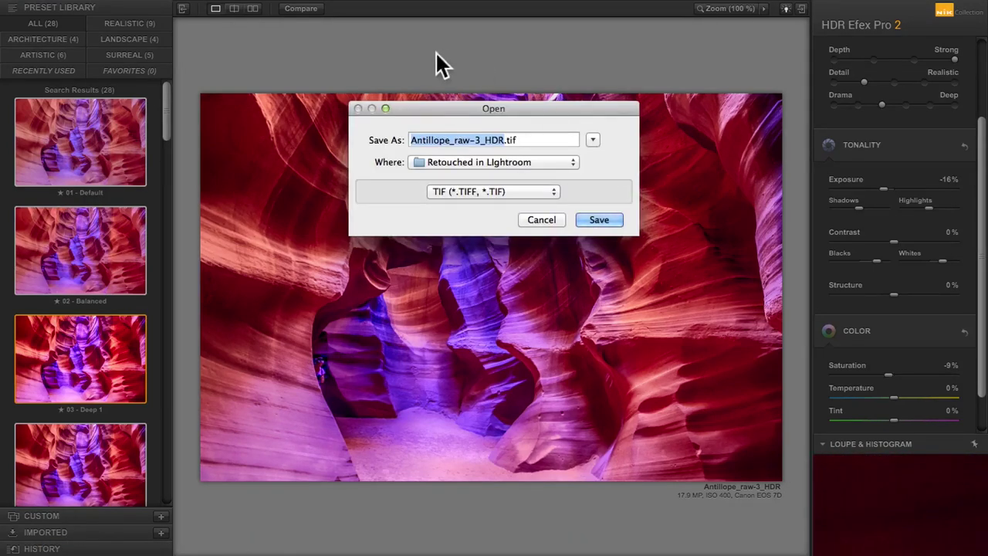
click(533, 161)
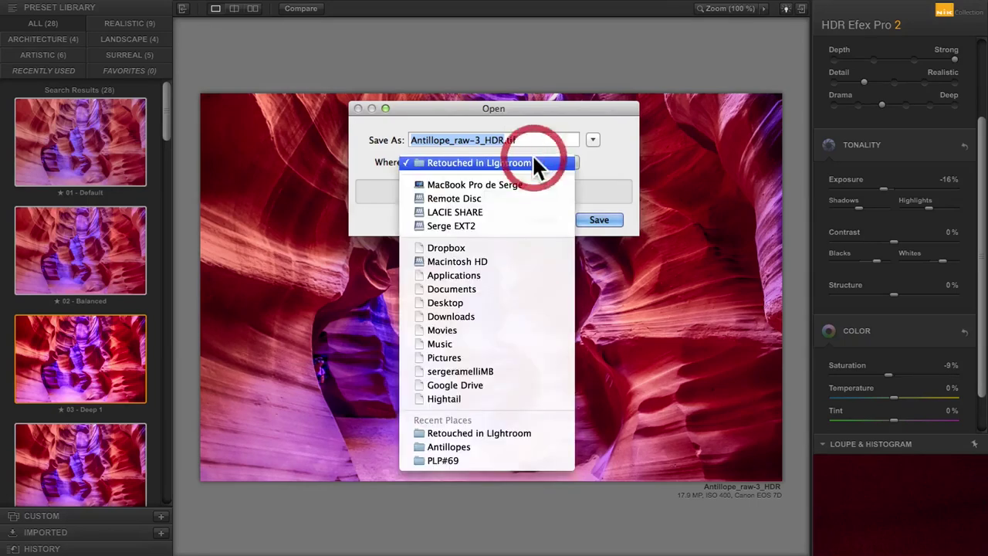
click(535, 432)
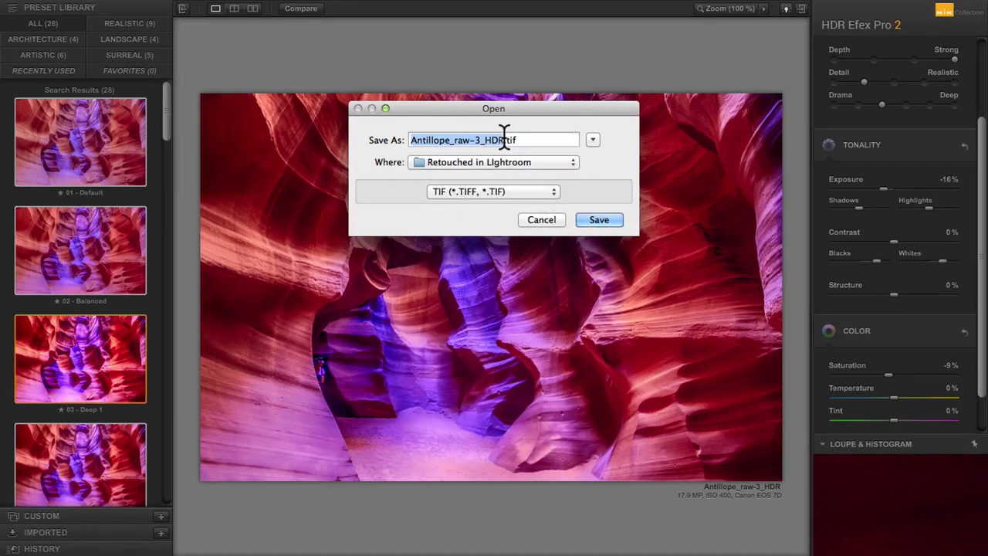
text(HDR_)
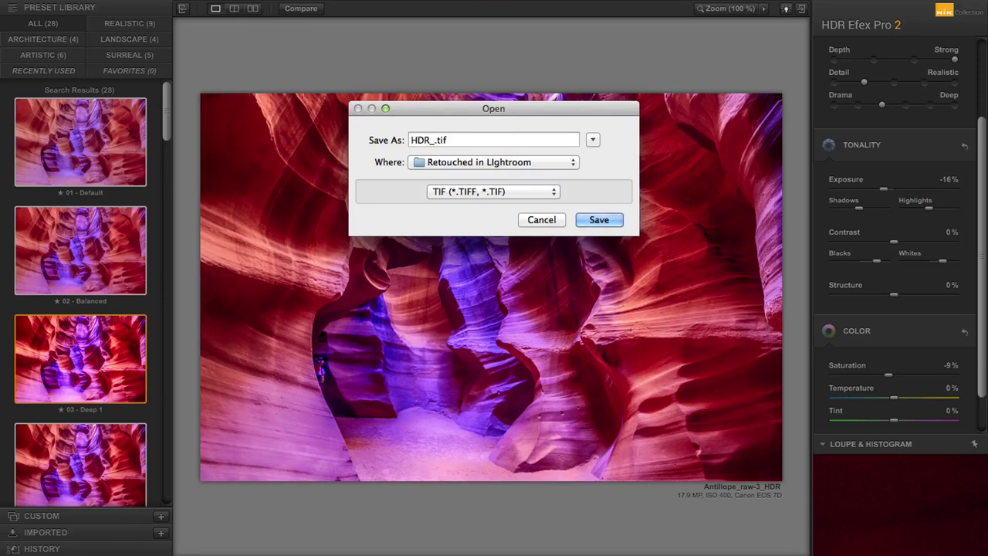
text(RE)
text(touched)
text(Lightroom)
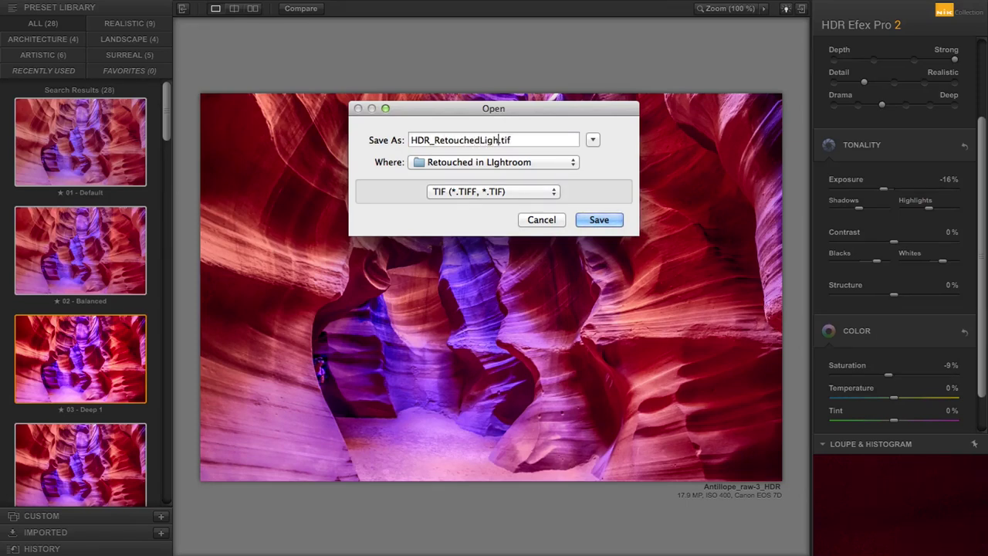
key(Return)
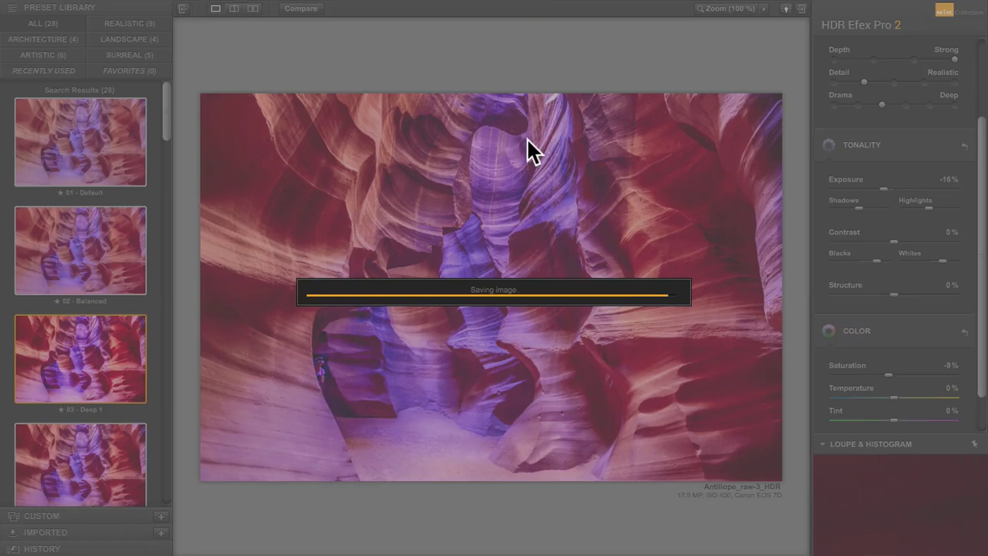
Switch to Lightroom and open the photo import with the desktop's Antillopes folder, including subfolders, as the source
key(super+Tab)
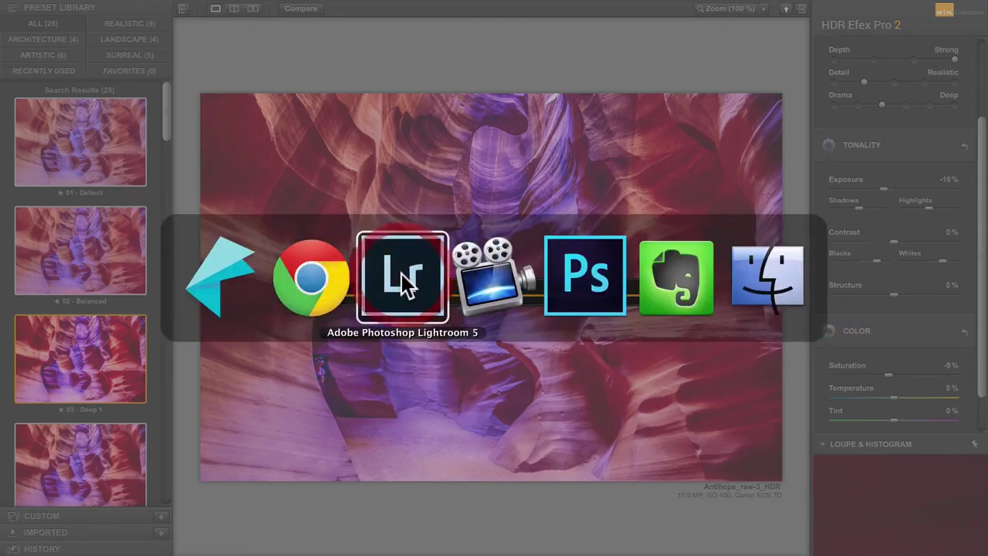
click(403, 284)
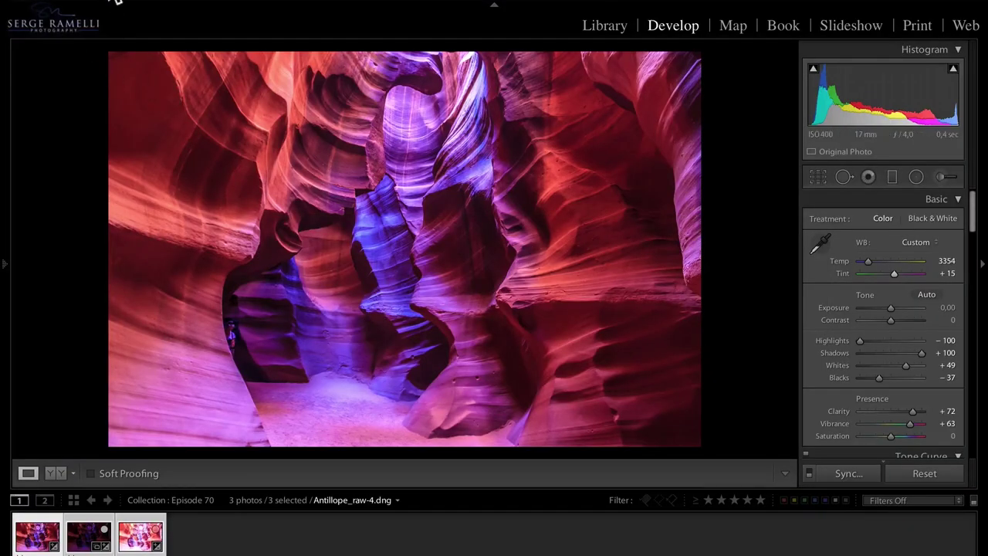
click(117, 2)
click(152, 70)
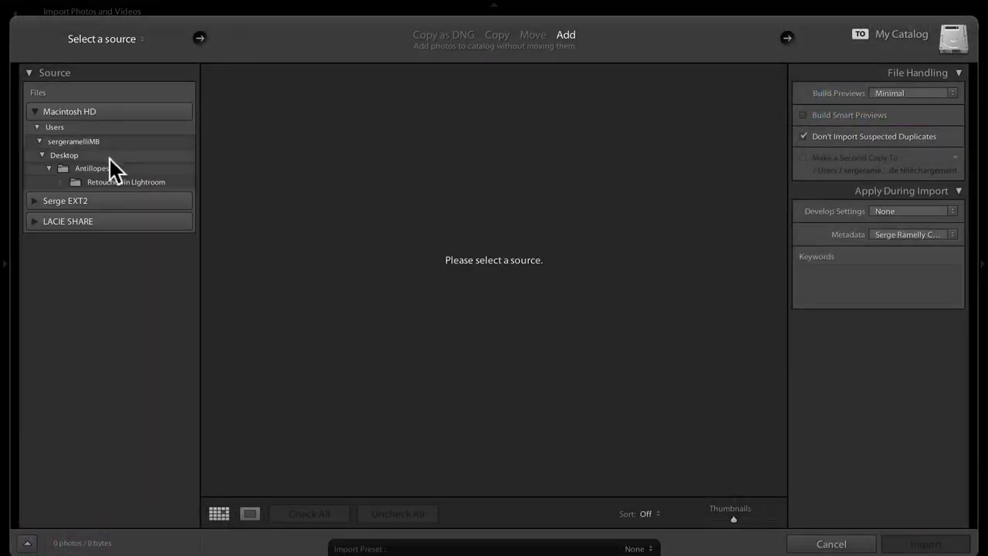
click(98, 168)
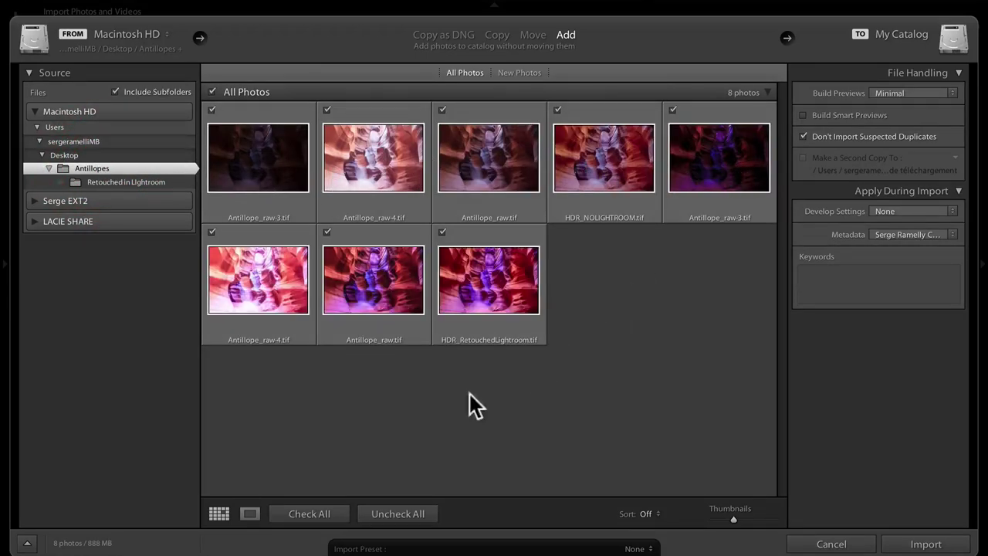
Import only HDR_NOLIGHTROOM.tif and HDR_RetouchedLightroom.tif into the catalog
click(403, 514)
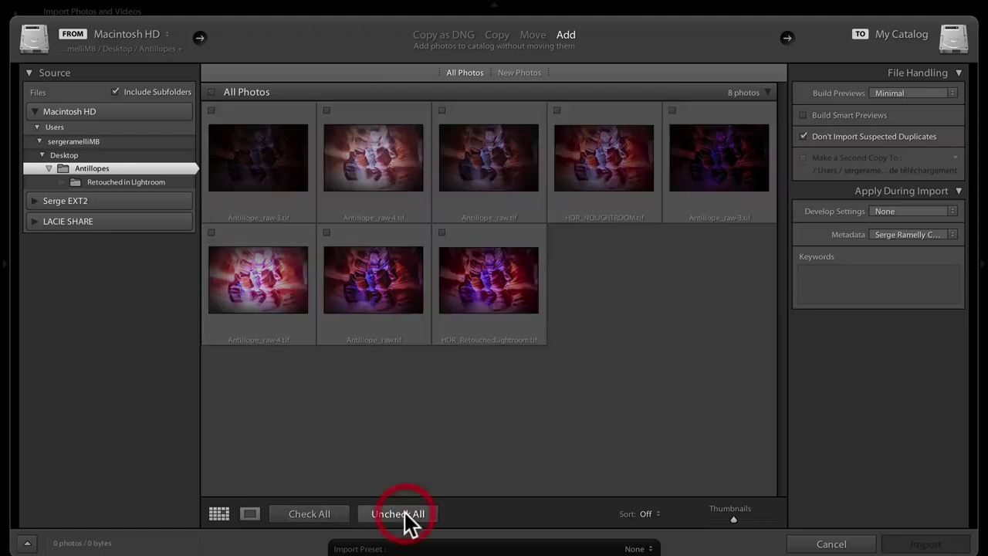
click(556, 109)
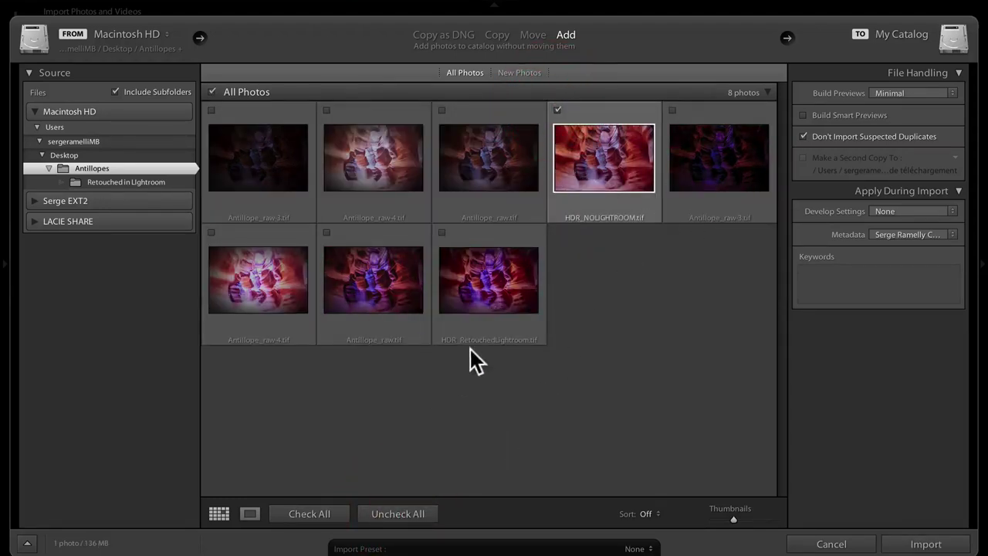
click(441, 232)
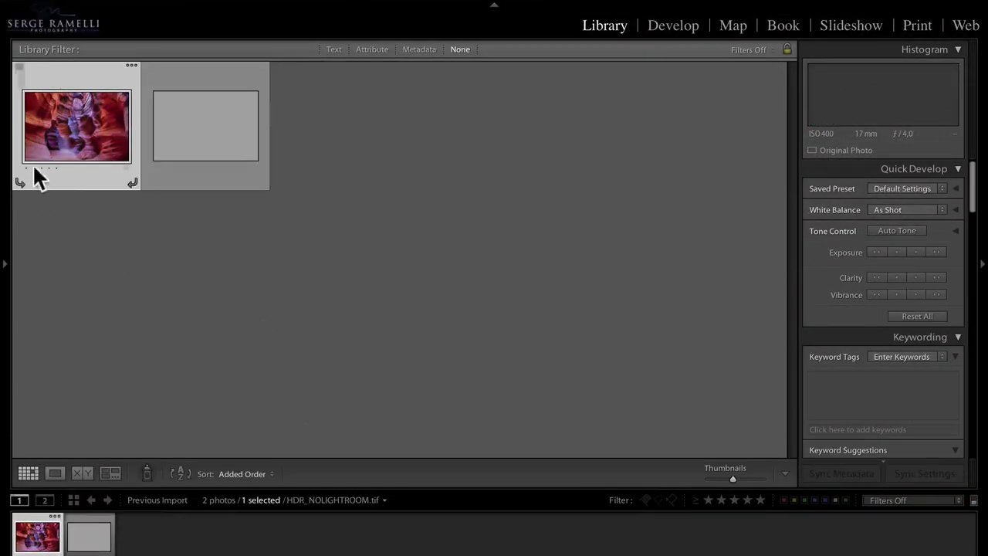
Add both imported HDR images to the Episode 70 collection and display that collection
shift+click(92, 533)
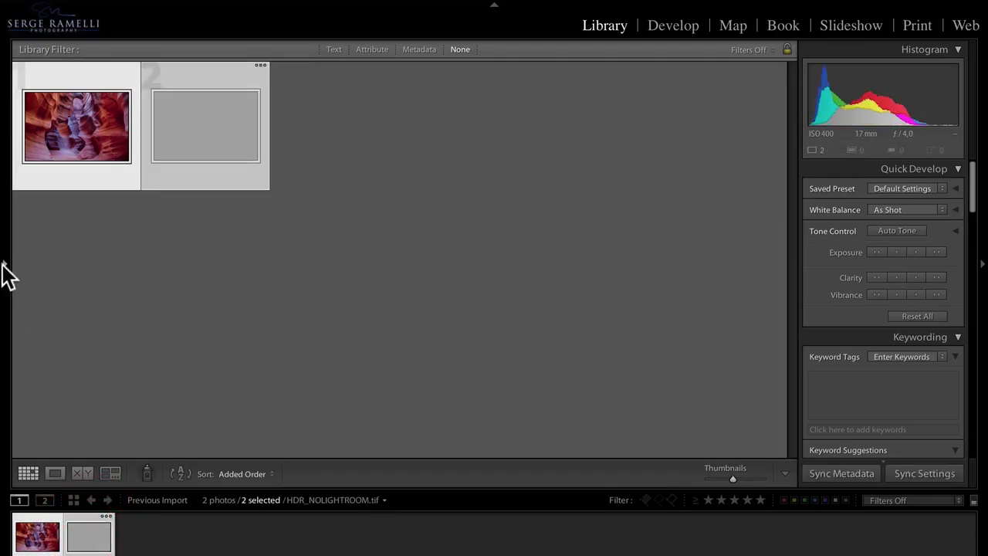
click(3, 266)
scroll(16, 309, down, 3)
drag(10, 348, 10, 423)
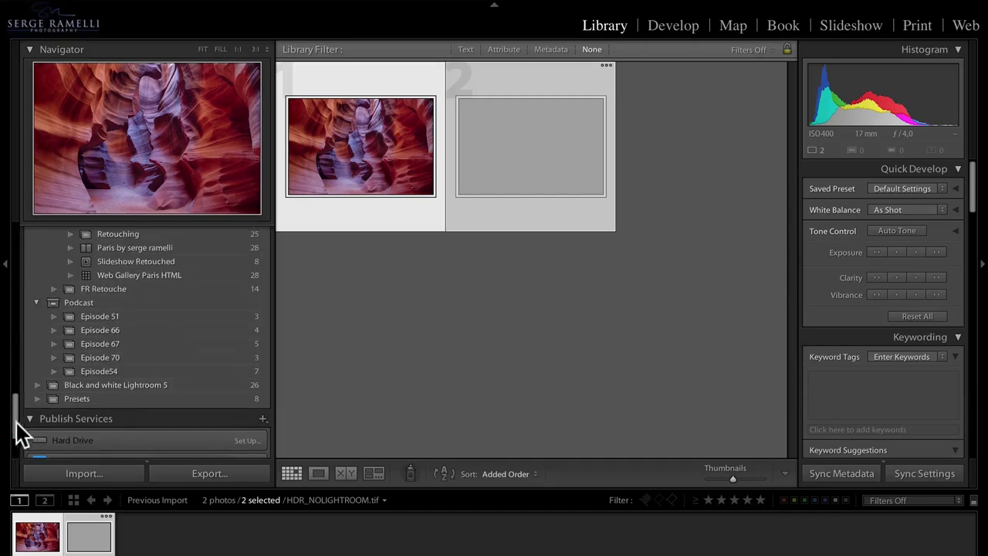
drag(100, 530, 146, 358)
click(146, 355)
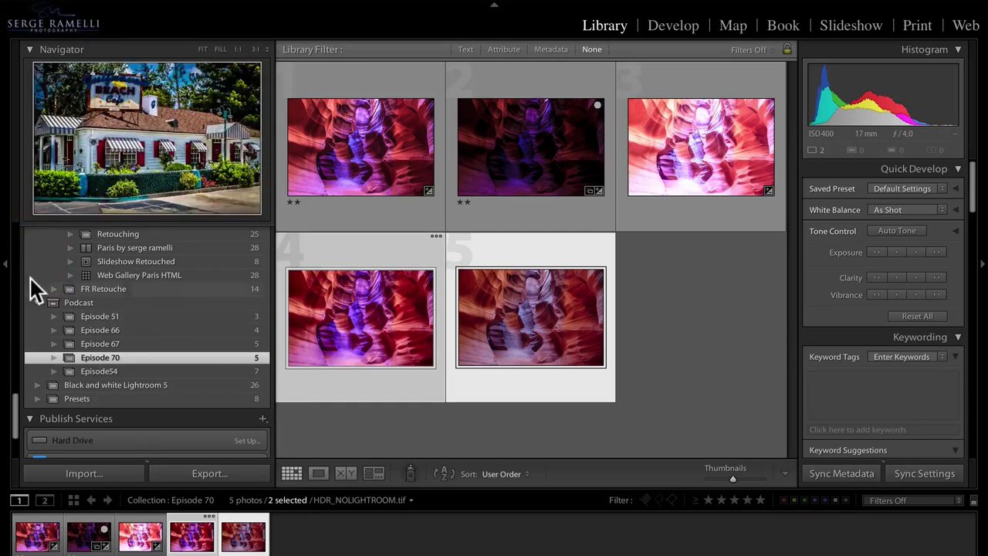
click(6, 274)
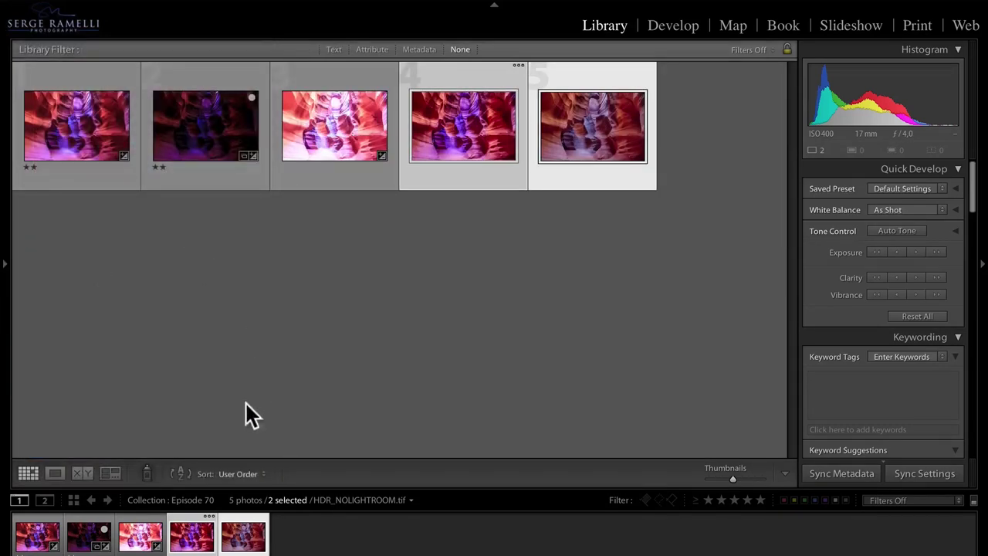
View HDR_RetouchedLightroom.tif and HDR_NOLIGHTROOM.tif one after the other in Loupe view
click(55, 474)
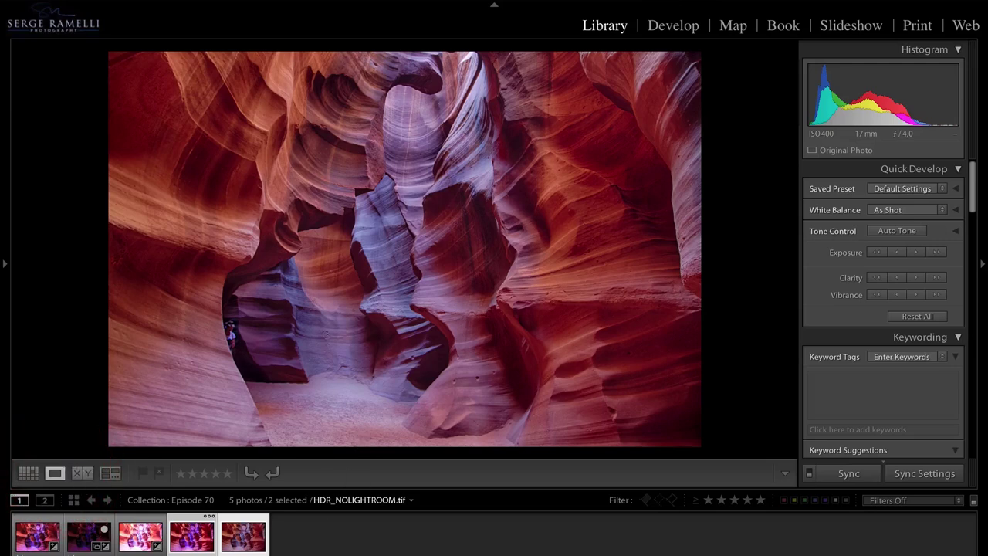
click(337, 532)
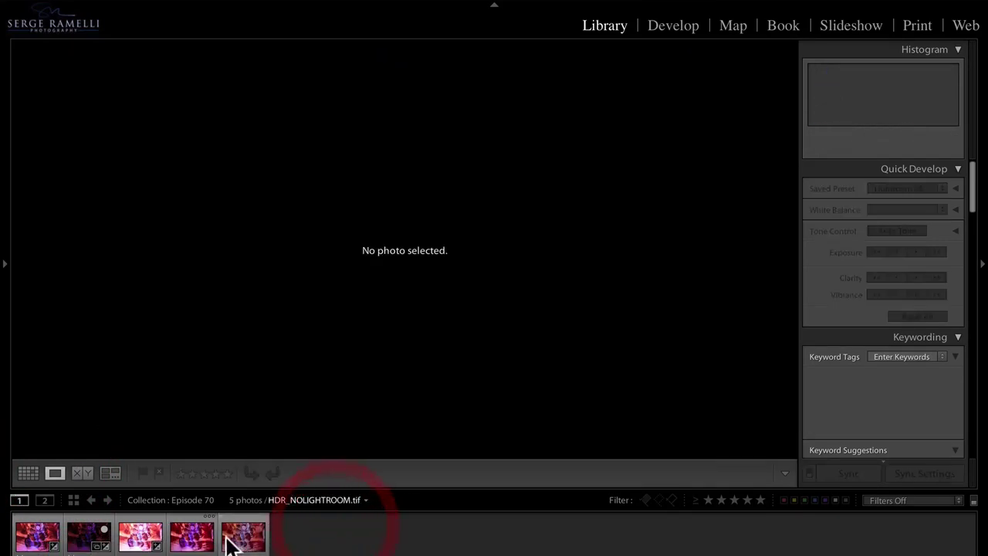
click(190, 537)
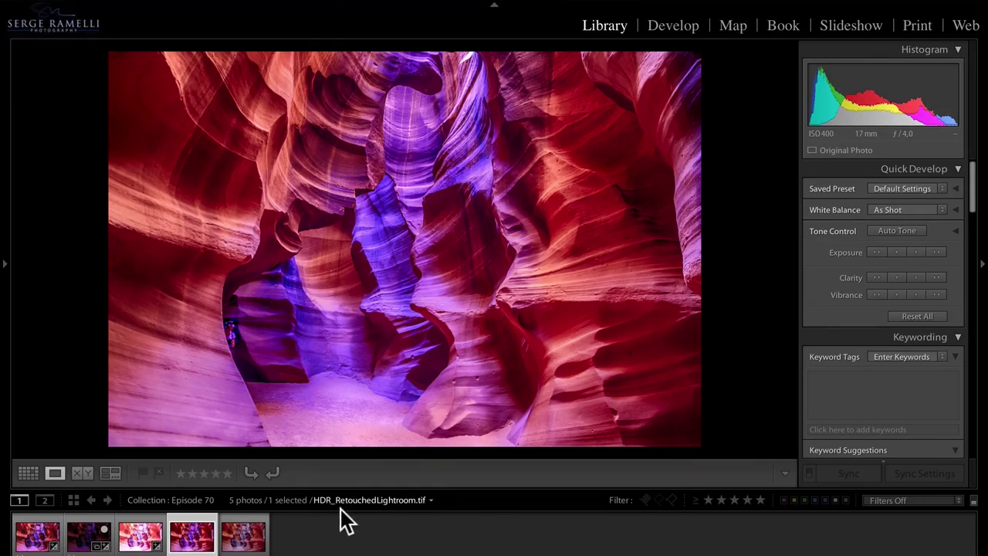
click(242, 538)
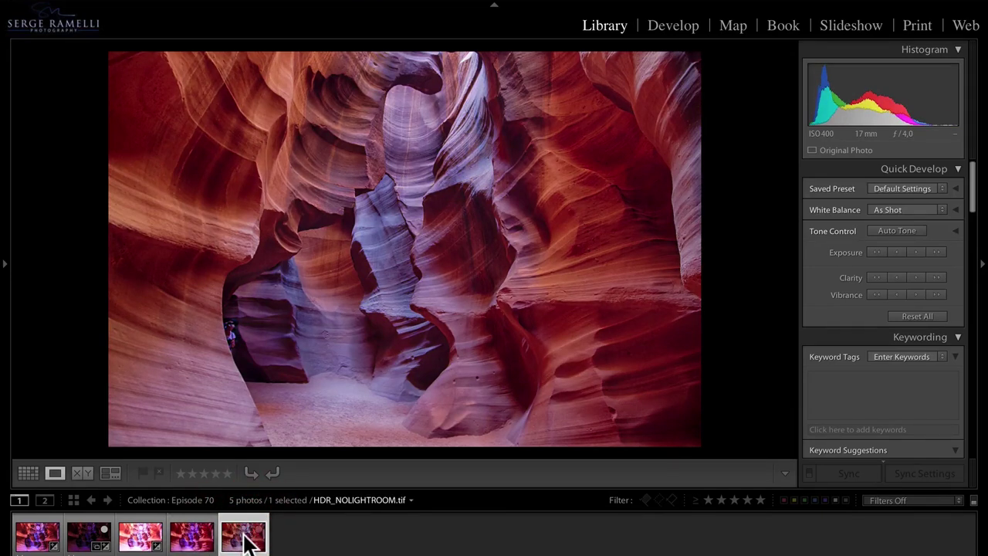
Show HDR_NOLIGHTROOM.tif and HDR_RetouchedLightroom.tif side by side in an enlarged Compare view
ctrl+click(193, 539)
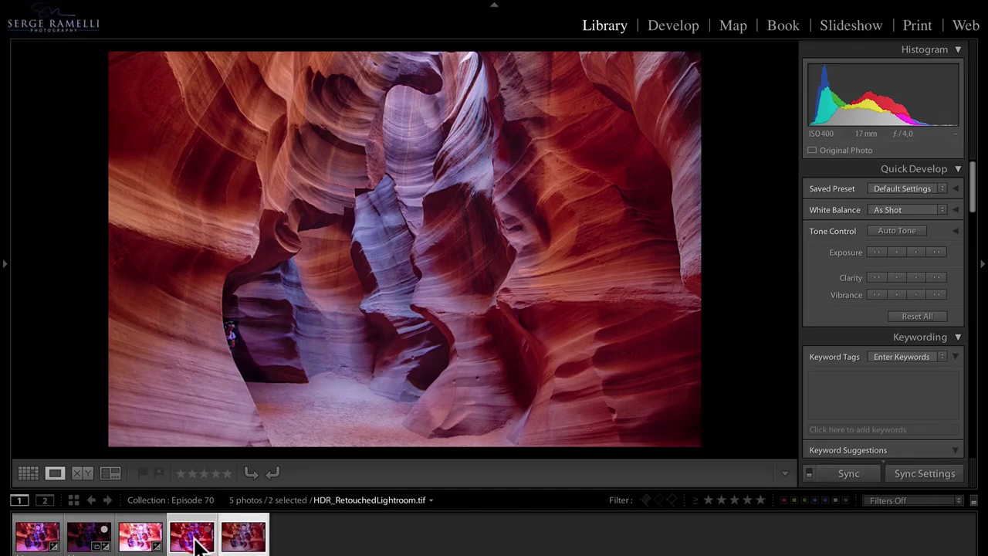
key(c)
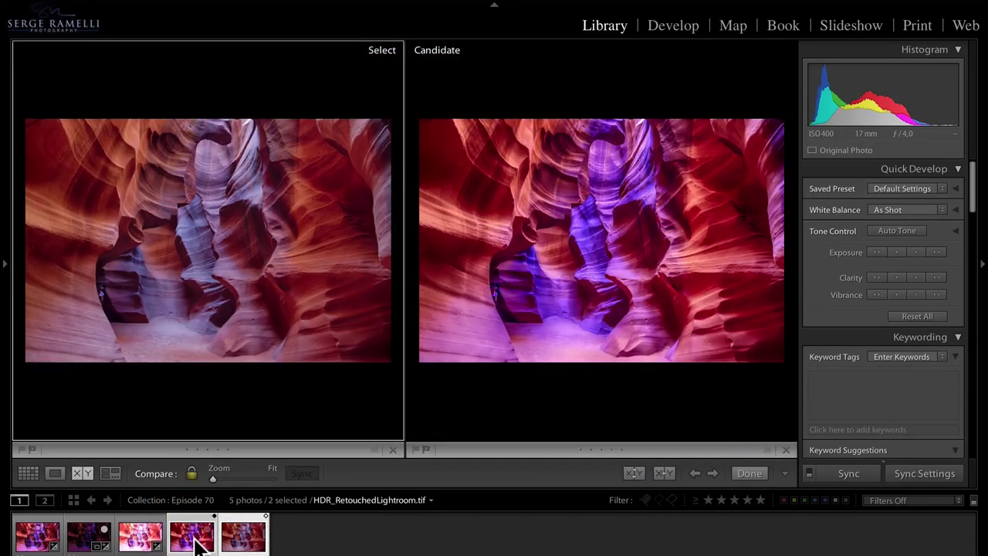
click(982, 264)
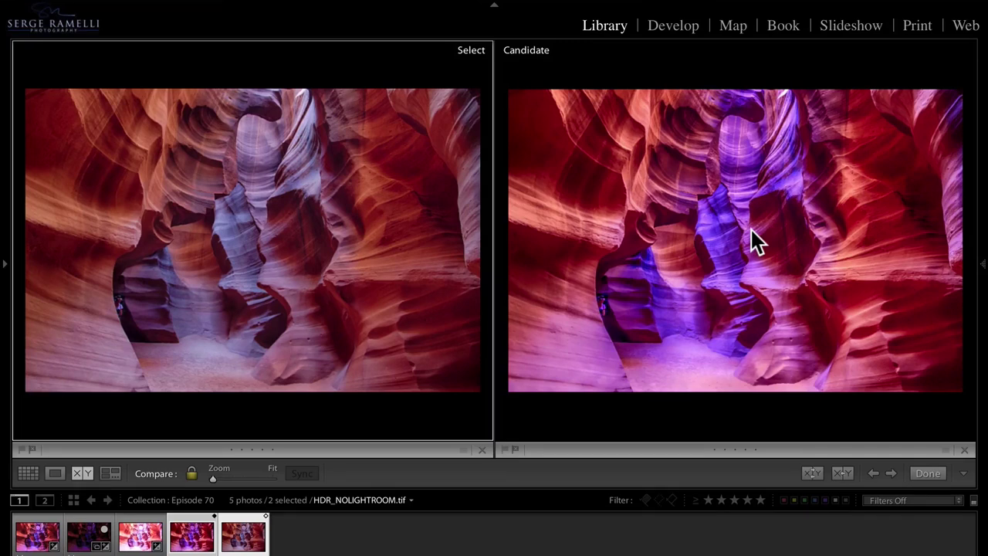
Zoom both compared images to 1:1 and examine the central rock walls for differences in detail and color
click(637, 213)
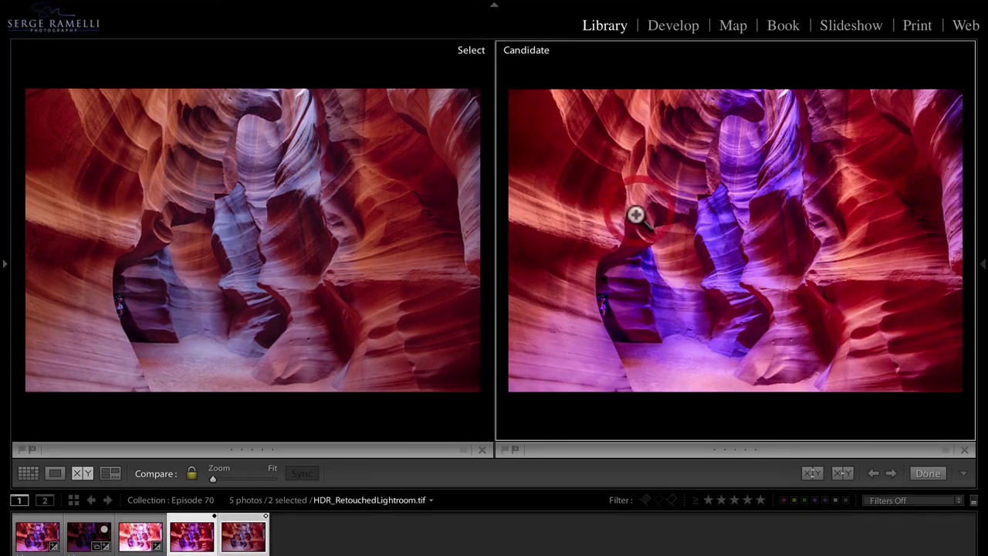
click(677, 188)
click(681, 186)
click(685, 183)
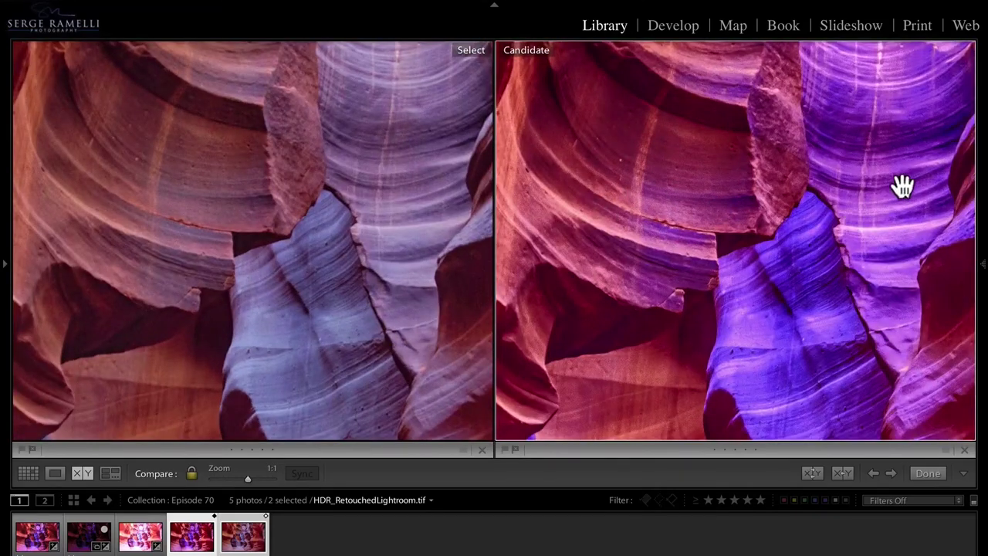
drag(901, 185, 653, 125)
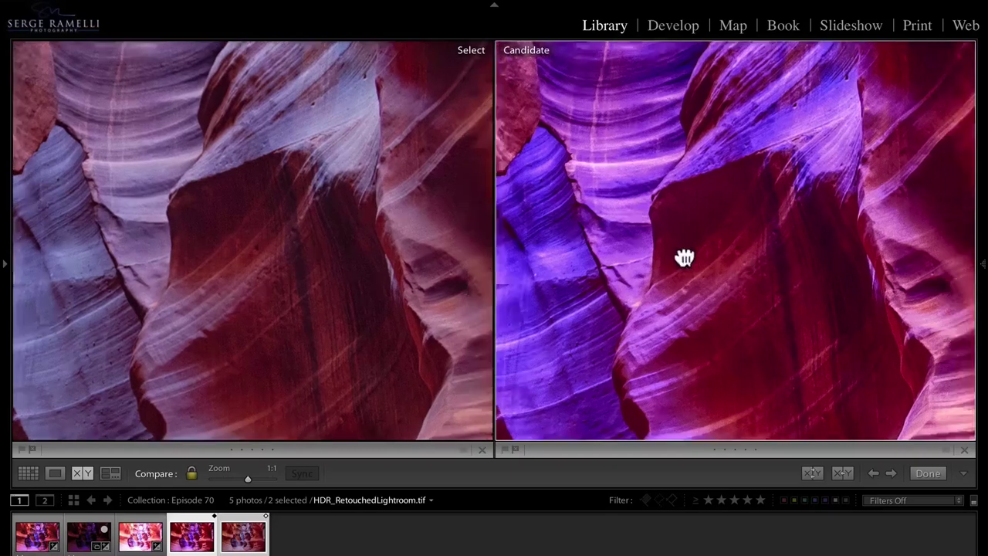
click(607, 232)
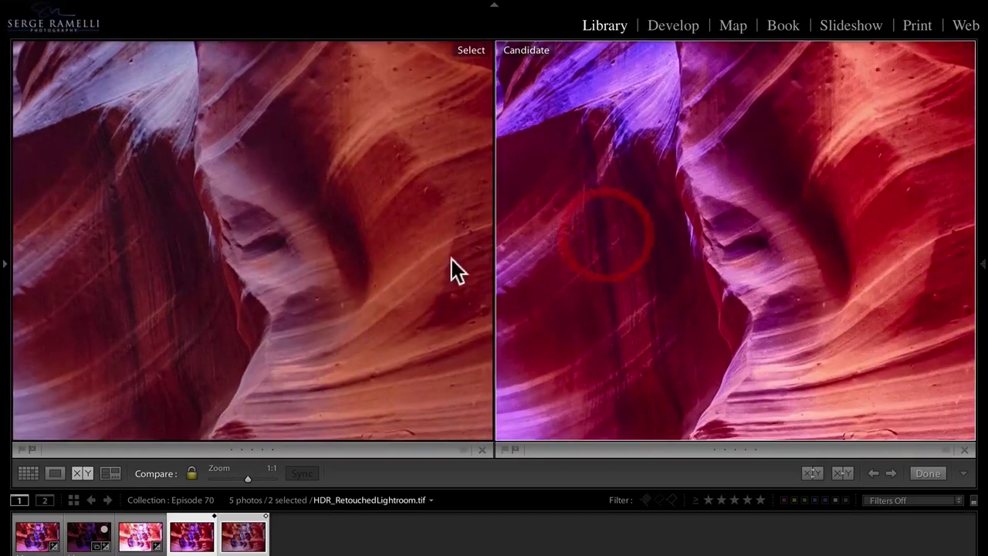
Inspect the blue rock column and the neighboring cave opening in both magnified HDR images, then fit both to view
click(970, 288)
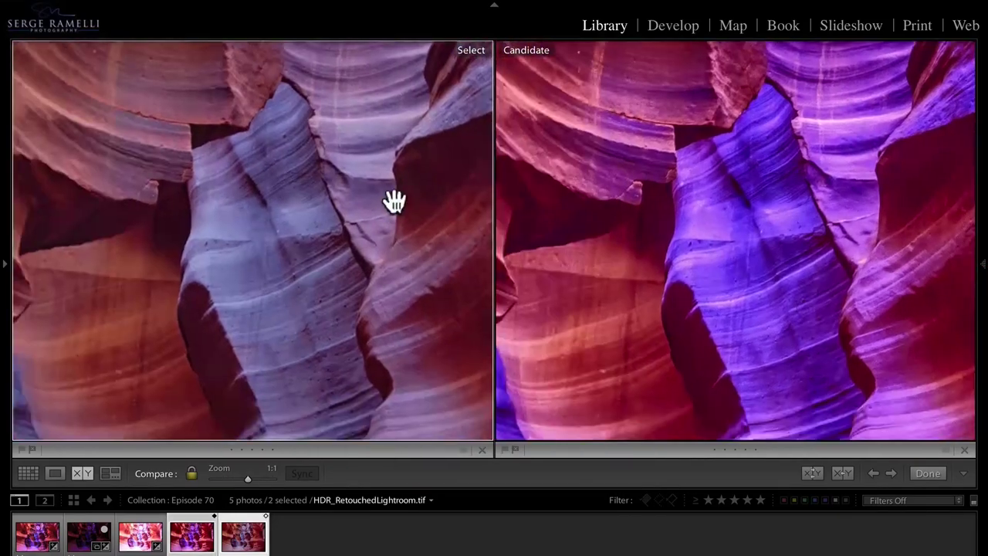
drag(393, 198, 242, 236)
click(349, 216)
click(730, 237)
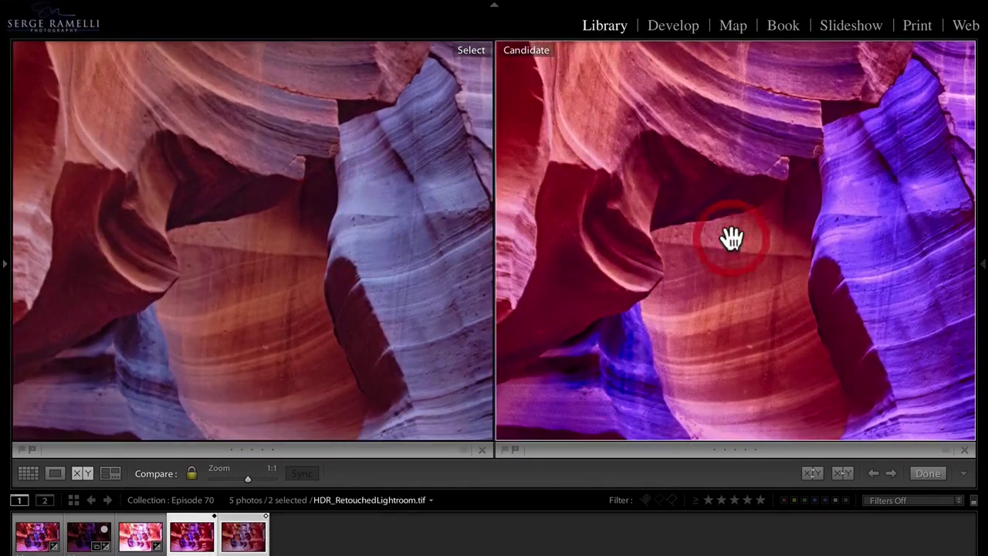
click(664, 270)
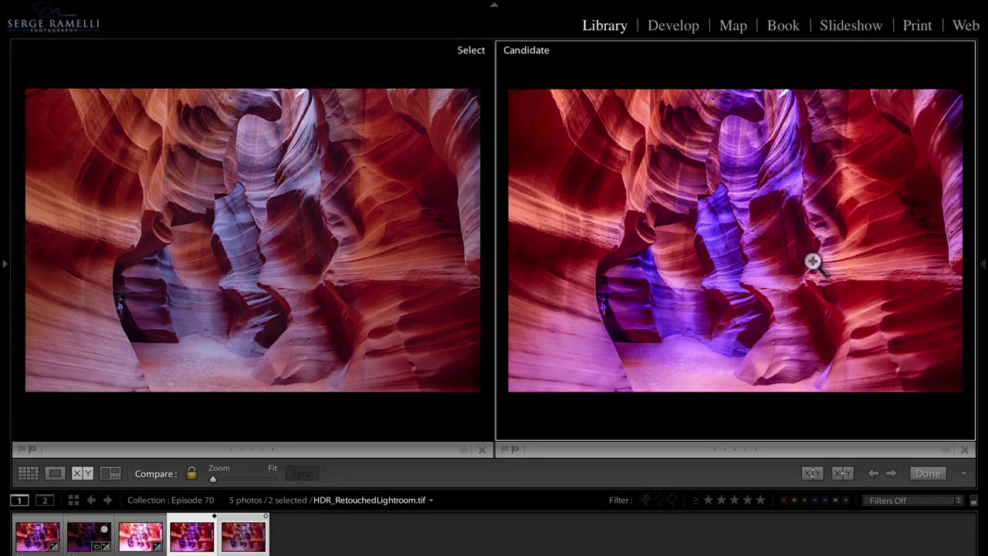
Leave the comparison and view HDR_RetouchedLightroom.tif and Antillope_raw.dng alternately in Loupe view
click(930, 472)
click(189, 536)
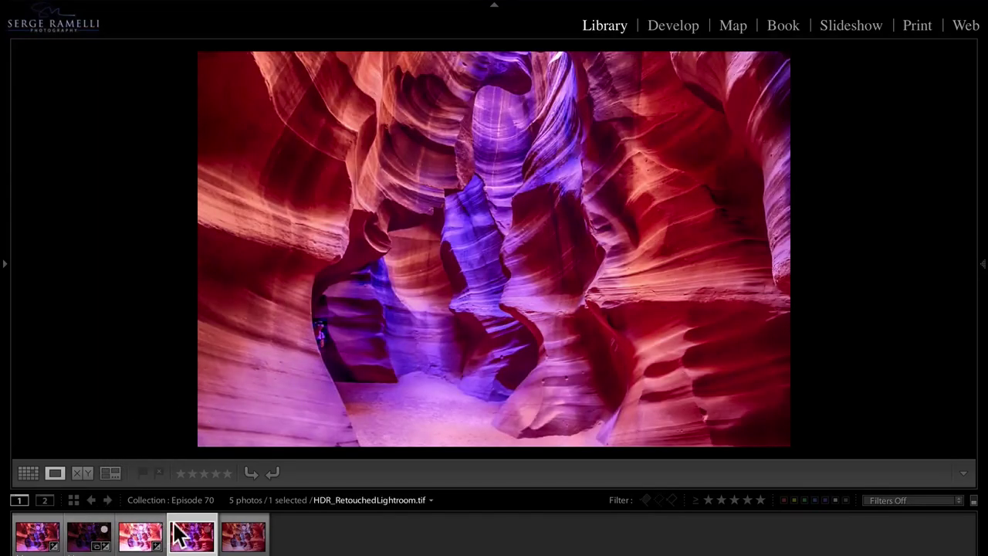
click(31, 544)
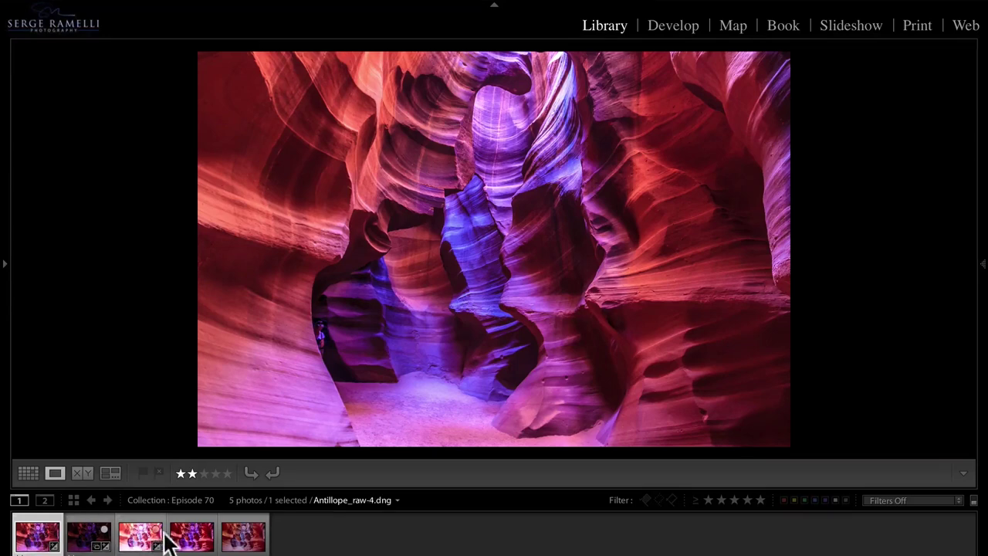
click(193, 541)
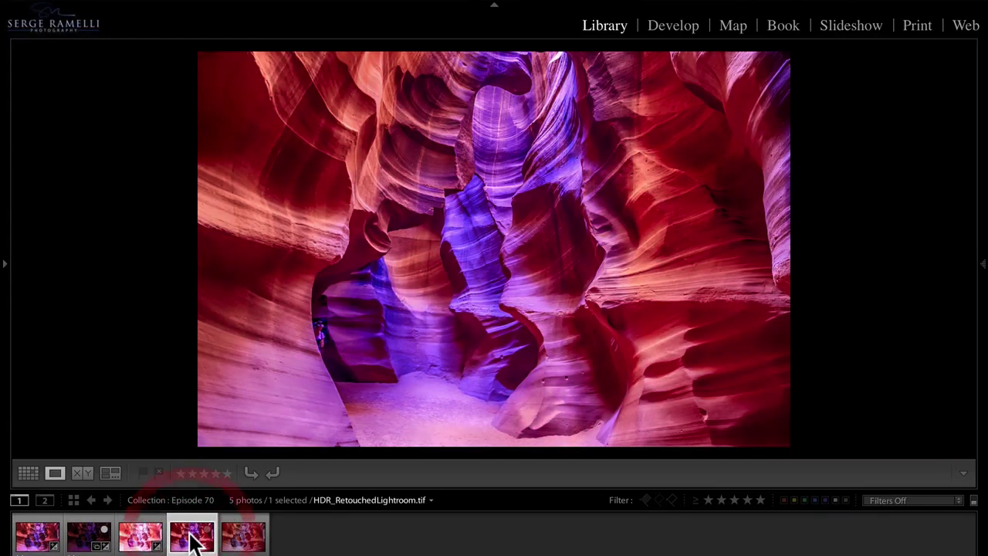
Compare HDR_RetouchedLightroom.tif with Antillope_raw.dng side by side and examine the blue column and dark central rock face at 1:1
super+click(31, 537)
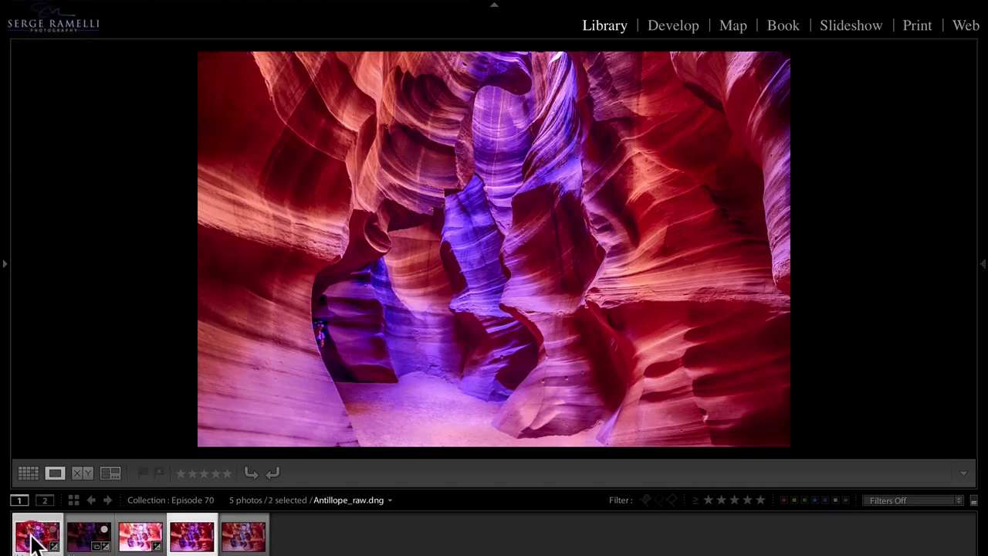
key(c)
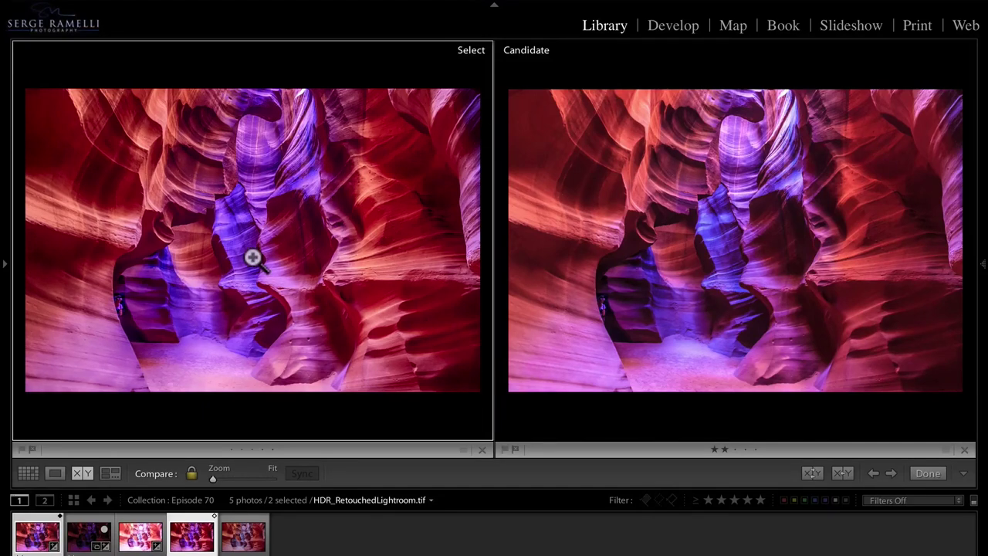
click(747, 213)
drag(733, 214, 707, 202)
click(707, 202)
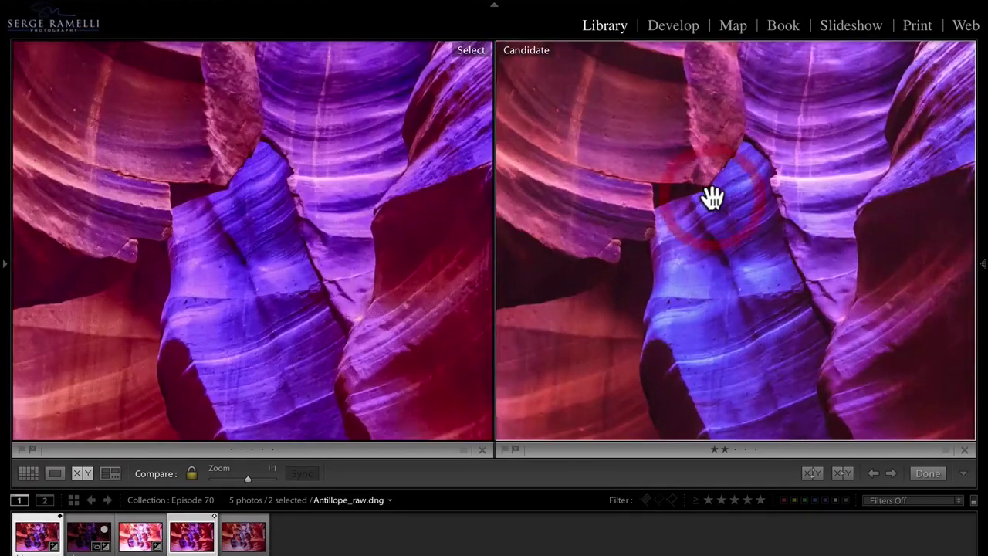
drag(903, 183, 641, 175)
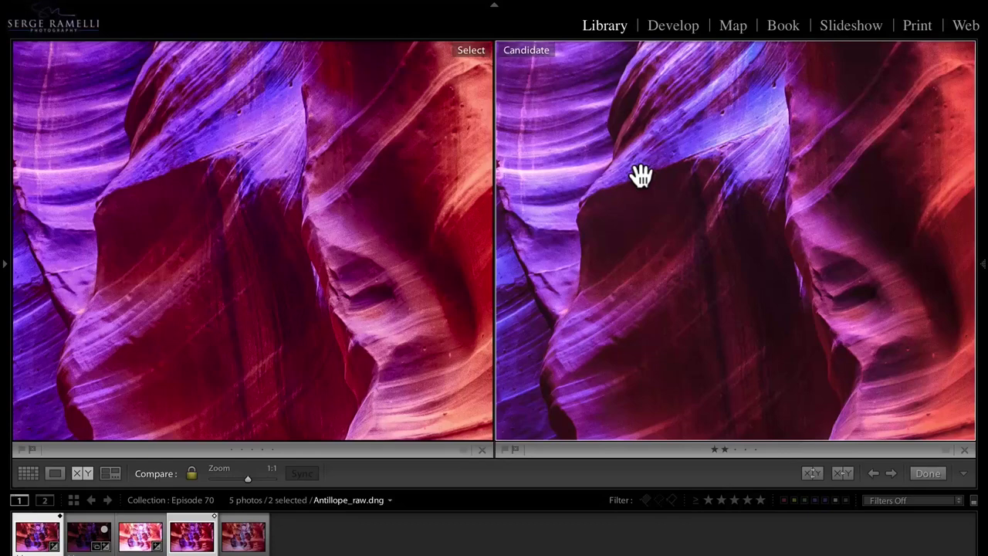
drag(700, 243, 706, 135)
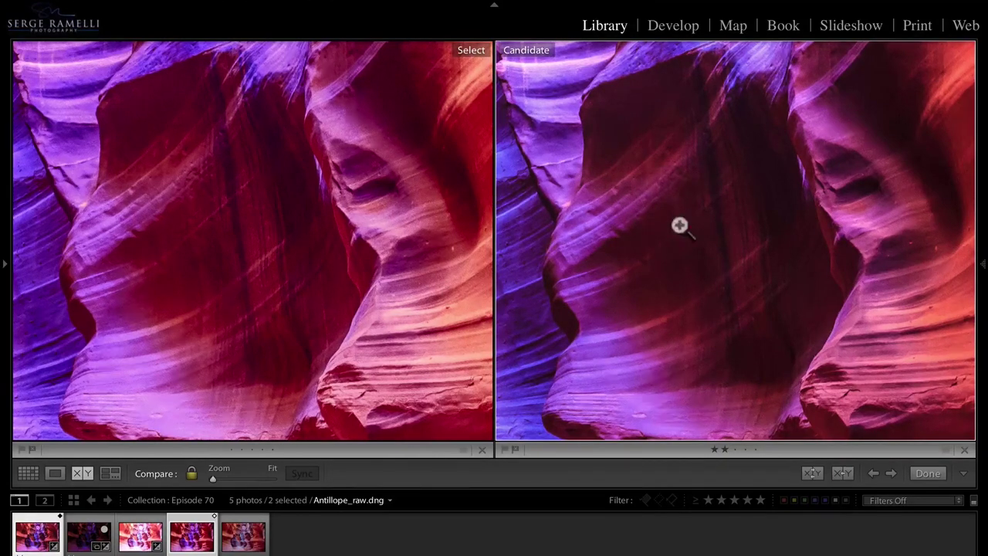
click(680, 224)
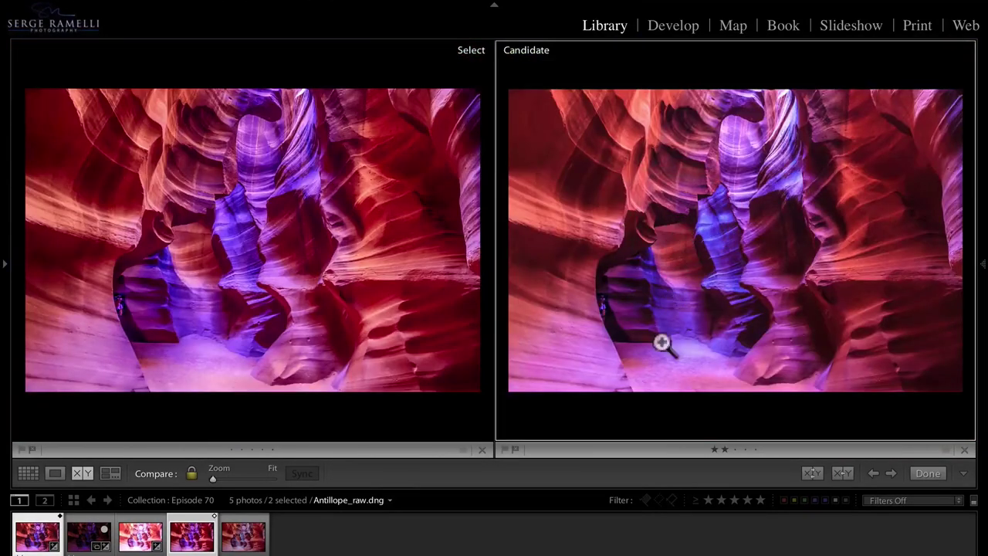
Leave the comparison, open Antillope_raw.dng in the Develop module and set its Saturation to +26
click(928, 472)
click(23, 540)
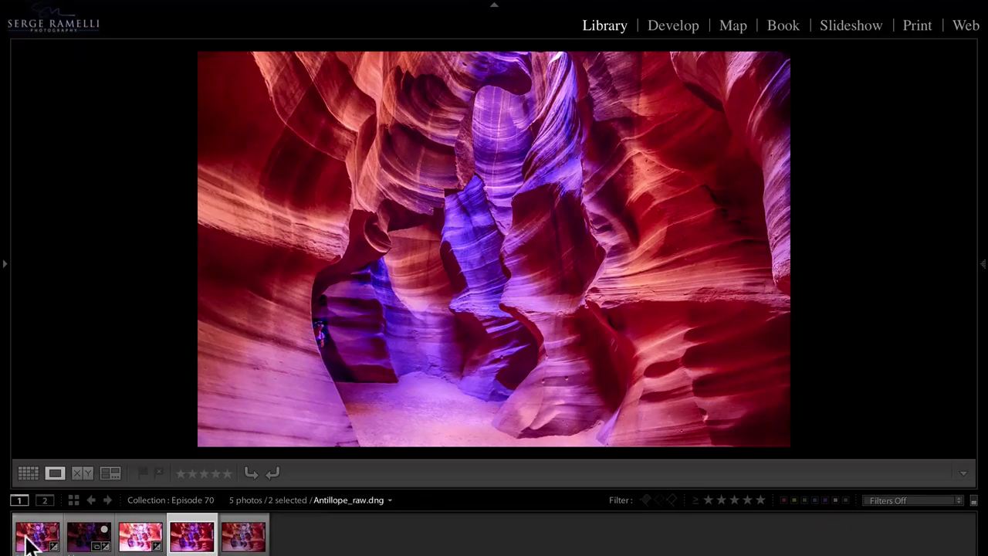
click(984, 264)
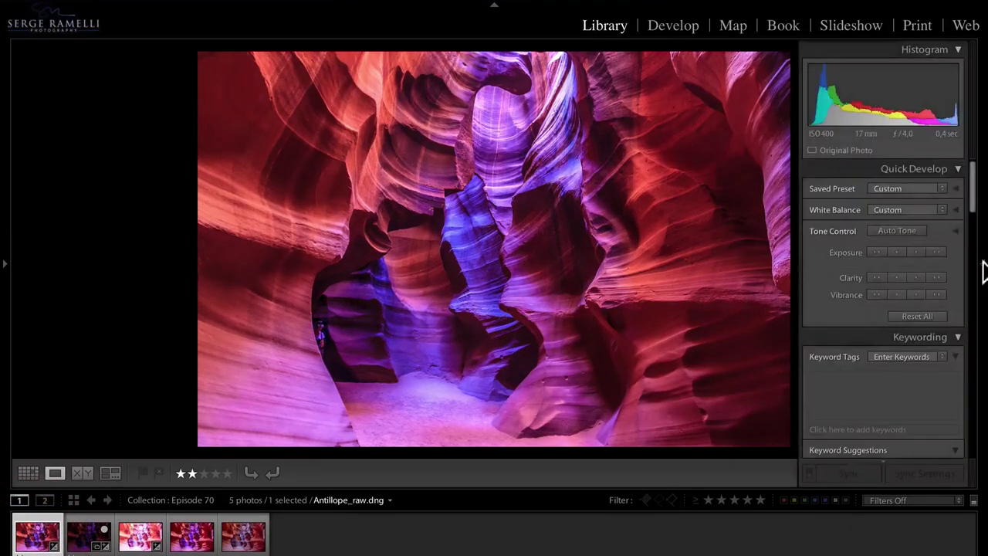
click(673, 25)
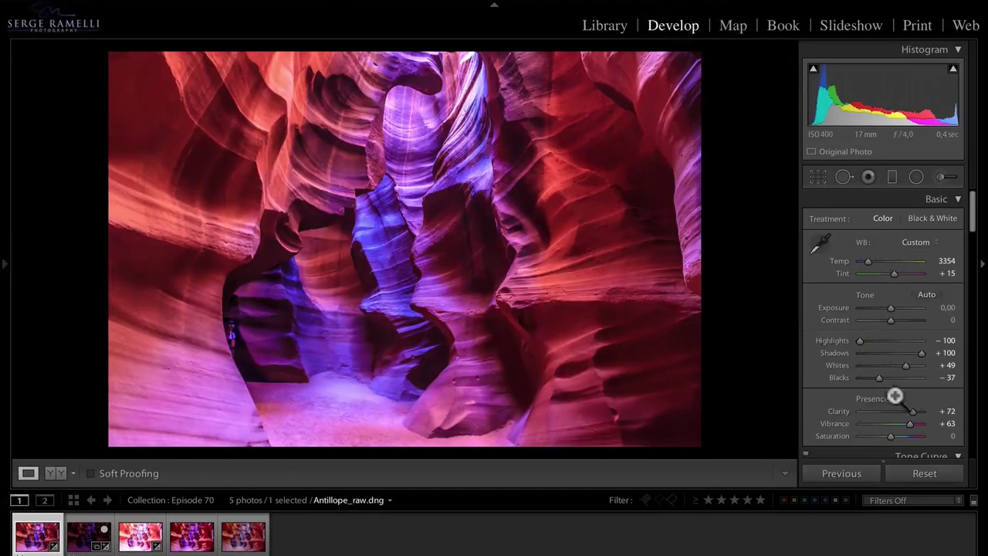
scroll(921, 371, down, 2)
drag(900, 371, 897, 369)
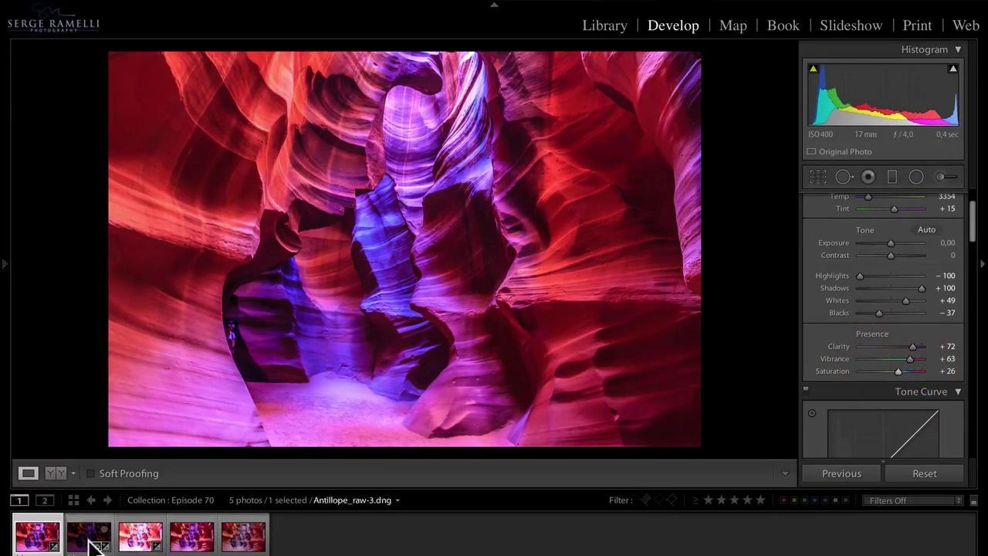
Alternate between HDR_RetouchedLightroom.tif and the more saturated Antillope_raw.dng in Develop, including a magnified view of the rock walls
click(186, 539)
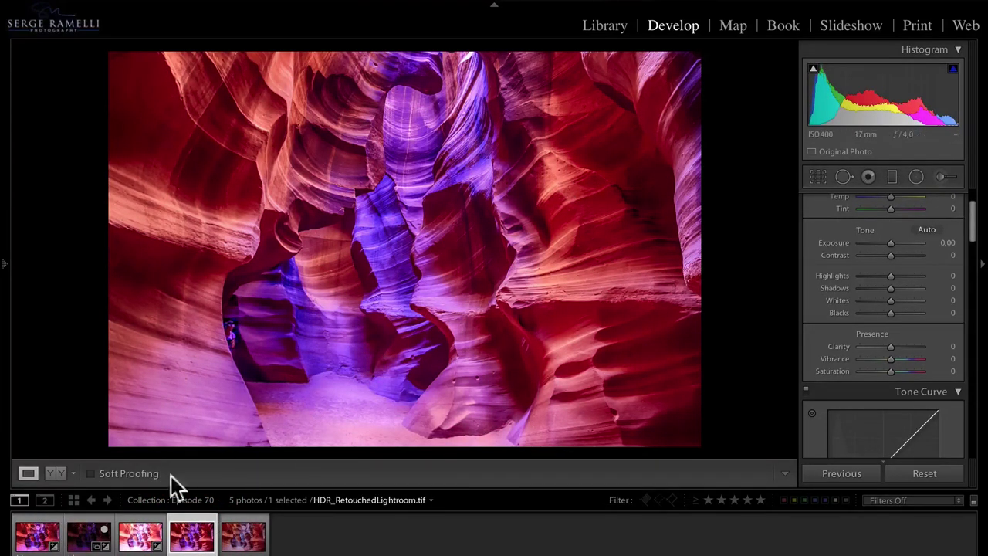
click(35, 538)
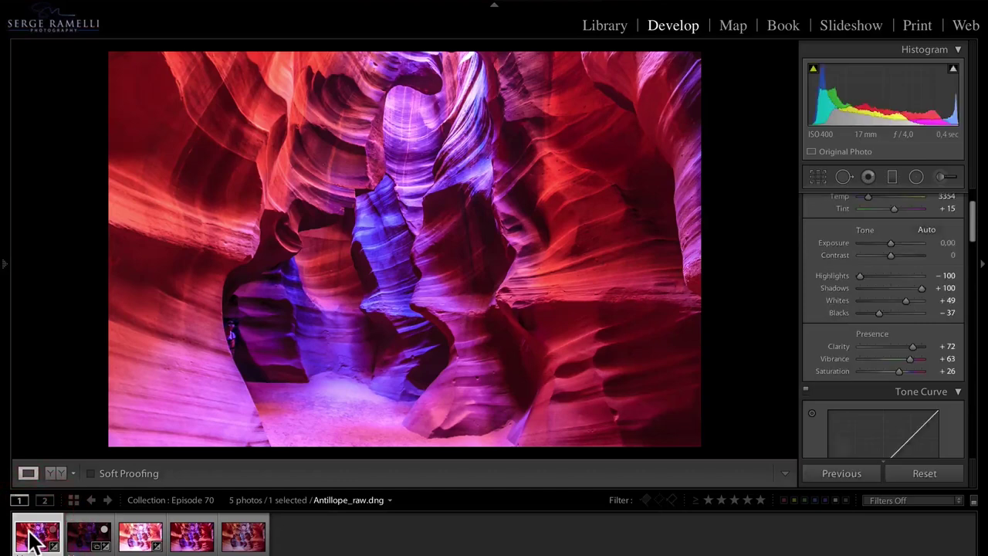
click(201, 539)
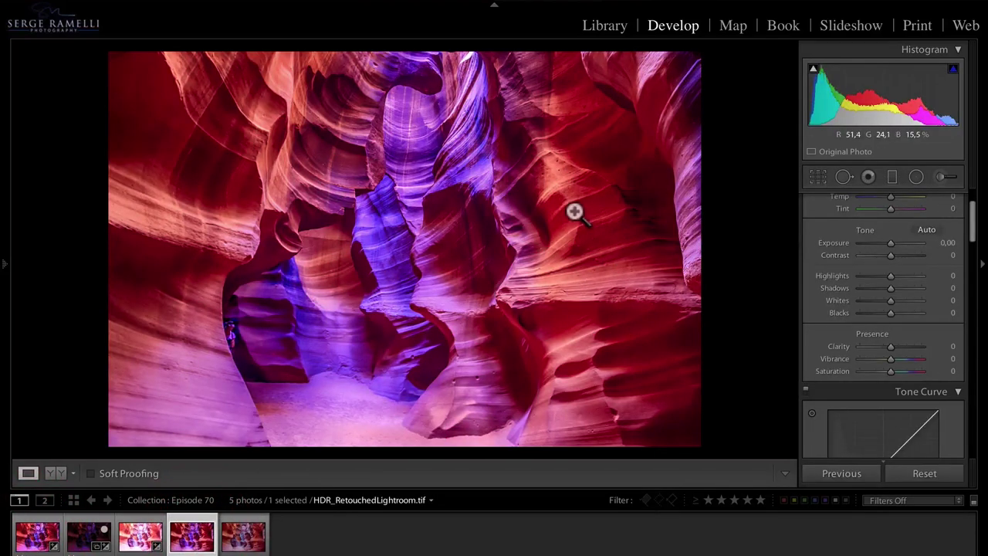
click(583, 205)
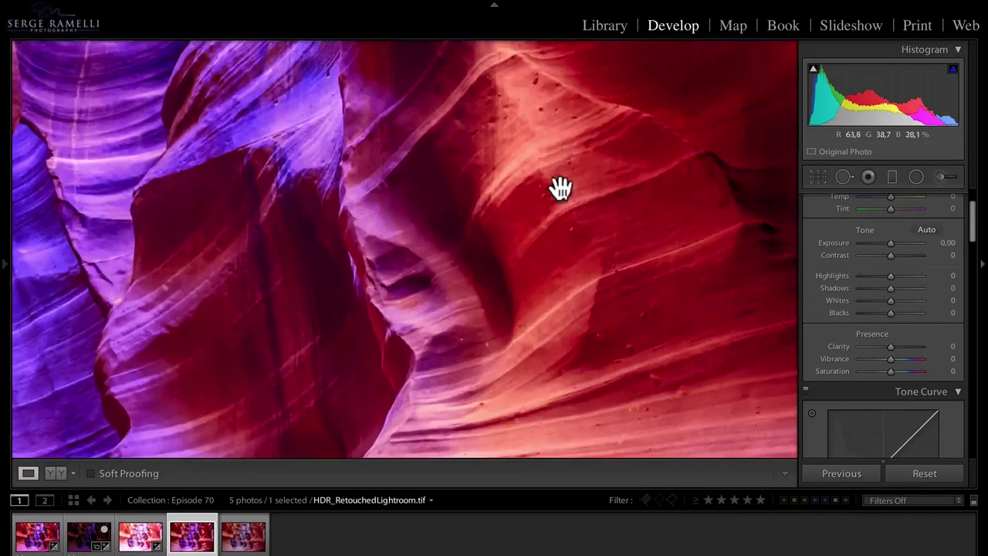
click(35, 538)
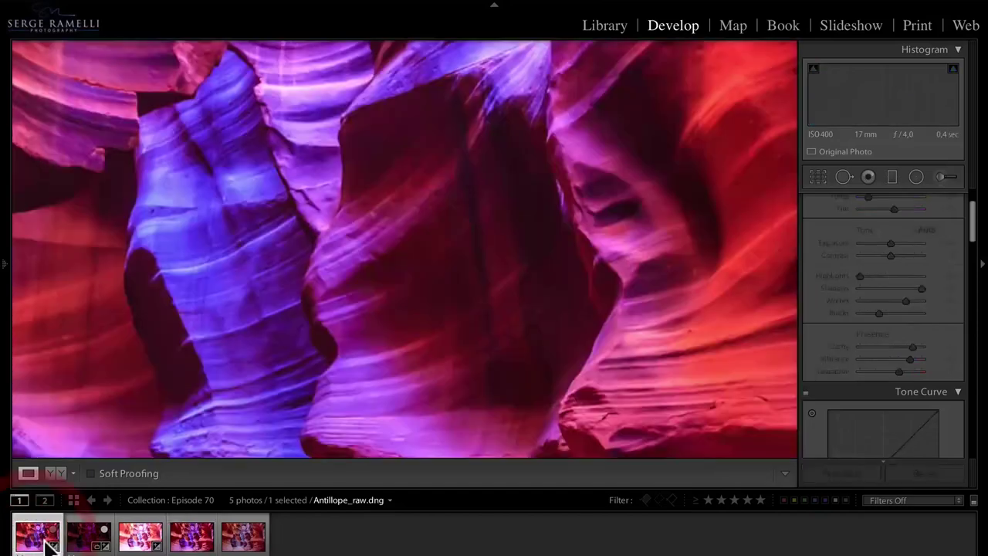
Show Antillope_raw.dng and HDR_RetouchedLightroom.tif in Compare view, inspect the orange-red rock wall at 1:1, and fit both to view
ctrl+click(199, 537)
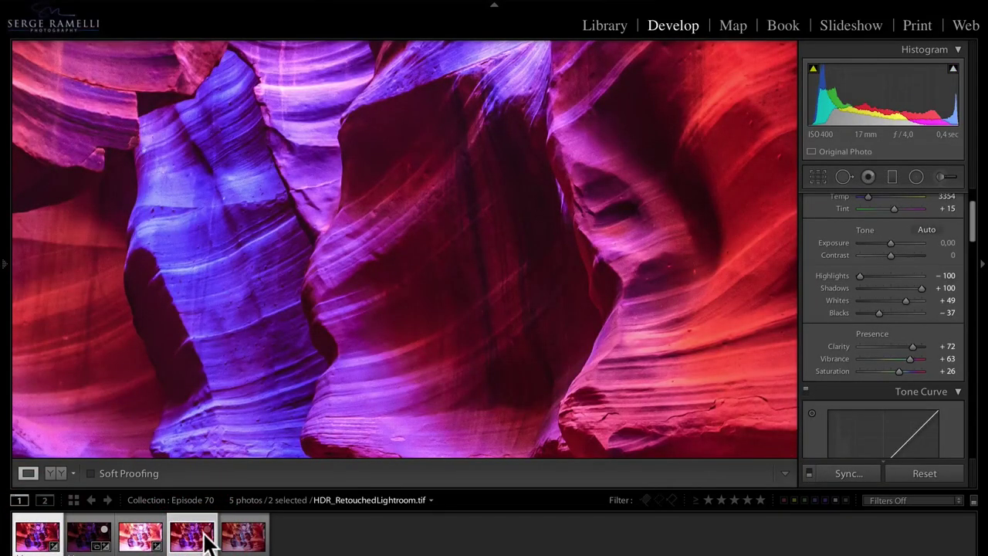
key(c)
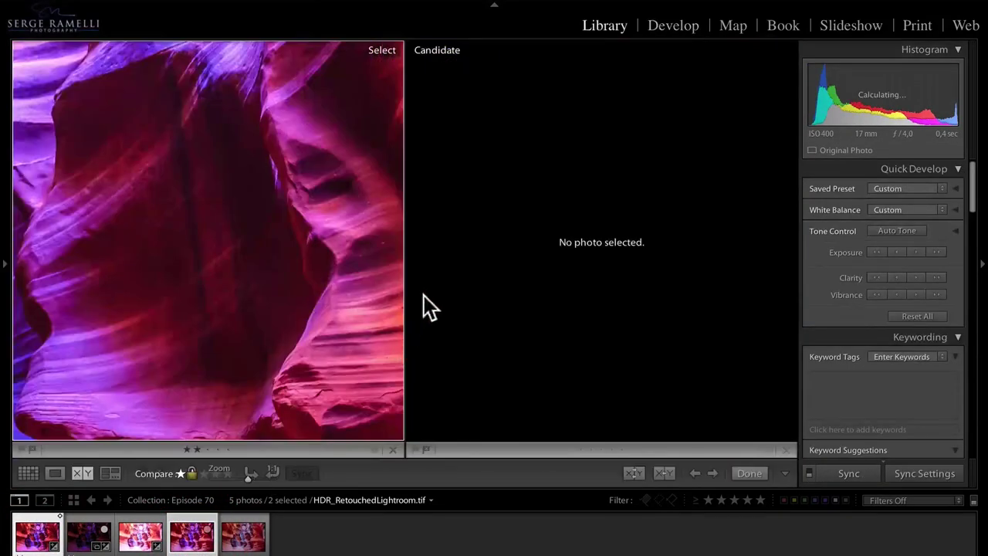
drag(350, 272, 139, 231)
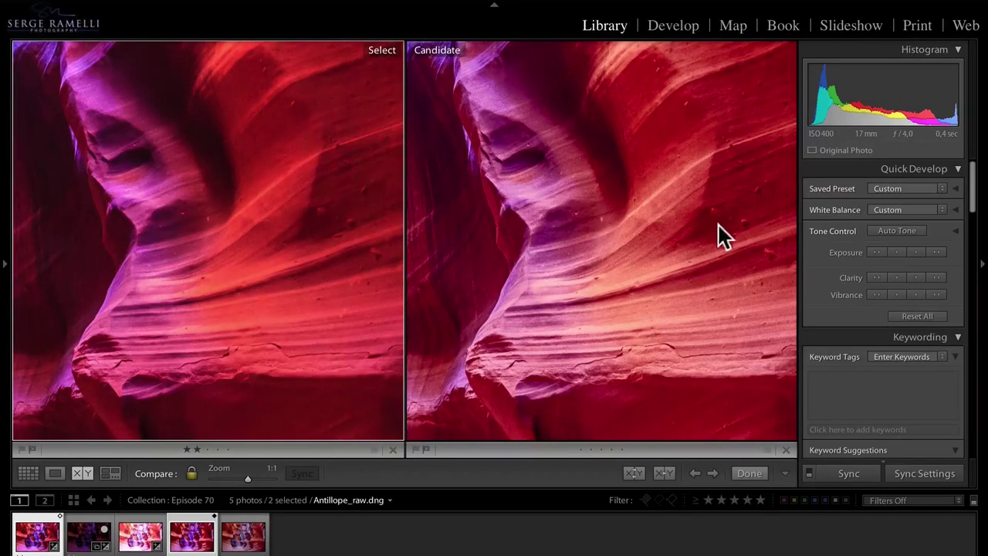
click(558, 194)
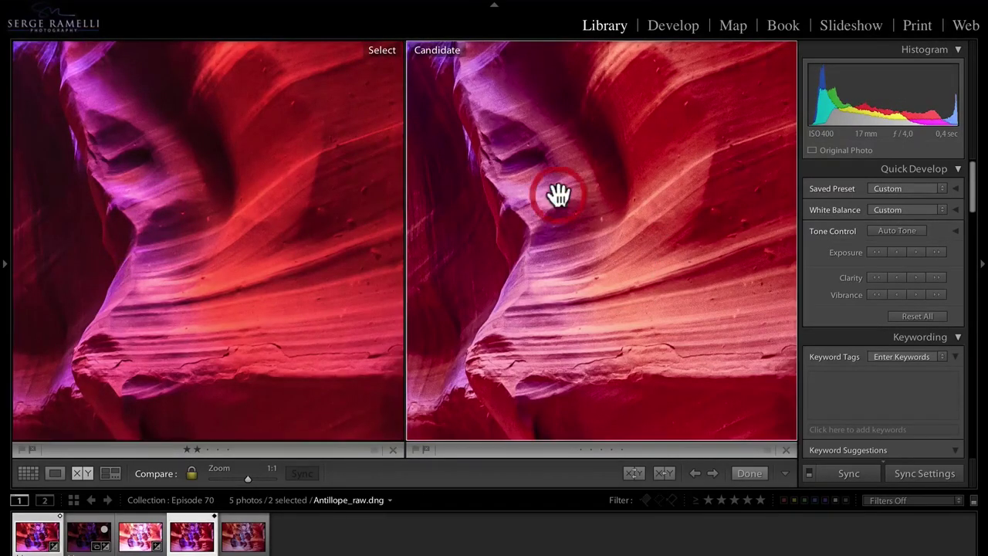
click(586, 235)
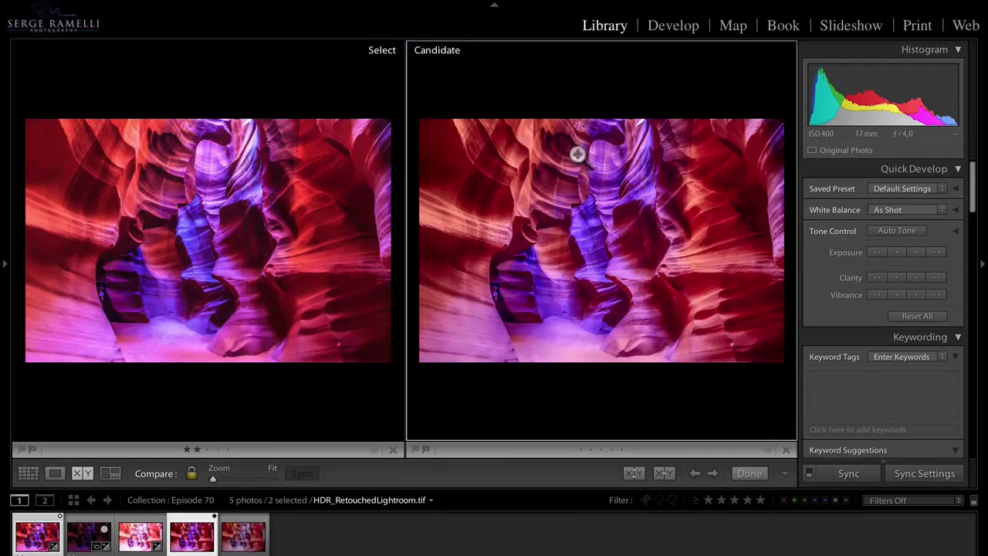
Magnify both compared images to 1:1 again and check detail from the blue column across to the red rock wall
click(609, 214)
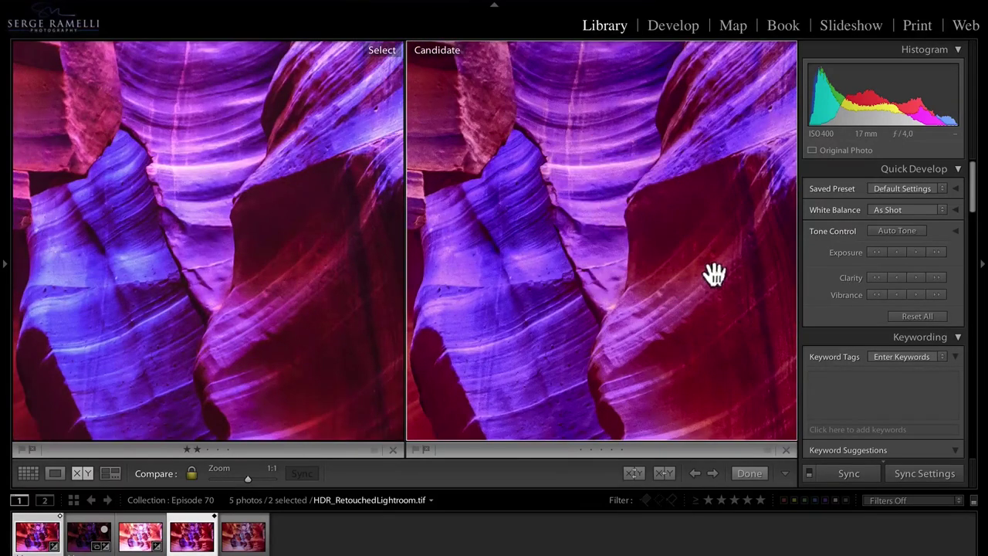
drag(711, 271, 376, 252)
drag(126, 223, 455, 247)
drag(535, 224, 705, 204)
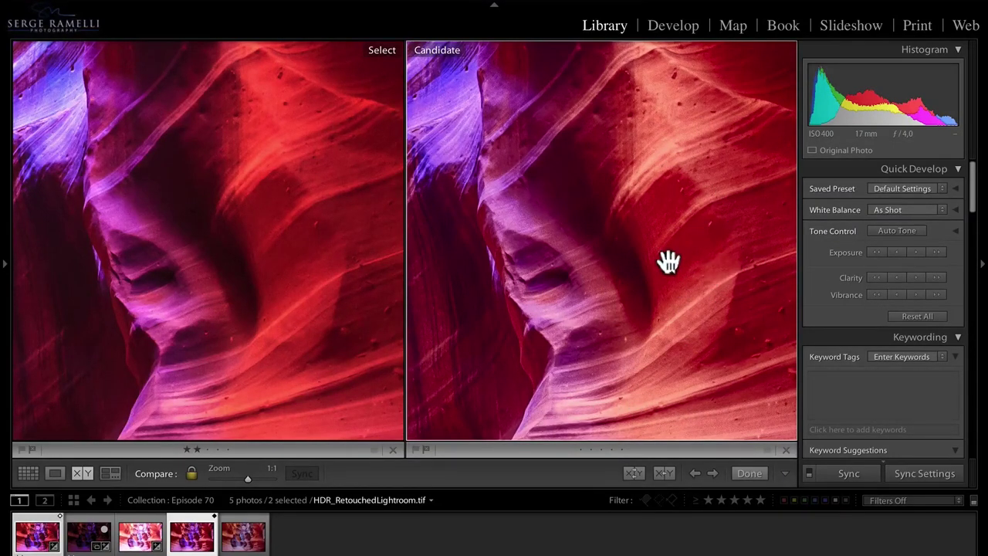
click(626, 299)
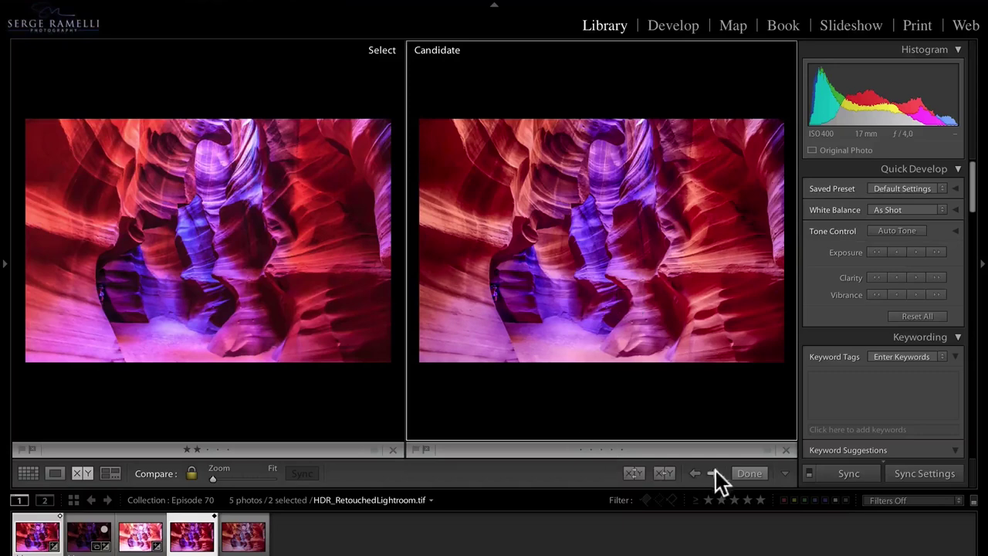
Leave the comparison and view Antillope_raw.dng and HDR_RetouchedLightroom.tif in turn, magnifying the figure at the cave edge in the HDR image
click(740, 472)
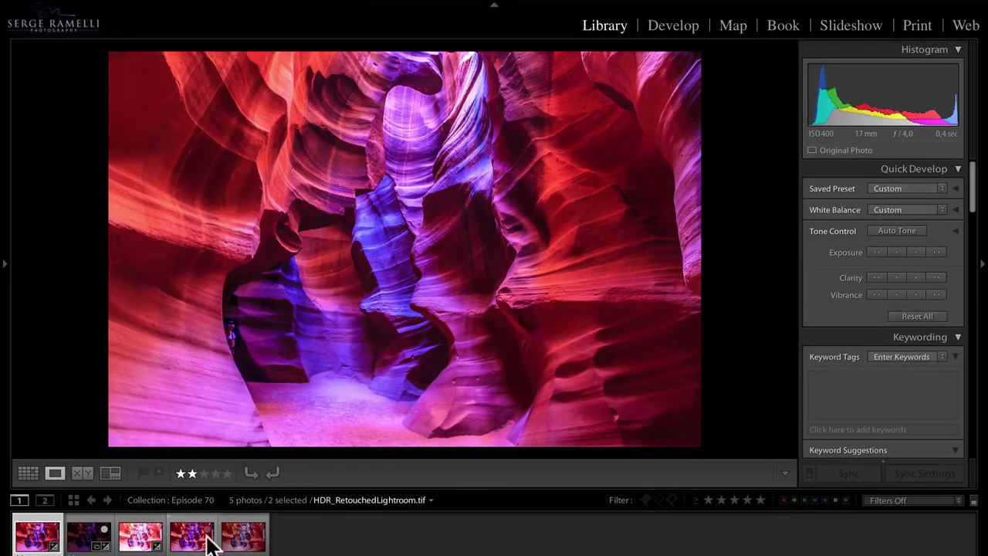
click(20, 538)
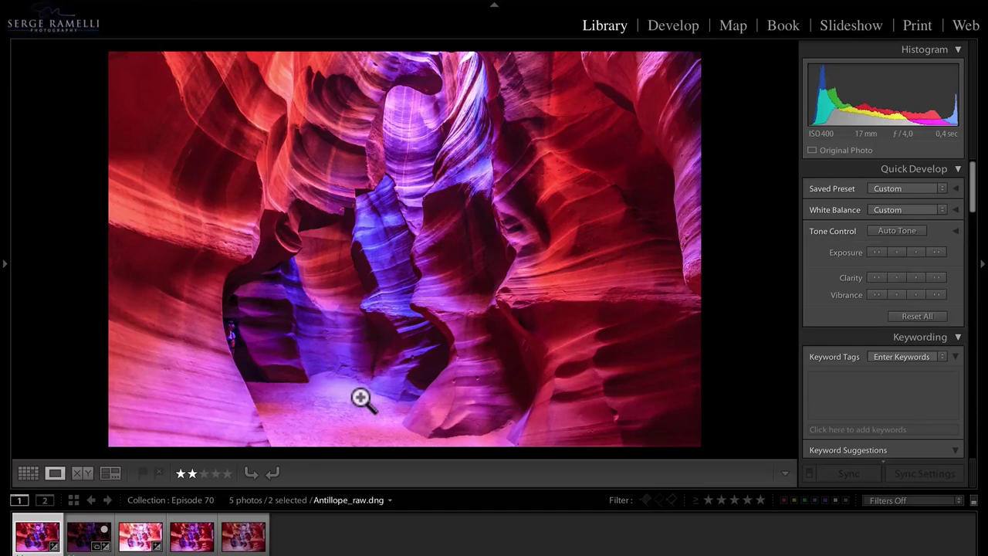
click(187, 534)
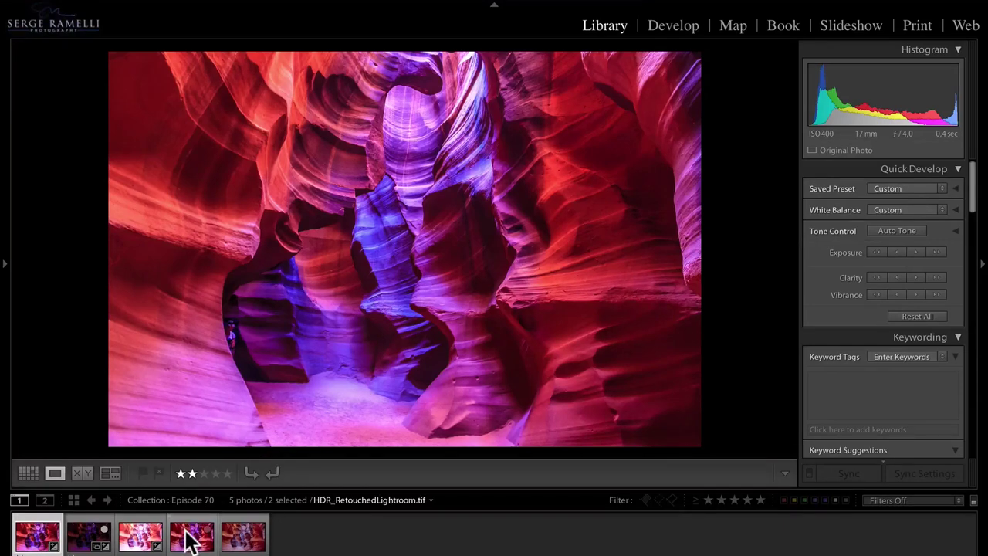
click(189, 538)
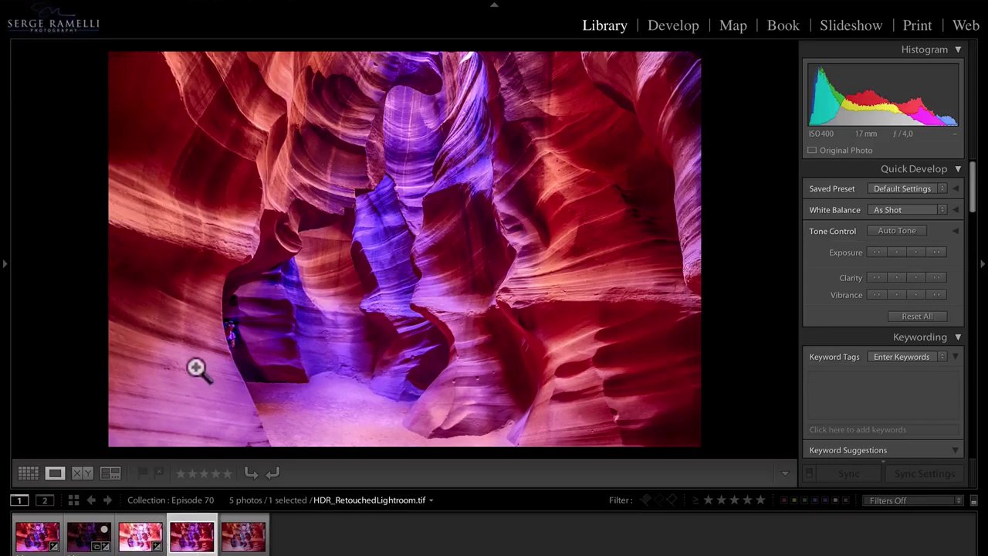
click(223, 343)
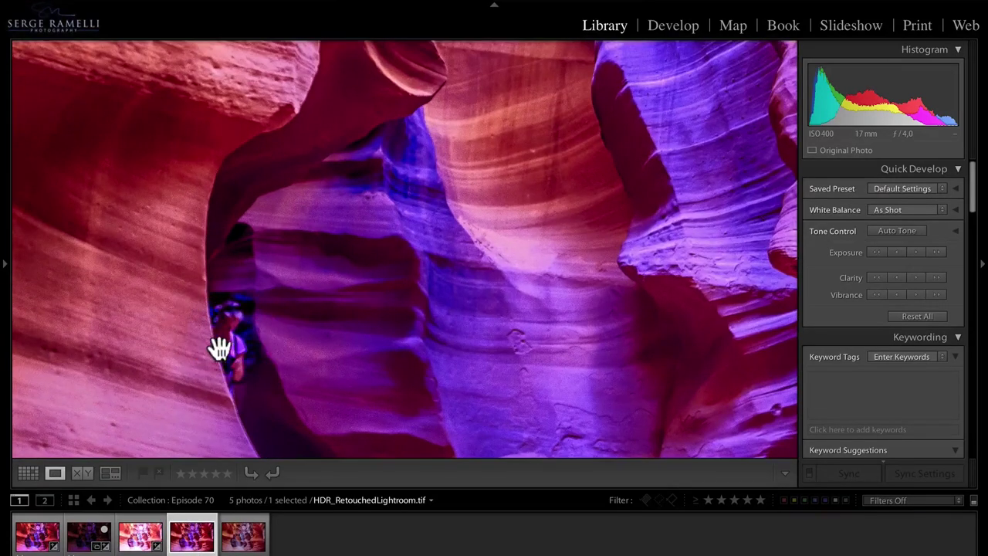
click(35, 536)
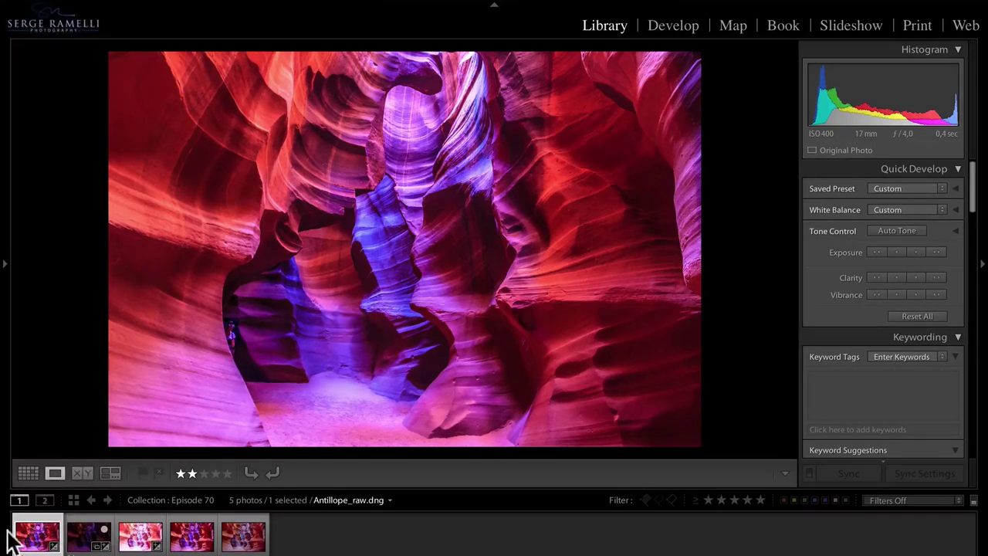
Open Antillope_raw.dng from the Lightroom Library in Adobe Photoshop CC for editing
right_click(32, 536)
mouse_move(131, 288)
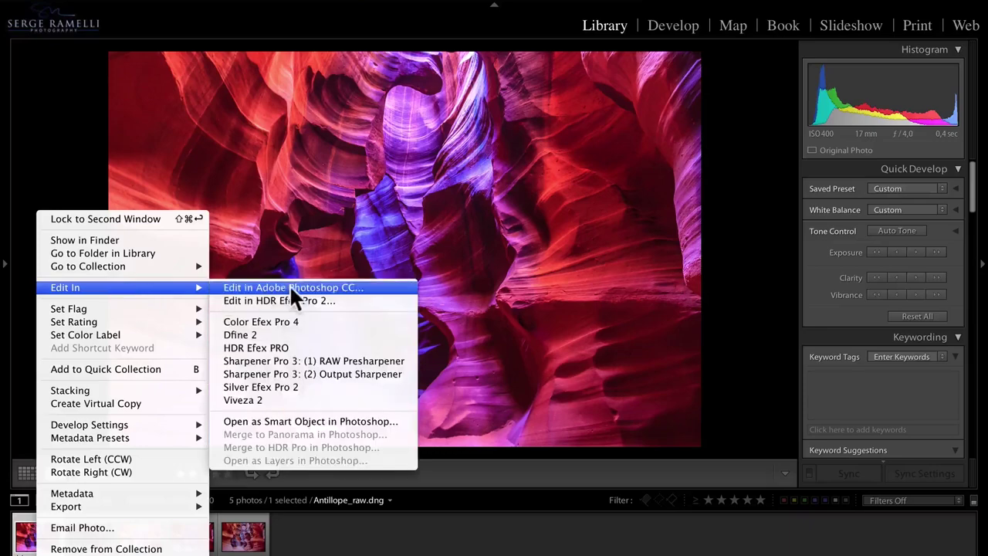
click(288, 287)
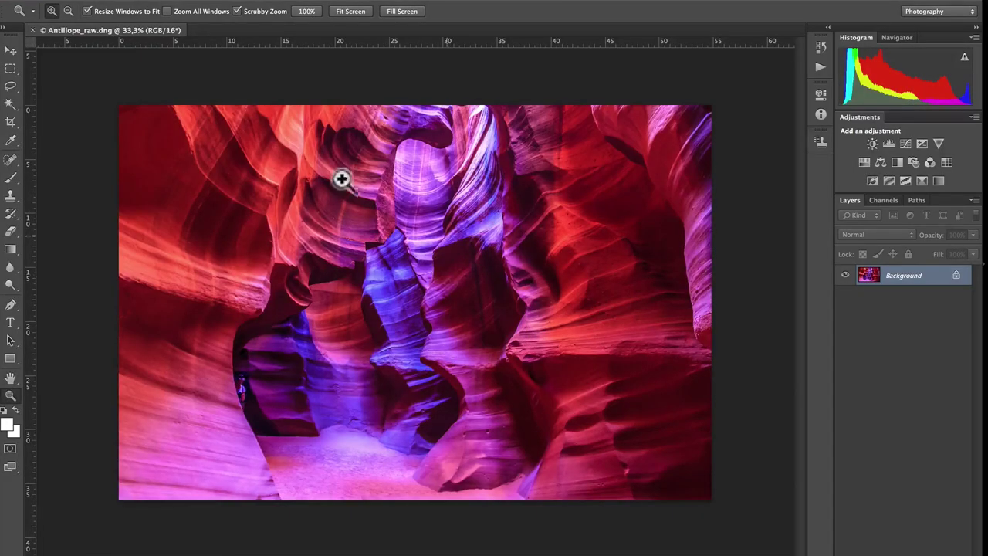
Launch the Nik Collection's Color Efex Pro 4 filter on the canyon image
click(297, 2)
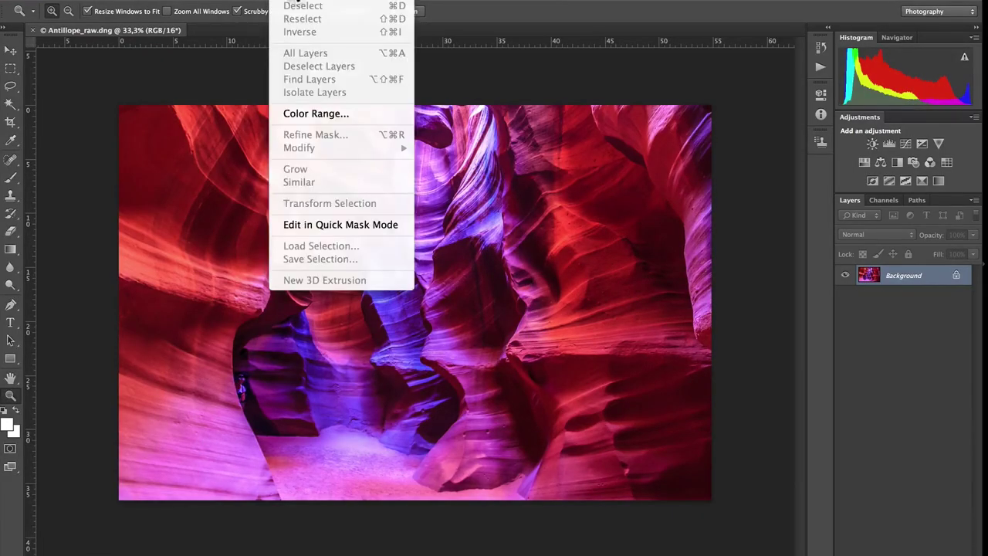
mouse_move(332, 2)
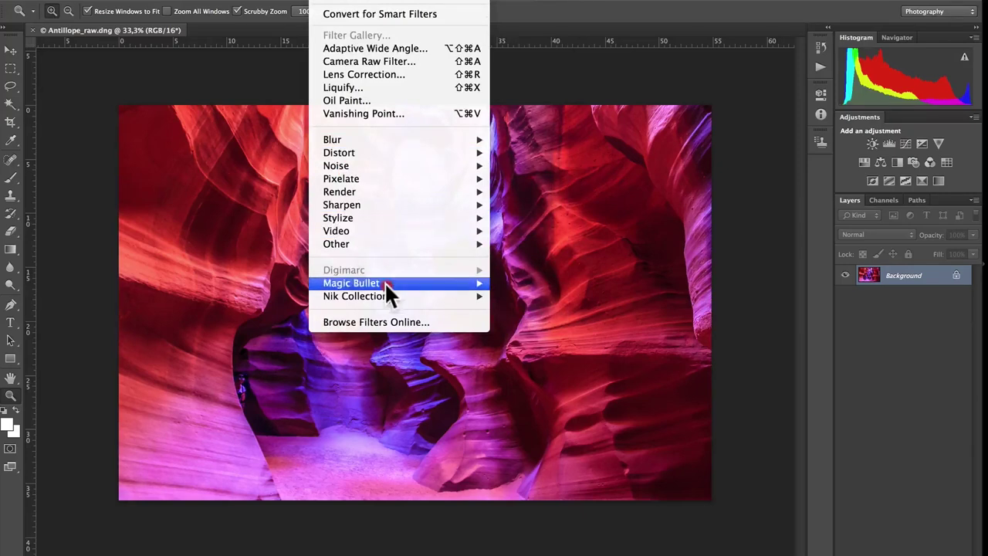
mouse_move(392, 296)
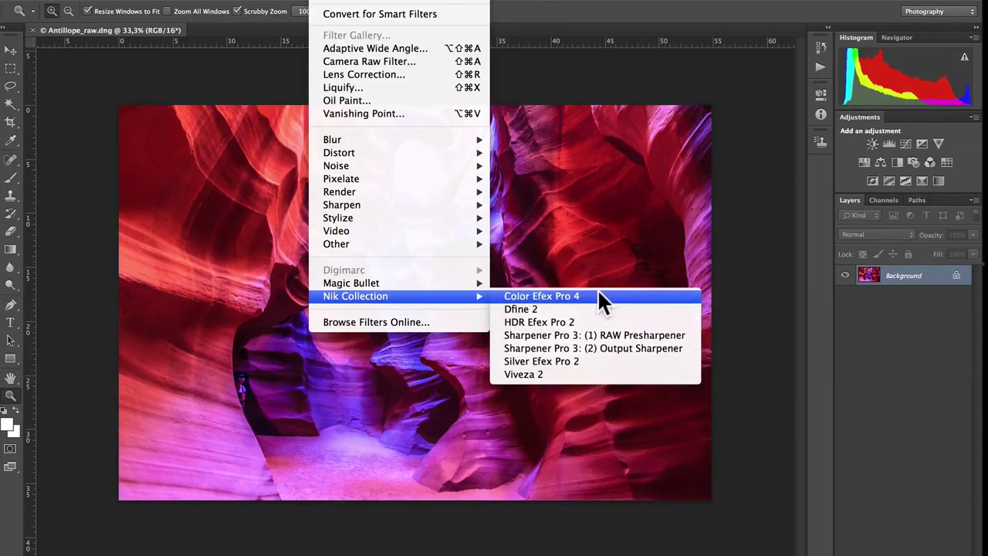
click(537, 295)
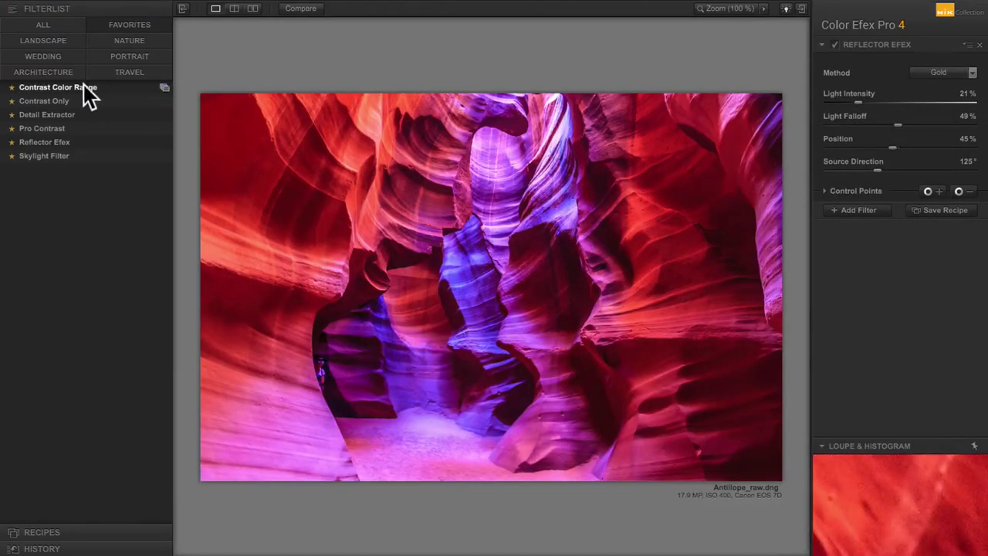
Browse the full filter list and preview Bi-Color, Bleach Bypass, Brilliance / Warmth, Color Stylizer, Cross Balance and Film Grain on the image
click(48, 26)
scroll(118, 194, down, 5)
scroll(118, 195, down, 4)
scroll(117, 195, up, 8)
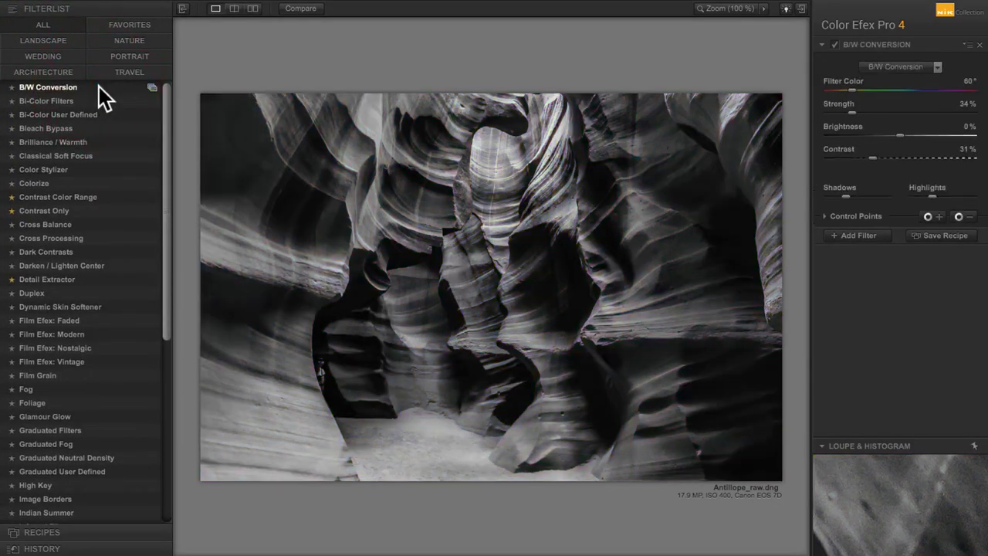
click(88, 101)
click(89, 114)
click(87, 129)
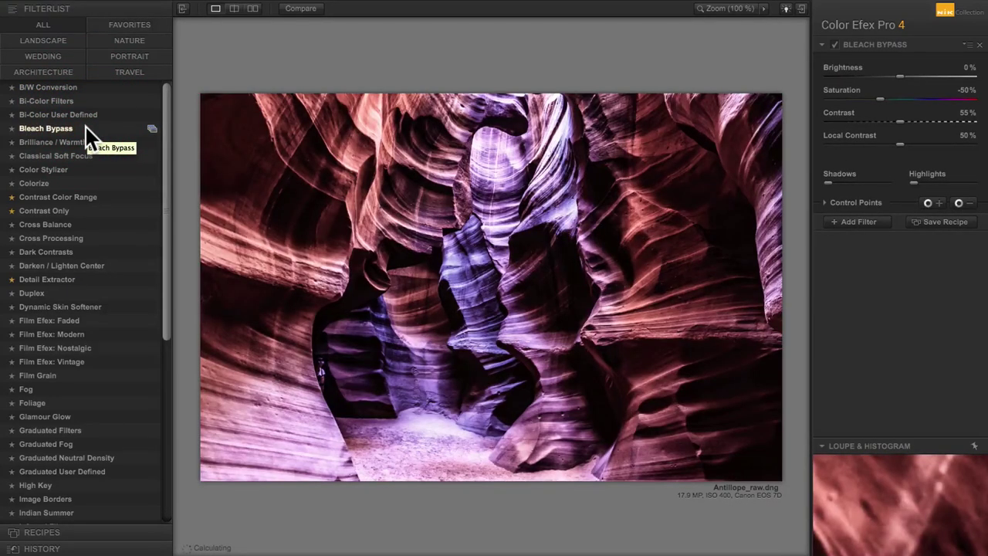
click(88, 142)
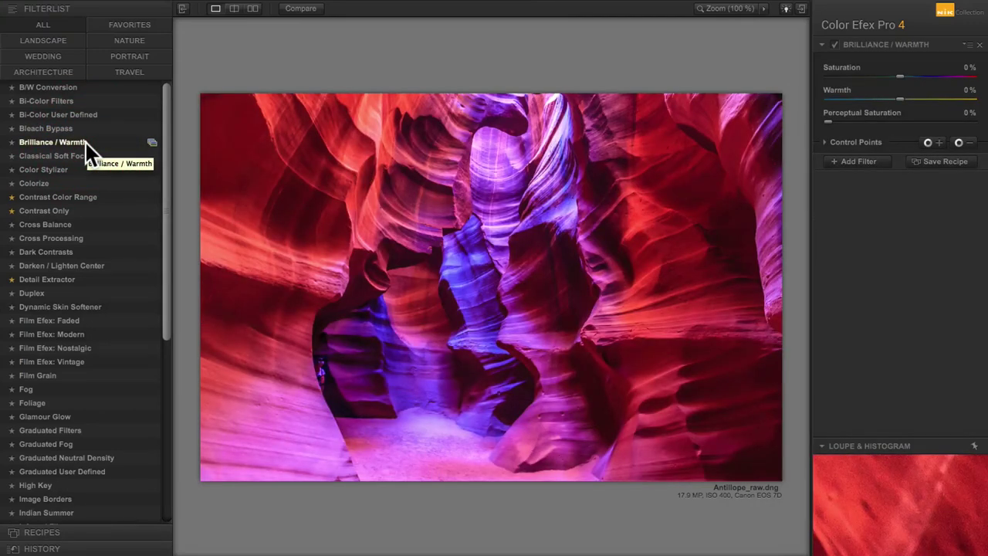
click(84, 170)
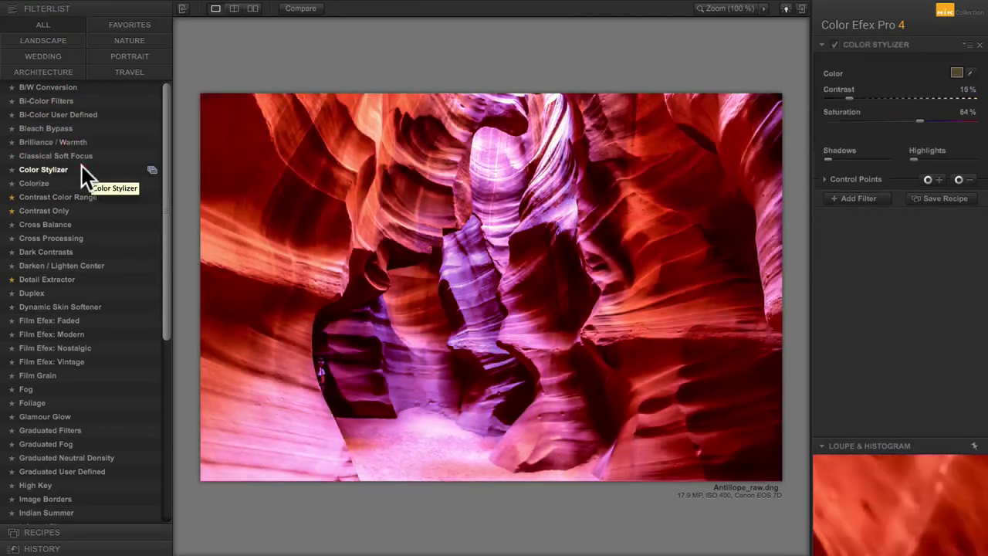
click(92, 225)
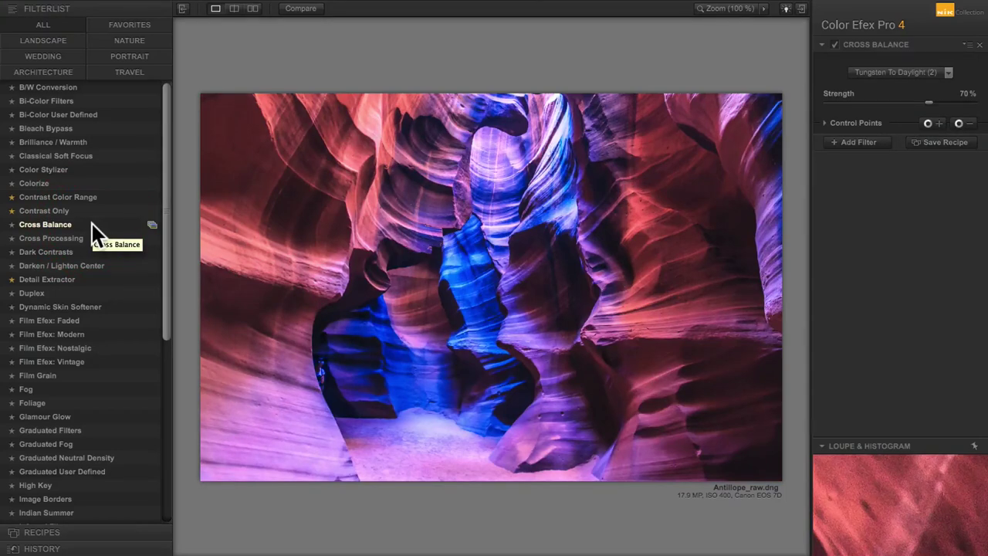
click(71, 376)
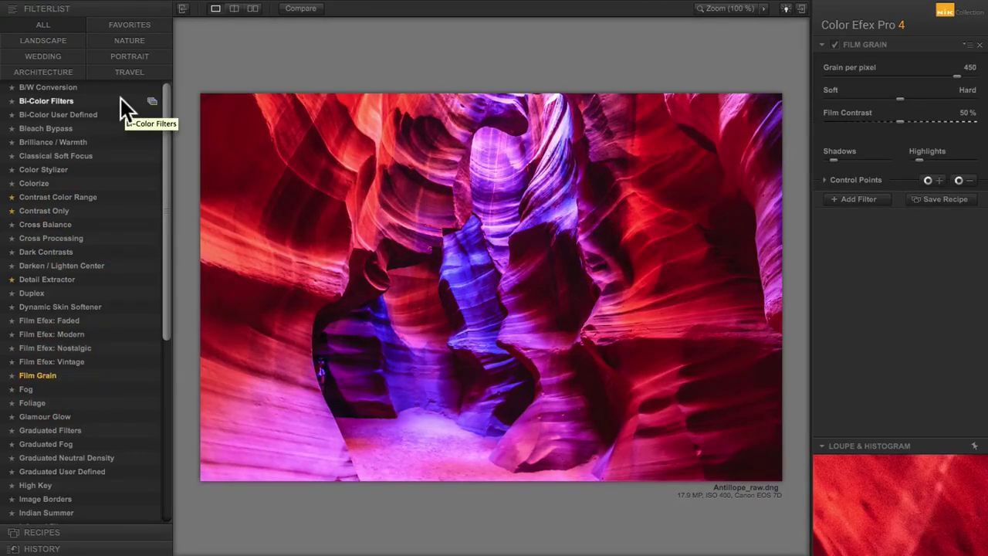
Apply Detail Extractor from the favorite filters, compare the image with and without it, and set its strength to 26%
click(142, 22)
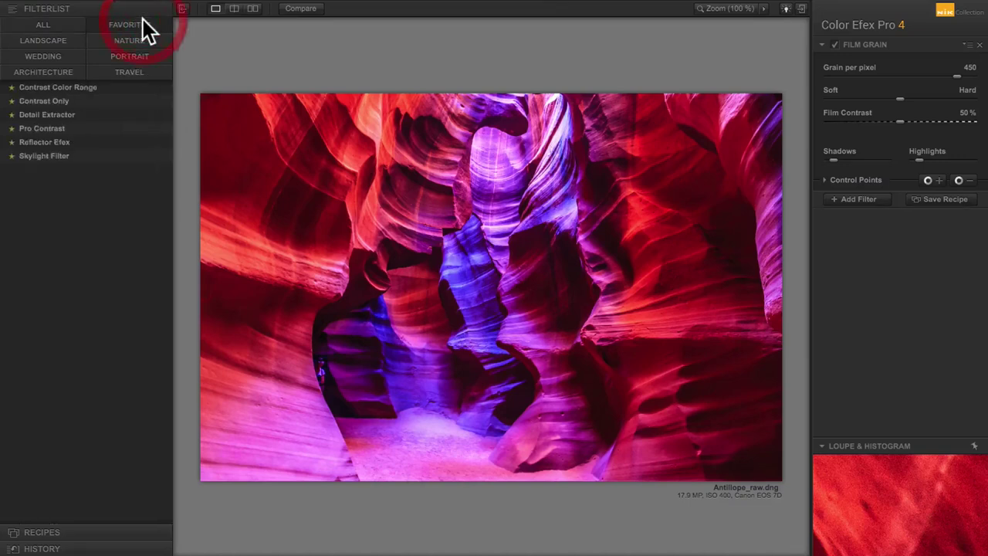
click(106, 122)
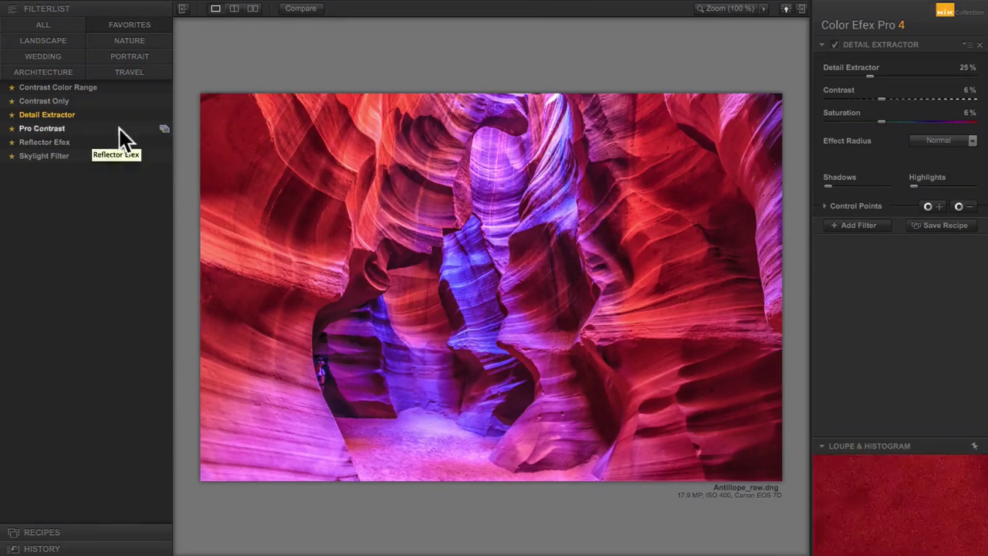
click(835, 45)
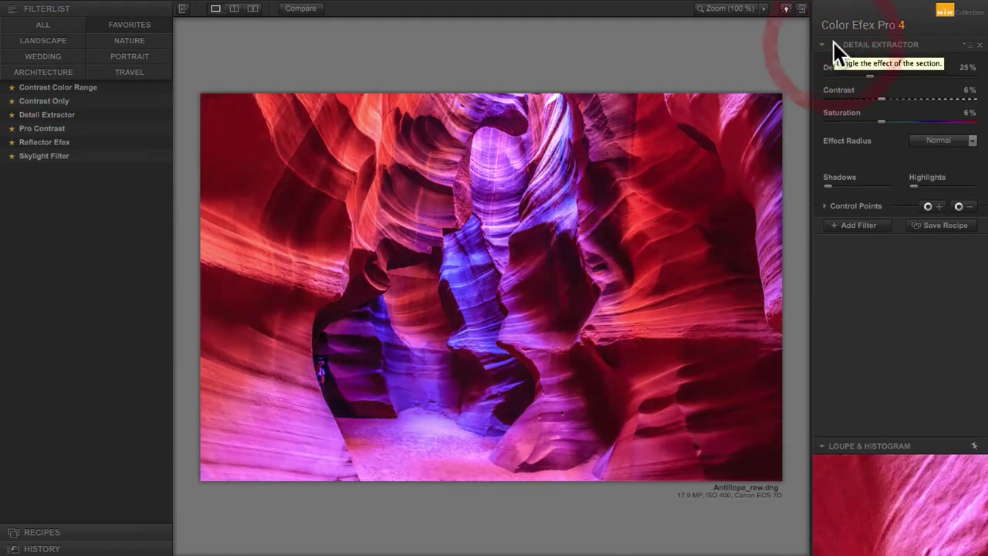
click(835, 45)
click(835, 45)
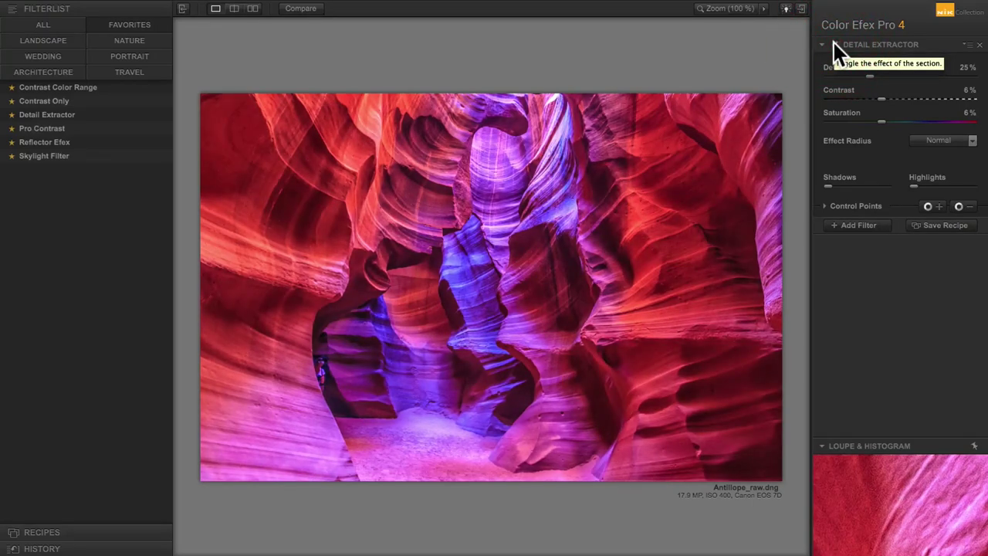
click(928, 74)
click(868, 76)
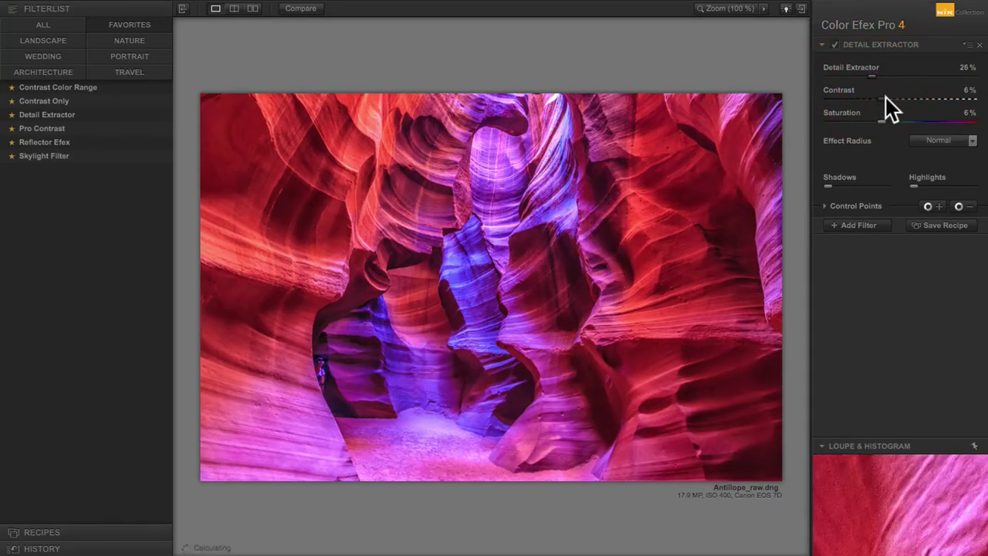
Add a Pro Contrast filter with Correct Contrast 11% and Dynamic Contrast 15%, and apply both filters to the Photoshop document
click(868, 224)
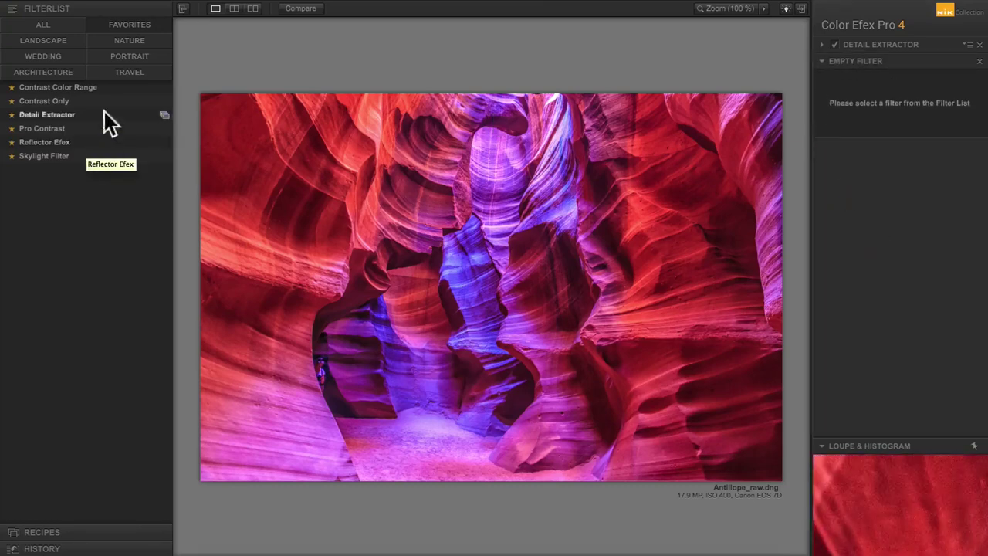
click(42, 129)
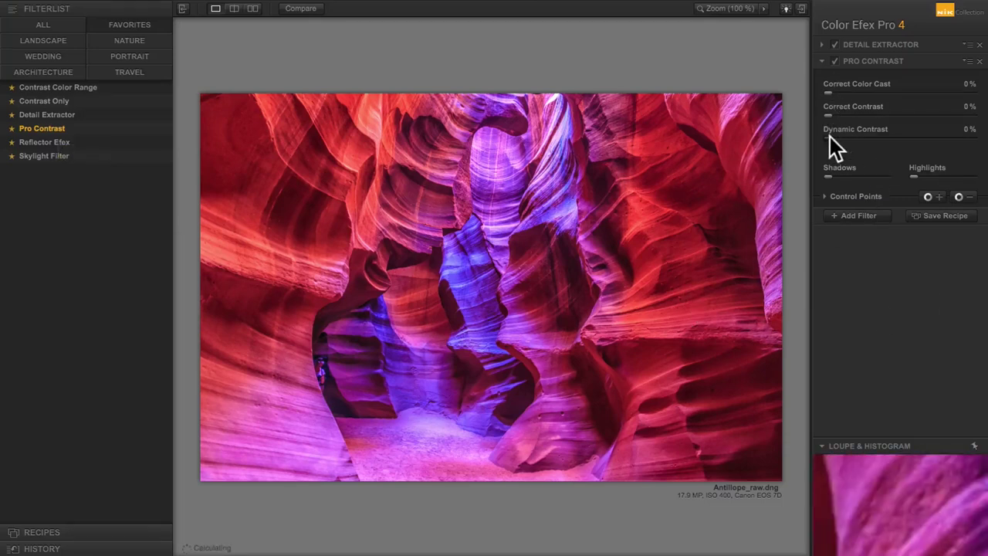
click(835, 90)
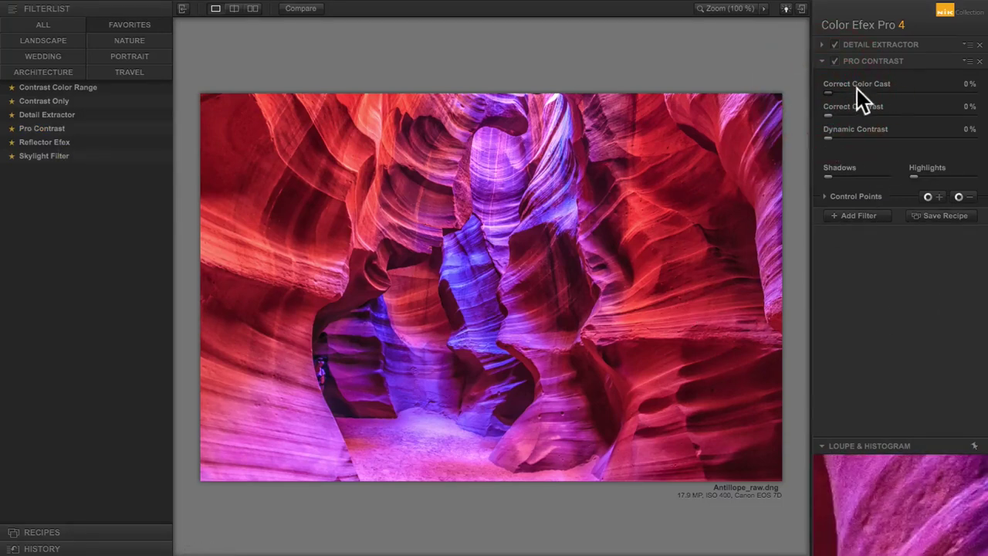
drag(830, 92, 848, 137)
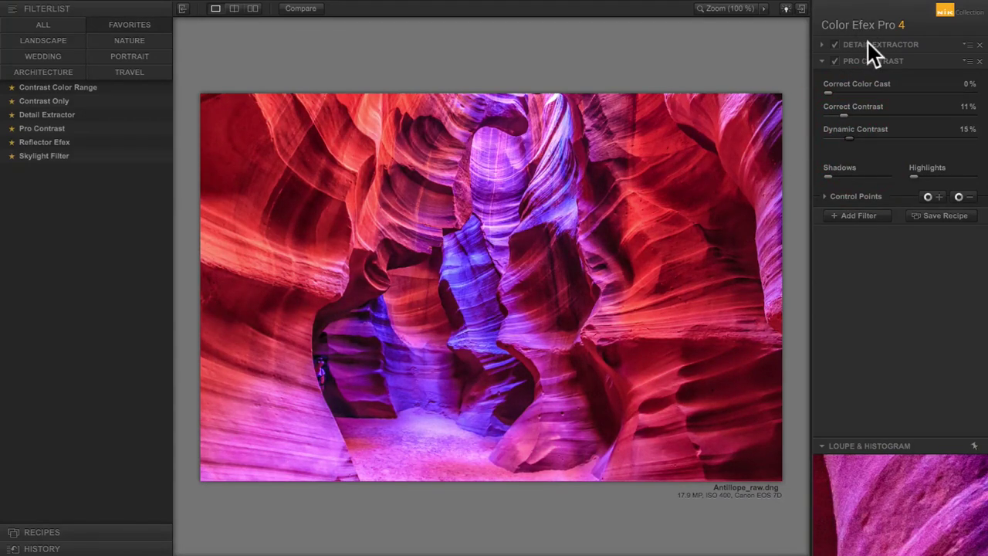
click(836, 60)
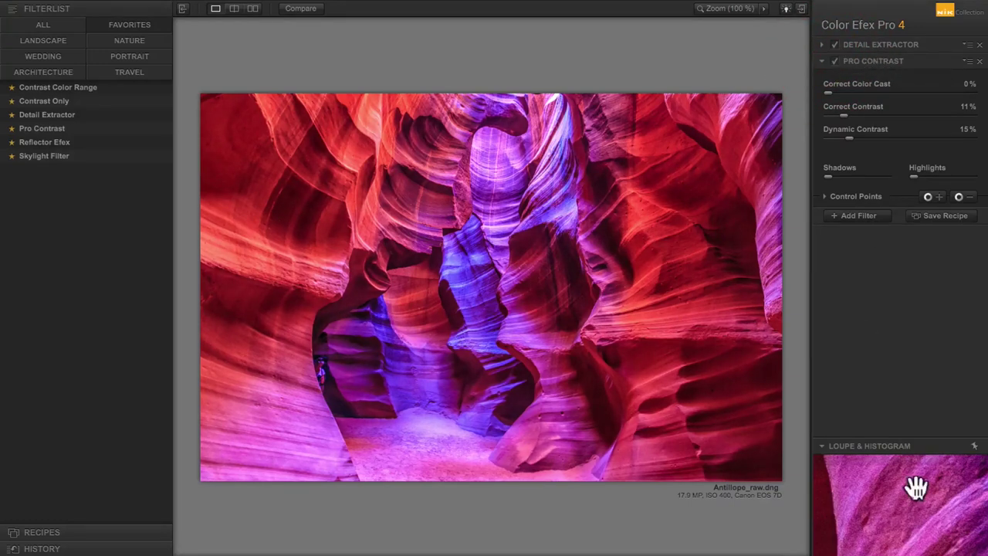
click(948, 545)
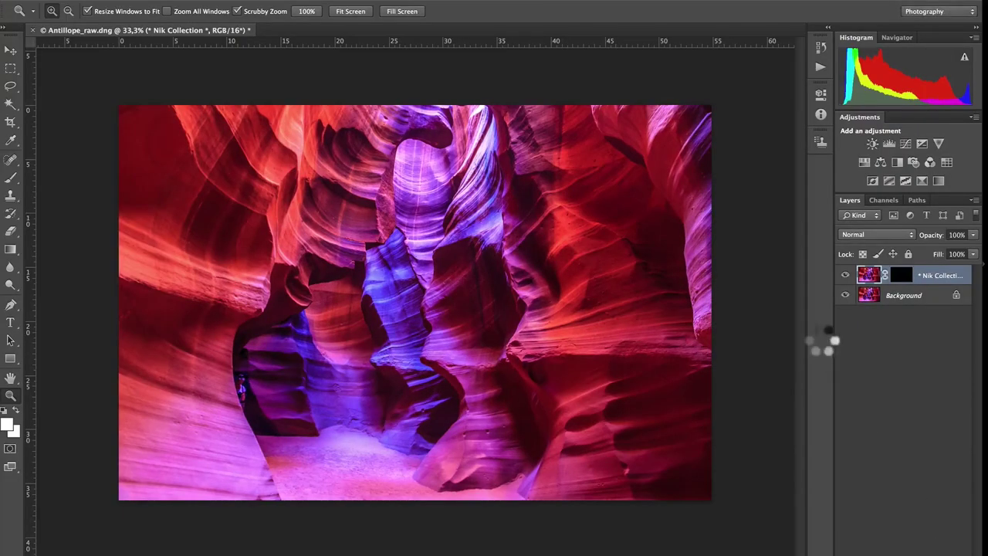
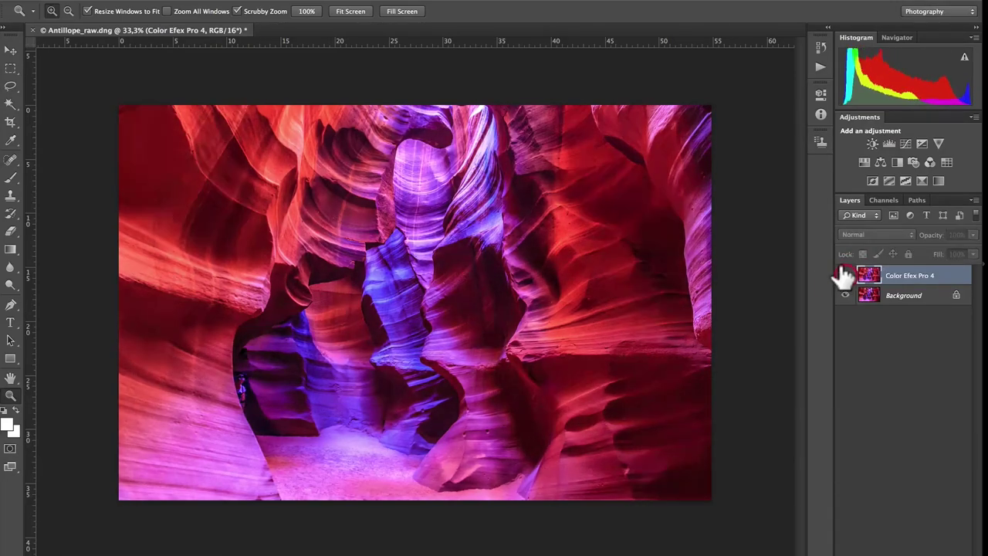
Compare the image with the Color Efex Pro 4 layer hidden and shown, both at full view and magnified on the central rocks
click(845, 276)
click(845, 275)
click(845, 275)
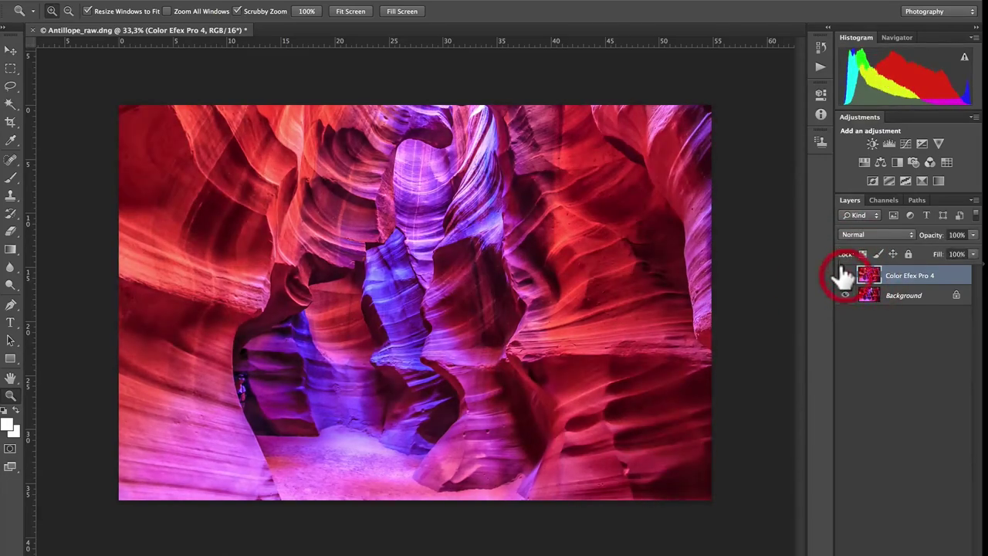
click(426, 316)
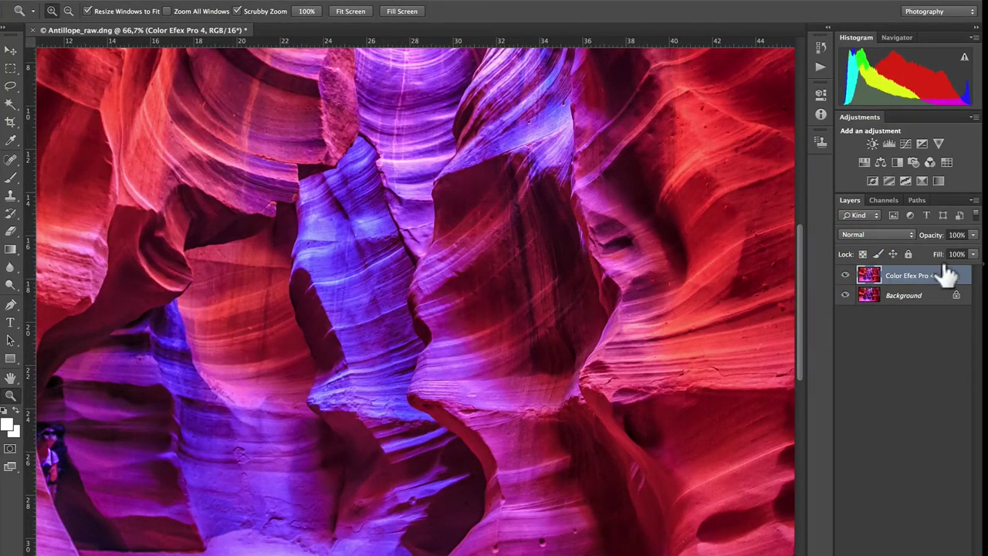
click(845, 276)
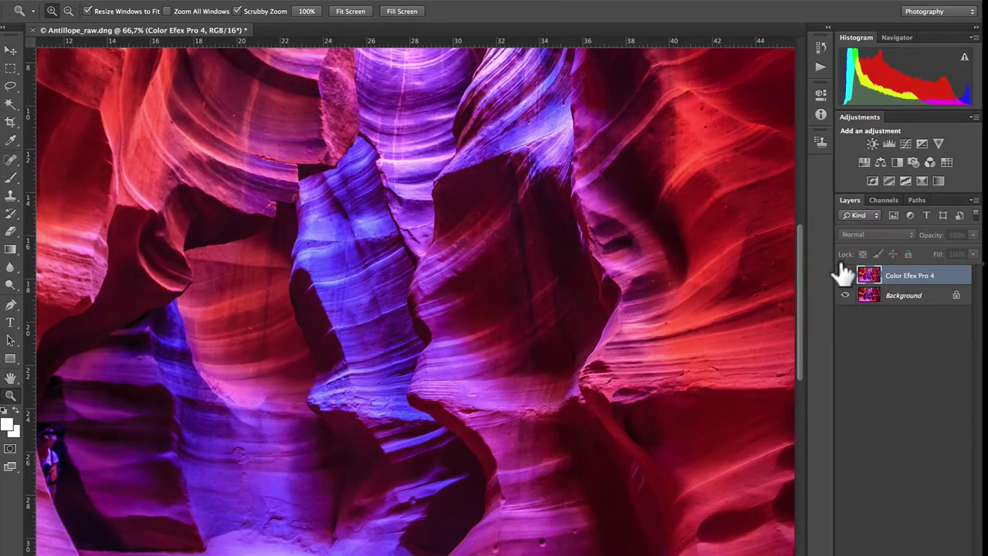
click(845, 276)
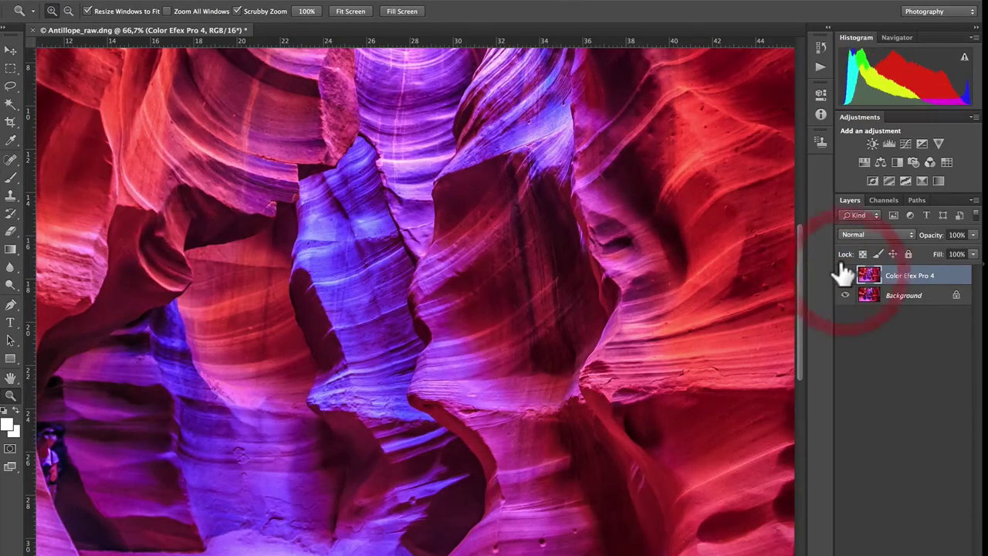
alt+click(512, 261)
alt+click(512, 260)
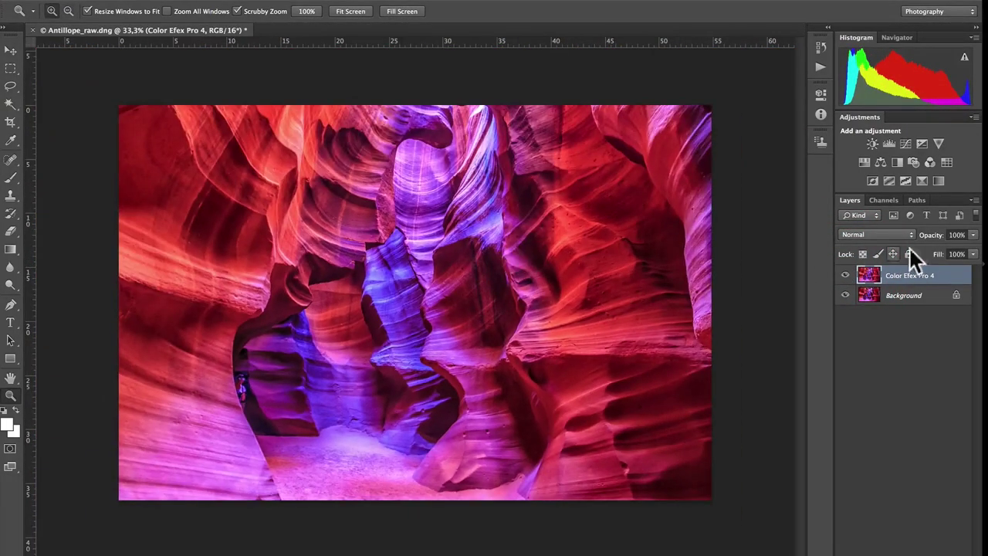
Lower the Color Efex Pro 4 layer's opacity to 67% and compare the image with and without the layer
drag(934, 235, 911, 230)
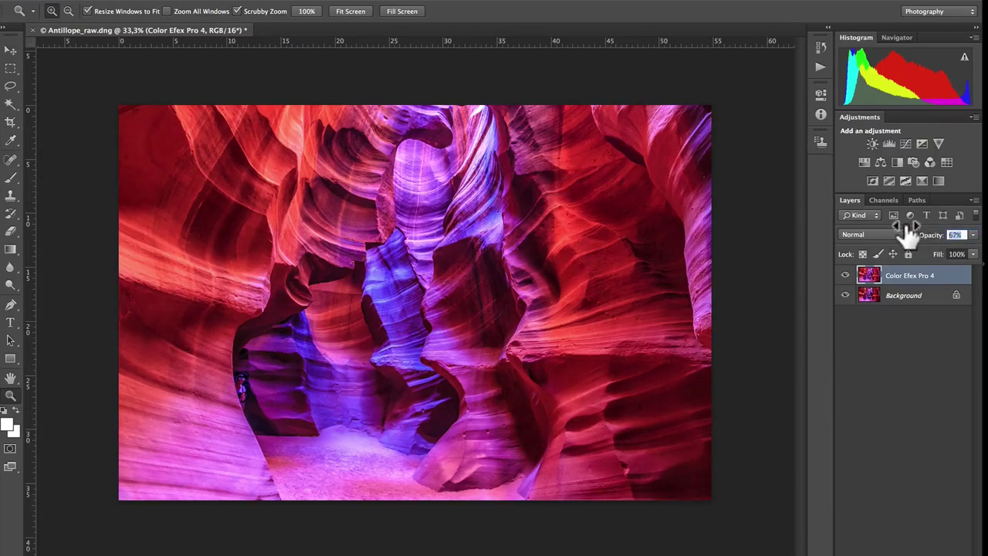
click(845, 275)
click(845, 275)
click(845, 275)
click(845, 275)
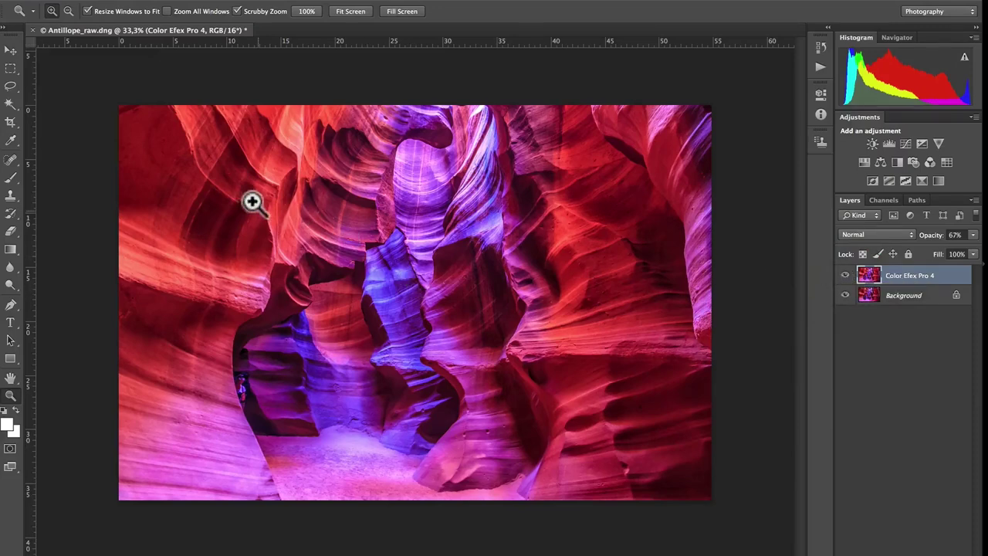
click(122, 3)
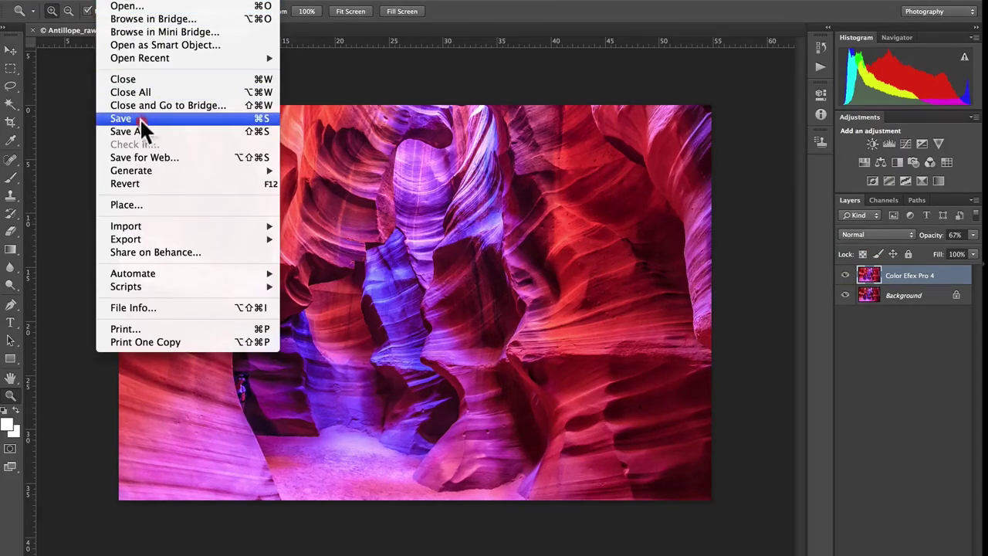
click(484, 192)
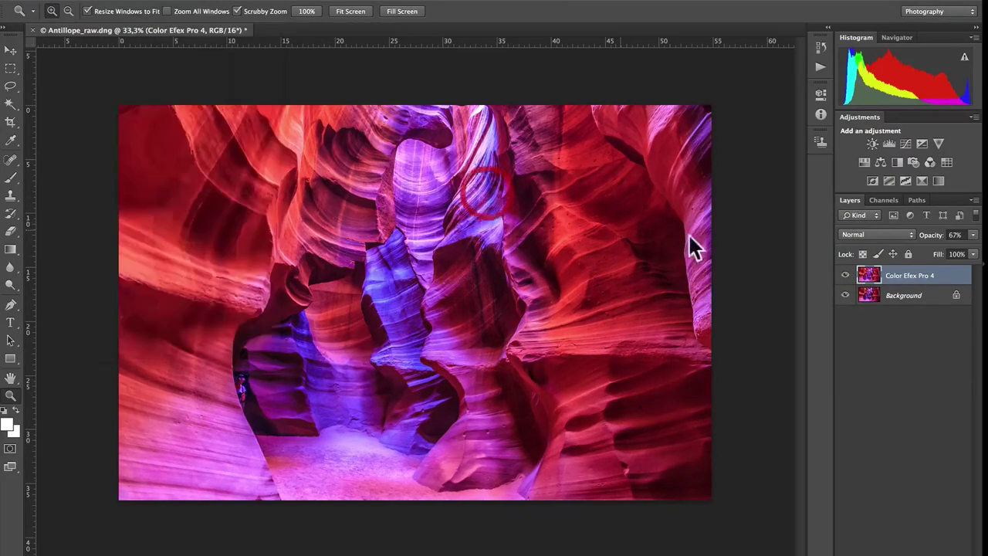
Magnify the figure at the dark cave edge to 200% to inspect its detail
click(231, 382)
click(229, 382)
click(236, 379)
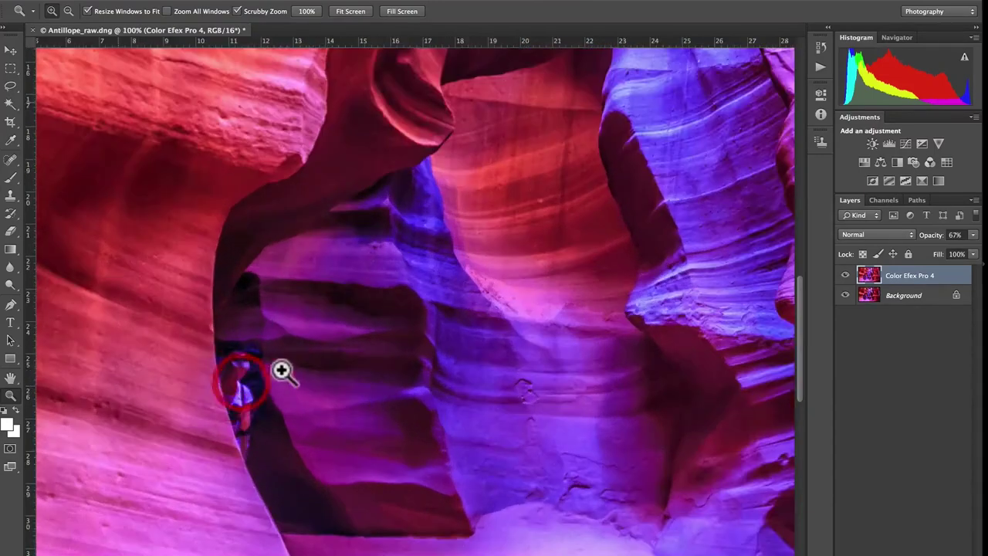
click(225, 388)
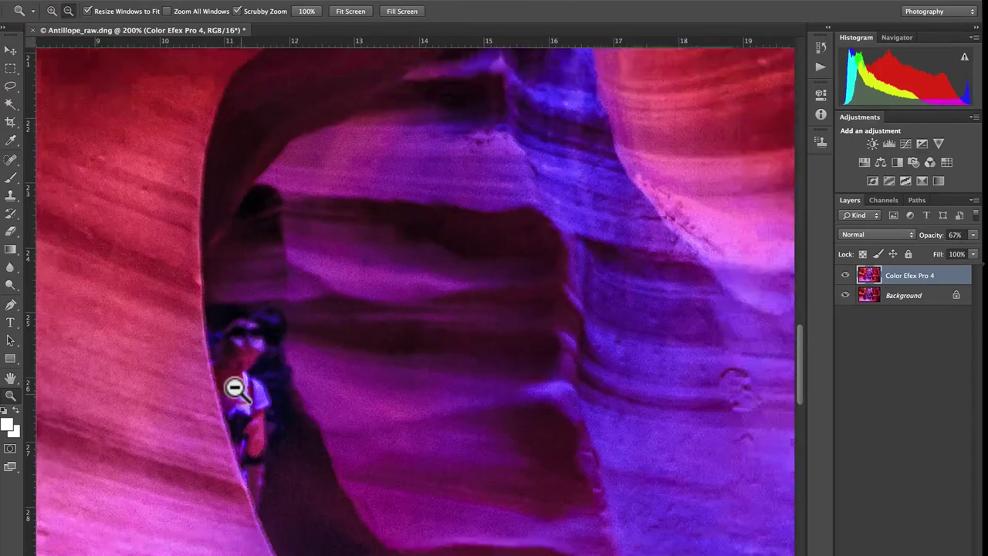
Merge the Color Efex Pro 4 layer with the Background layer and duplicate the merged layer
alt+click(235, 388)
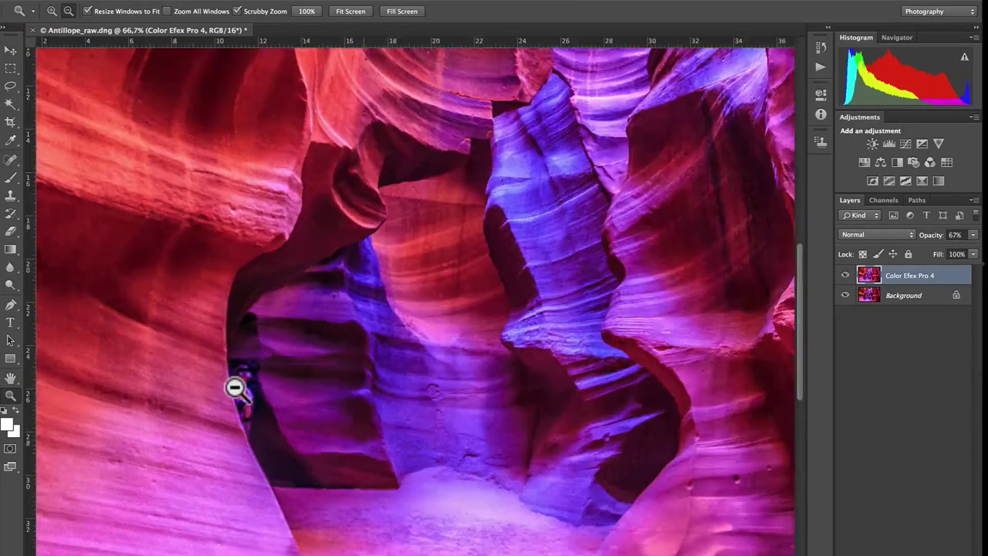
alt+click(235, 389)
alt+click(241, 387)
alt+click(242, 386)
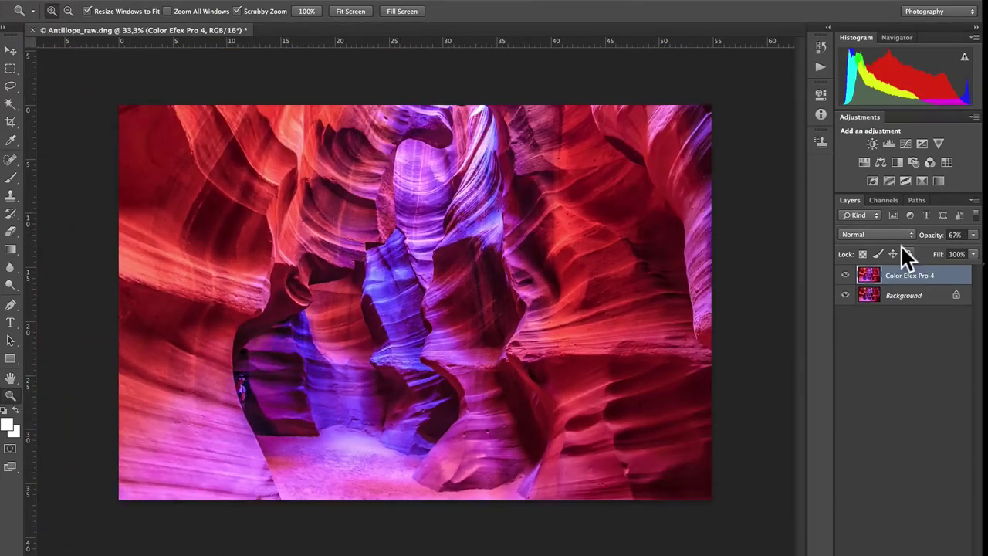
shift+click(901, 295)
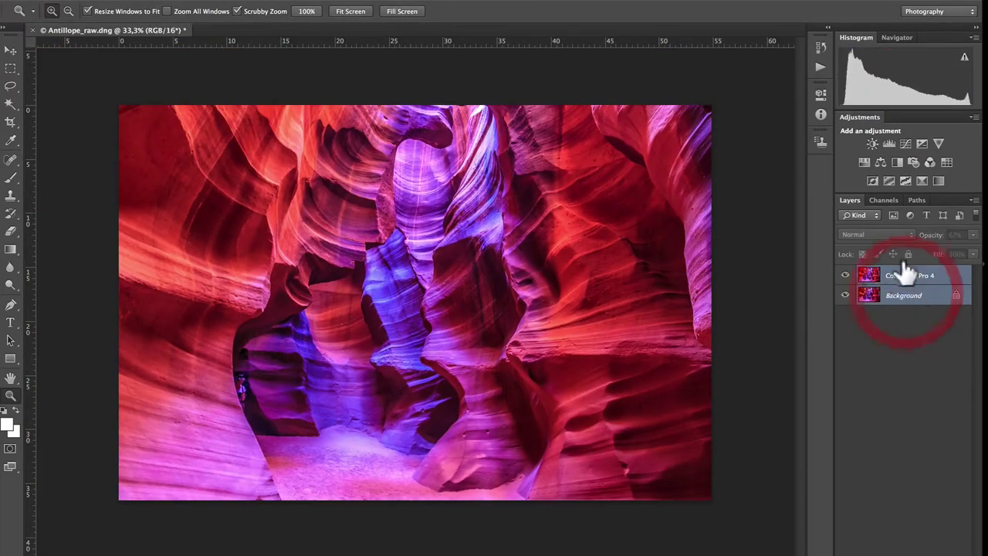
click(270, 1)
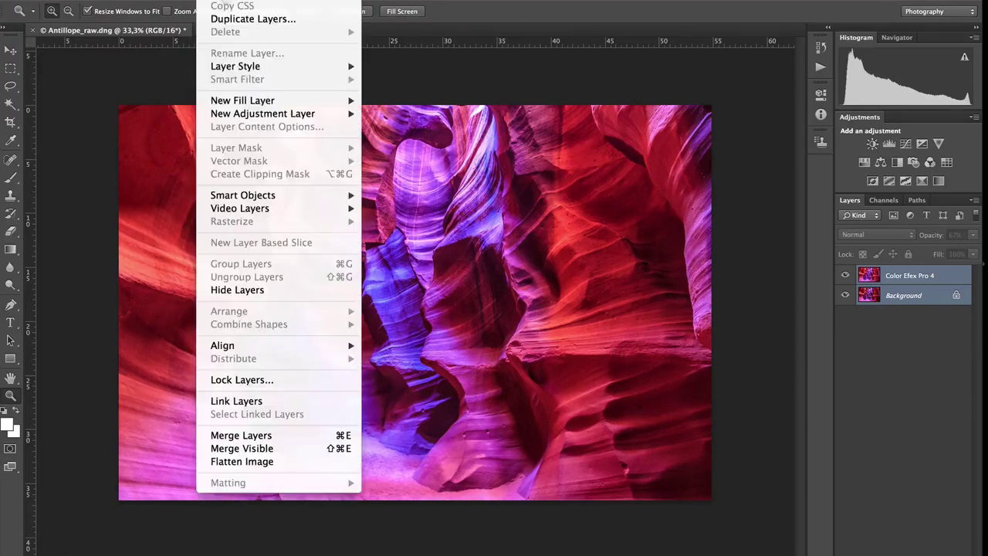
click(313, 434)
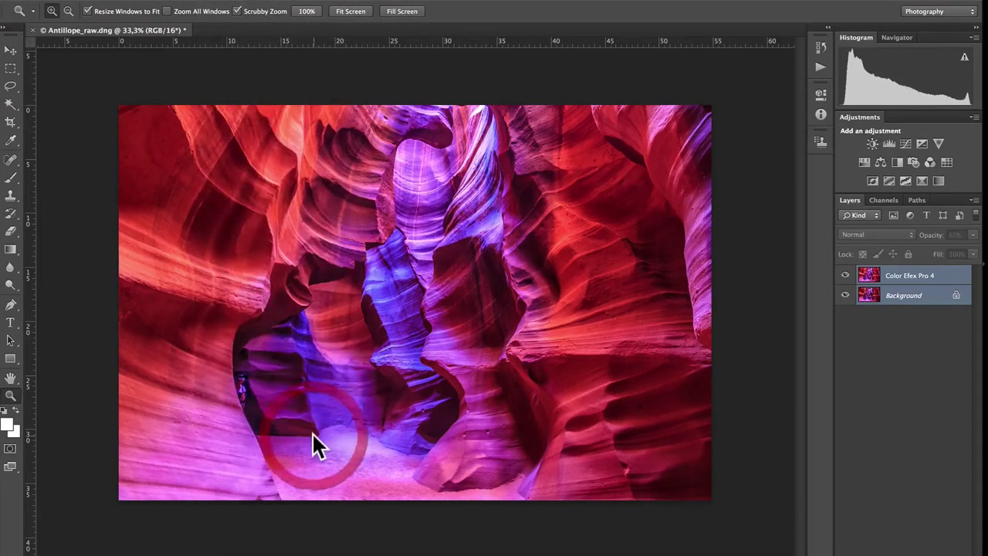
drag(896, 278, 925, 554)
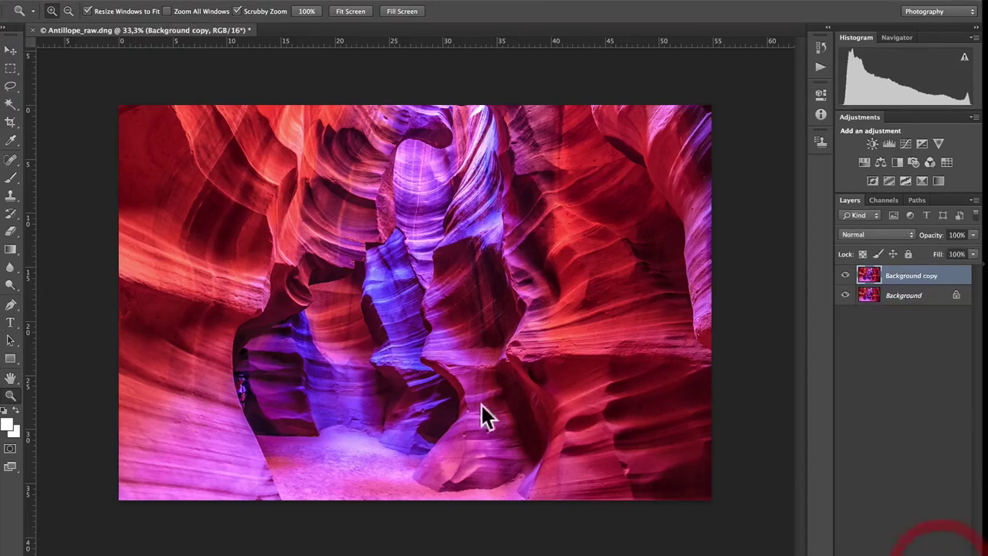
Set up the Clone Stamp tool with a soft 249 px brush for retouching the figure at the cave edge
click(238, 388)
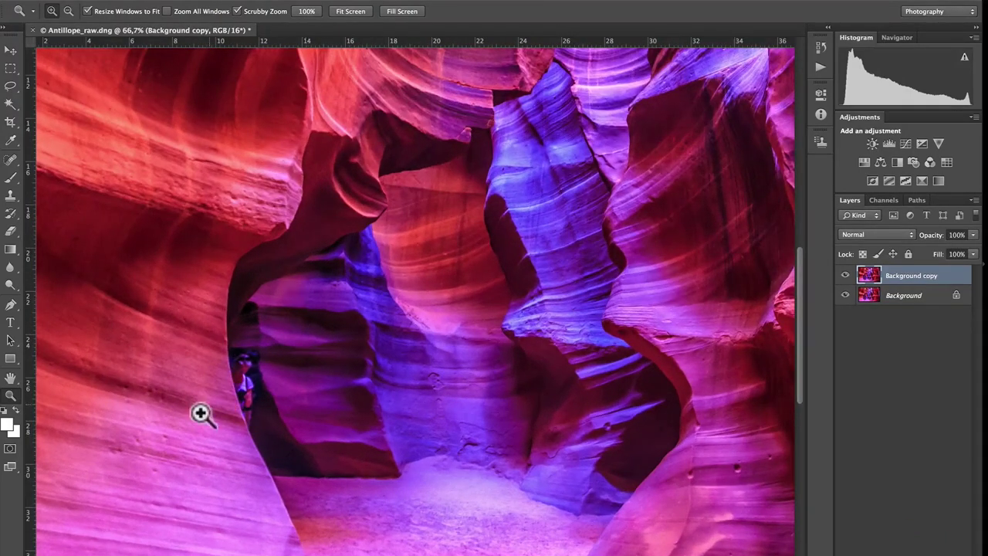
click(246, 355)
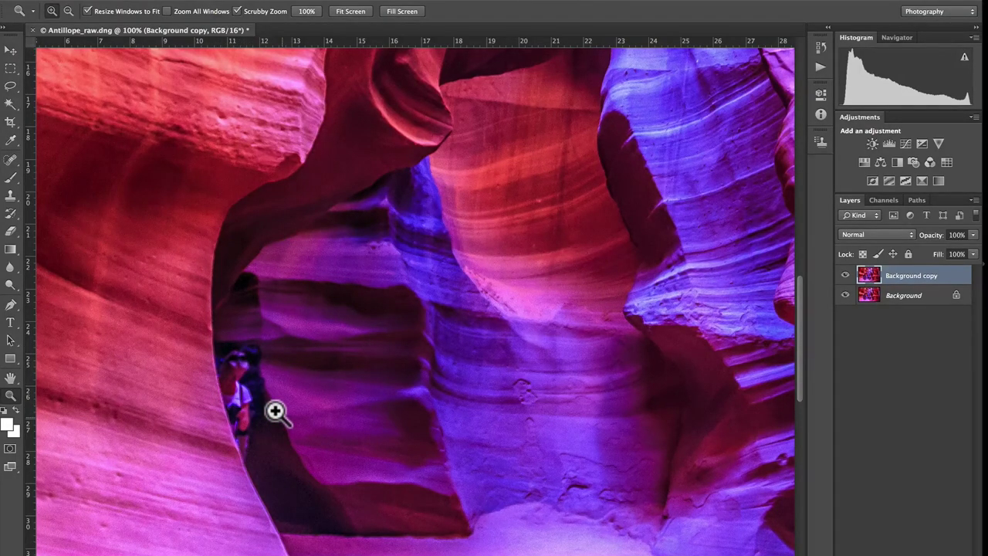
click(10, 197)
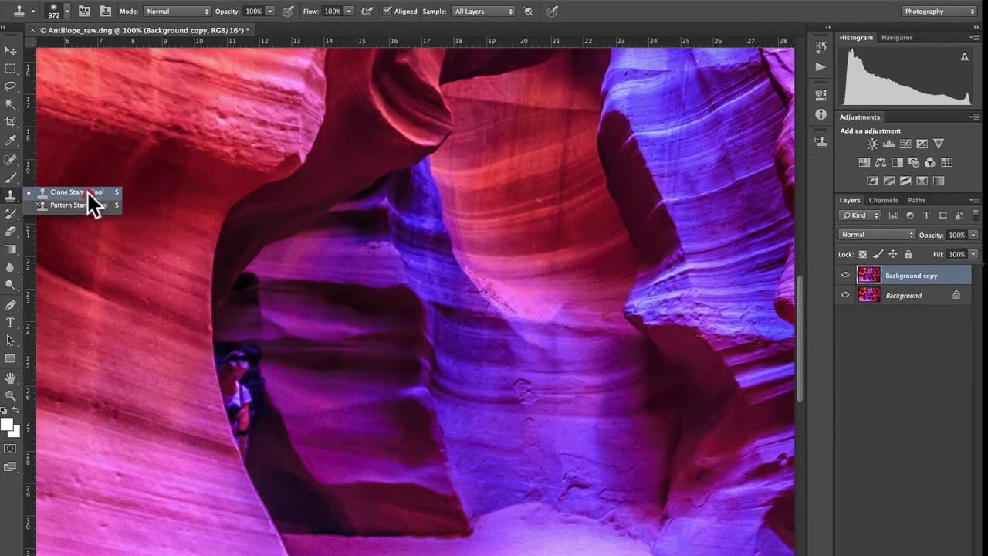
click(76, 192)
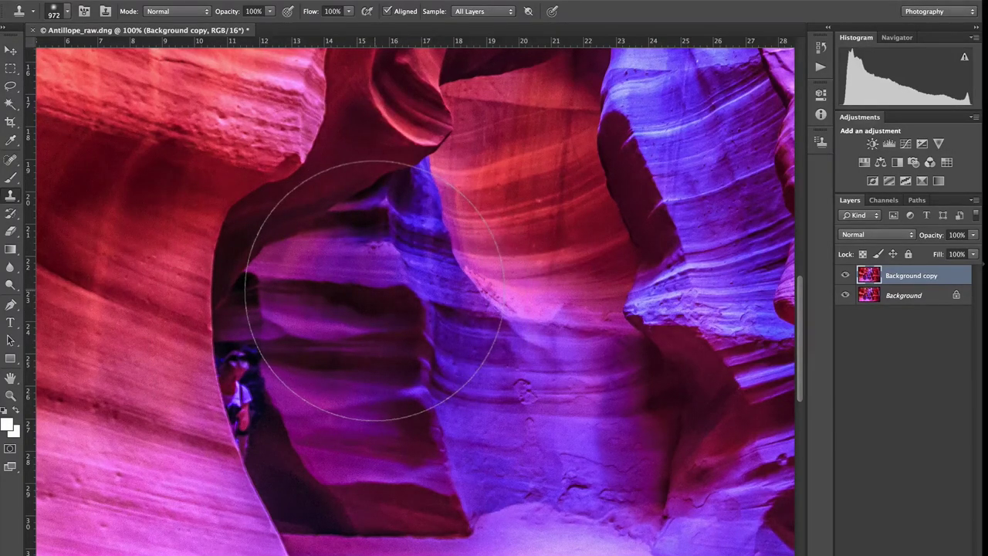
alt+click(362, 275)
mouse_move(373, 290)
mouse_down()
mouse_move(265, 296)
mouse_move(426, 292)
mouse_move(143, 296)
mouse_up()
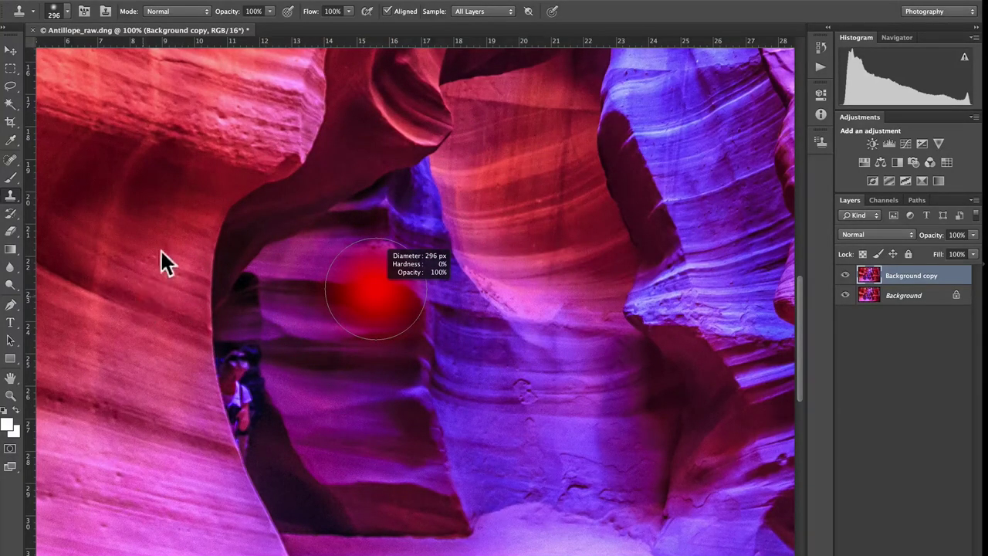
drag(207, 131, 236, 469)
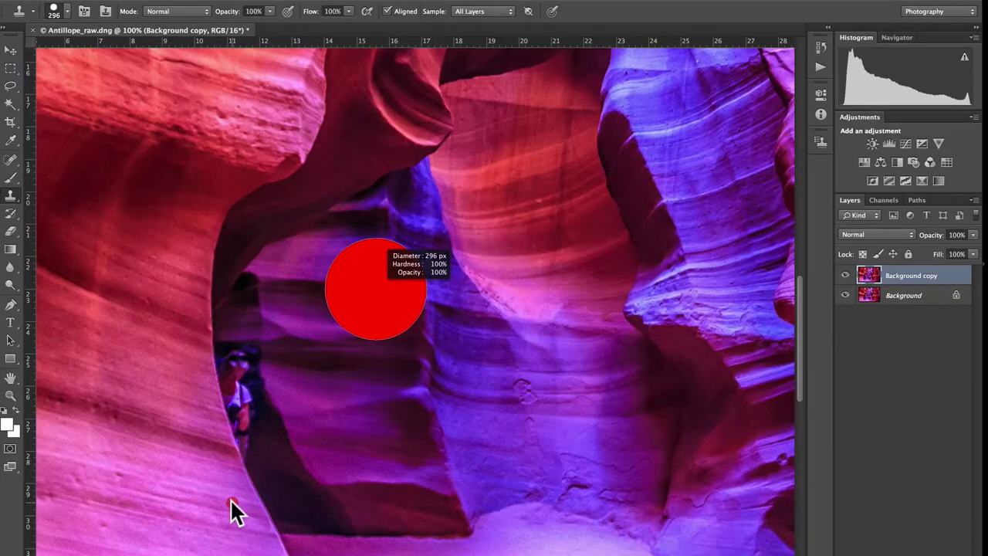
drag(230, 499, 270, 503)
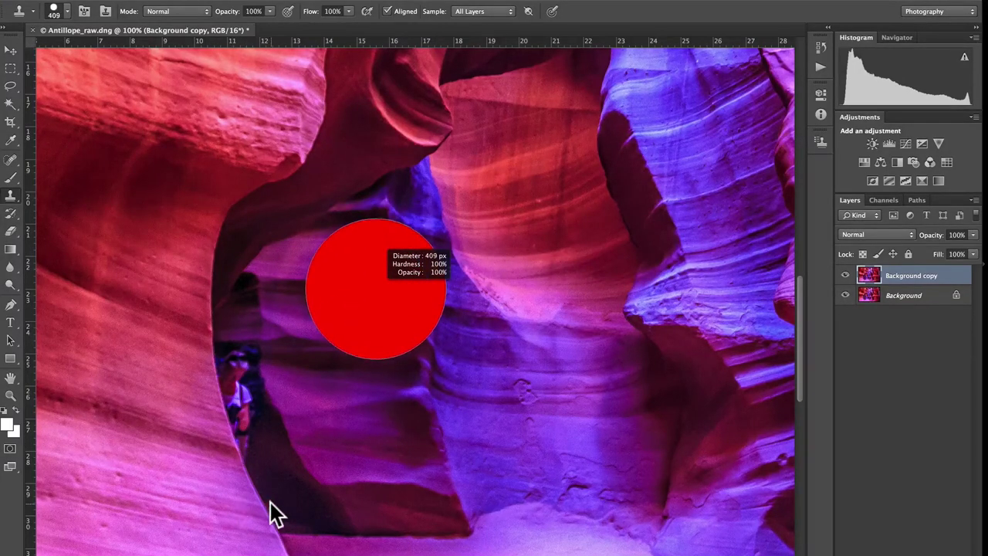
drag(285, 409, 302, 143)
drag(314, 408, 255, 409)
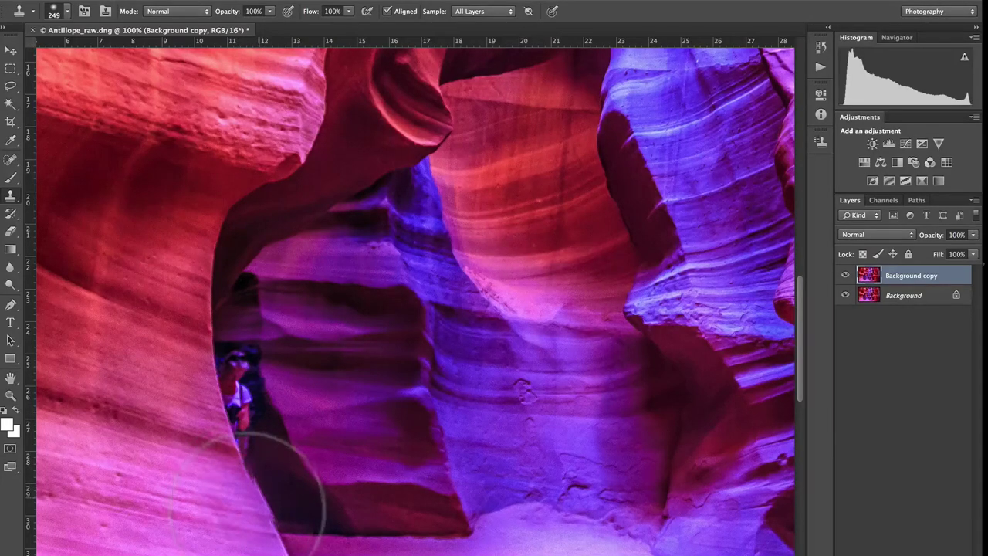
Try to clone the lower rock edge and shadow over the figure without a selection
alt+click(254, 494)
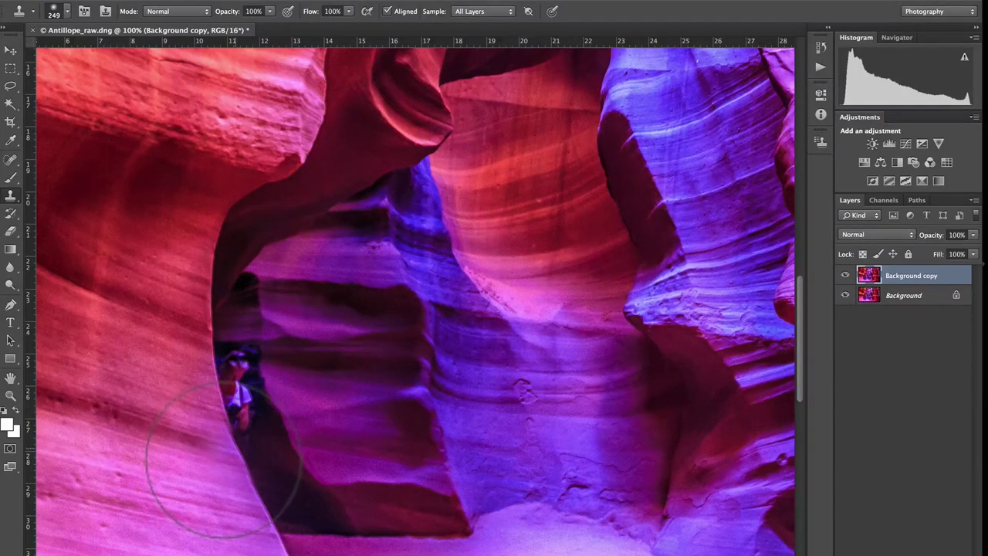
click(227, 443)
drag(221, 453, 221, 408)
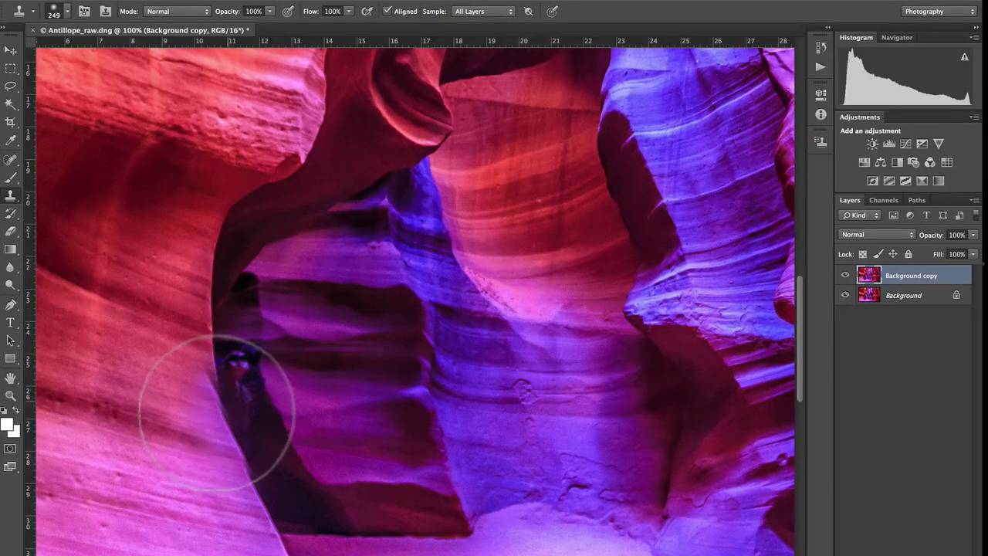
click(241, 371)
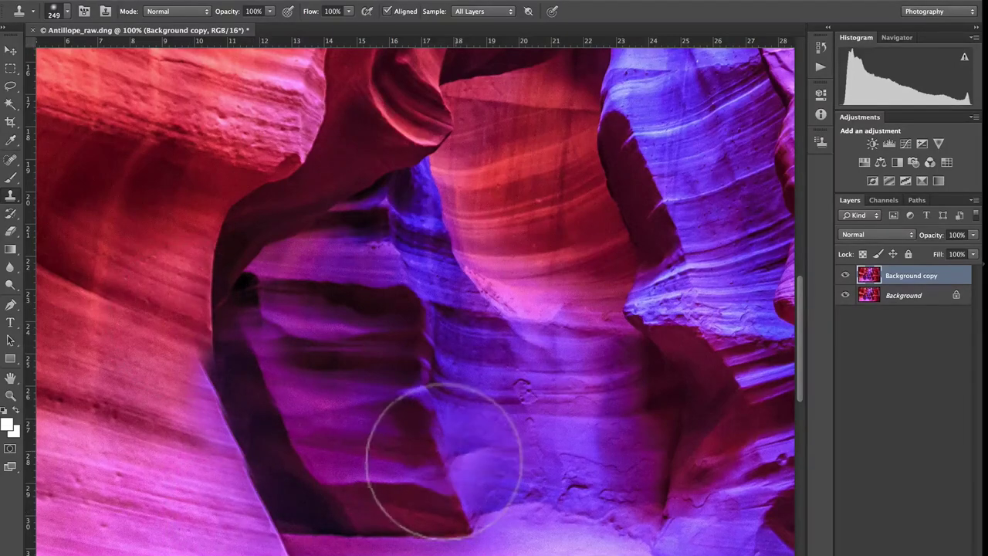
Discard the retouched Background copy layer and duplicate the Background layer afresh, undoing a stray clone stroke
drag(915, 272, 956, 551)
drag(911, 276, 939, 549)
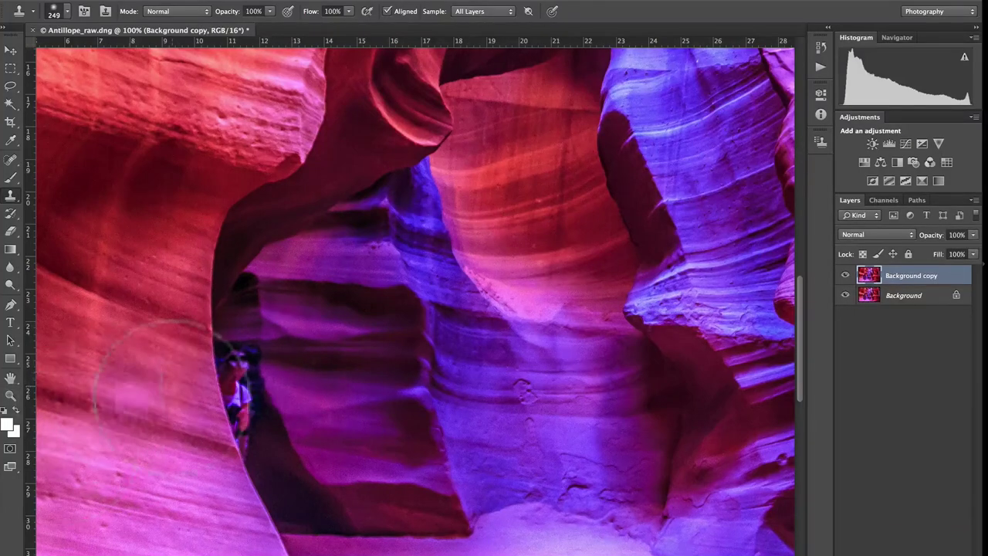
click(189, 287)
key(ctrl+z)
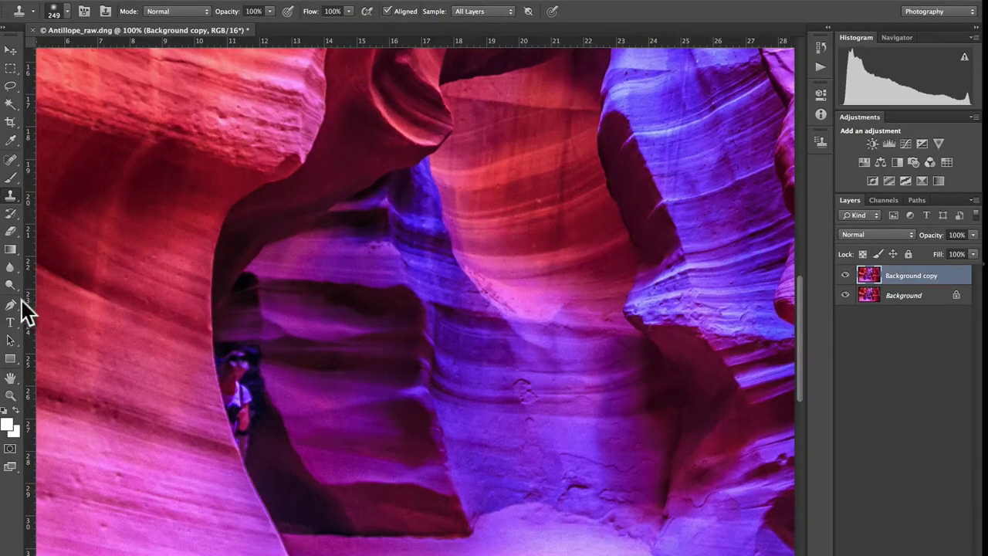
Trace the rock edge beside the figure with a Pen tool path, from below the feet to above the head
click(10, 306)
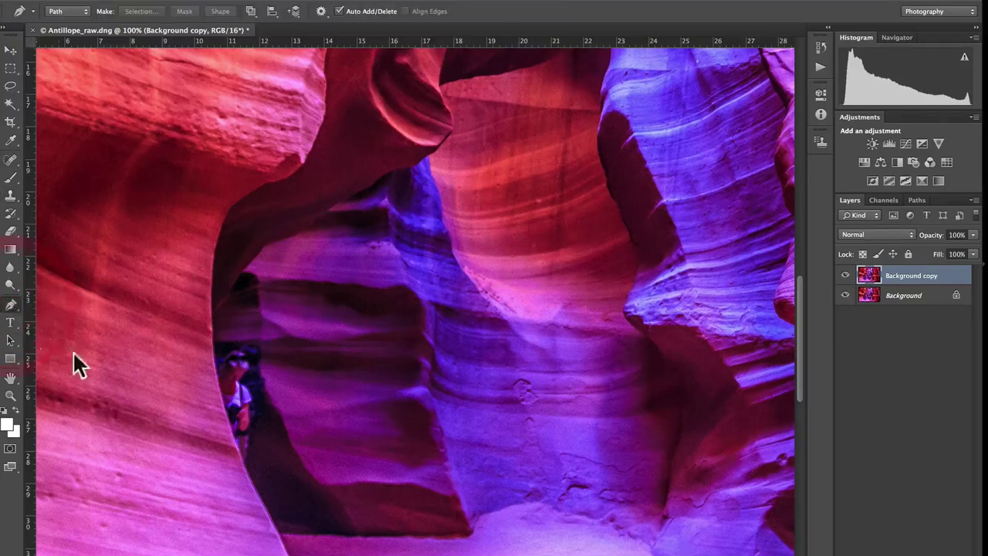
click(185, 390)
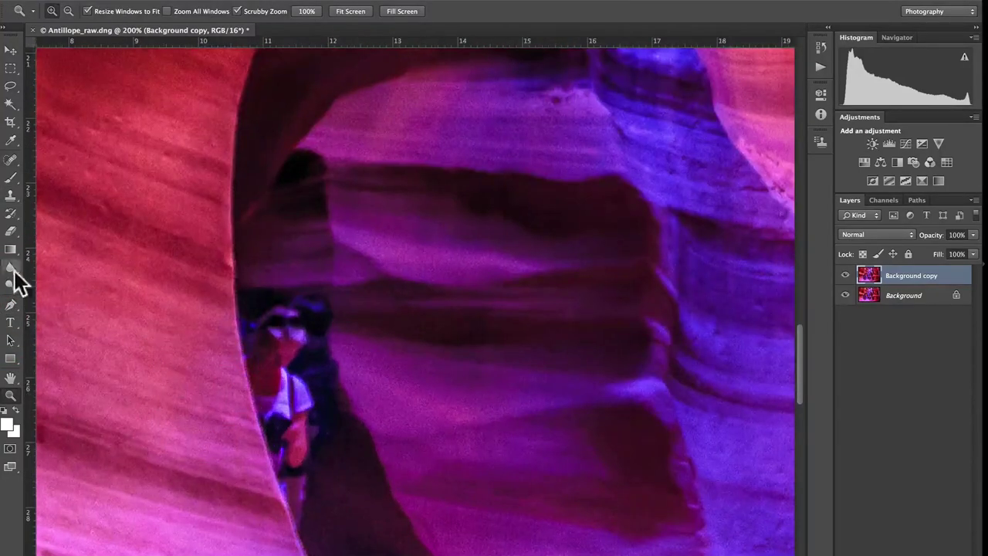
drag(10, 309, 85, 302)
key(space)
drag(349, 486, 360, 379)
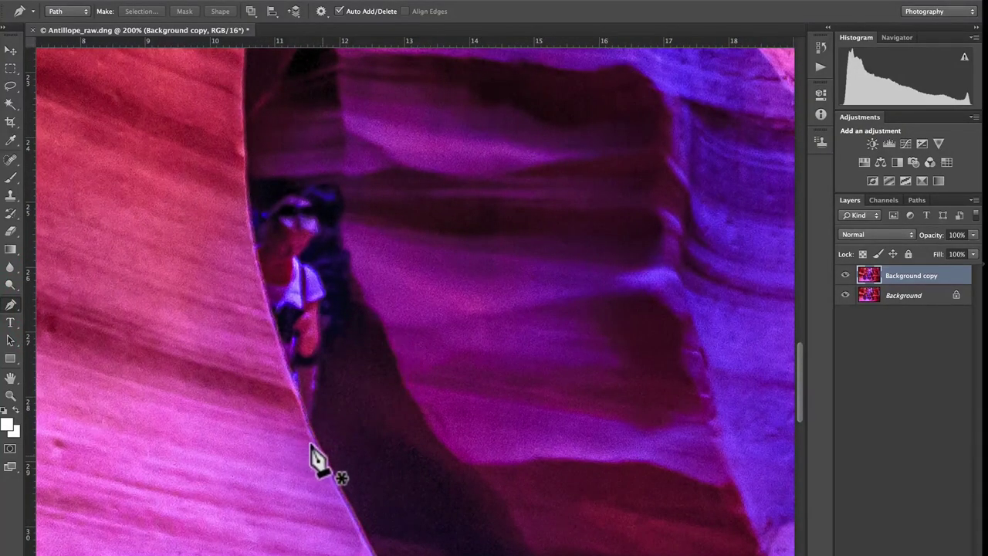
click(315, 452)
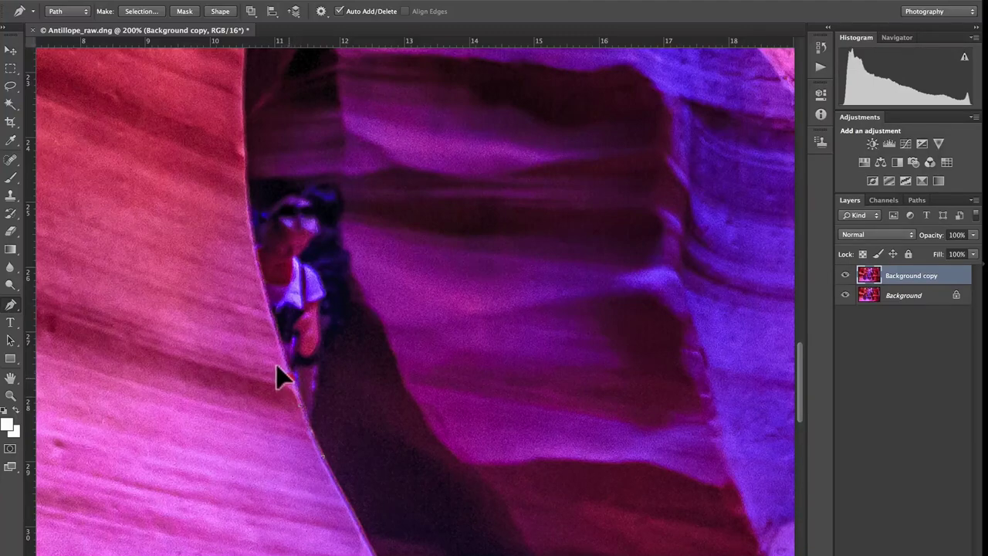
drag(279, 369, 270, 304)
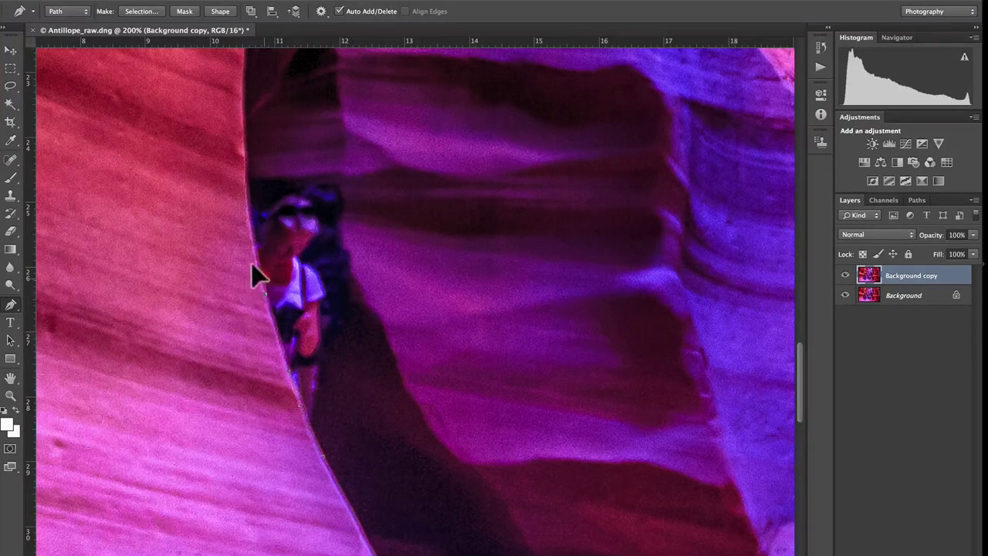
click(254, 259)
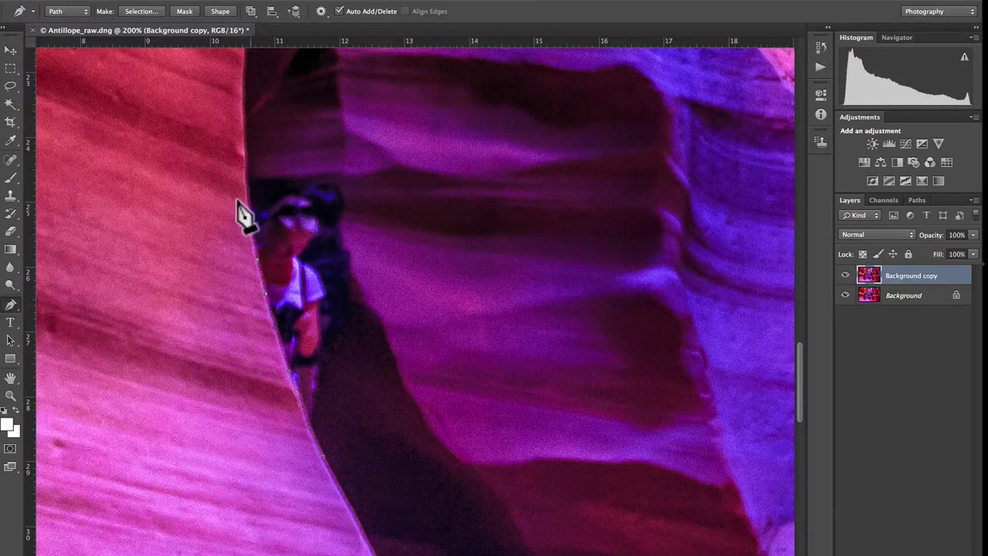
drag(235, 170, 239, 150)
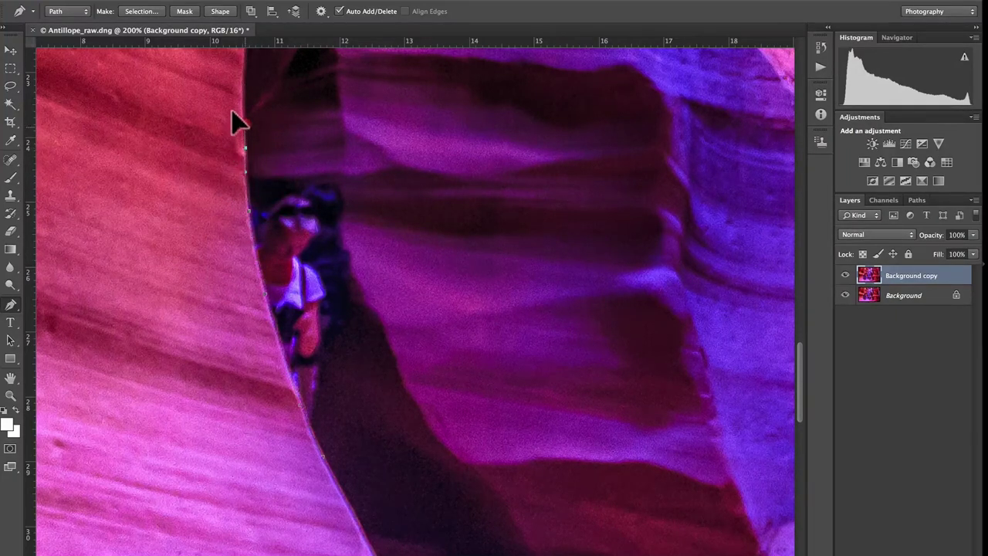
Extend the pen path loosely around the far side of the figure and close it at its starting point
drag(235, 120, 241, 115)
click(403, 140)
click(438, 279)
click(434, 422)
click(393, 463)
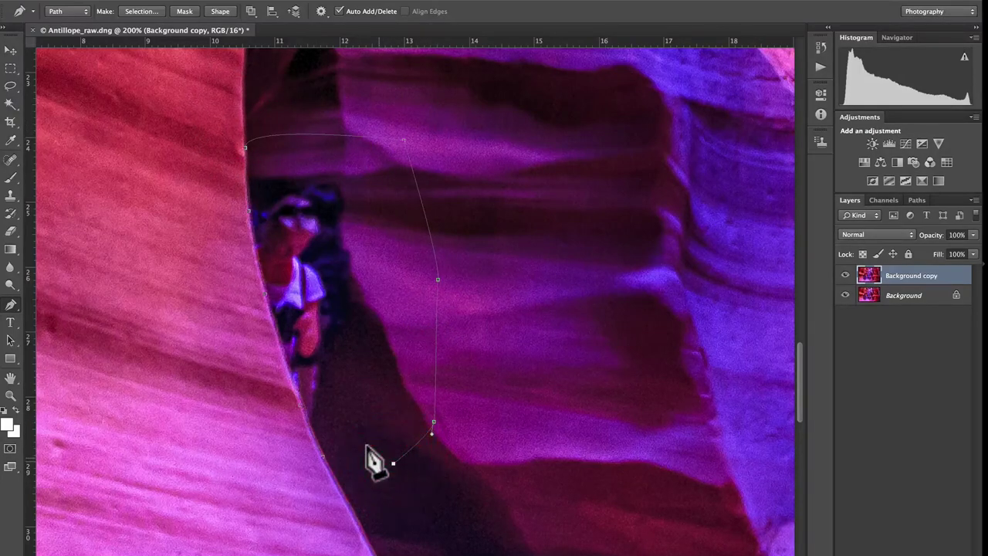
click(312, 452)
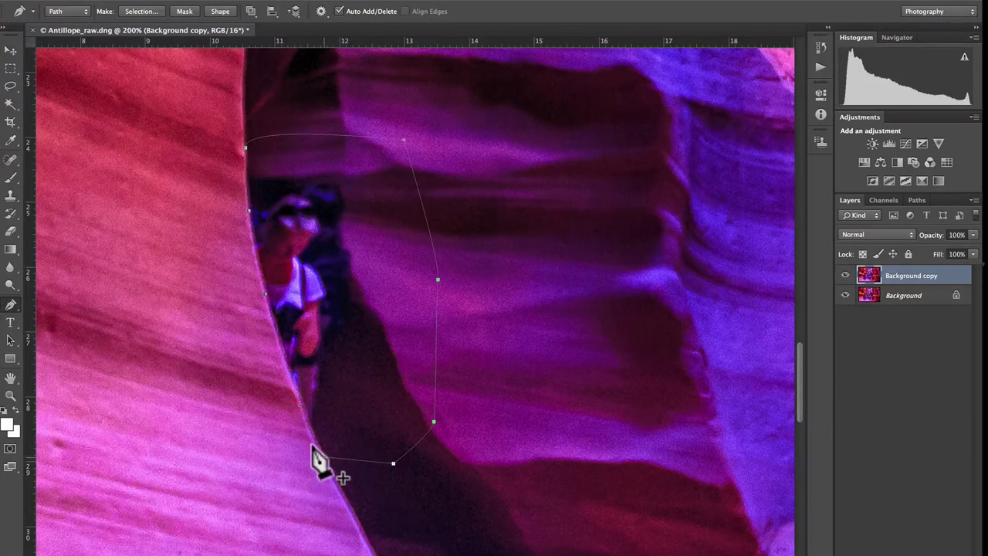
Convert the closed path into a new anti-aliased selection with a 1-pixel feather radius
right_click(324, 453)
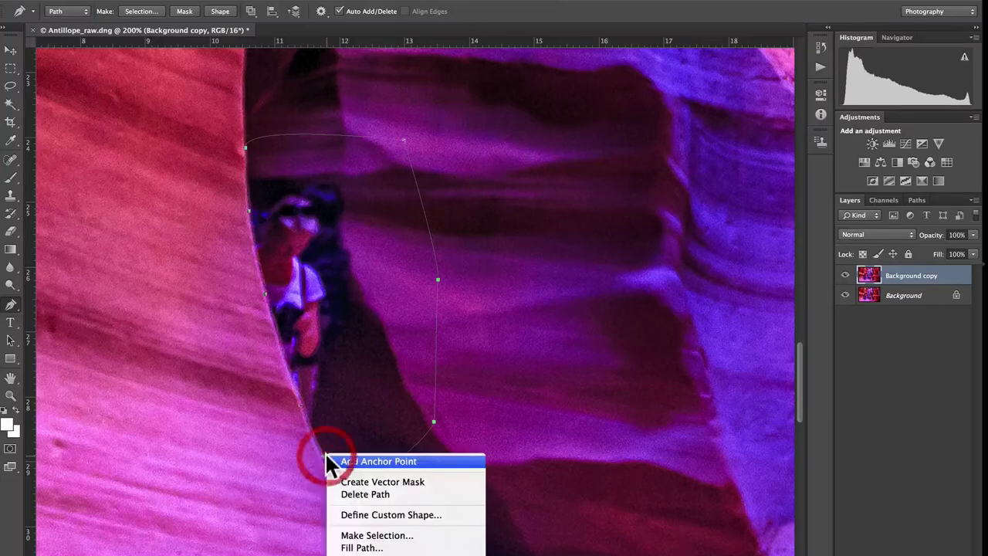
click(403, 535)
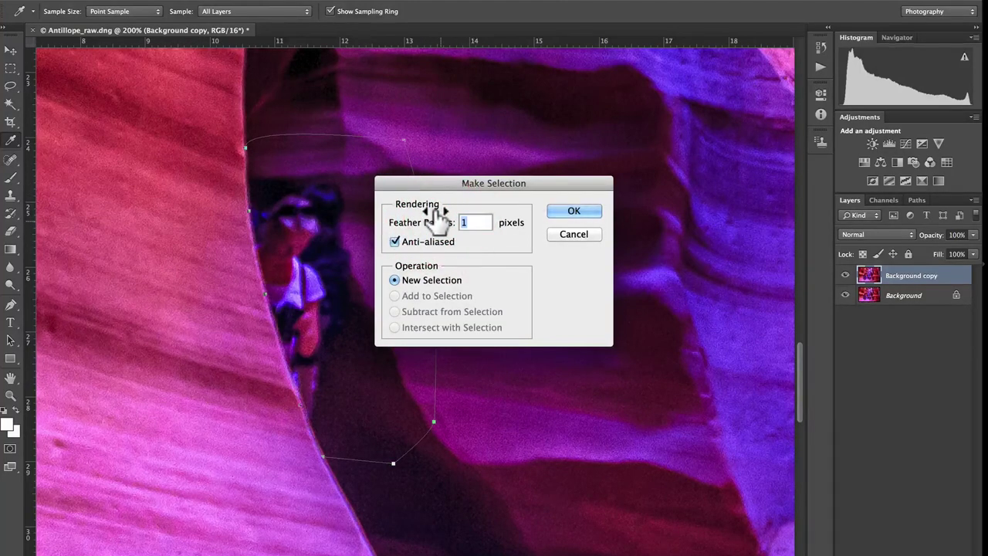
click(561, 209)
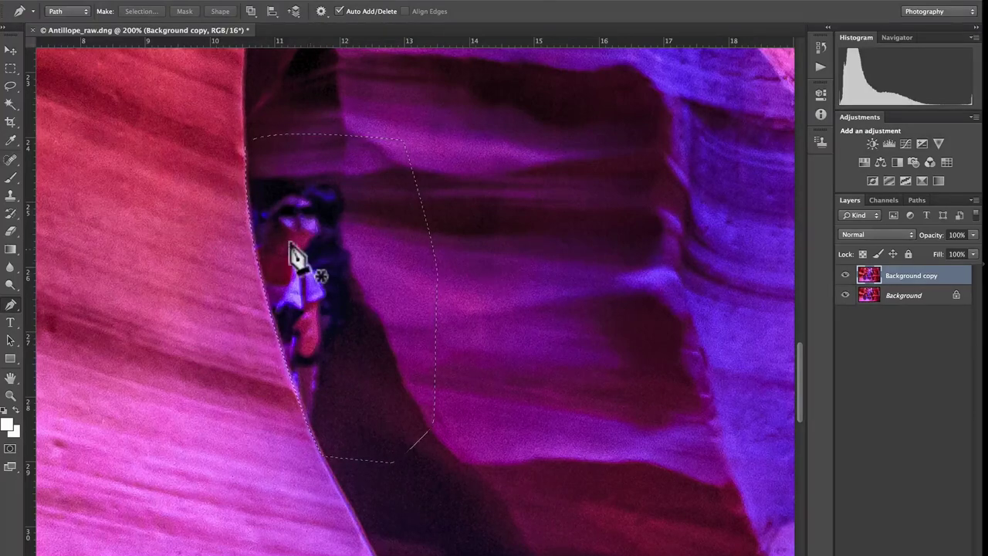
Clone the dark shadow below the figure over its legs inside the selection with the Clone Stamp at 100% opacity
key(z)
alt+click(426, 288)
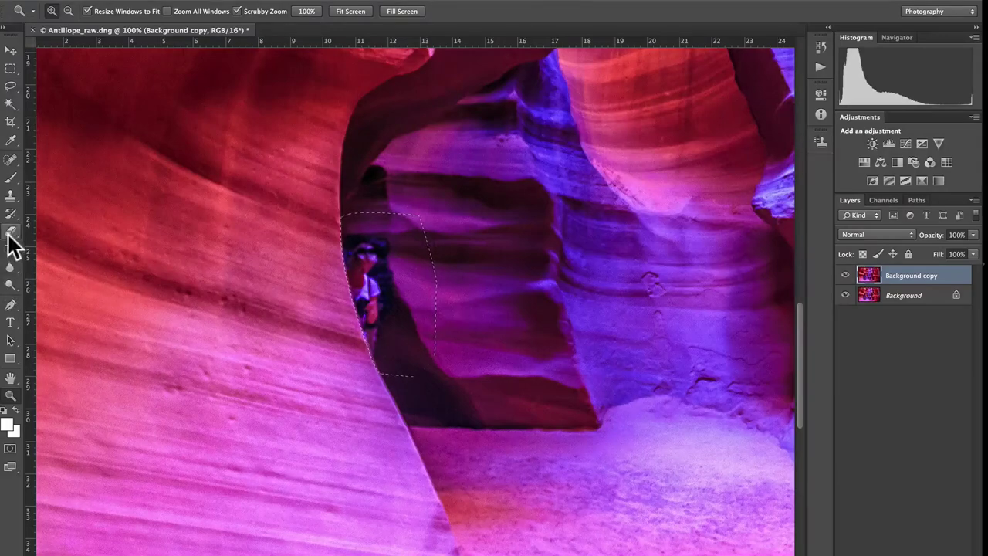
click(10, 195)
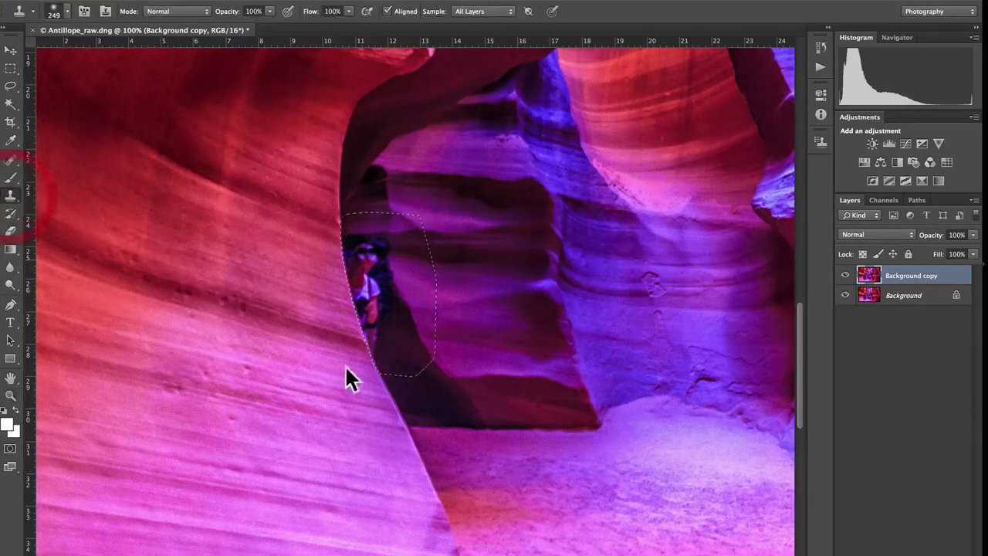
alt+click(390, 375)
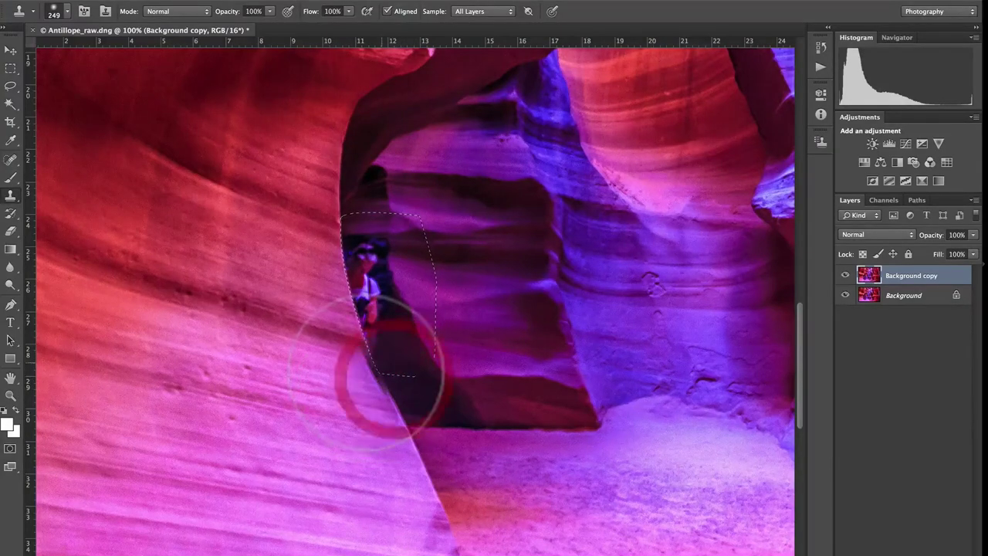
drag(367, 363, 363, 324)
key(ctrl+z)
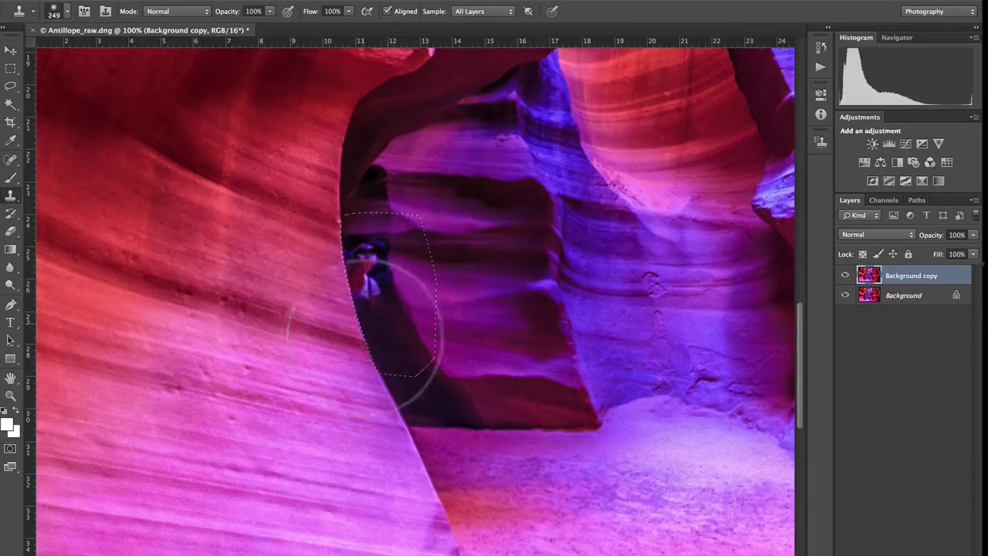
Try to clone the shadow over the figure's torso with the same large brush and undo the stroke
alt+click(374, 343)
mouse_move(360, 324)
mouse_down()
mouse_move(353, 286)
mouse_move(349, 310)
mouse_up()
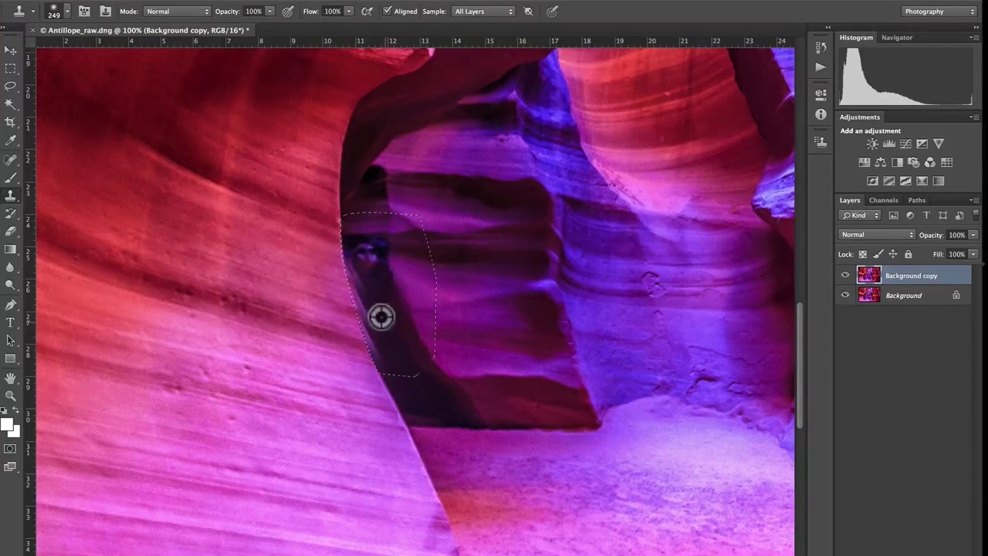
key(ctrl+z)
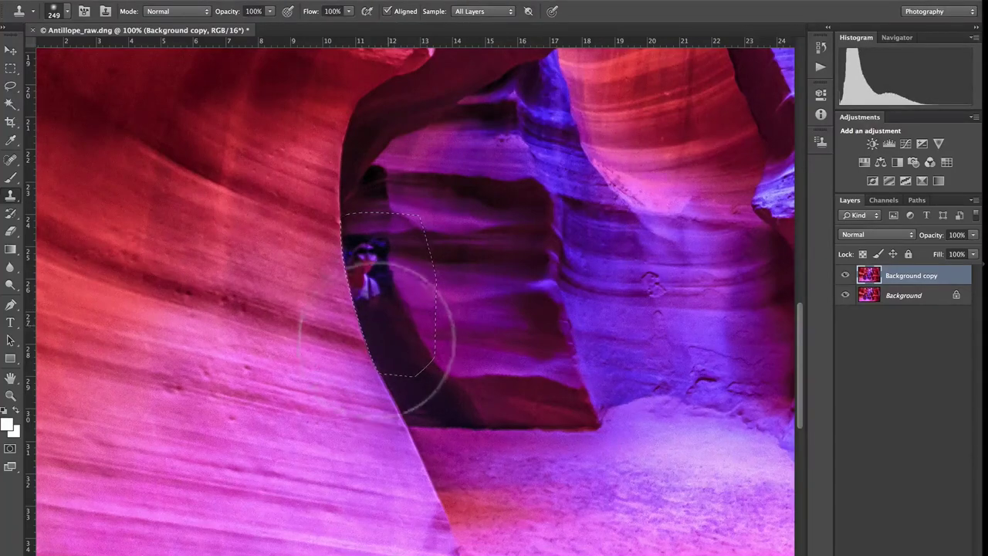
Reduce the Clone Stamp brush to 145 pixels, clone shadow and nearby rock over the figure's torso and head, and deselect
mouse_move(386, 347)
mouse_down()
mouse_move(385, 337)
mouse_move(361, 341)
mouse_up()
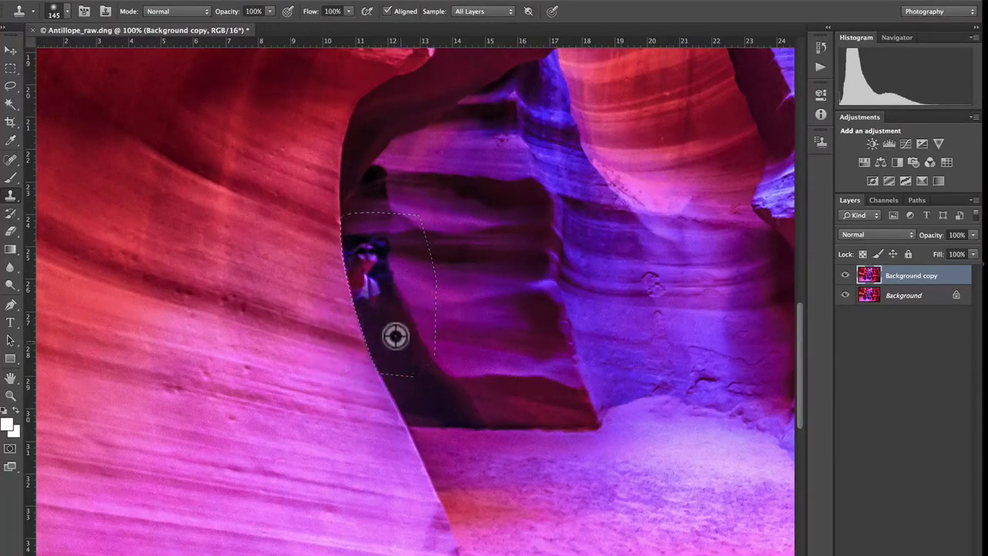
alt+click(385, 333)
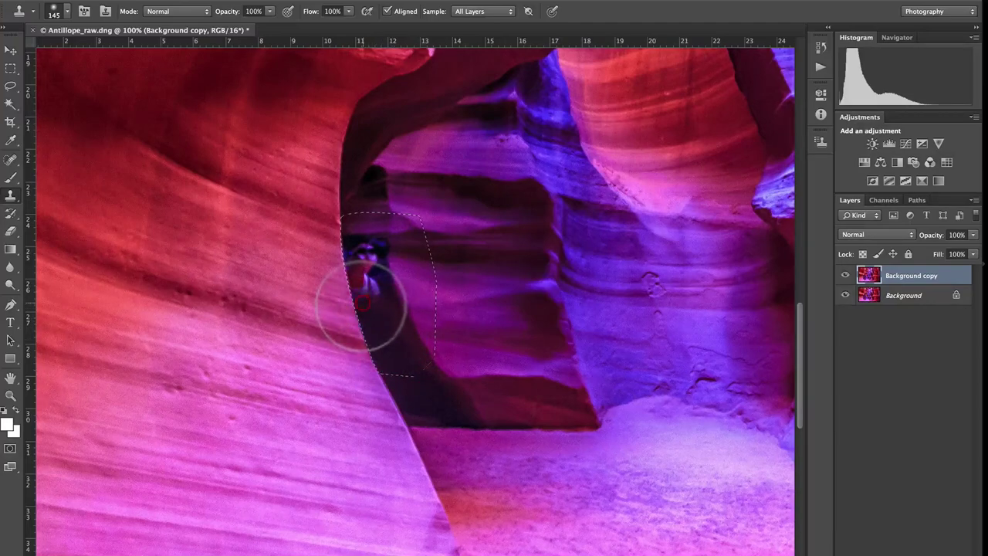
drag(361, 293, 353, 254)
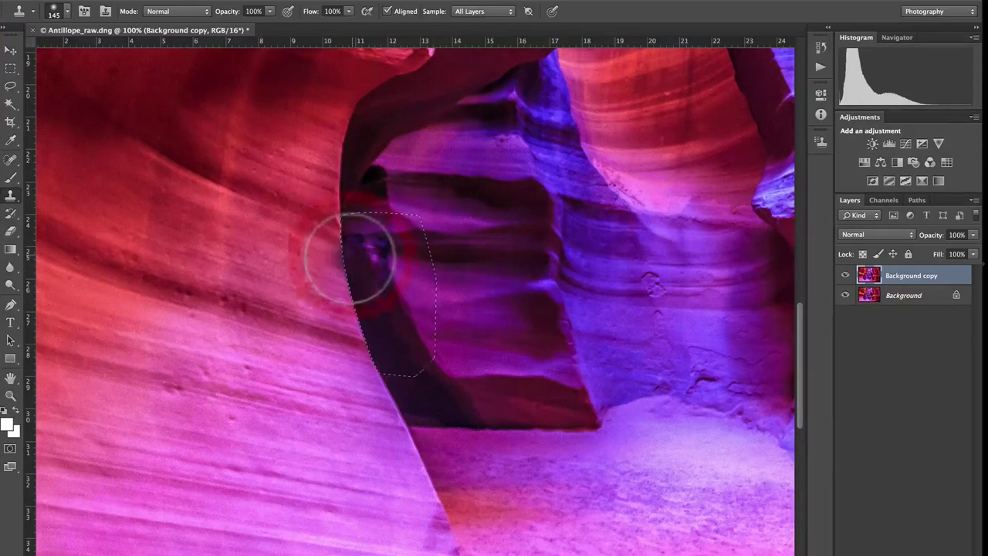
alt+click(388, 302)
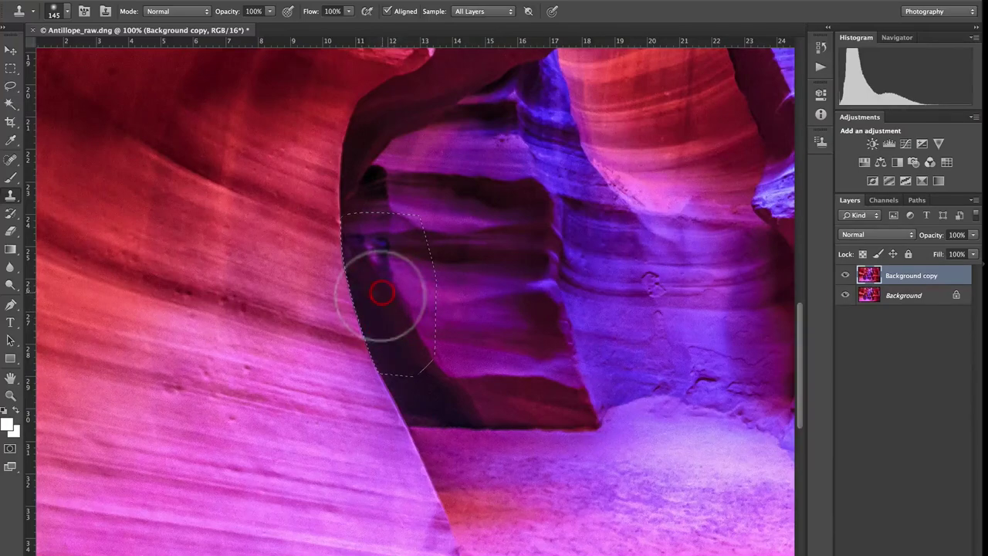
drag(376, 255, 399, 262)
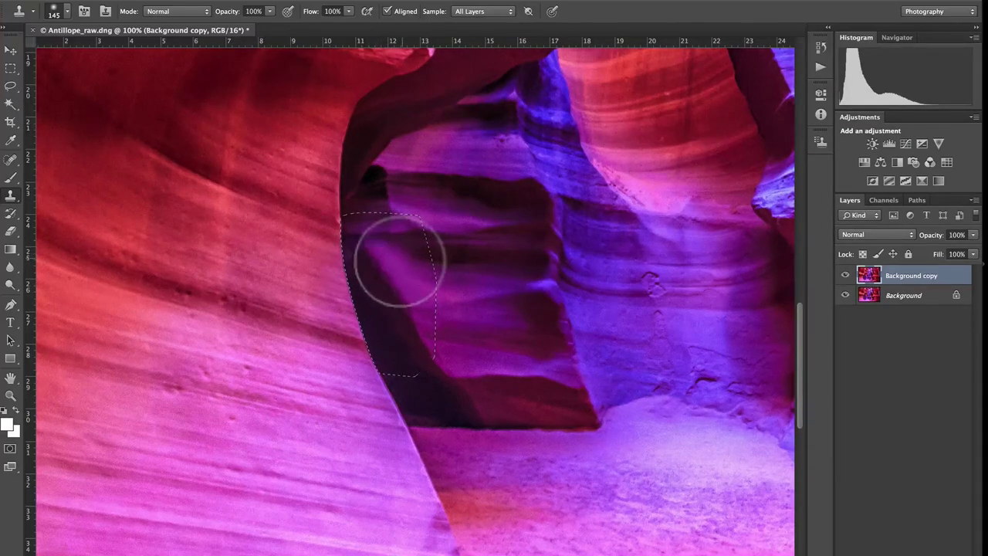
alt+click(407, 319)
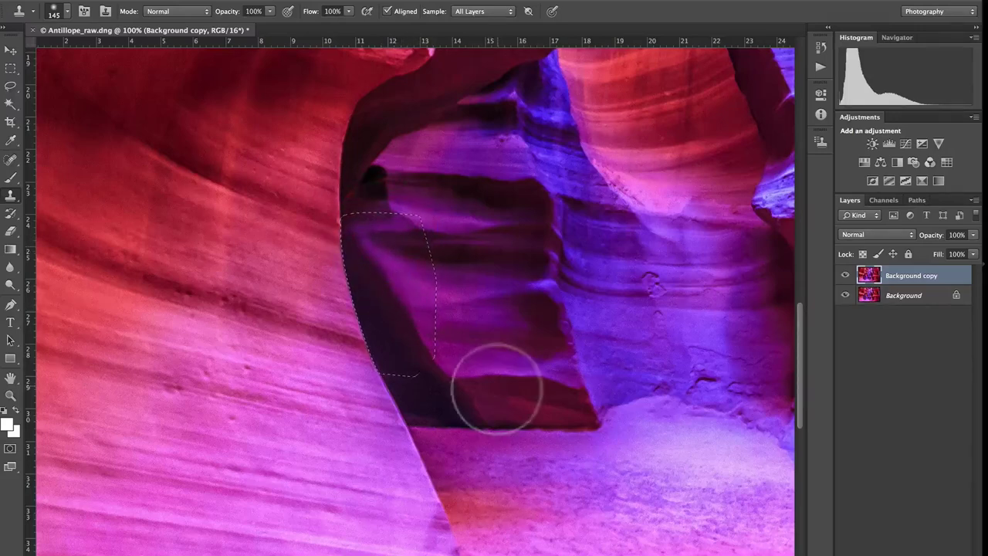
key(ctrl+d)
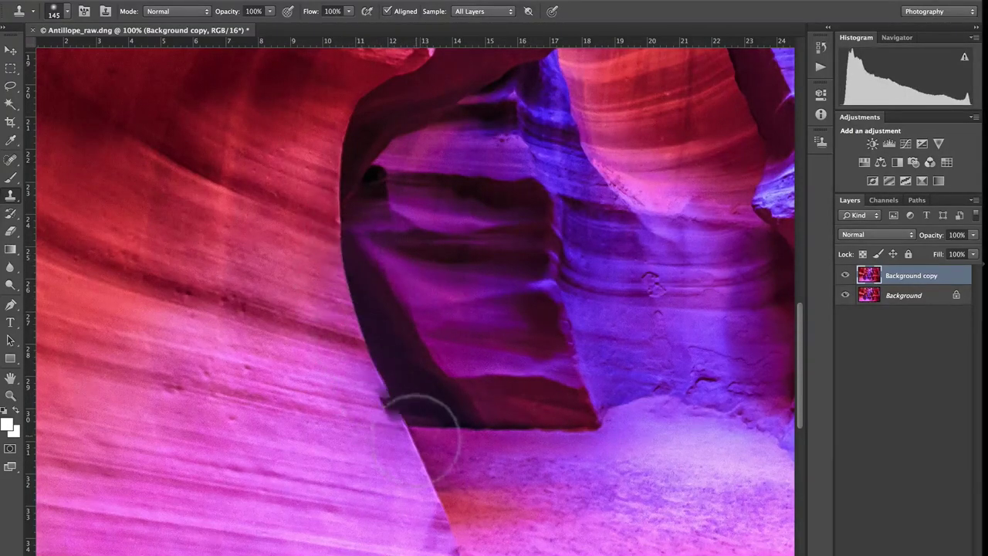
Check the retouch on the whole image and in close-up, toggling the visibility of the Background copy layer
key(z)
alt+click(406, 230)
alt+click(406, 230)
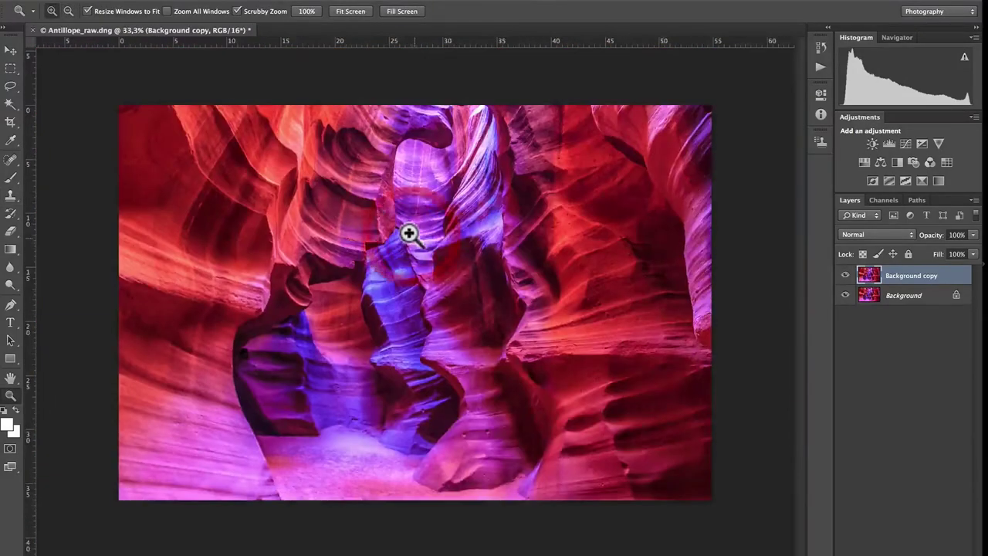
click(846, 278)
click(328, 366)
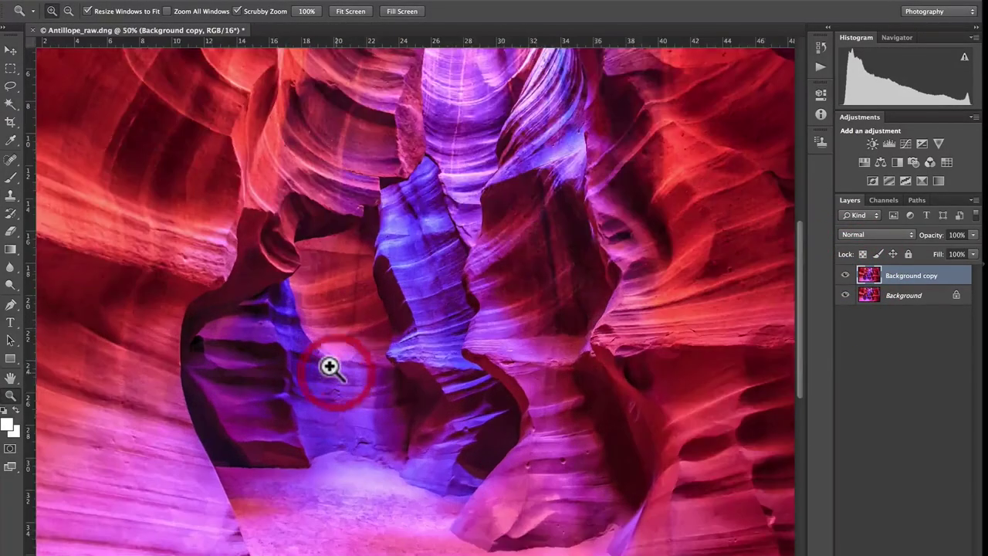
alt+click(406, 318)
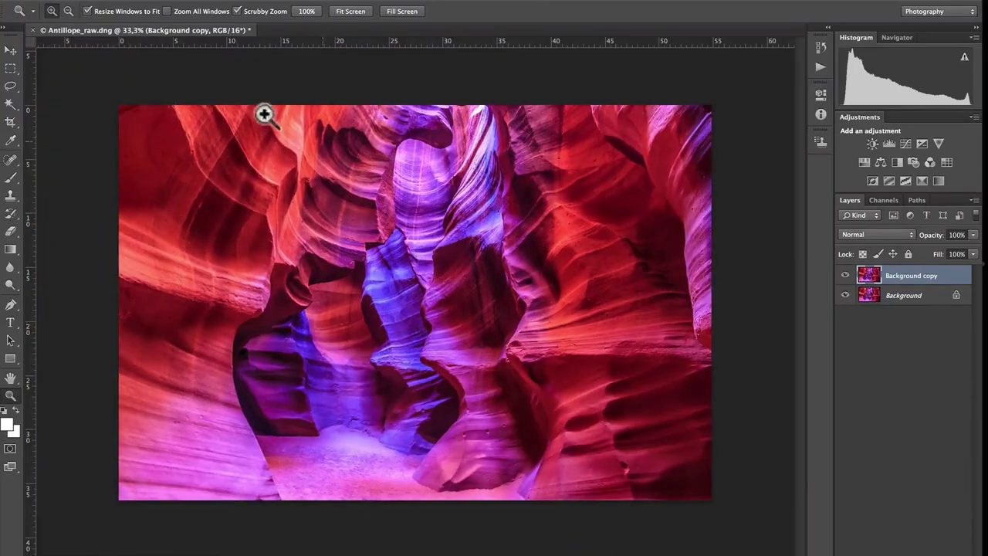
Close the retouched document with its changes saved and switch to Lightroom
click(112, 0)
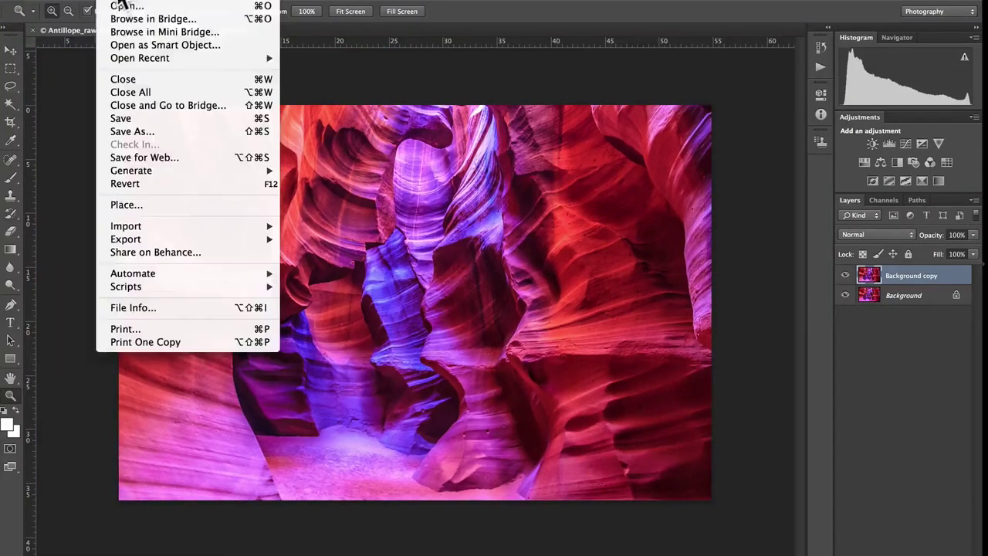
click(147, 81)
click(594, 190)
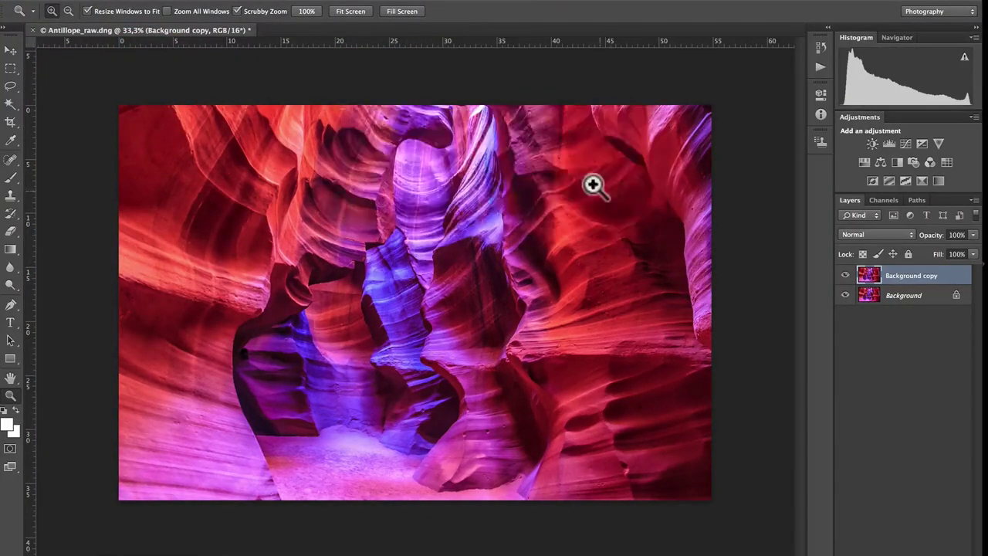
key(super+Tab)
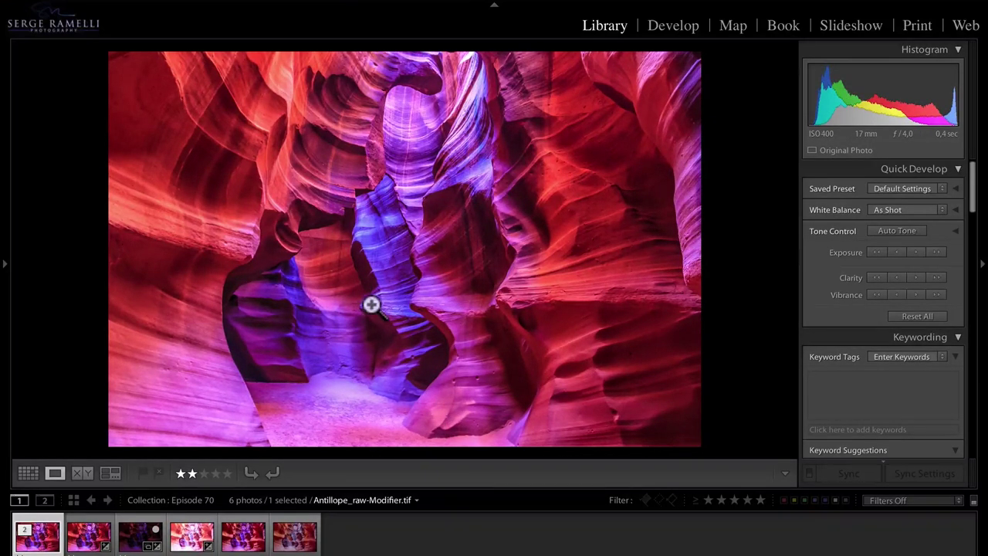
Compare the retouched Antillope_raw-Modifier.tif with Antillope_raw.dng by alternating between them in the single-photo view
click(85, 537)
key(Left)
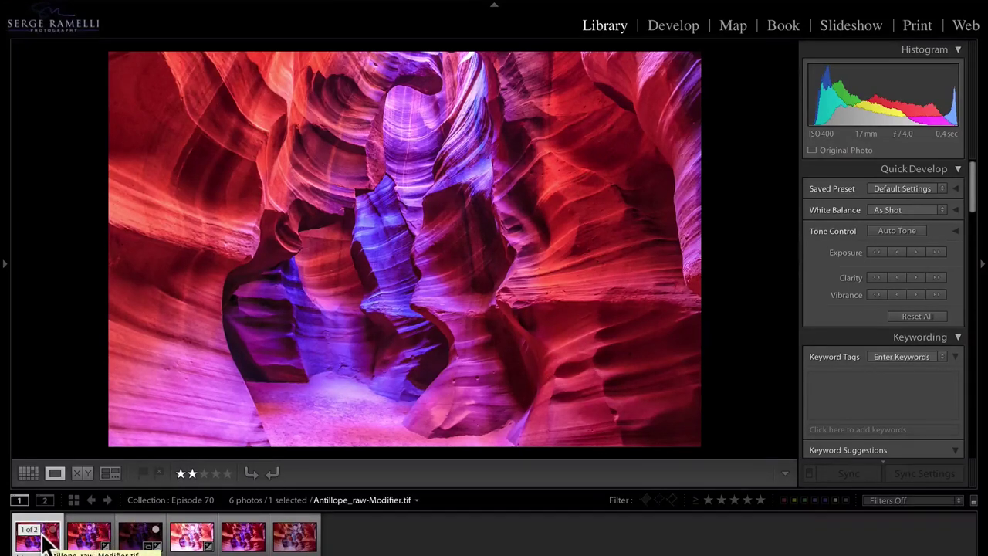
click(80, 541)
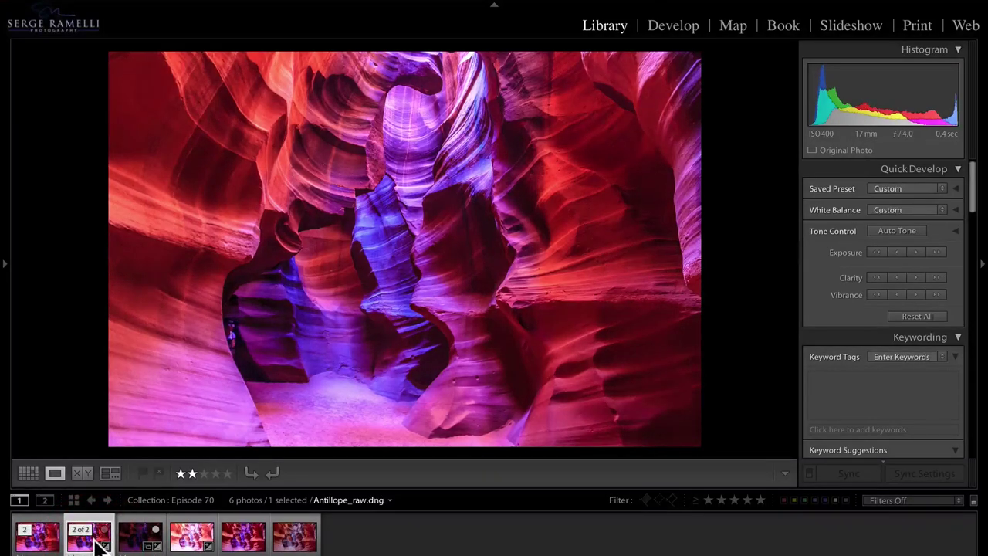
click(34, 540)
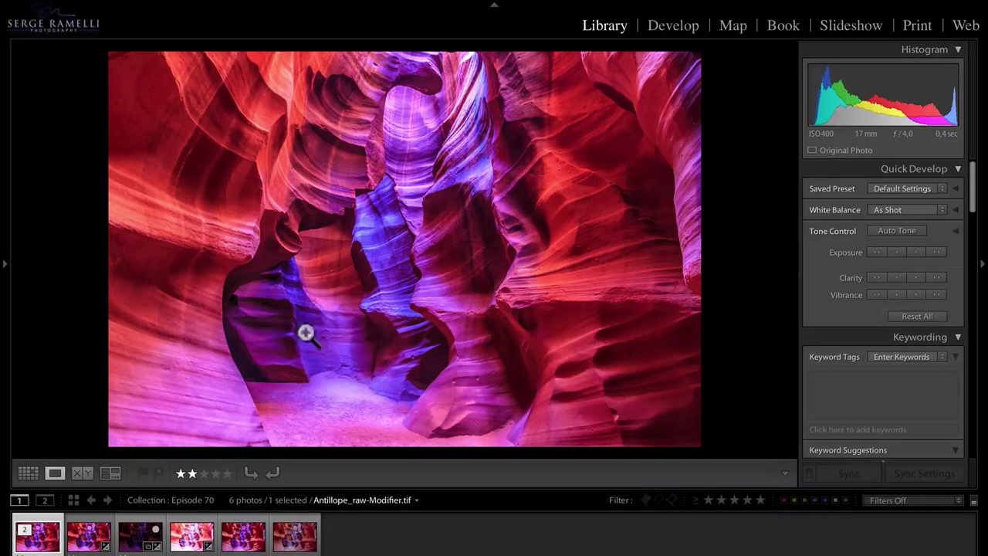
click(93, 534)
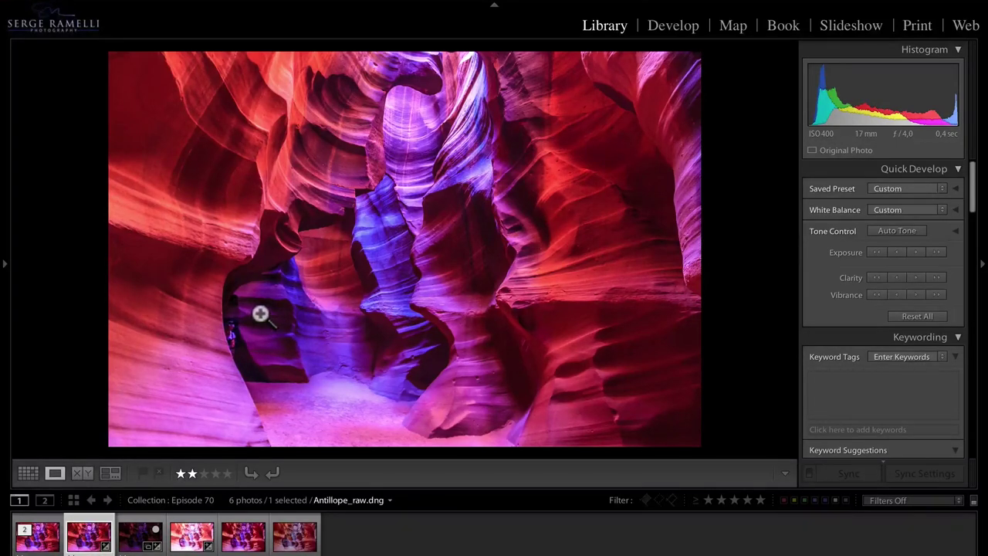
View HDR_RetouchedLightroom.tif against Antillope_raw-Modifier.tif, and display HDR_NOLIGHTROOM.tif
click(244, 538)
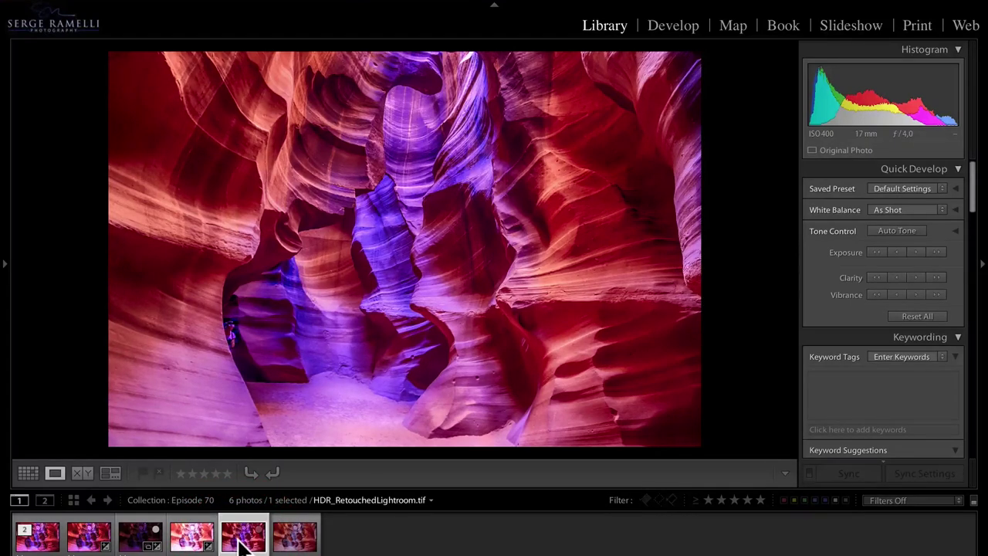
click(39, 537)
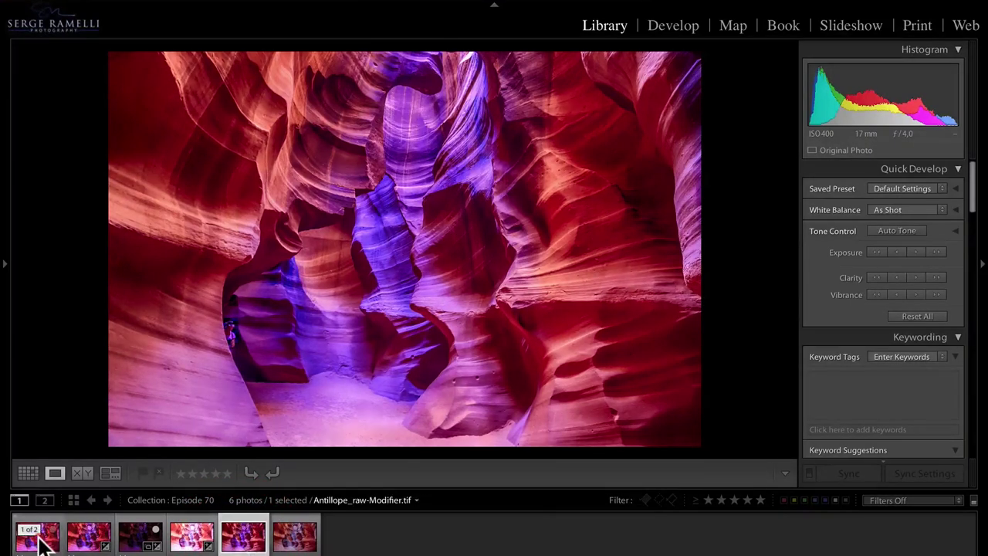
click(244, 542)
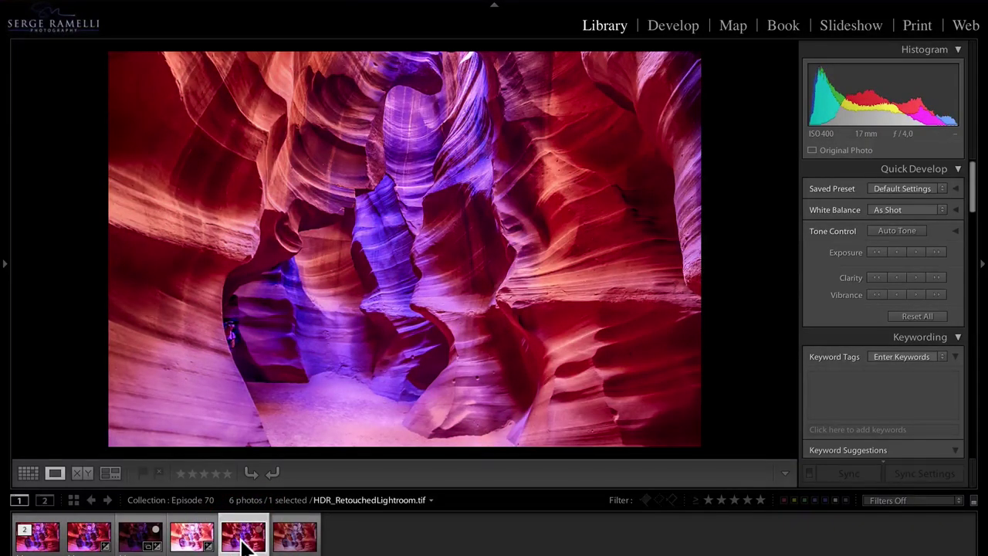
click(299, 542)
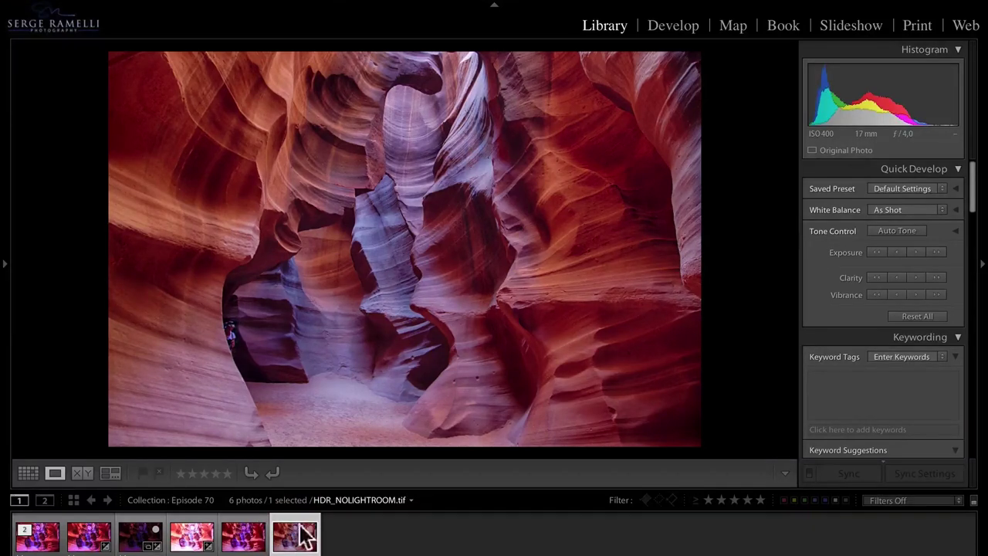
Compare HDR_RetouchedLightroom.tif and Antillope_raw-Modifier.tif side by side, including a close-up of the rock texture, and leave the comparison
click(251, 543)
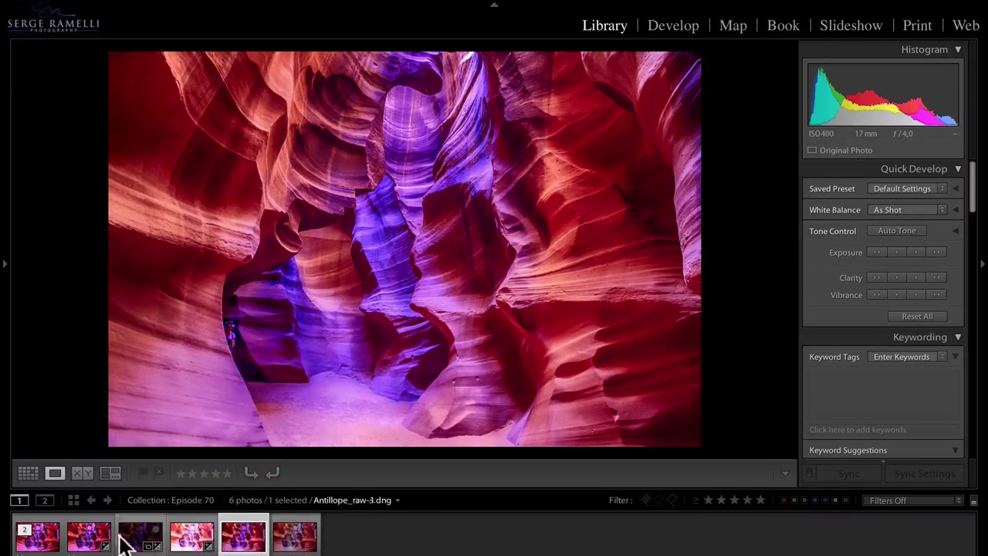
ctrl+click(39, 543)
key(c)
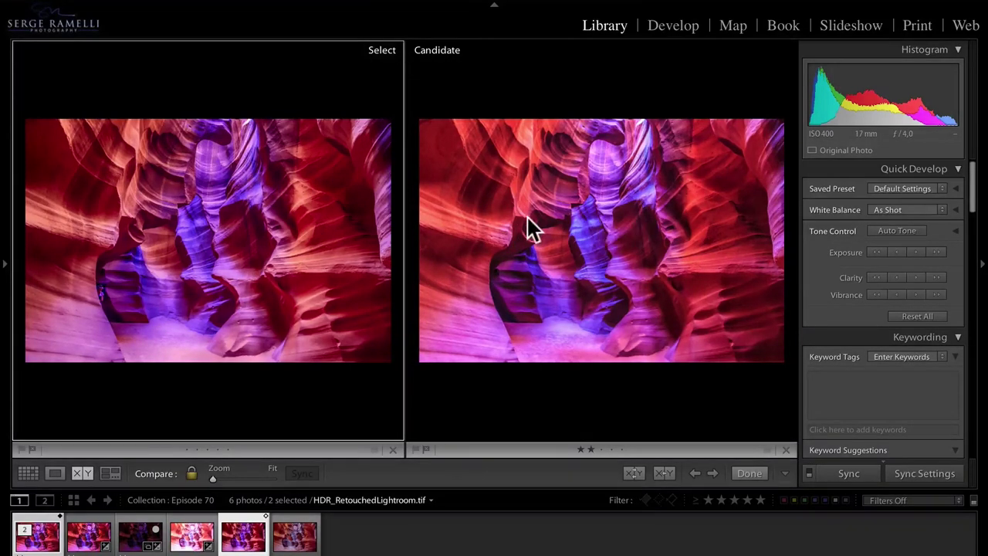
click(535, 192)
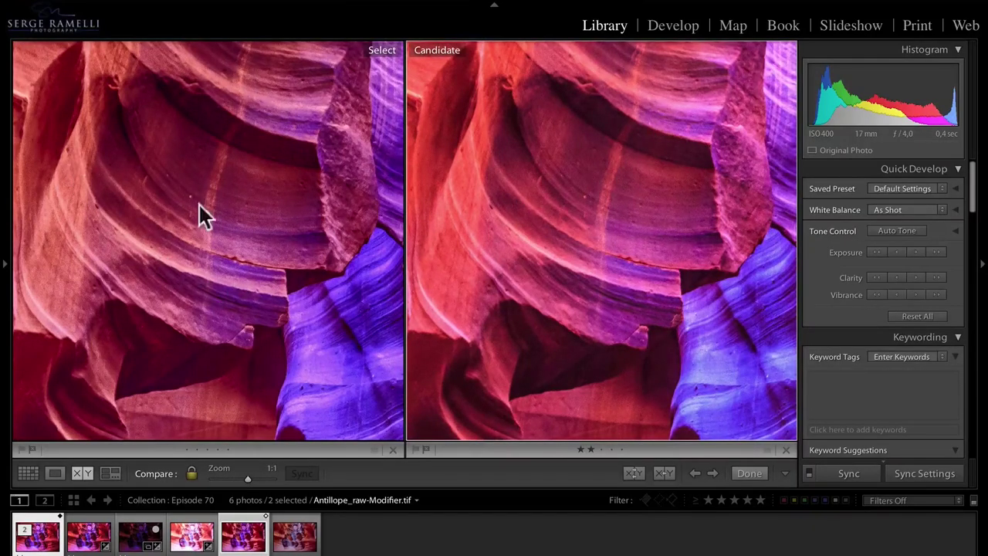
click(586, 220)
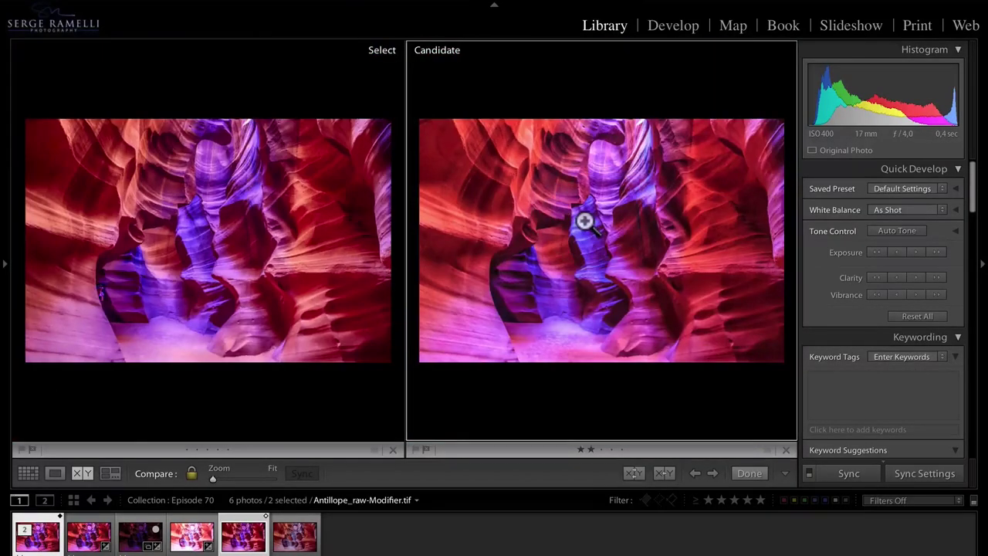
click(758, 471)
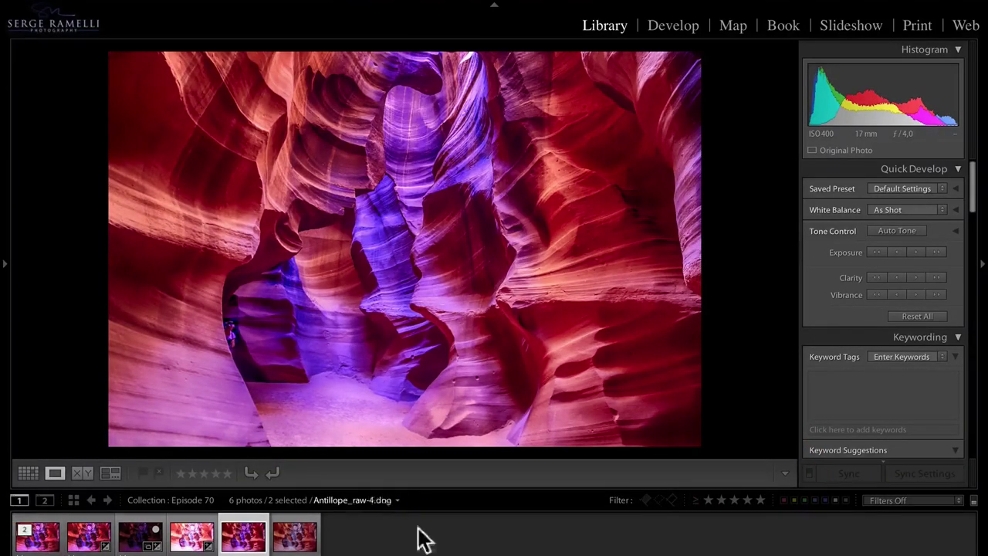
Alternate between Antillope_raw-Modifier.tif and HDR_RetouchedLightroom.tif at full view, finishing on the HDR version
click(39, 541)
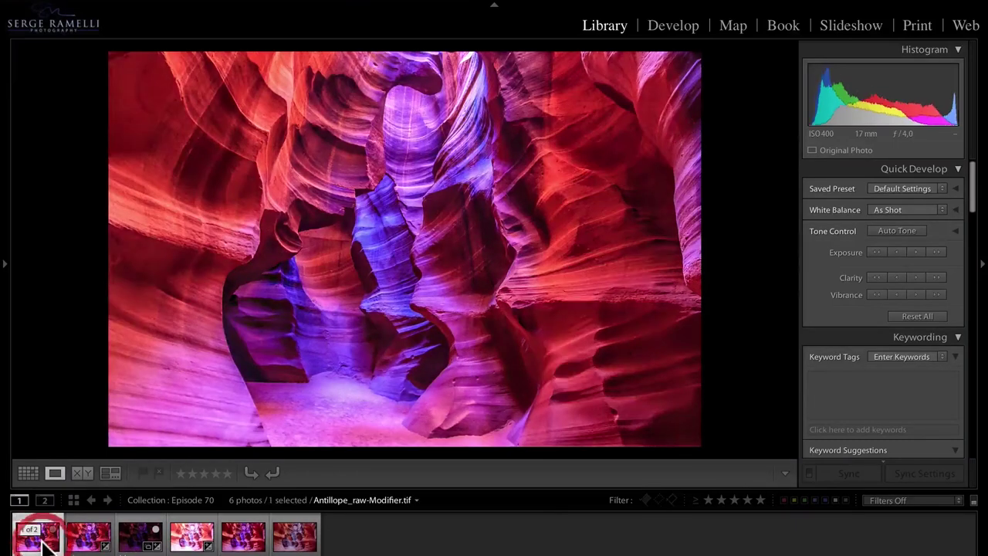
click(243, 537)
click(24, 541)
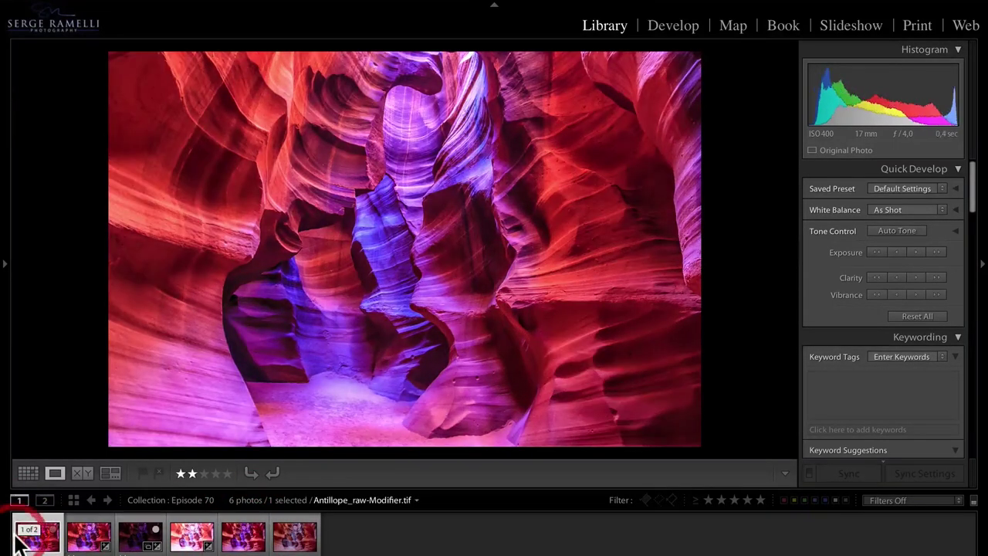
click(243, 541)
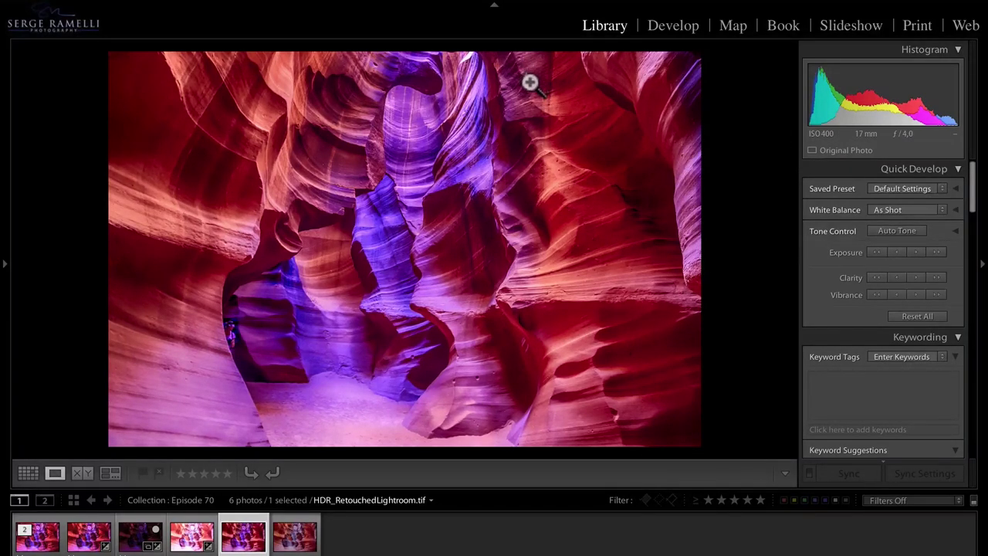
View Antillope_raw-Modifier.tif once more against HDR_RetouchedLightroom.tif, and open the HDR version in the Develop module
click(42, 535)
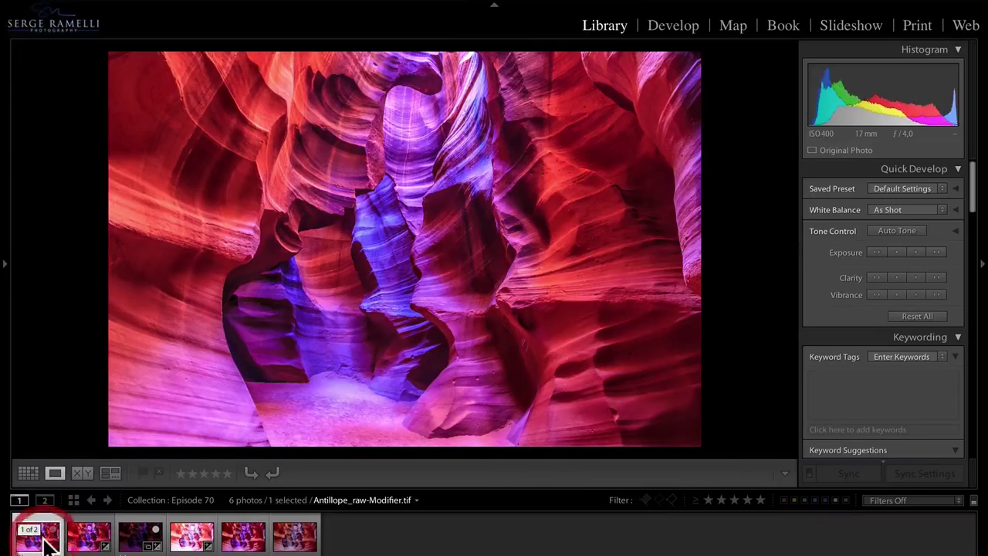
click(247, 539)
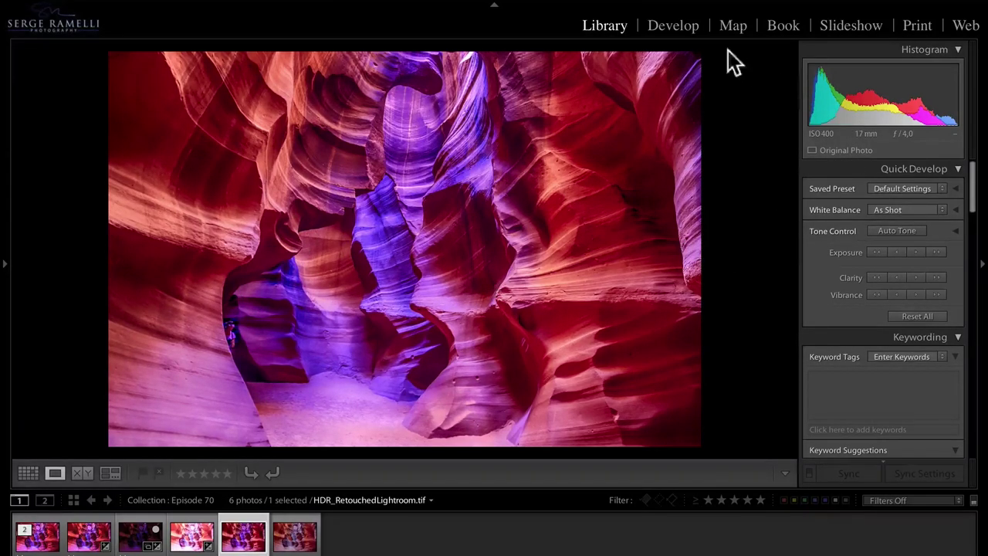
click(672, 25)
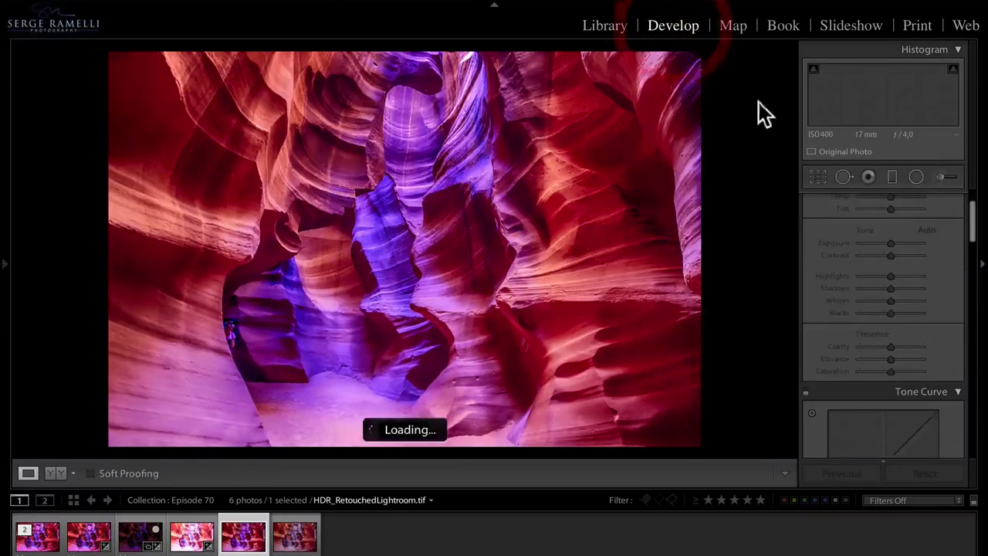
Paint the purple central rock column and sandy floor with a size 20 Adjustment Brush, setting Exposure to 1.10 and Temp to 12
click(942, 177)
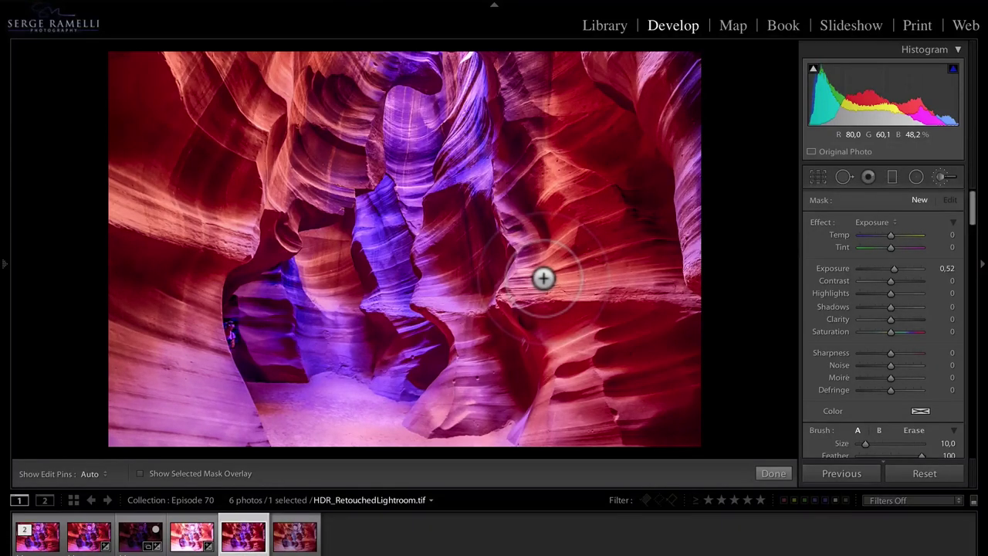
scroll(602, 263, up, 3)
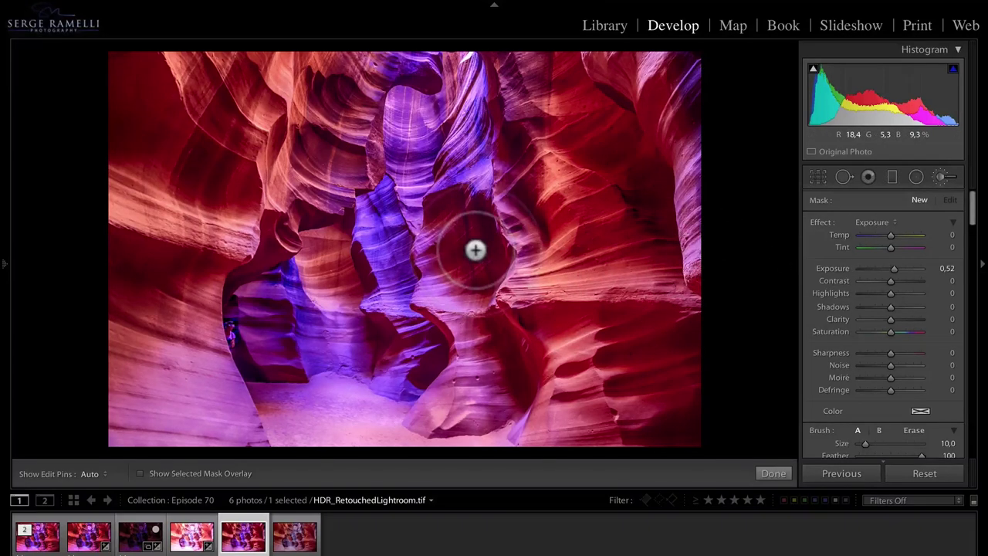
scroll(404, 103, down, 1)
key(h)
drag(404, 103, 345, 463)
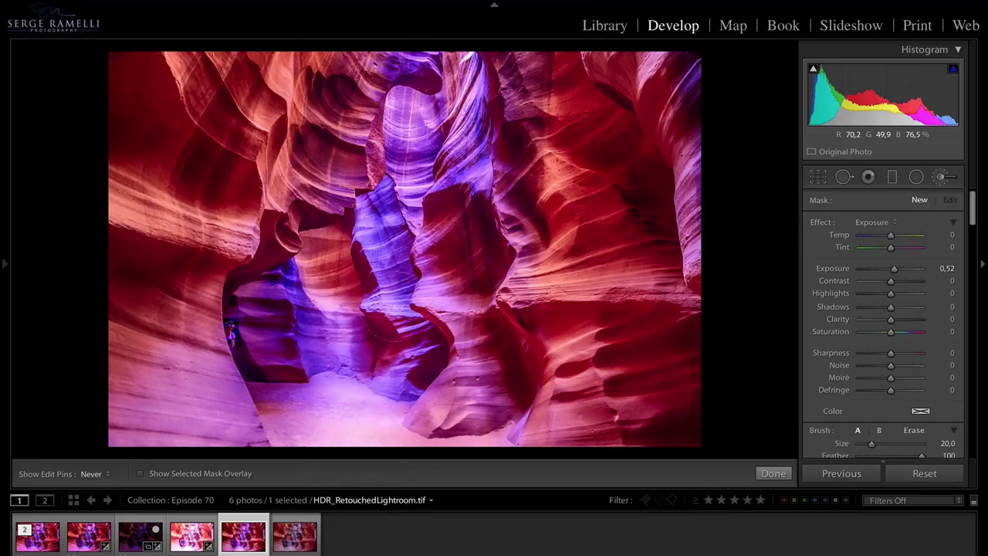
key(h)
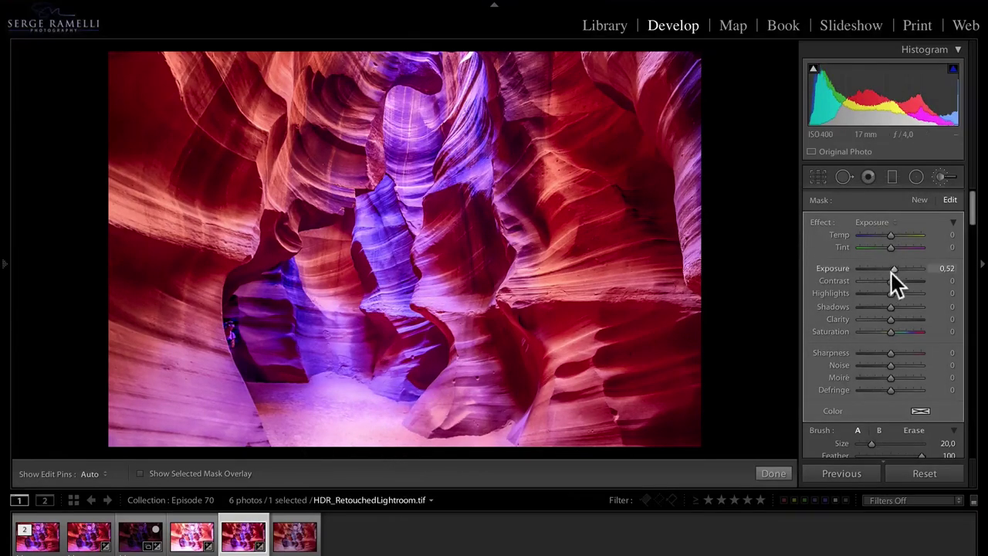
mouse_move(892, 264)
mouse_down()
mouse_move(903, 268)
mouse_move(868, 230)
mouse_move(907, 233)
mouse_move(894, 235)
mouse_move(897, 265)
mouse_up()
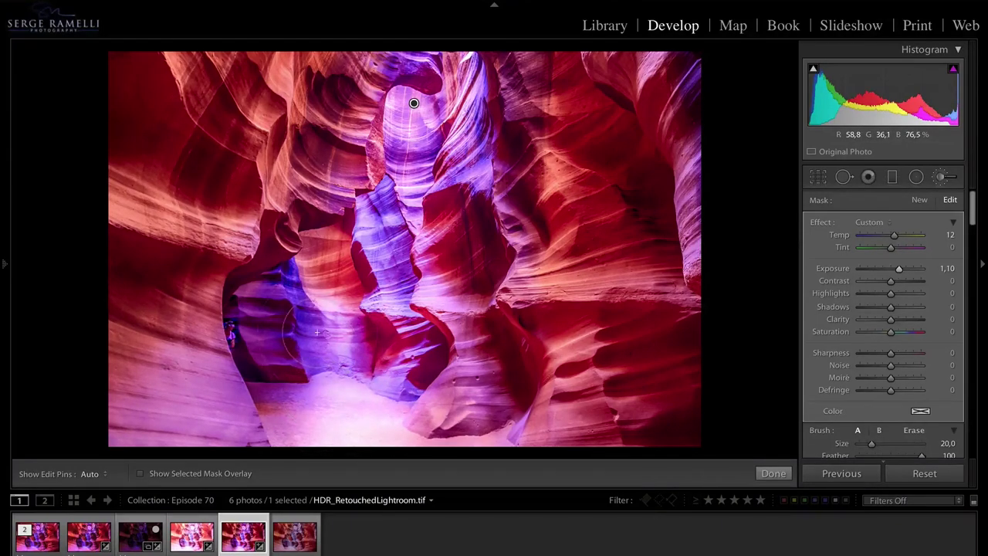
Erase the brightening mask with a size 20 brush from the rocks around the purple column and from the sandy floor
scroll(473, 185, up, 2)
key(alt)
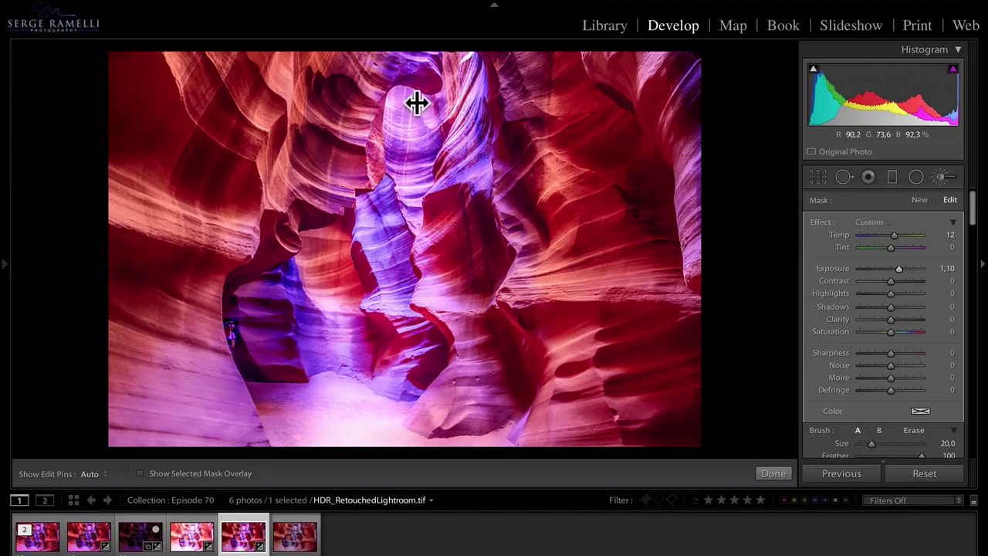
mouse_move(417, 103)
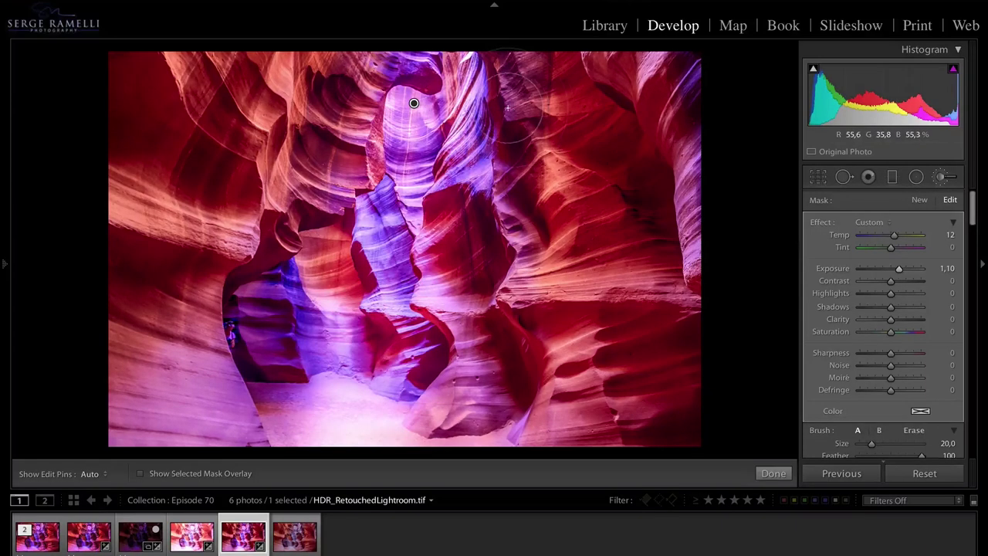
key(alt)
scroll(498, 116, down, 5)
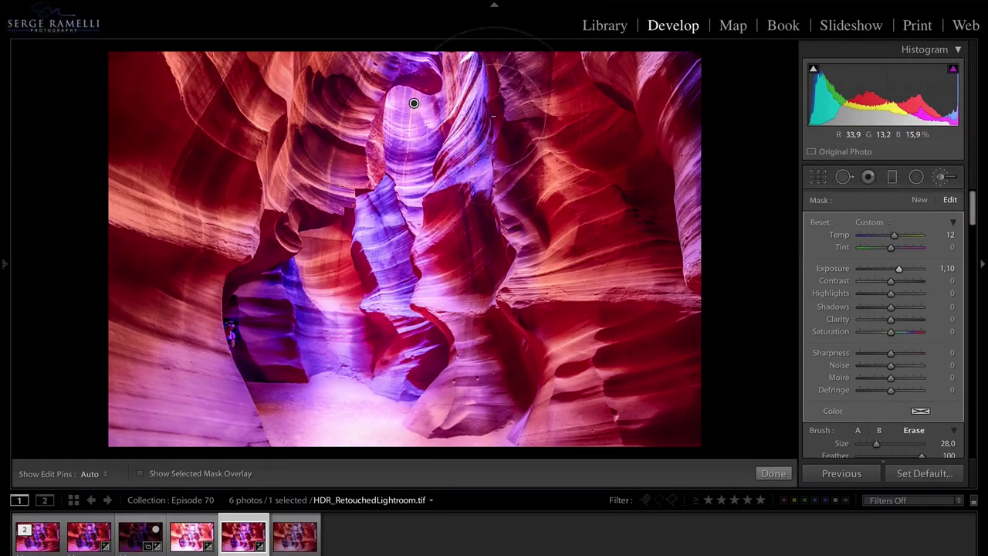
scroll(494, 124, up, 5)
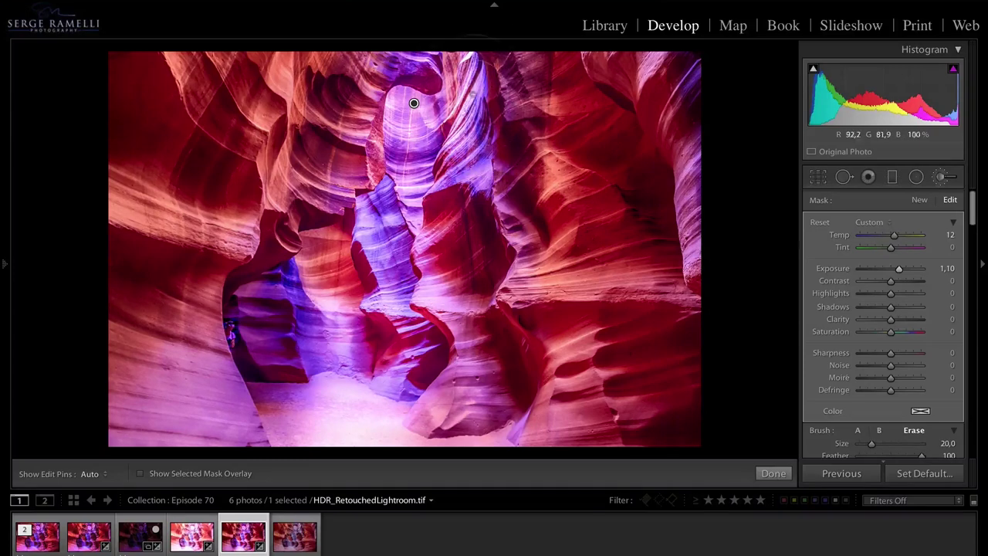
key(h)
mouse_move(494, 54)
mouse_down()
mouse_move(448, 193)
mouse_move(436, 317)
mouse_move(467, 379)
mouse_move(417, 401)
mouse_up()
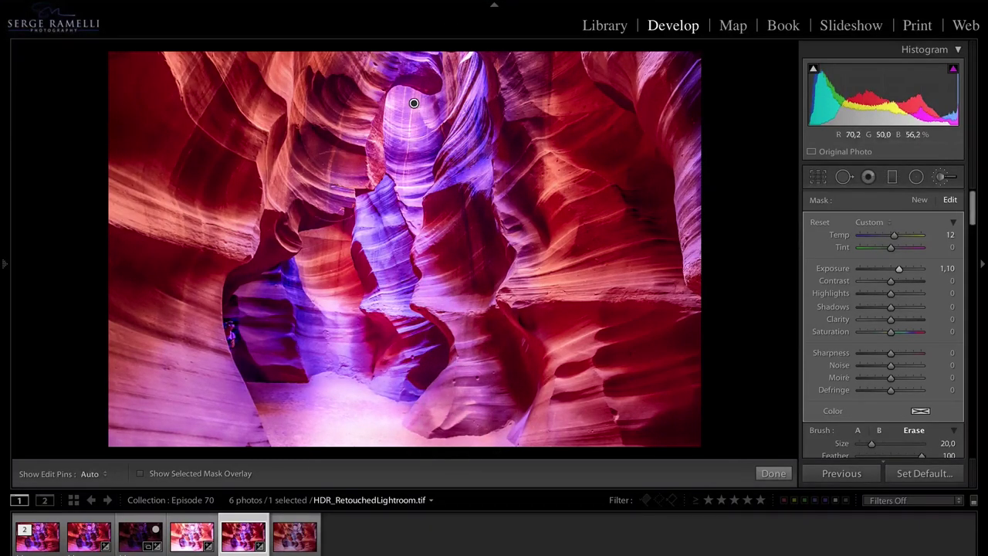
mouse_move(414, 103)
mouse_down()
mouse_move(340, 262)
mouse_move(313, 386)
mouse_move(282, 433)
mouse_move(278, 425)
mouse_move(339, 409)
mouse_move(331, 463)
mouse_move(353, 463)
mouse_move(459, 451)
mouse_move(545, 394)
mouse_up()
drag(525, 345, 494, 463)
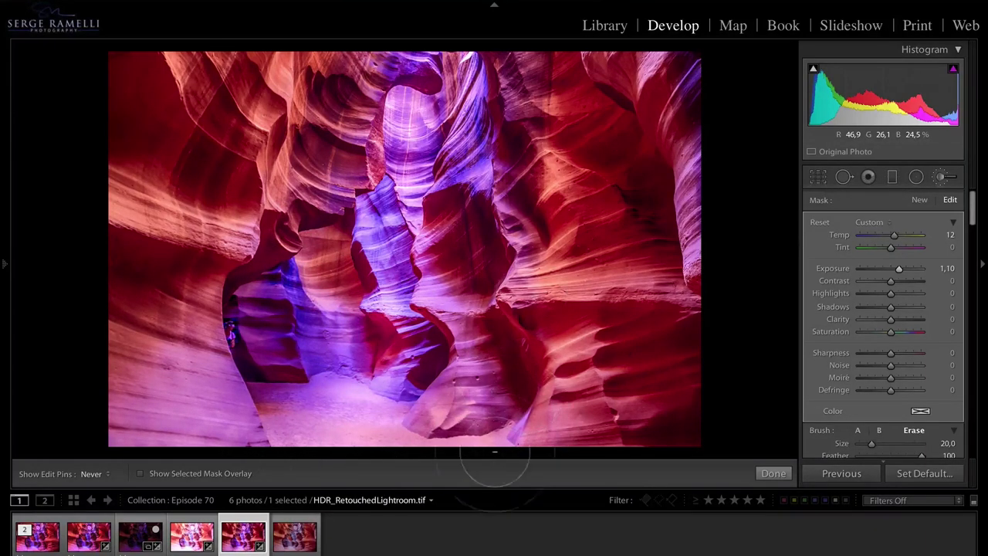
Paint a new size 23 brush mask over the lower-right rock wall and set its Exposure to 0.41
click(919, 200)
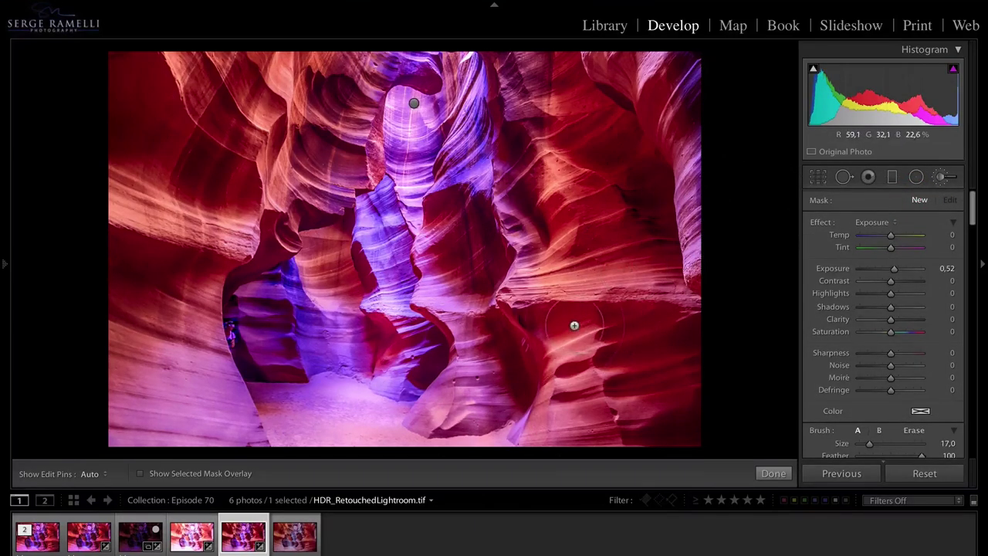
scroll(565, 347, up, 3)
mouse_move(564, 347)
mouse_down()
mouse_move(610, 325)
mouse_move(507, 371)
mouse_move(625, 339)
mouse_move(634, 254)
mouse_move(610, 312)
mouse_up()
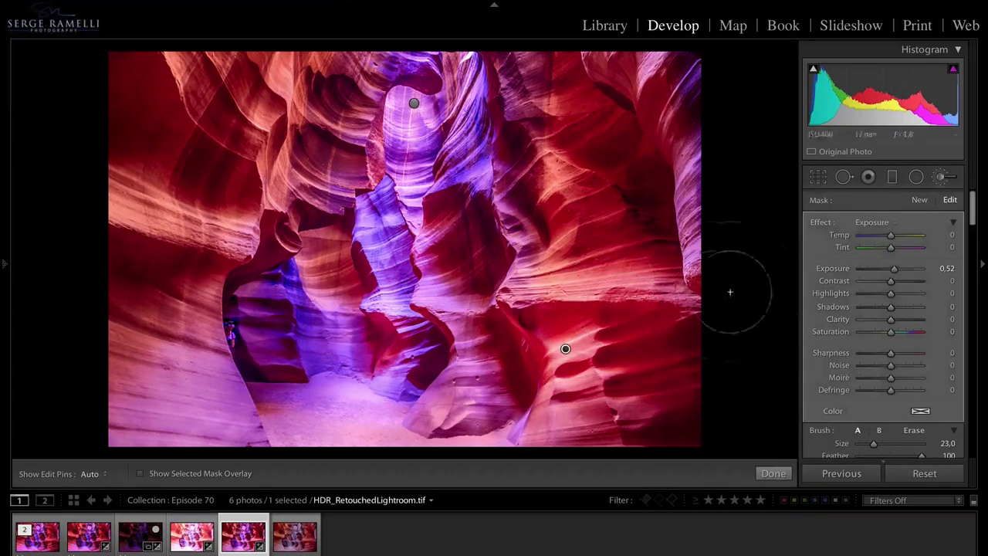
mouse_move(893, 268)
mouse_down()
mouse_move(902, 268)
mouse_move(892, 265)
mouse_up()
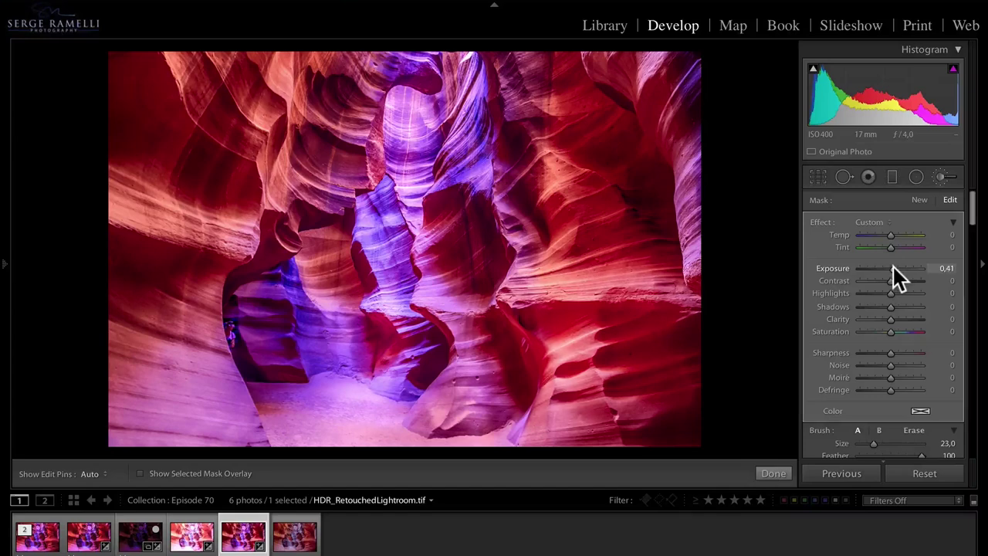
Brush a new size 18 mask on the left wall's light ridge above the dark opening and lower its Exposure slightly
click(919, 200)
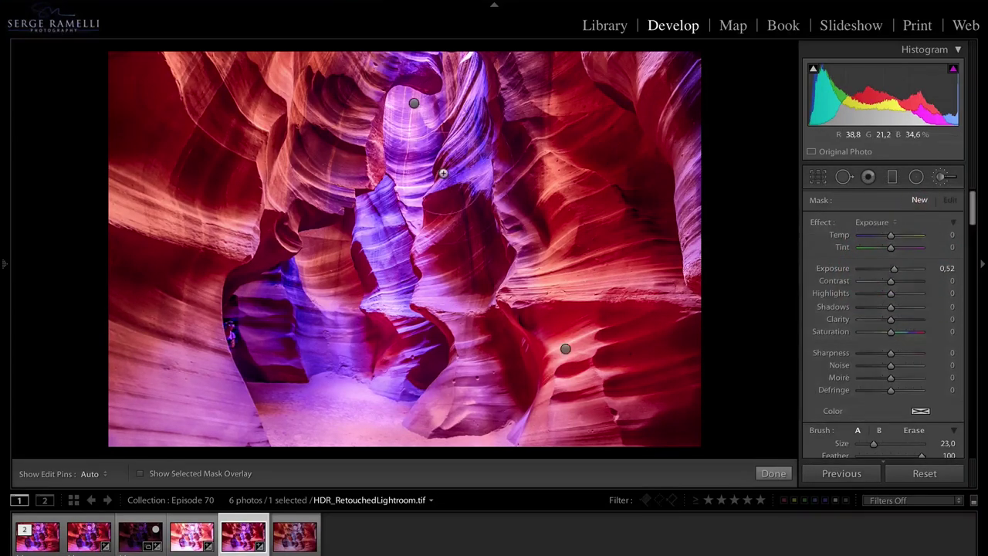
key(h)
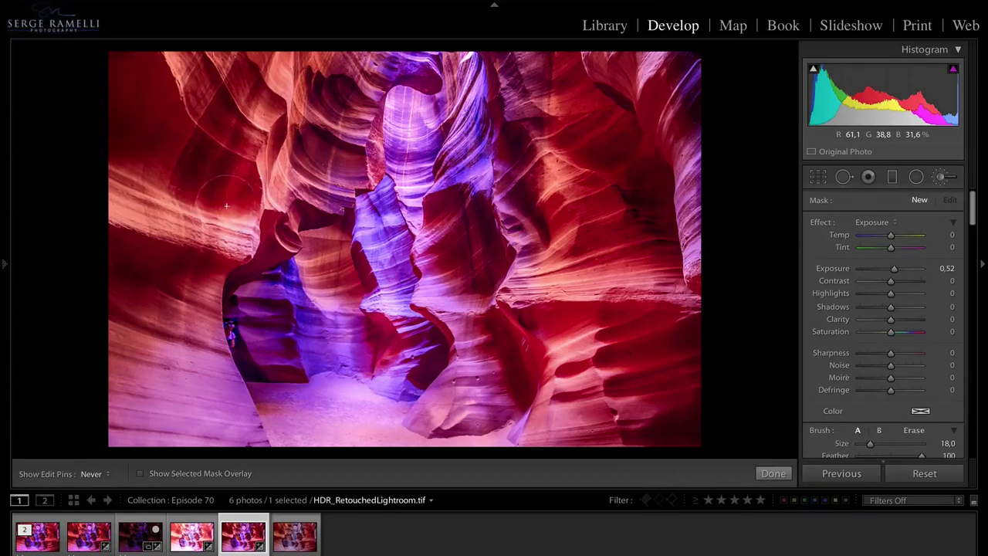
click(250, 208)
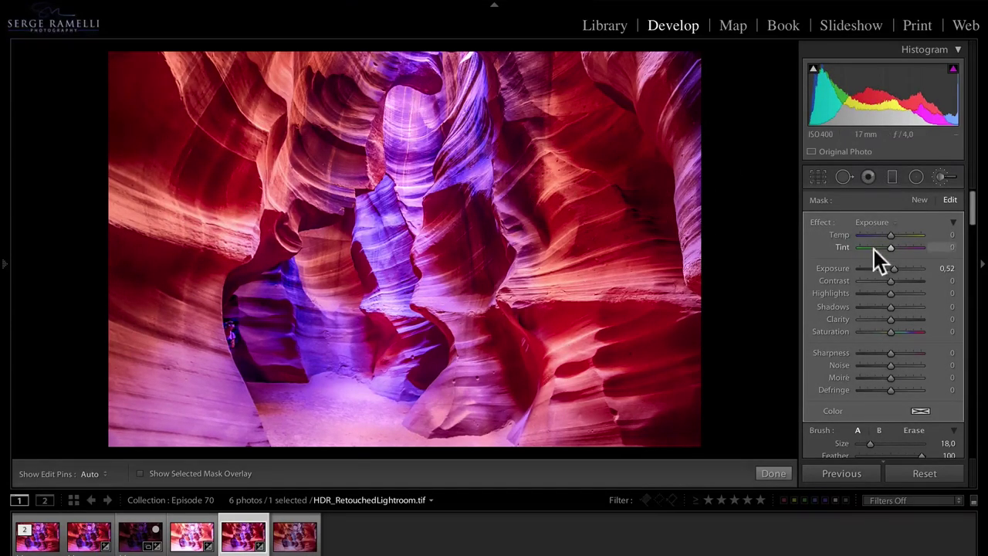
drag(892, 268, 890, 267)
Brush a new size 18 mask with Exposure 0.52 on the lower-left rock wall beside the figure
click(921, 199)
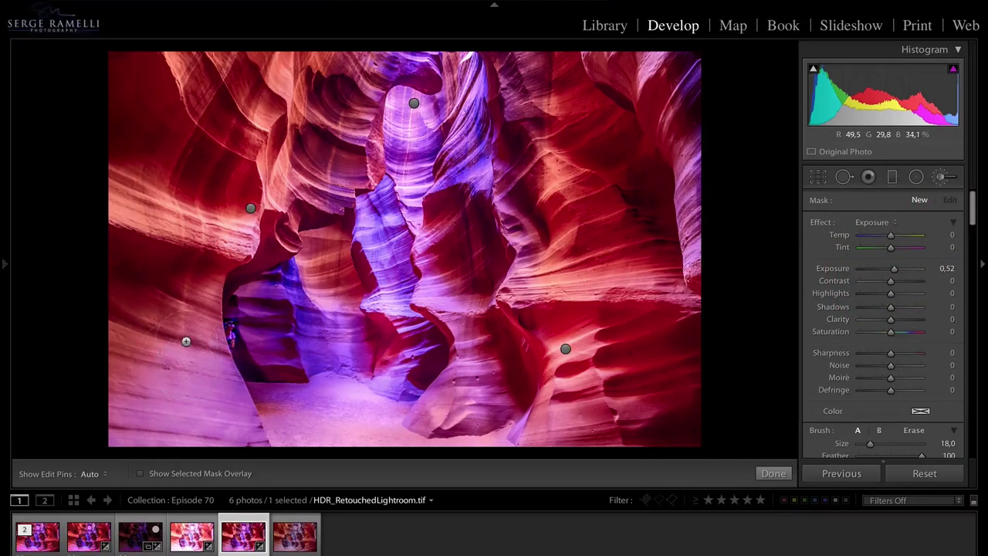
key(h)
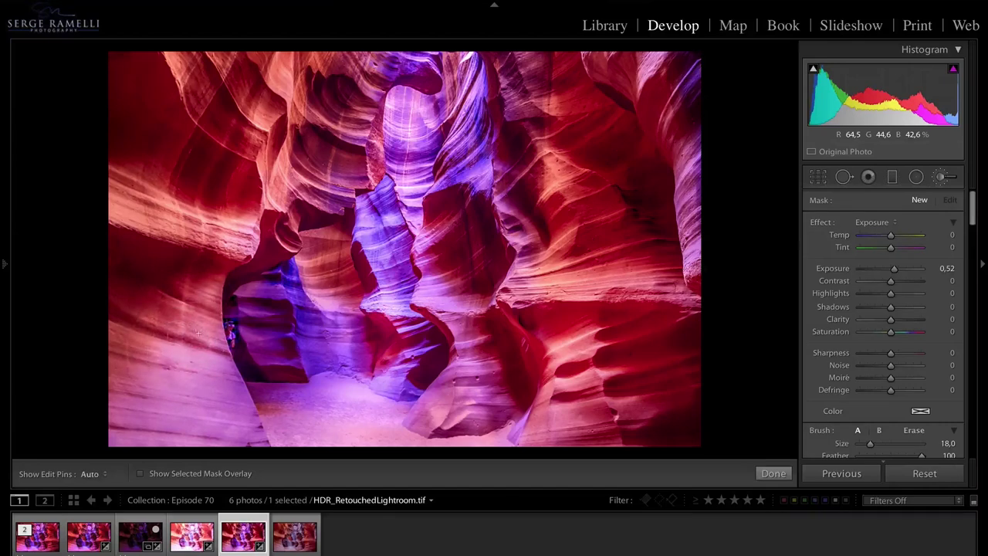
key(h)
click(178, 320)
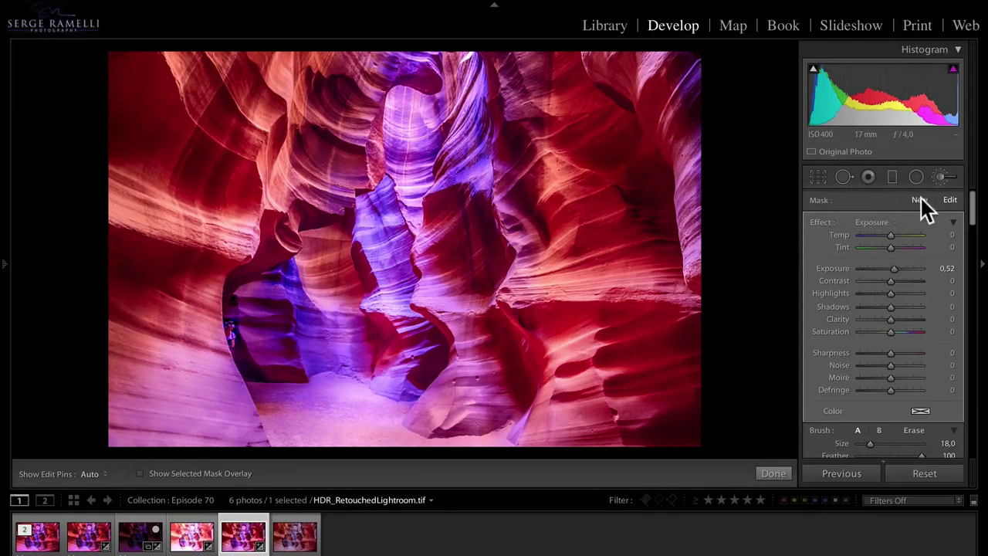
Brush a new mask on the curved rock left of the purple column's top, try Exposure at 1.28, and undo that change
click(920, 200)
key(h)
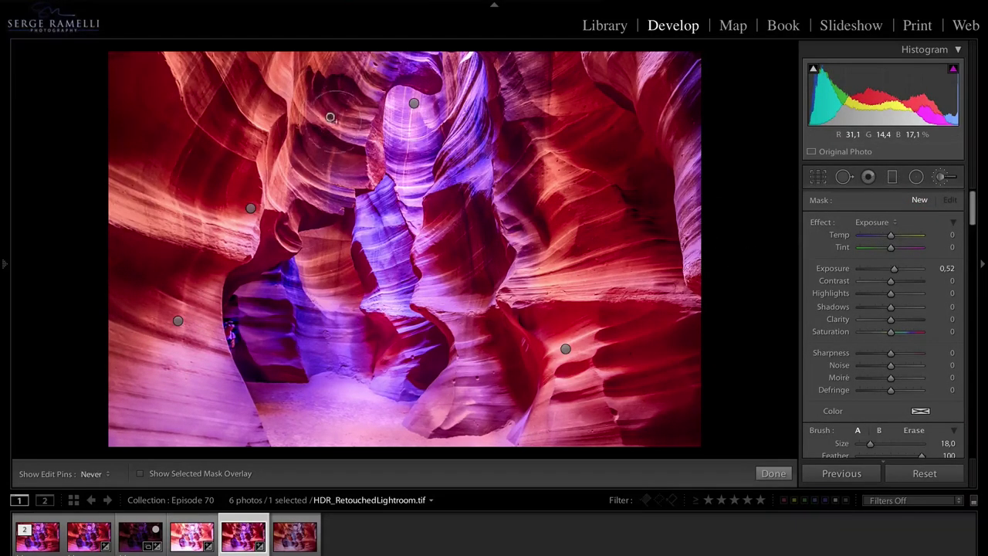
key(h)
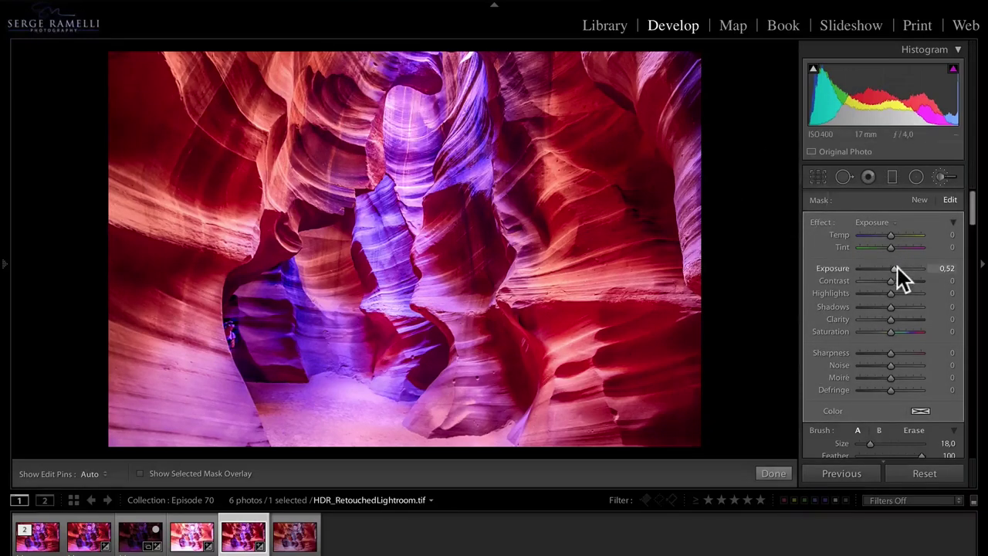
drag(891, 269, 896, 268)
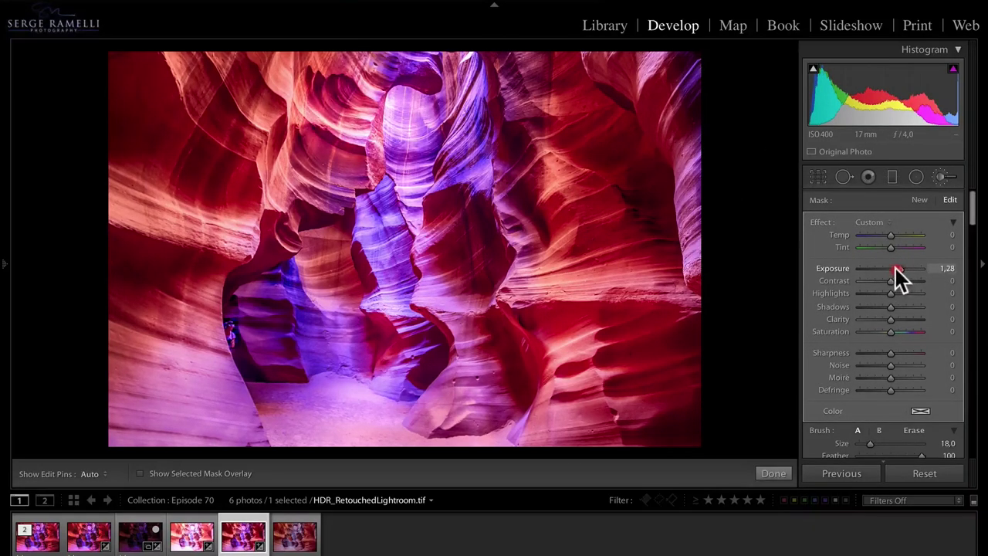
key(ctrl+z)
Paint a new size 9 brush mask with Exposure 0.52 across the upper-right rock wall
click(920, 200)
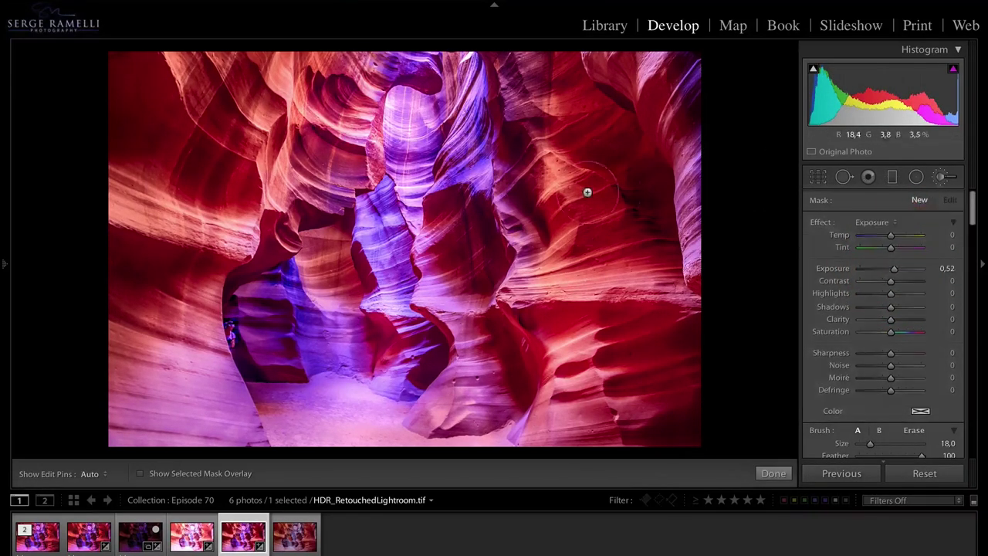
key(bracketleft)
key(bracketleft)
key(bracketleft)
key(h)
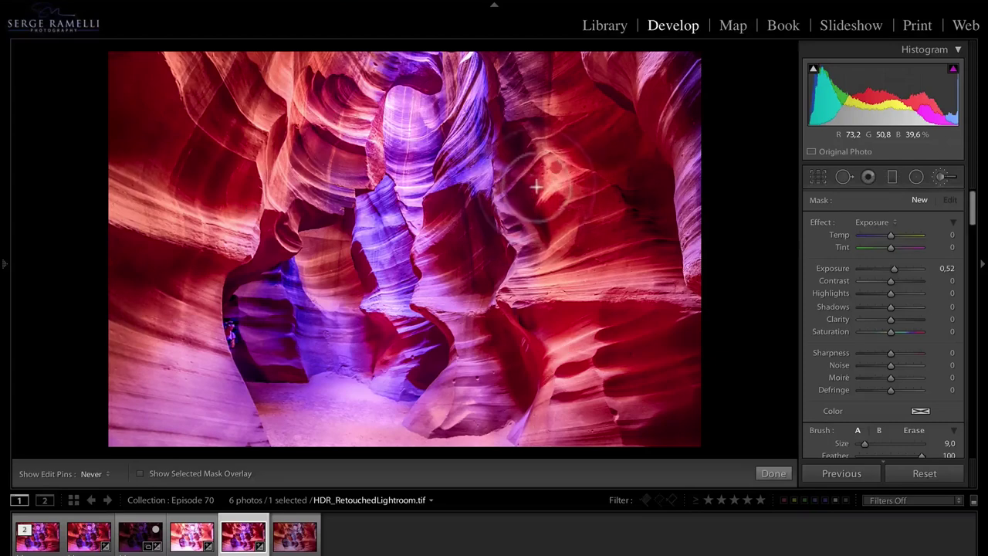
mouse_move(544, 189)
mouse_down()
mouse_move(527, 122)
mouse_move(591, 108)
mouse_move(510, 132)
mouse_move(499, 108)
mouse_move(613, 93)
mouse_move(685, 49)
mouse_move(638, 73)
mouse_move(638, 205)
mouse_move(660, 180)
mouse_move(660, 242)
mouse_up()
key(h)
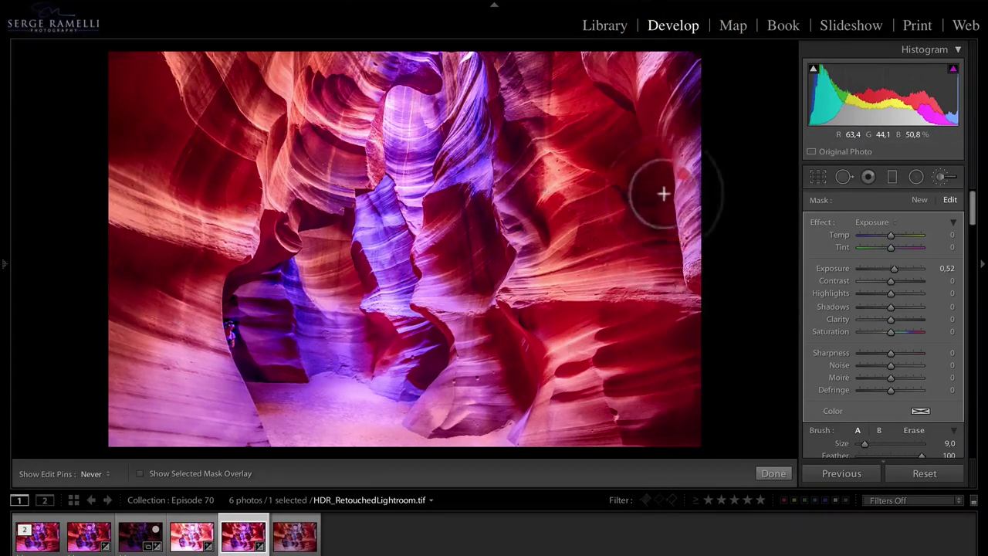
Extend the 0.52 Exposure mask over the central rock folds down toward the dark opening on the left
key(h)
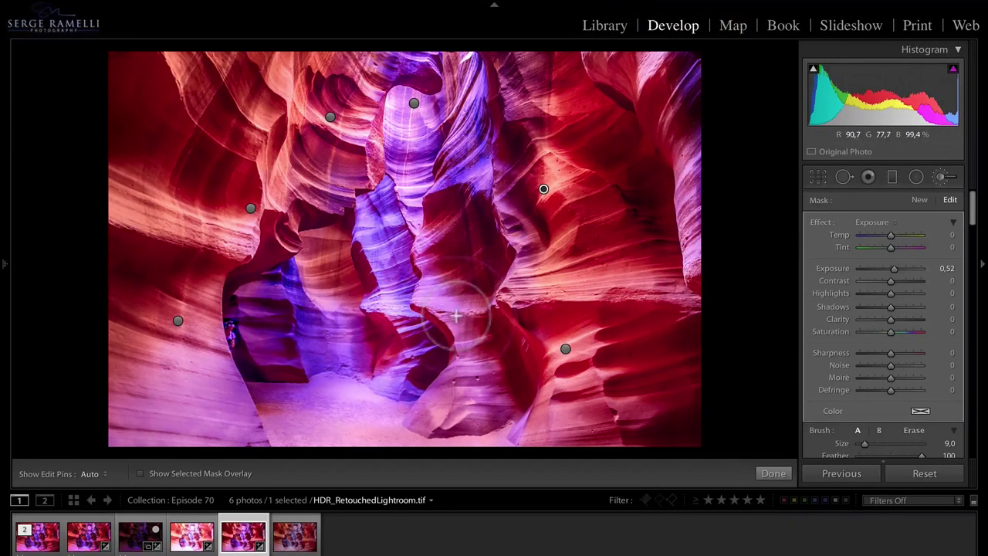
mouse_move(397, 265)
mouse_down()
mouse_move(429, 259)
mouse_move(441, 328)
mouse_move(386, 357)
mouse_move(254, 309)
mouse_move(254, 326)
mouse_move(239, 326)
mouse_move(250, 386)
mouse_up()
key(h)
key(h)
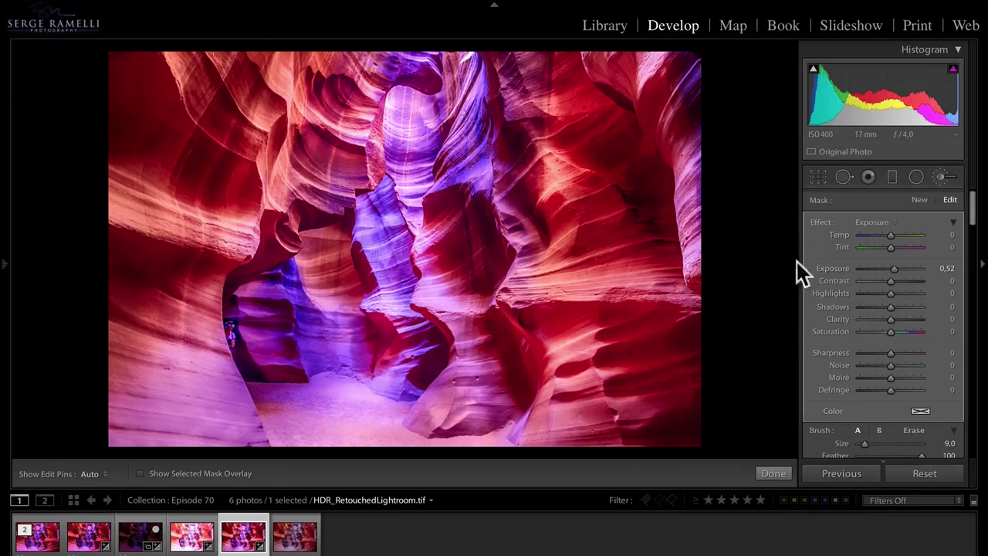
Compare the photo with and without the Adjustment Brush edits, finishing with the edits switched on
drag(976, 225, 975, 243)
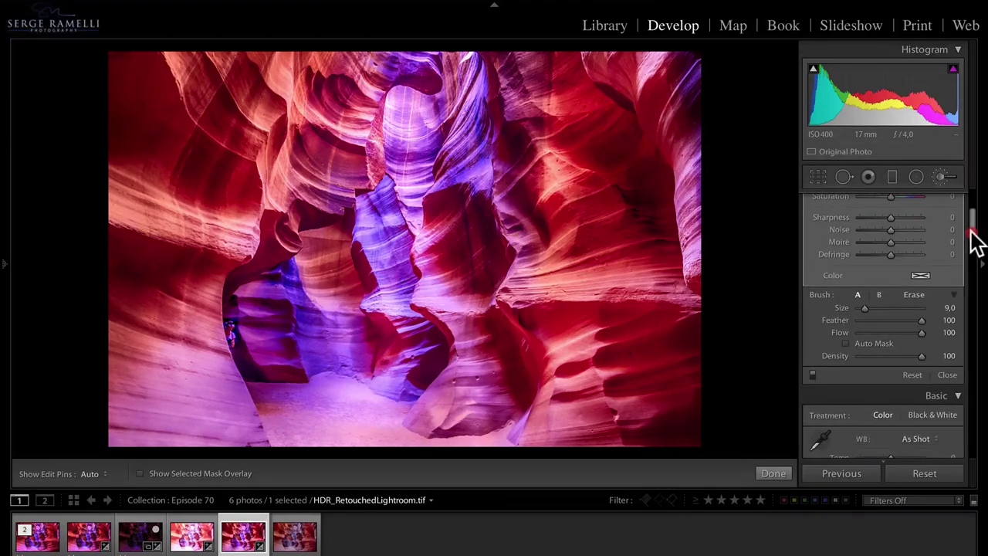
click(812, 375)
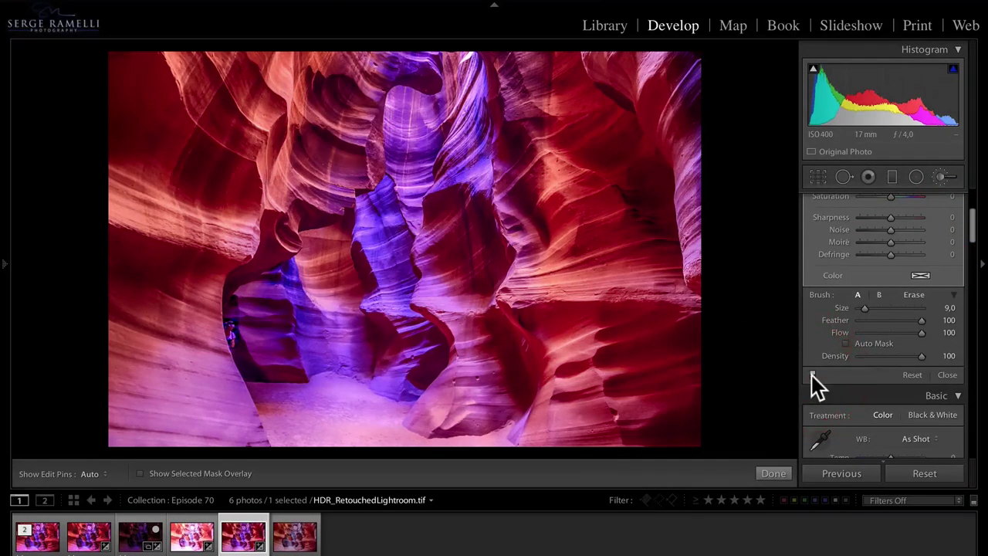
click(811, 376)
click(812, 375)
click(812, 374)
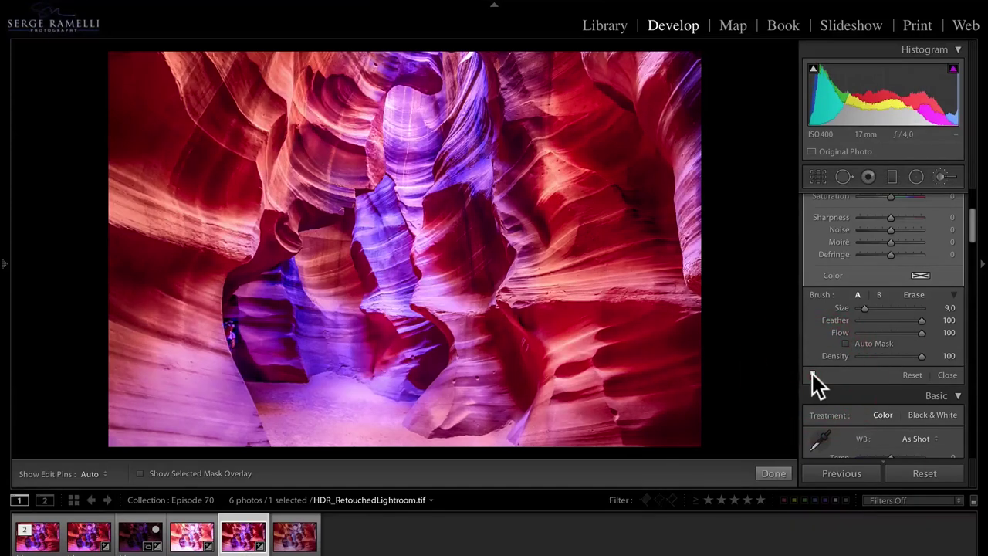
scroll(926, 283, up, 5)
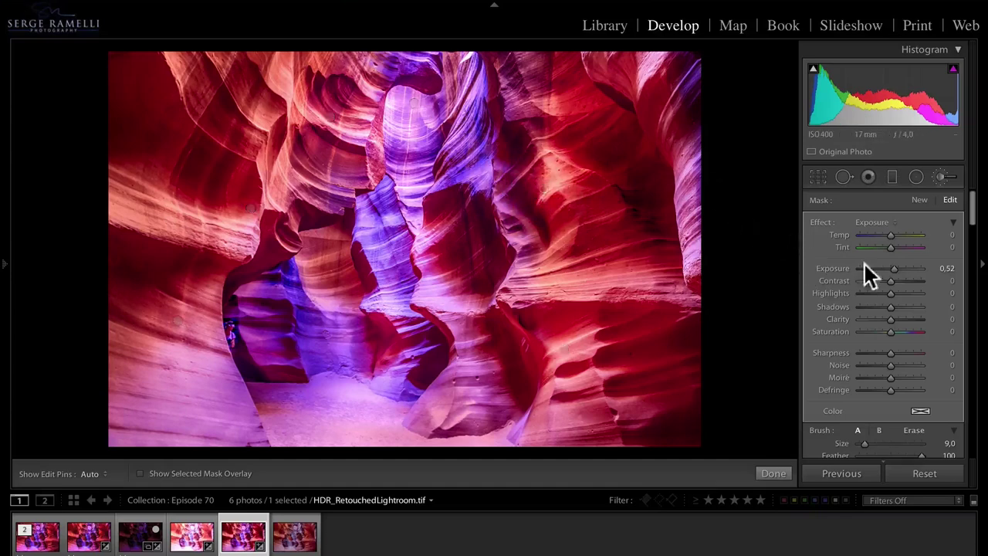
Set the Exposure of the selected brush mask on the left rock wall to 0.47
drag(892, 267, 889, 268)
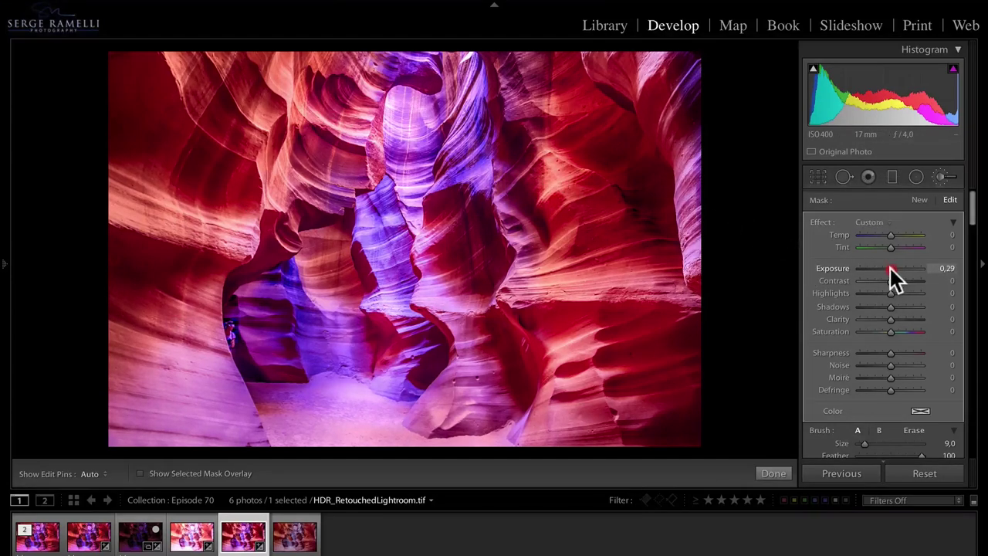
drag(252, 210, 278, 212)
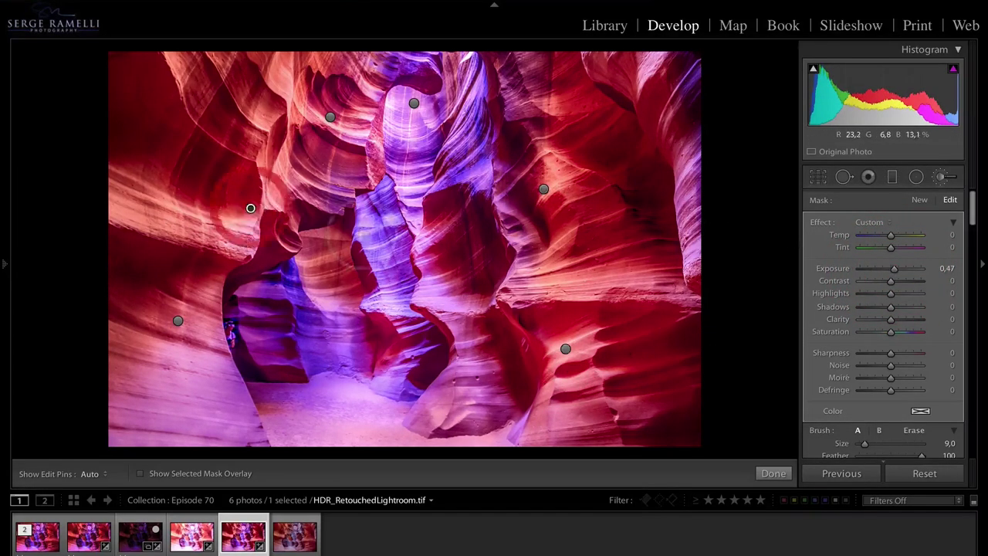
Switch the Adjustment Brush edits off and on to compare the photo, leaving them enabled
scroll(873, 309, down, 2)
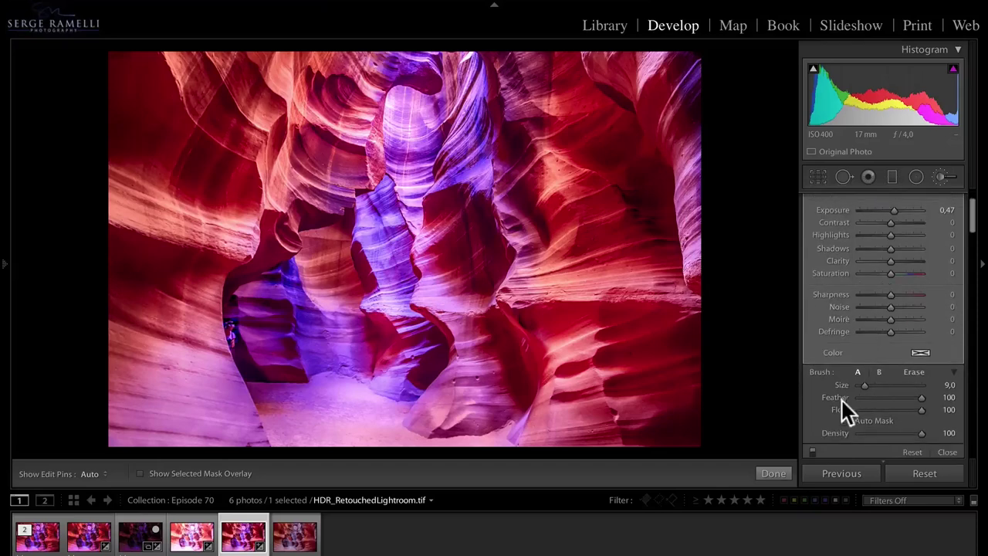
scroll(834, 421, down, 1)
click(813, 431)
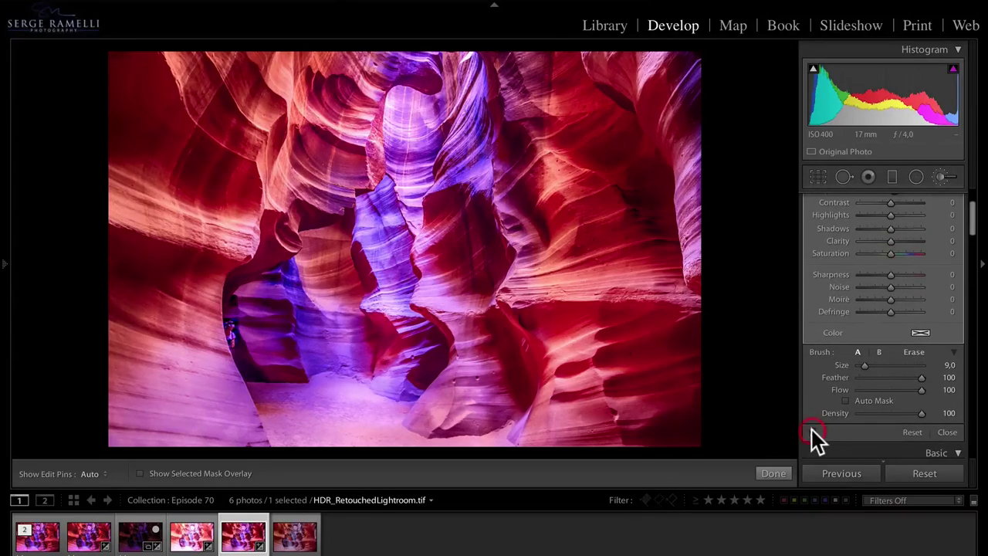
click(812, 432)
click(813, 432)
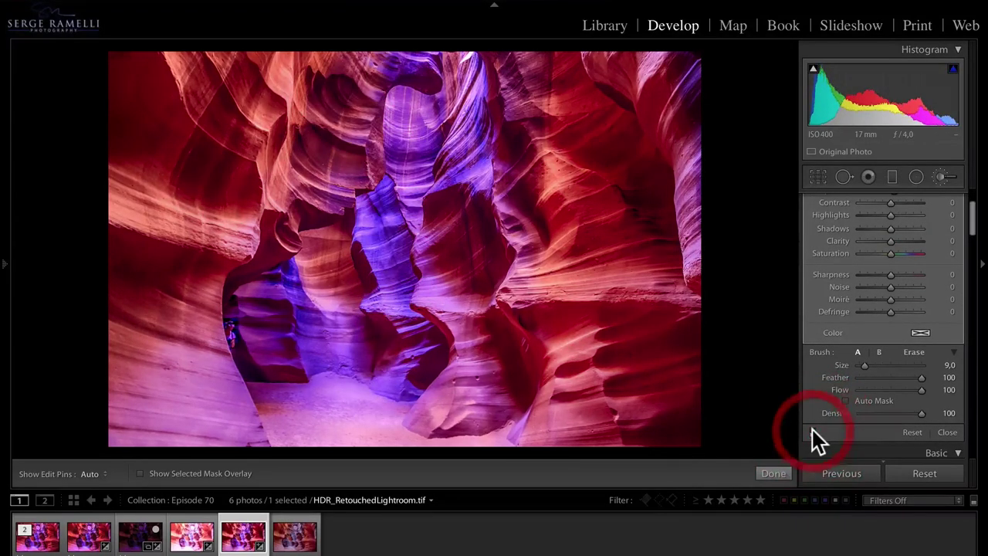
click(813, 431)
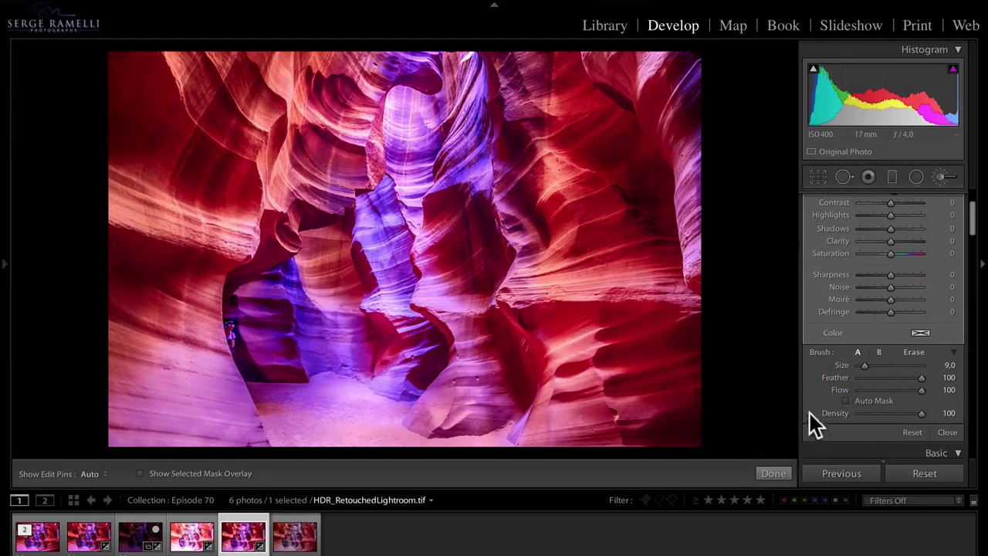
Delete the brush masks on the purple column's top and the curved rock left of it, and close the Adjustment Brush
click(413, 106)
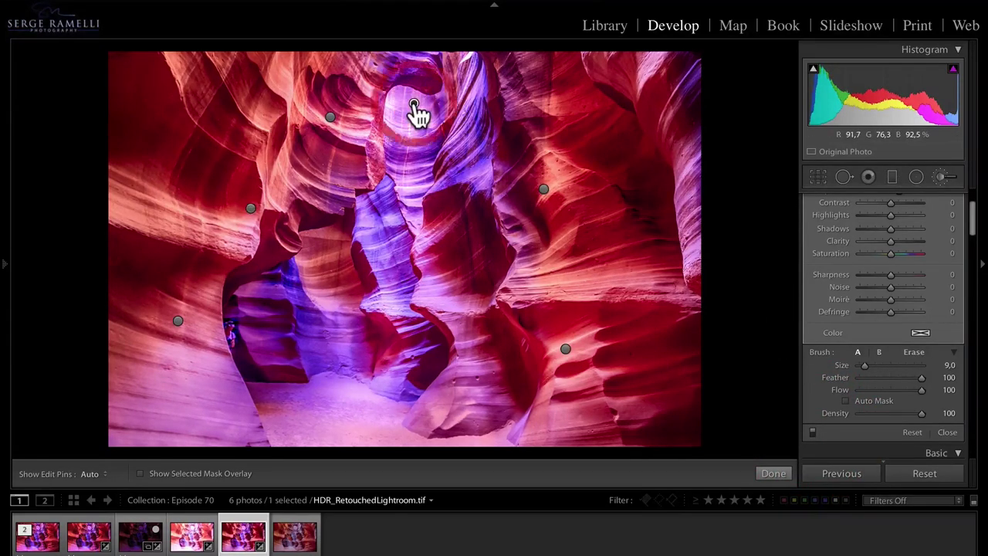
key(Delete)
click(330, 116)
key(Delete)
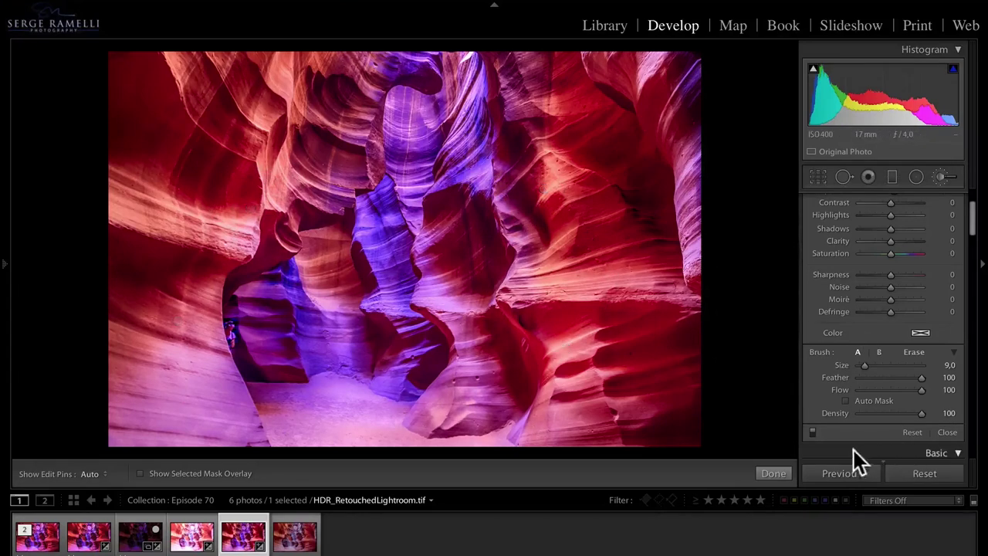
click(813, 432)
click(813, 432)
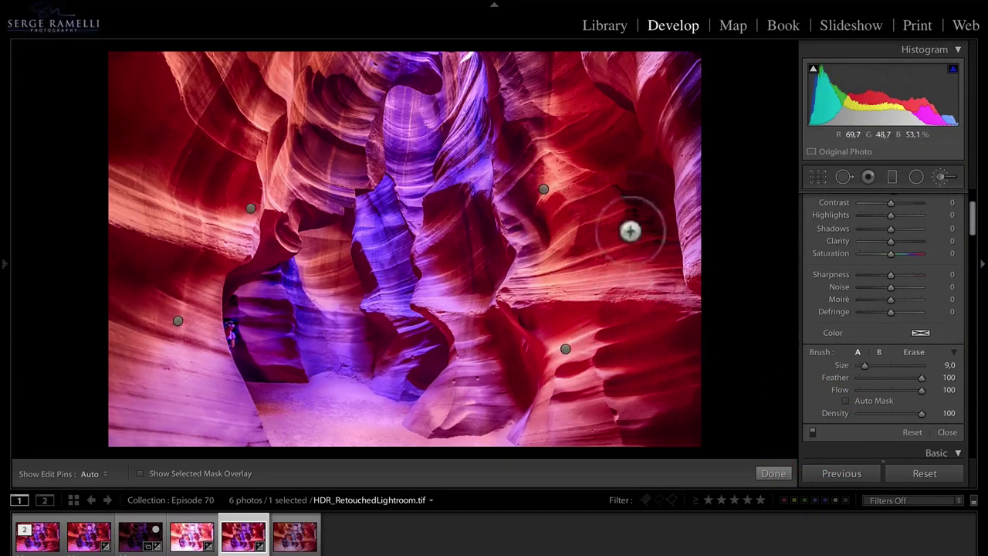
click(956, 431)
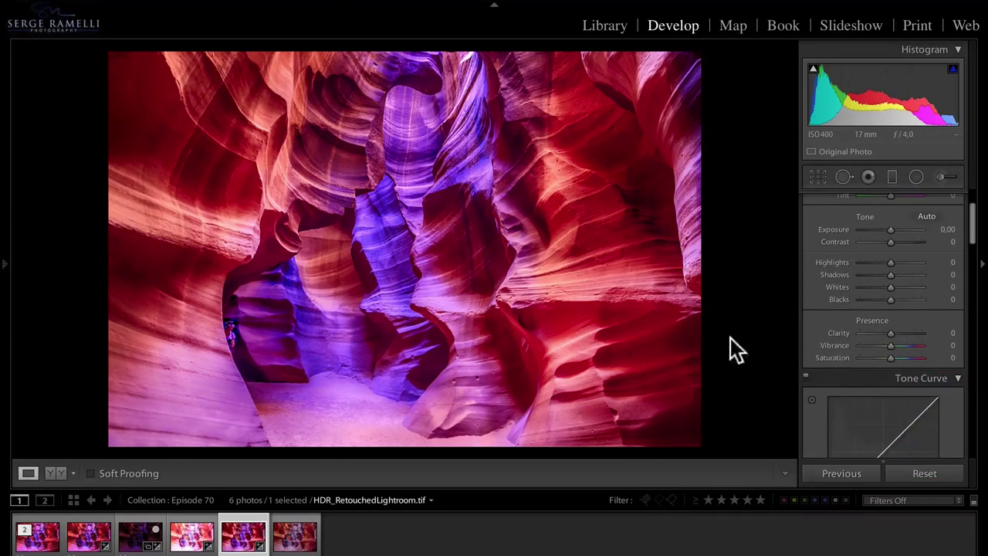
Try a Post-Crop Vignetting Amount of −32 and reset it to 0
scroll(872, 290, down, 10)
scroll(873, 292, down, 12)
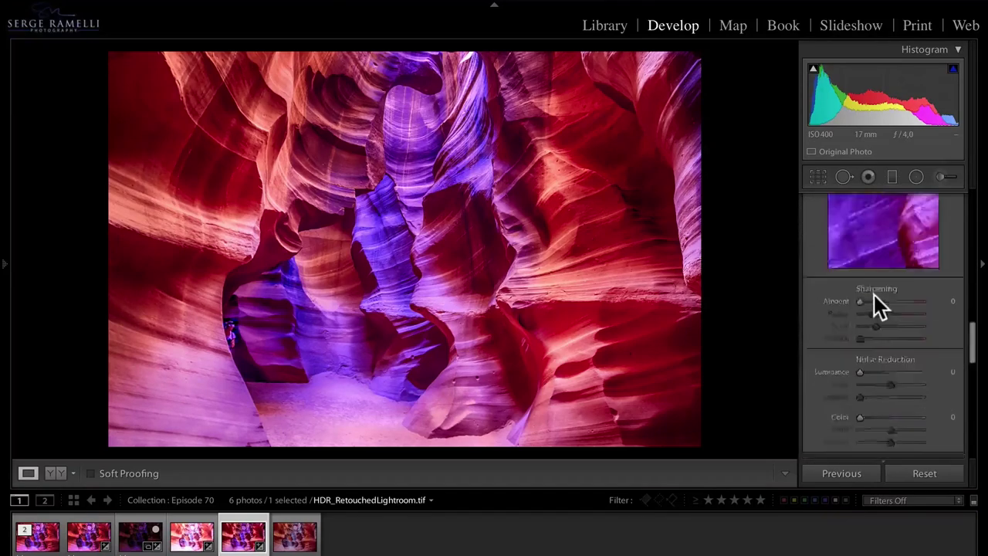
scroll(877, 294, up, 6)
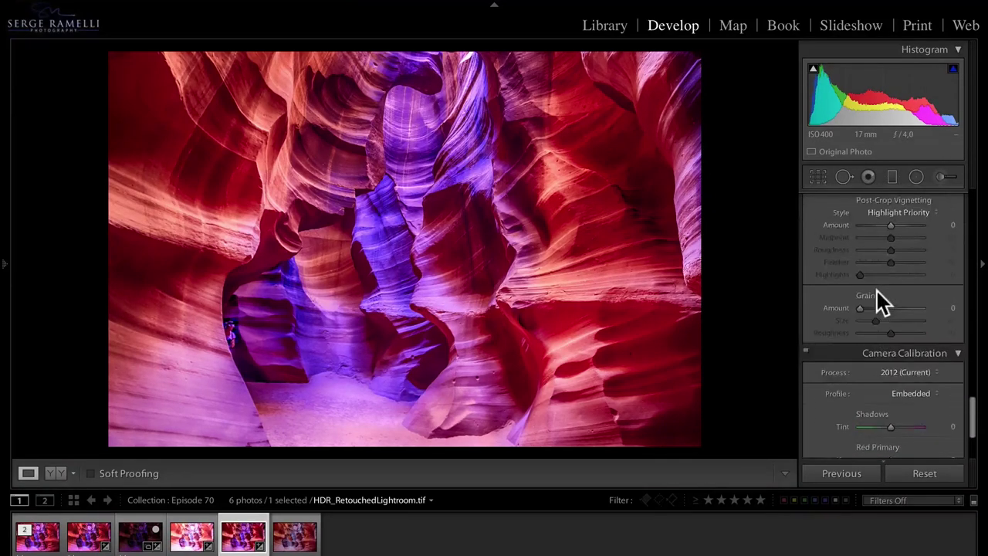
drag(891, 316, 879, 310)
click(881, 313)
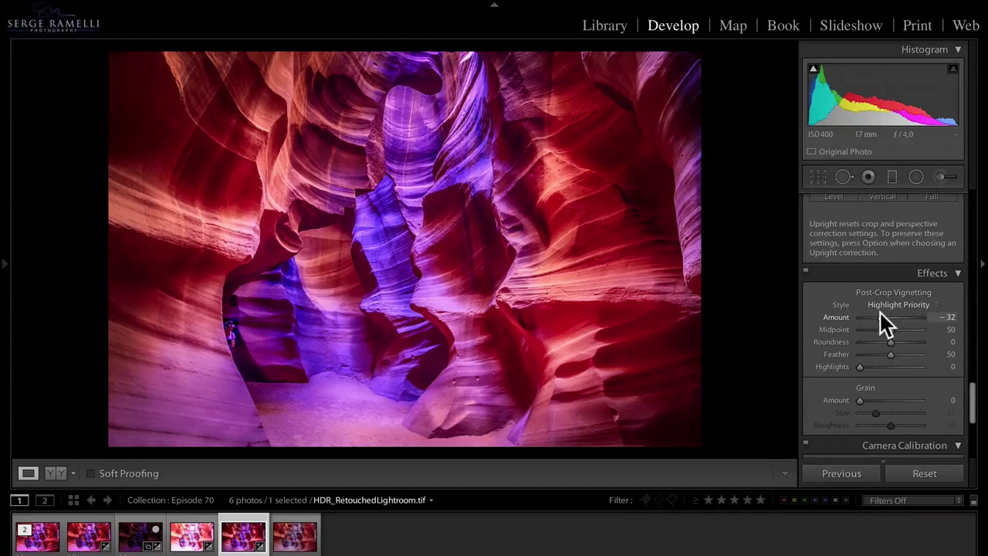
double_click(882, 318)
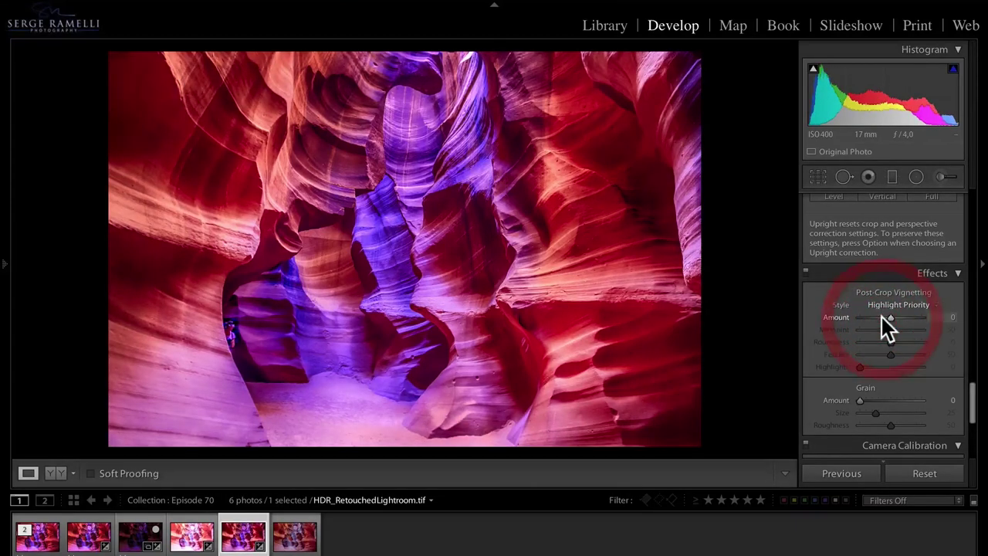
scroll(923, 342, up, 5)
scroll(923, 342, up, 5)
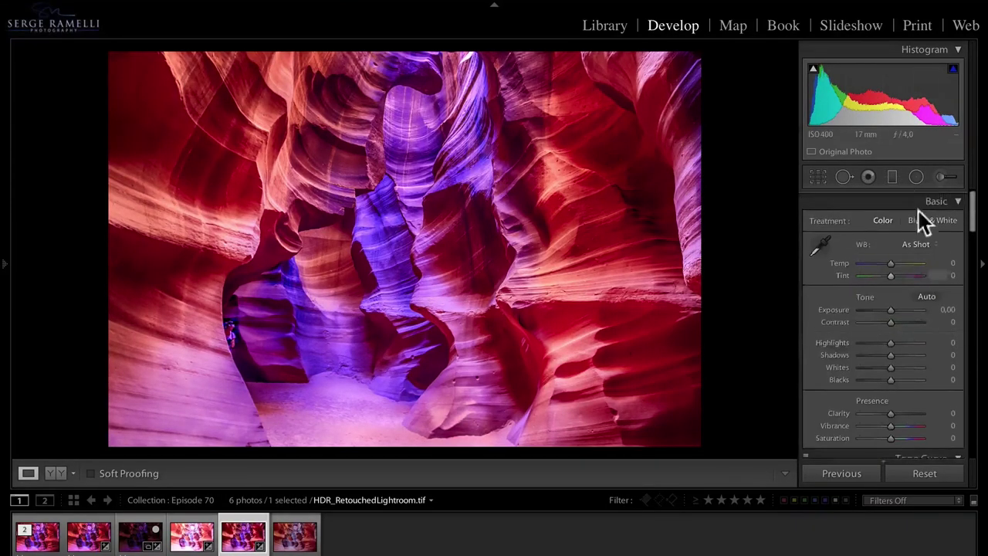
Add near-vertical Graduated Filters with Exposure −1.17 along the photo's right and left edges
click(892, 177)
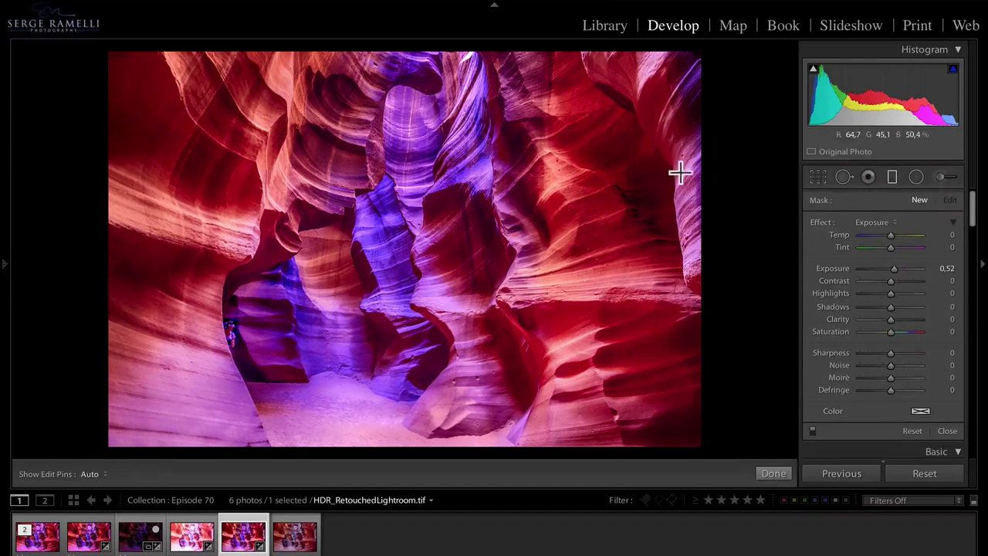
drag(705, 156, 582, 199)
drag(894, 266, 880, 270)
drag(645, 176, 681, 147)
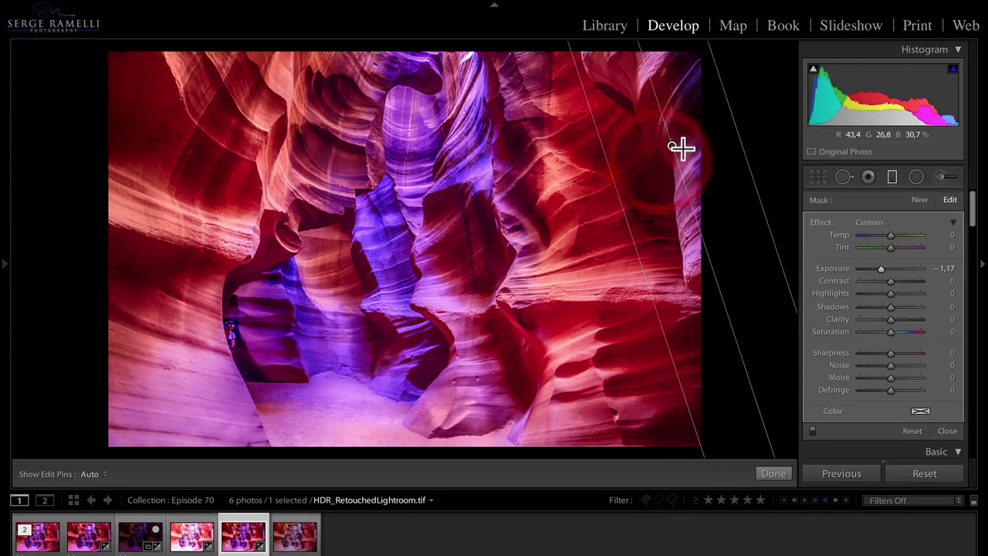
drag(668, 152, 668, 155)
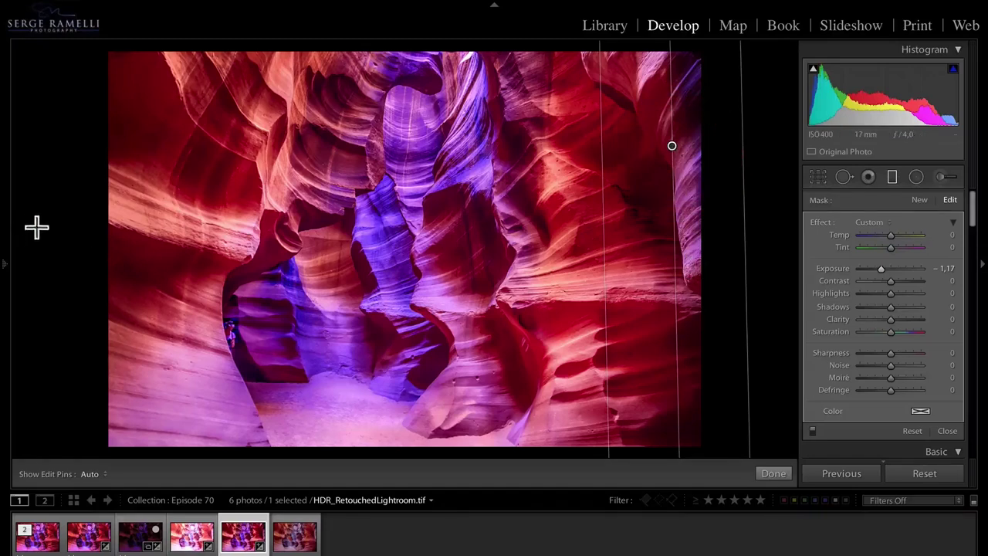
drag(96, 223, 230, 223)
drag(162, 221, 179, 224)
Add Graduated Filters with Exposure −1.50 across the photo's bottom edge and its upper-left and upper-right corners
drag(368, 419, 371, 332)
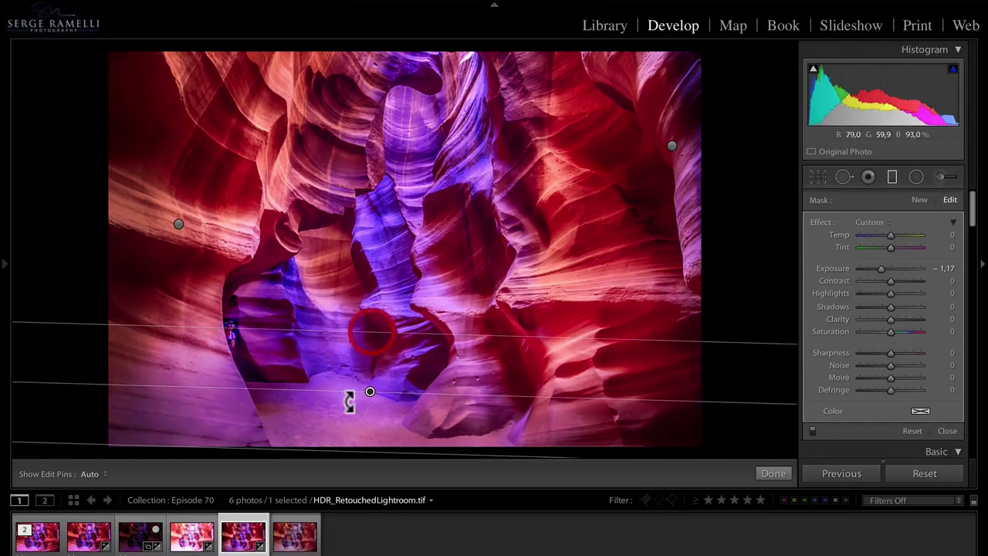
drag(882, 266, 879, 267)
drag(367, 391, 362, 422)
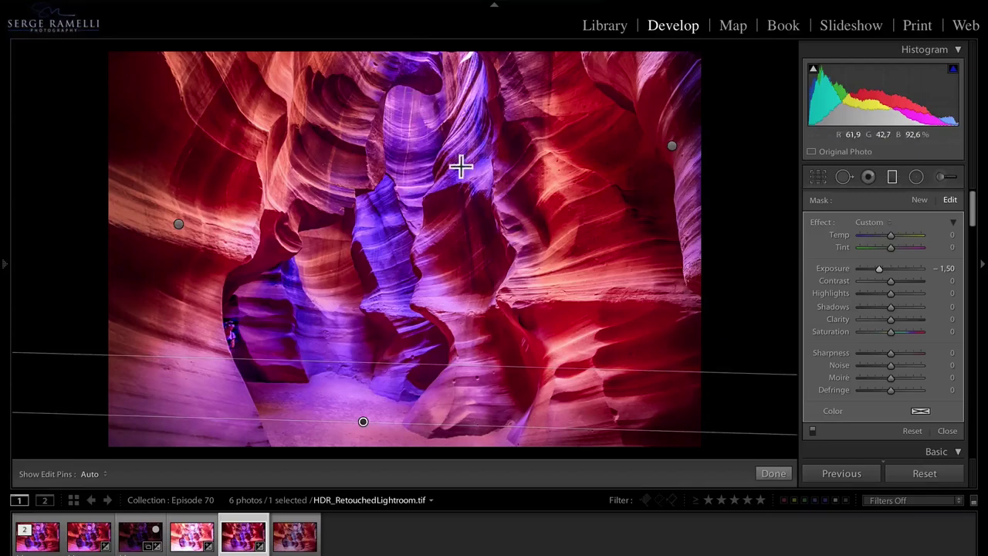
mouse_move(178, 74)
mouse_down()
mouse_move(201, 121)
mouse_move(174, 66)
mouse_up()
mouse_move(633, 64)
mouse_down()
mouse_move(618, 73)
mouse_move(611, 106)
mouse_move(644, 67)
mouse_up()
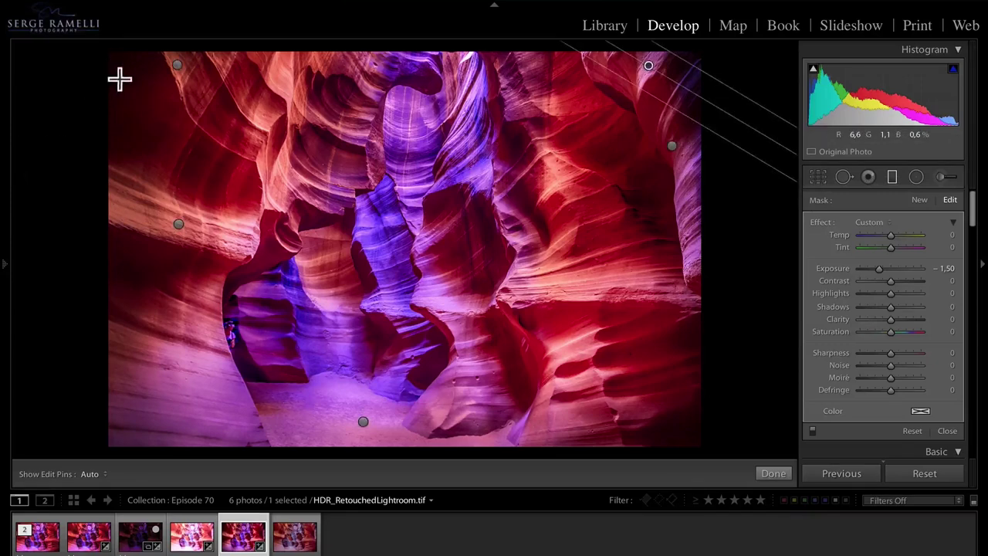
Move the left-edge and upper-left corner Graduated Filters farther outward from the photo's center
click(176, 64)
drag(177, 223, 138, 224)
click(177, 65)
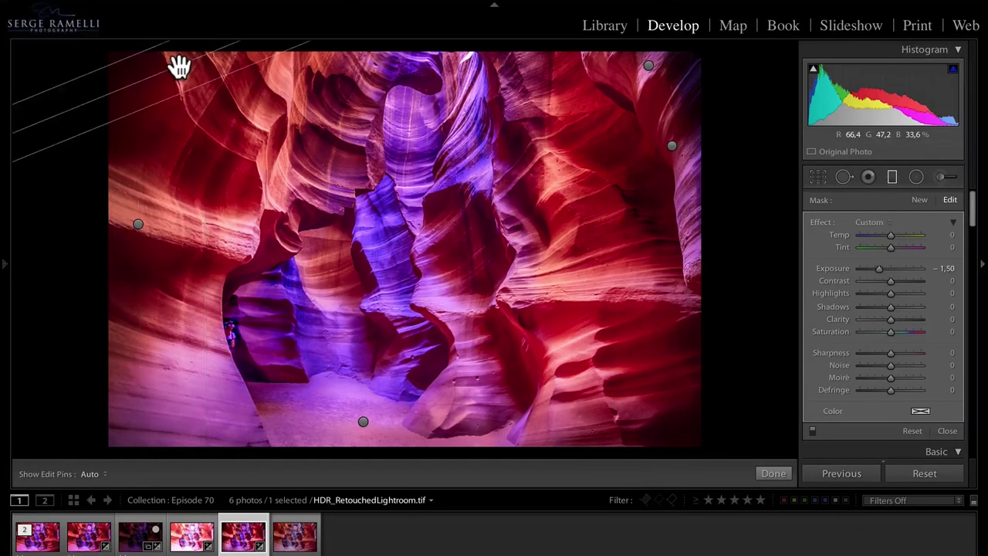
drag(178, 68, 166, 51)
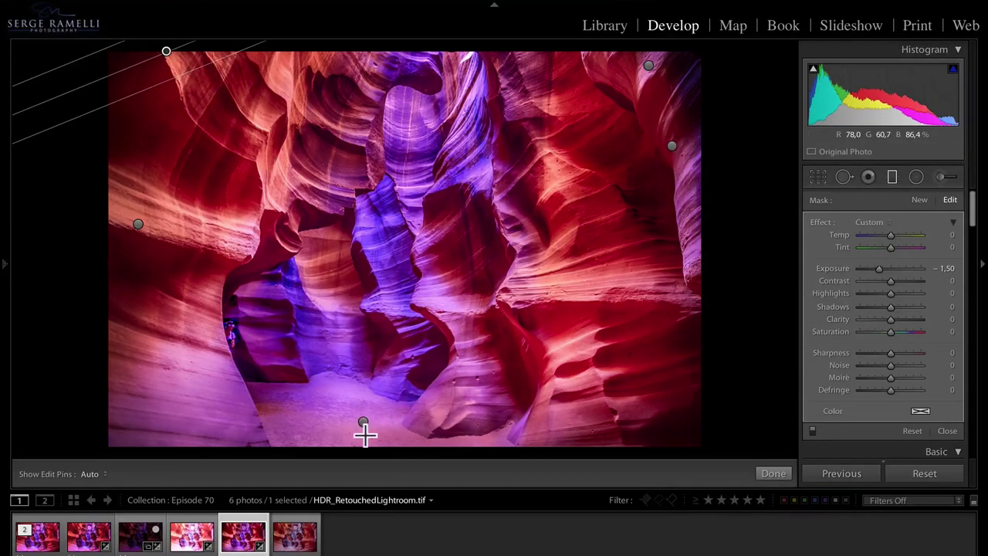
Shift the bottom Graduated Filter down to the photo's lower border and the right one slightly outward
drag(363, 423, 372, 447)
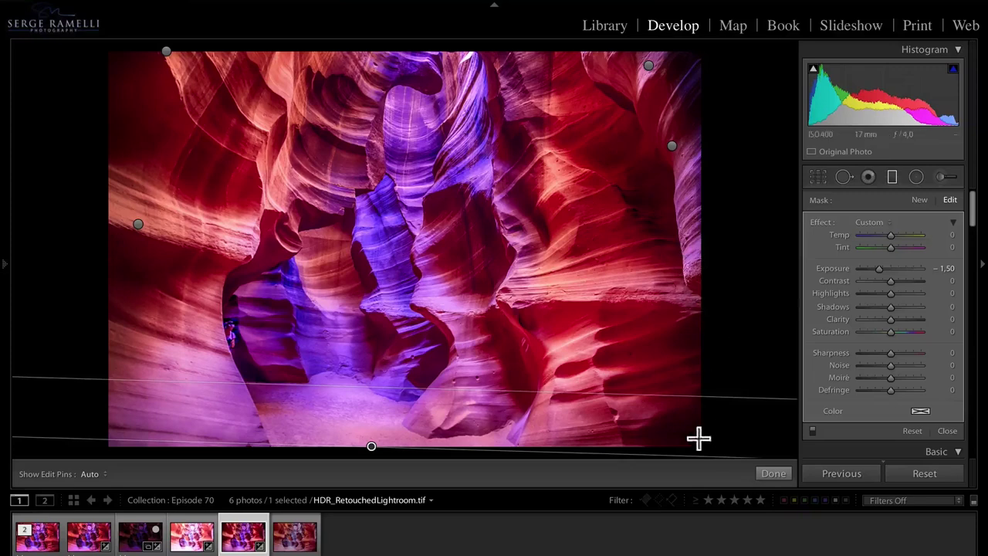
drag(675, 151, 701, 190)
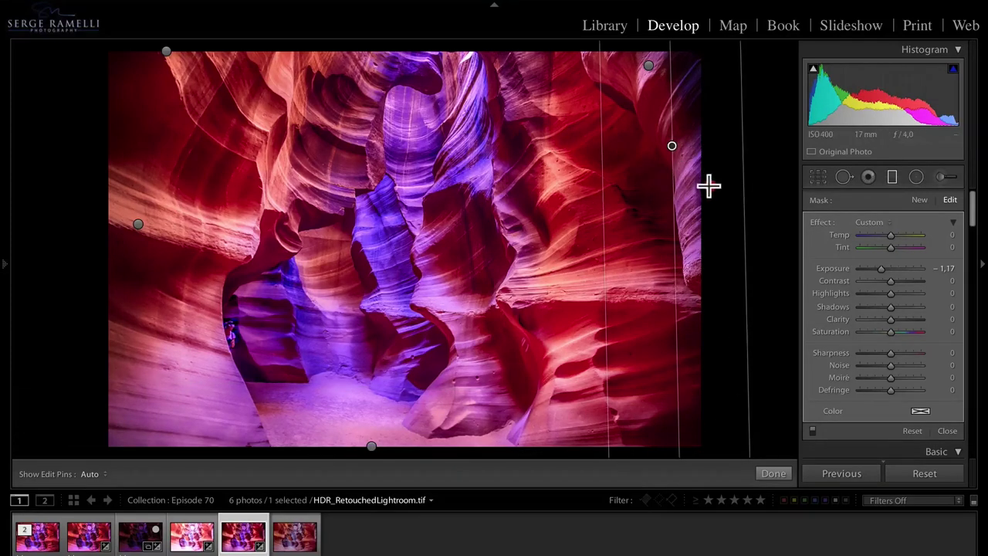
drag(672, 145, 709, 146)
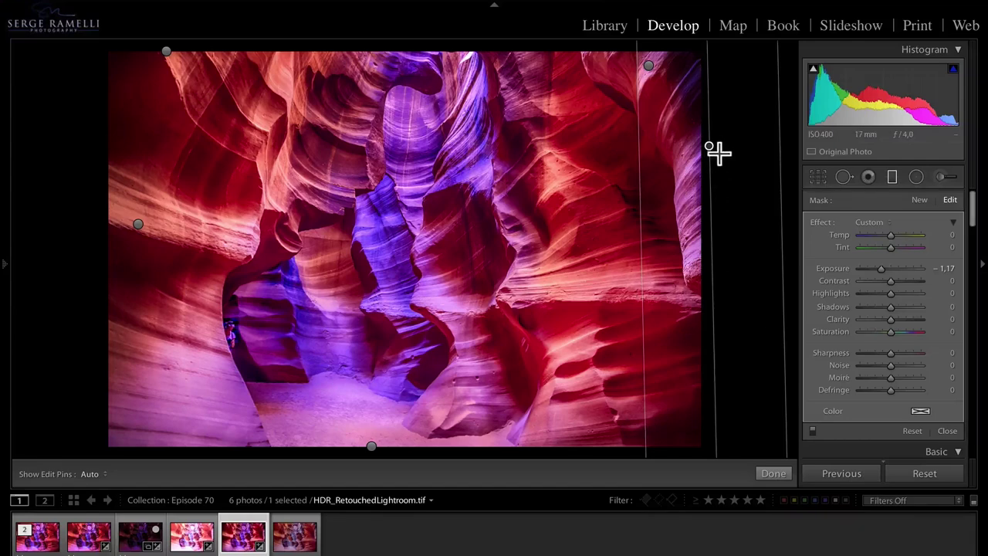
drag(711, 144, 688, 150)
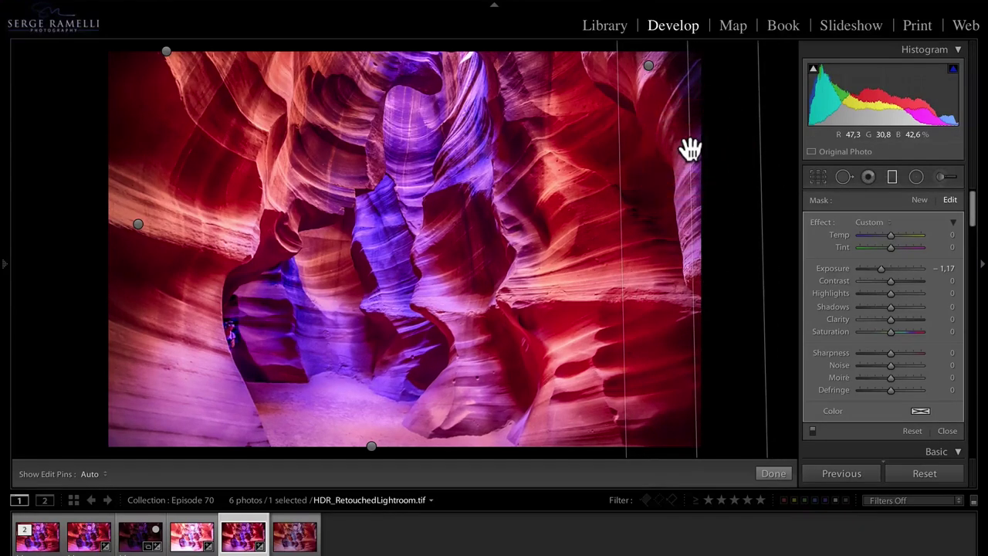
Delete the Graduated Filter in the photo's upper-right corner and finish the filter edits
click(644, 67)
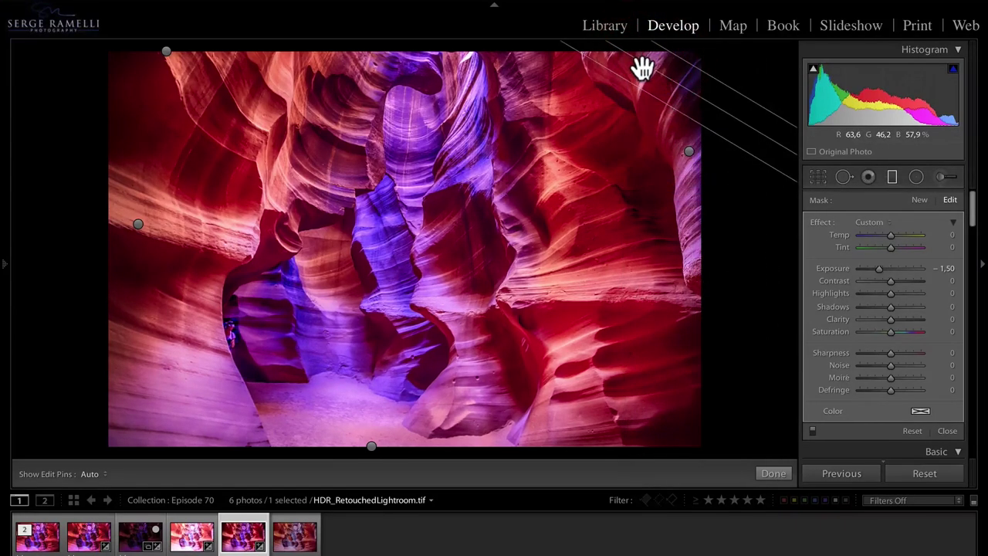
click(713, 179)
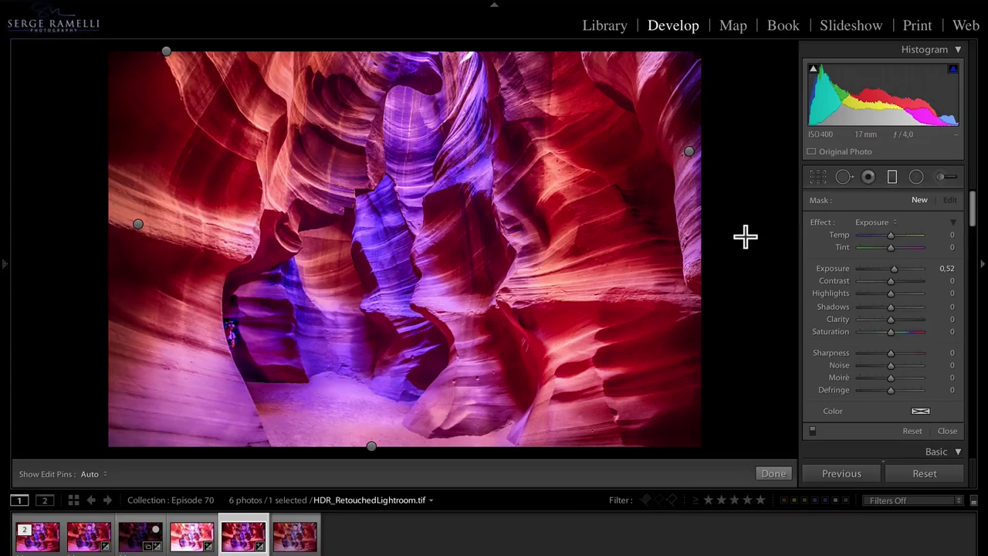
click(773, 473)
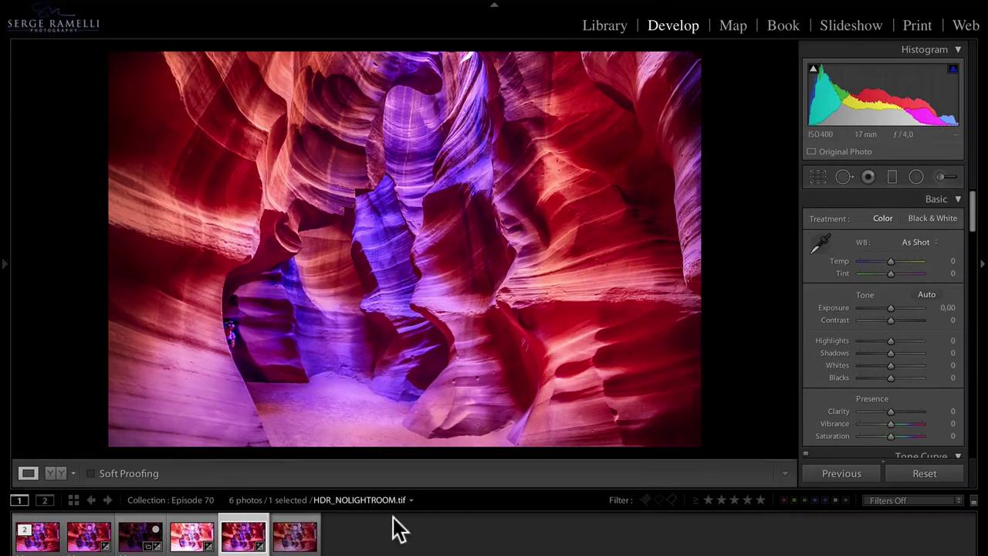
Inspect the small figures beside the dark opening up close, and compare HDR_RetouchedLightroom.tif with the Antillope_raw.dng versions and the bright exposure
click(219, 333)
click(238, 320)
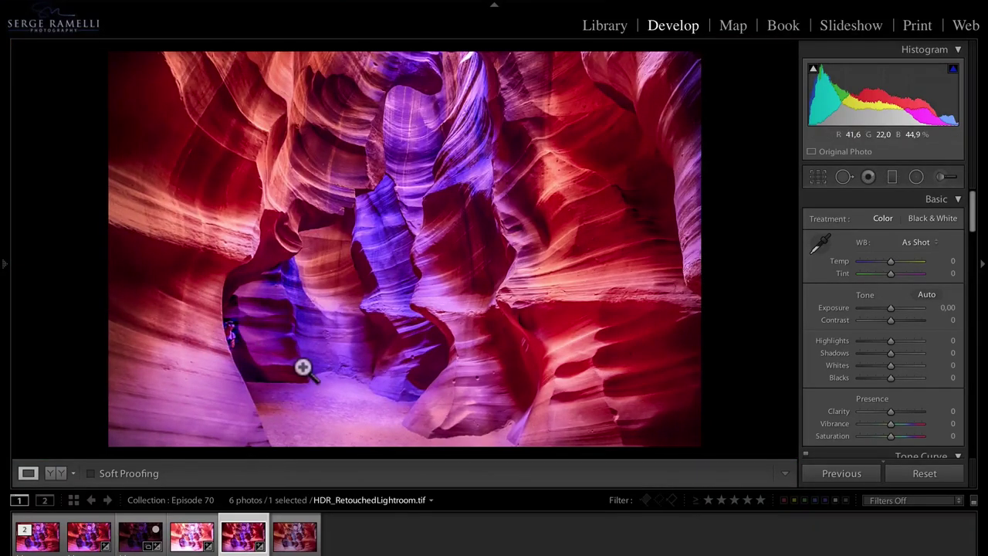
click(55, 541)
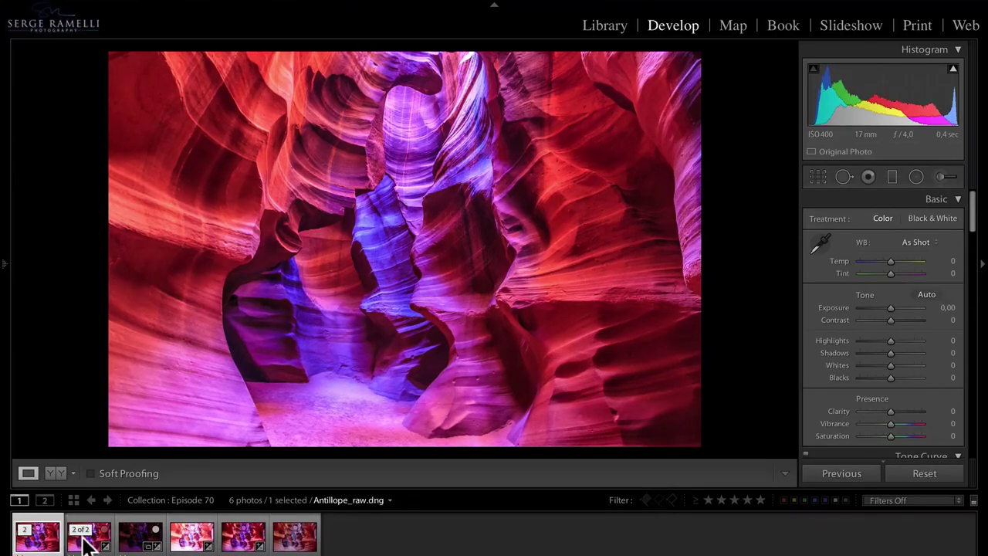
click(87, 540)
click(40, 541)
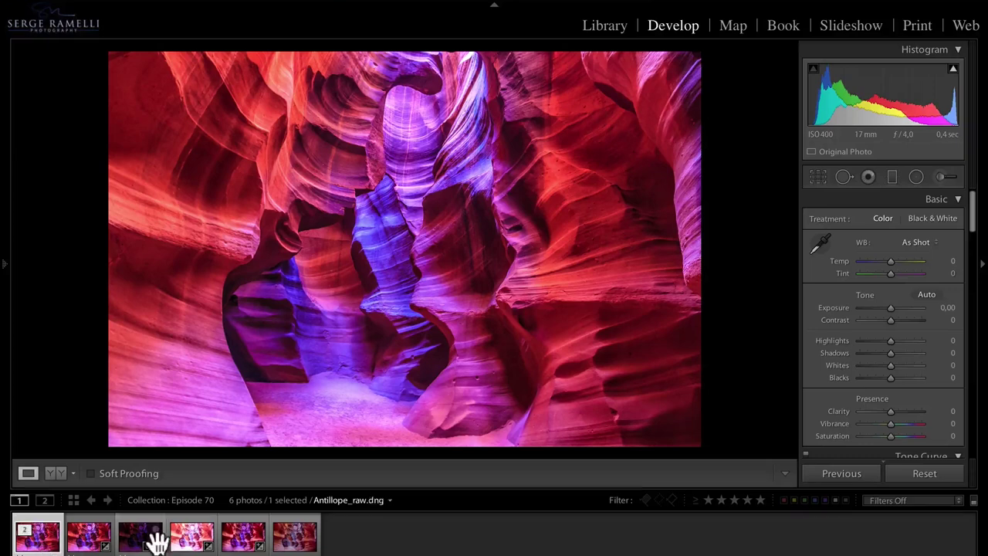
click(187, 541)
click(239, 538)
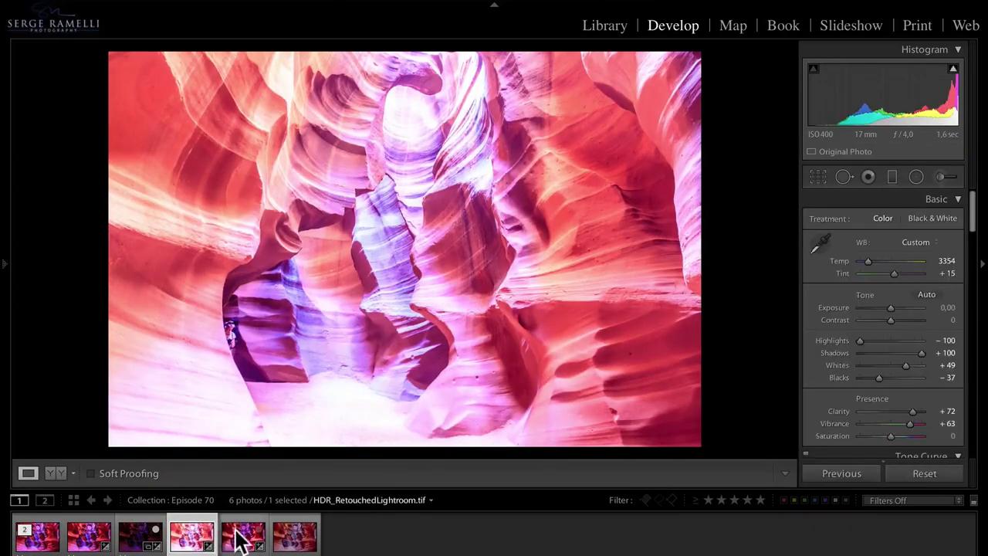